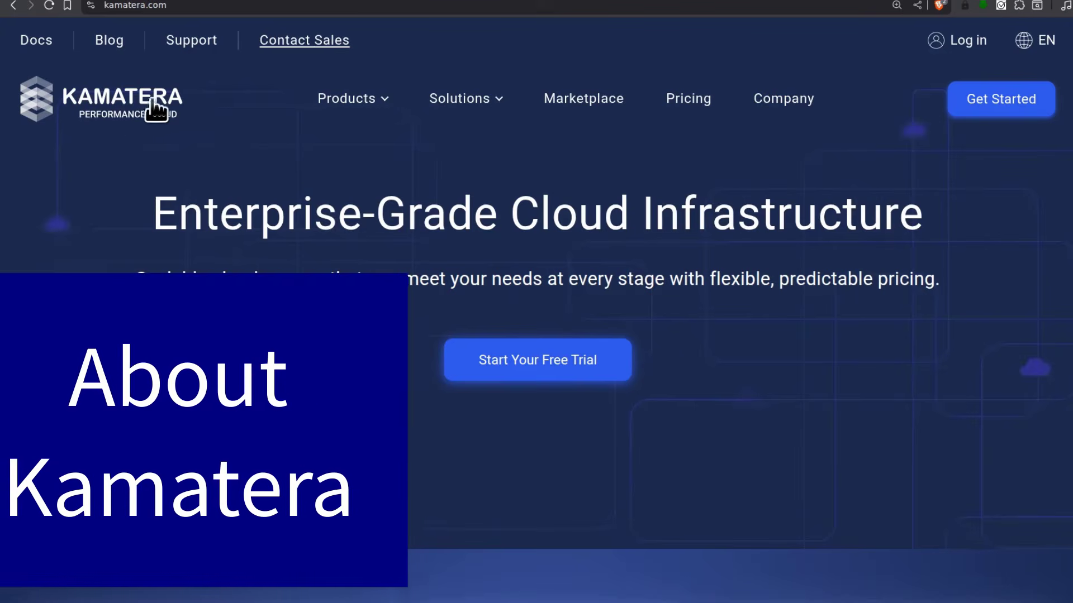
Browse to Kamatera's Cloud Servers offering from the products menu
{"action": "left_click", "coordinate": [372, 109]}
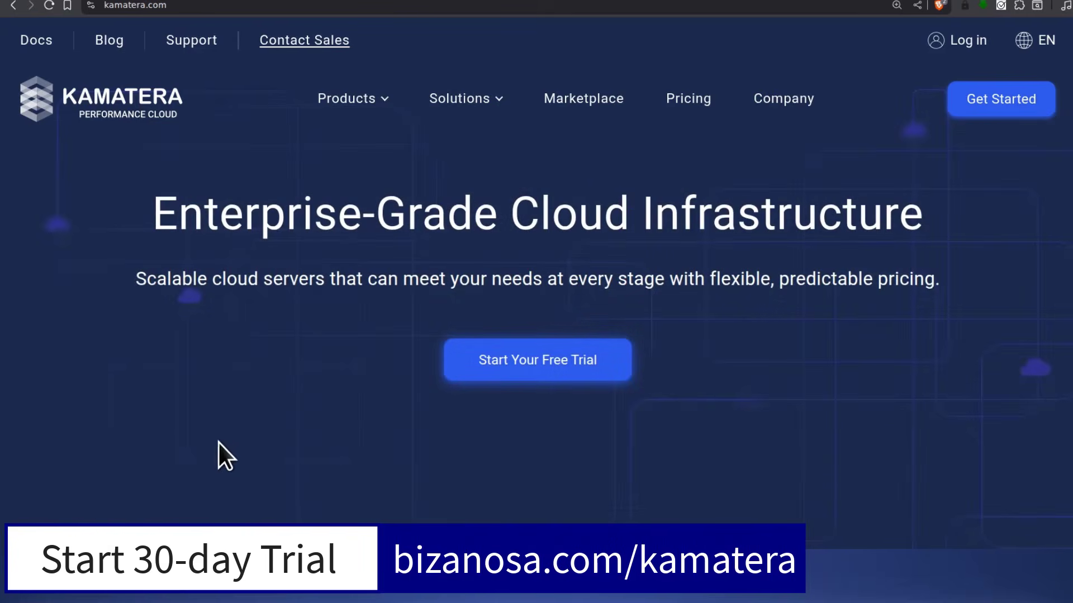
{"action": "mouse_move", "coordinate": [378, 118]}
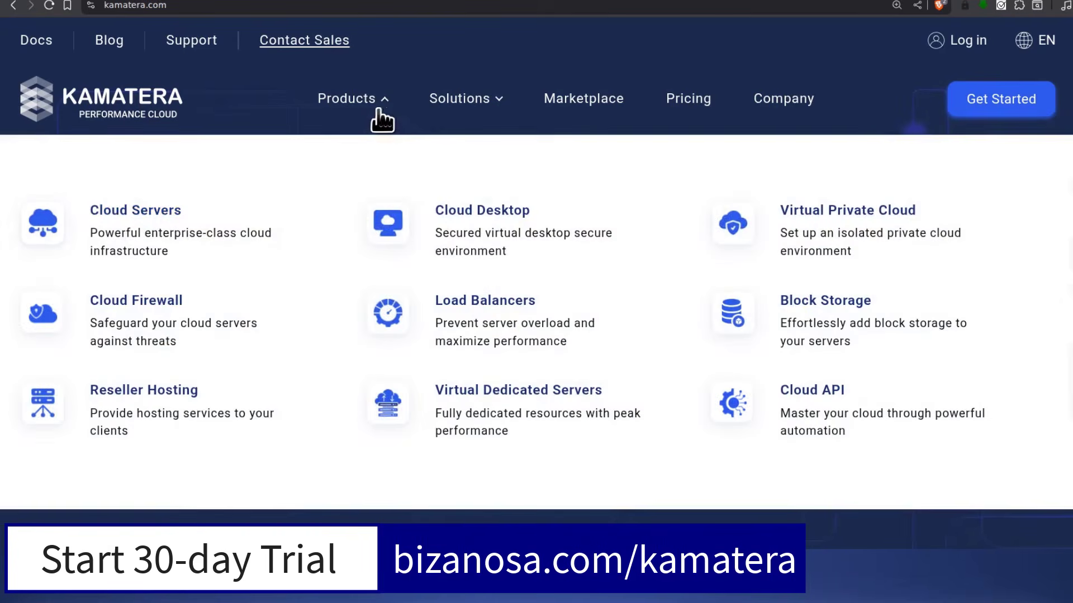
{"action": "left_click", "coordinate": [150, 223]}
{"action": "scroll", "coordinate": [343, 410], "scroll_direction": "down", "scroll_amount": 8}
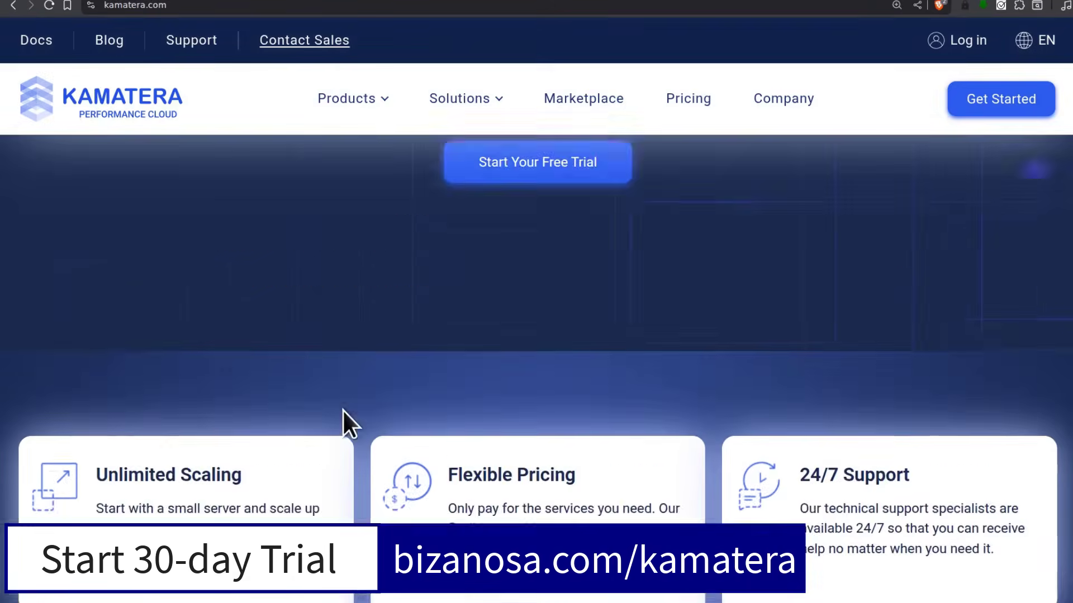
{"action": "scroll", "coordinate": [313, 414], "scroll_direction": "down", "scroll_amount": 4}
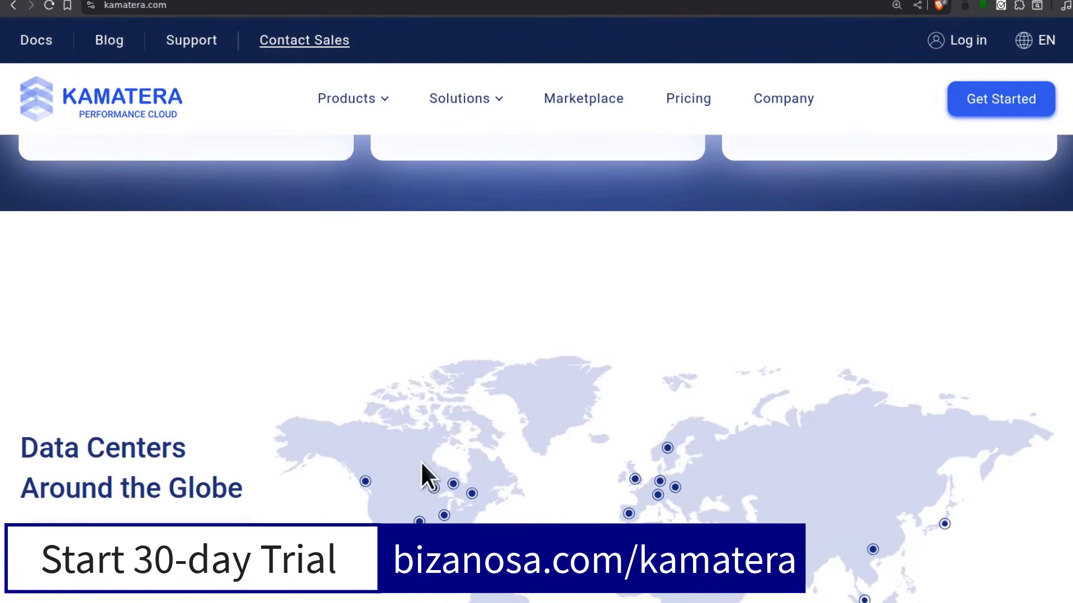
{"action": "scroll", "coordinate": [420, 469], "scroll_direction": "down", "scroll_amount": 3}
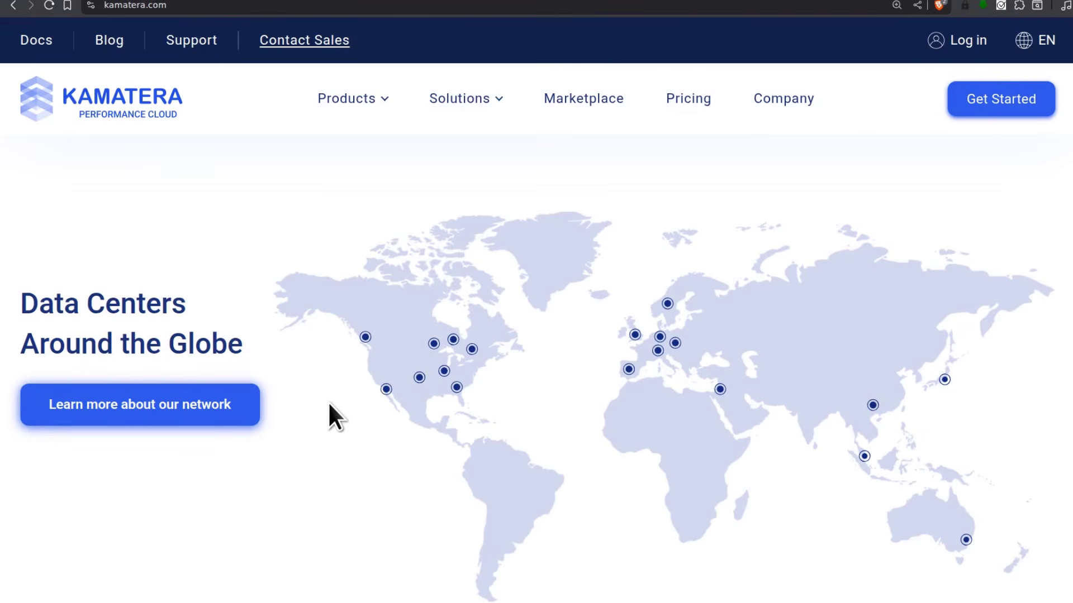
Open the marketplace and filter it to the Web Control Panel category
{"action": "left_click", "coordinate": [573, 99]}
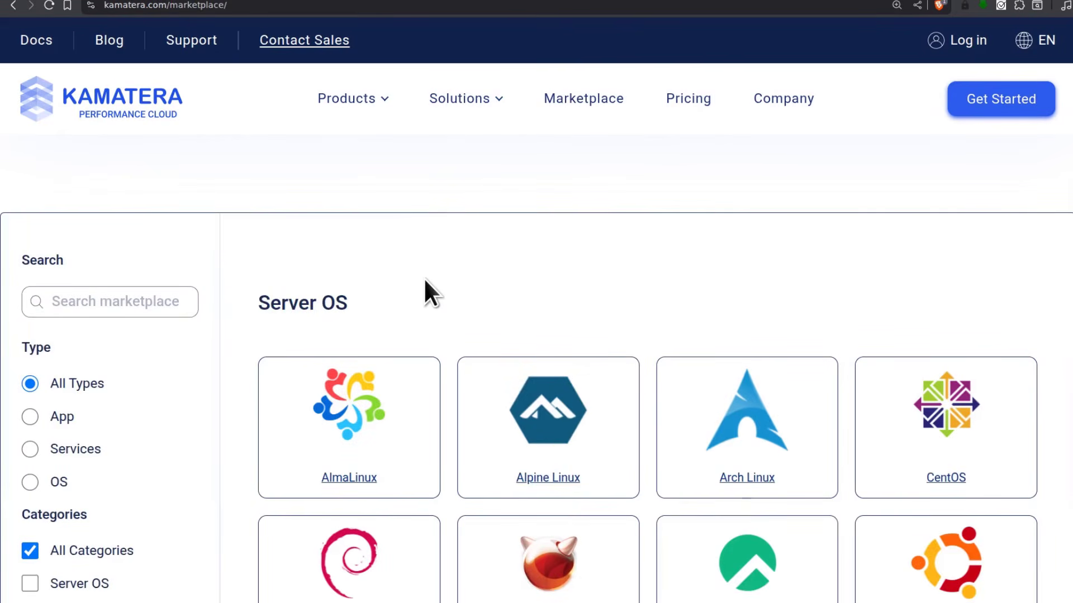
{"action": "scroll", "coordinate": [413, 279], "scroll_direction": "down", "scroll_amount": 5}
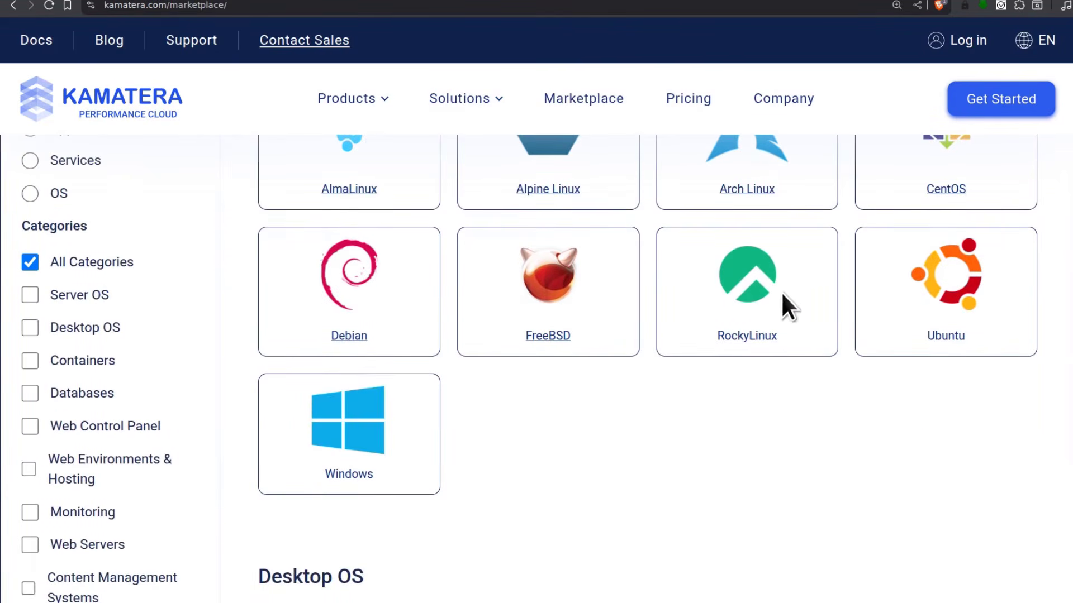
{"action": "scroll", "coordinate": [899, 321], "scroll_direction": "up", "scroll_amount": 3}
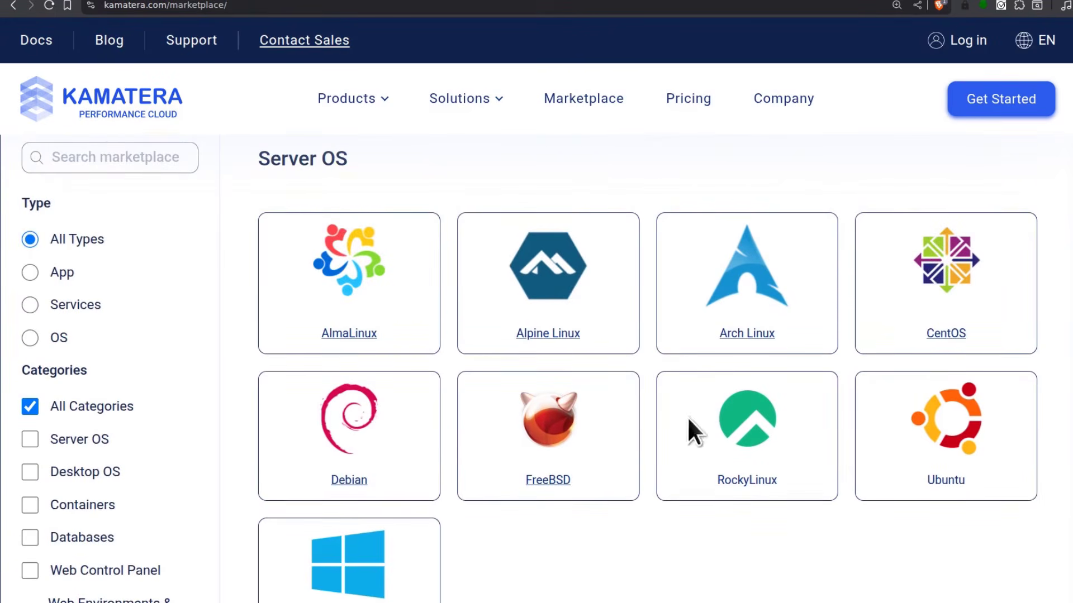
{"action": "scroll", "coordinate": [486, 464], "scroll_direction": "down", "scroll_amount": 1}
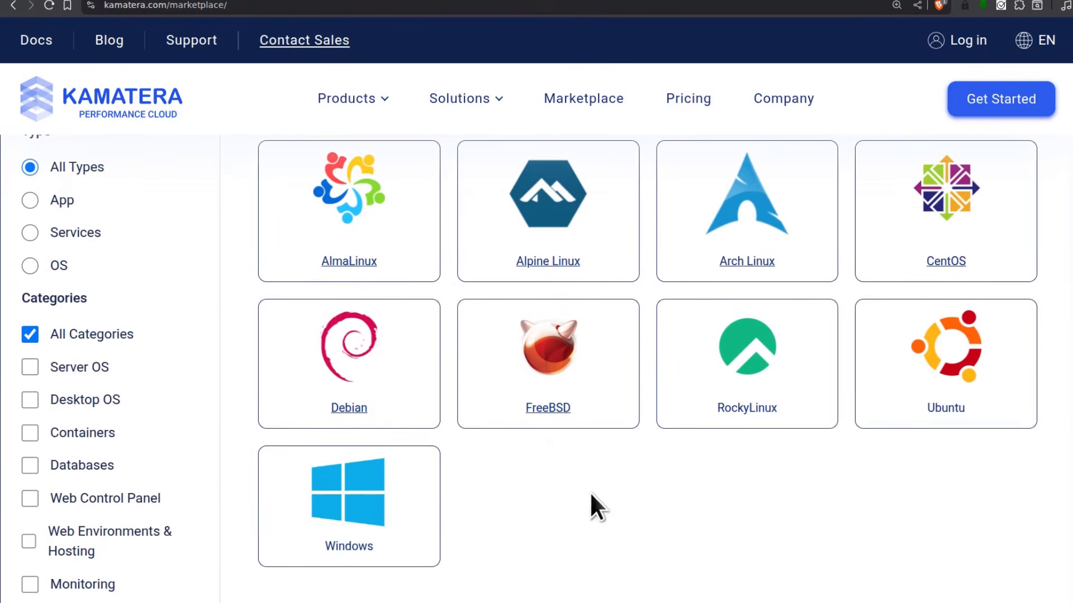
{"action": "scroll", "coordinate": [179, 436], "scroll_direction": "down", "scroll_amount": 2}
{"action": "left_click", "coordinate": [65, 355]}
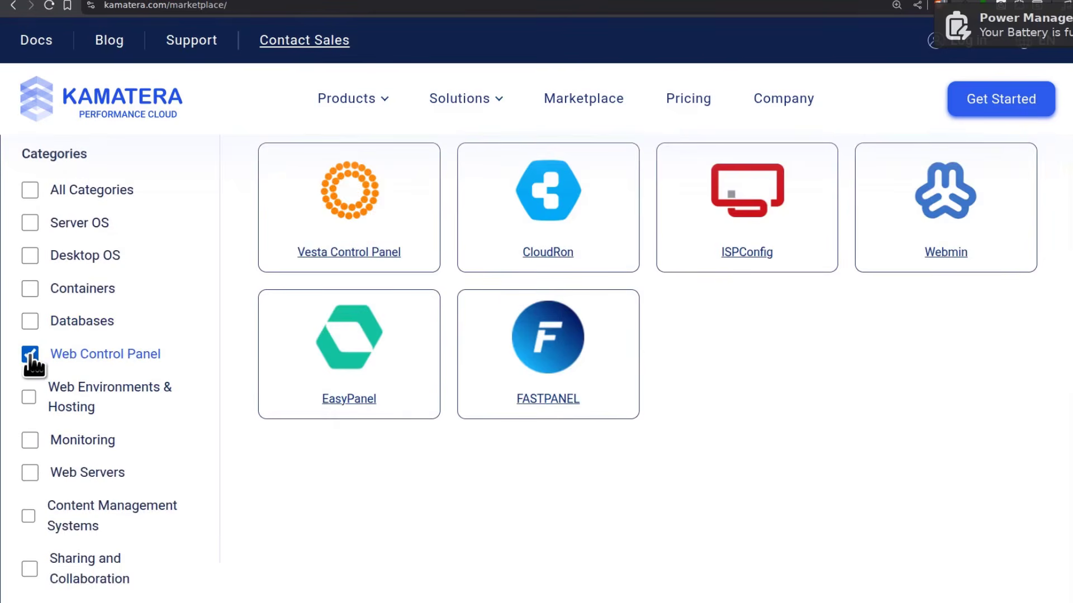
{"action": "scroll", "coordinate": [435, 362], "scroll_direction": "up", "scroll_amount": 2}
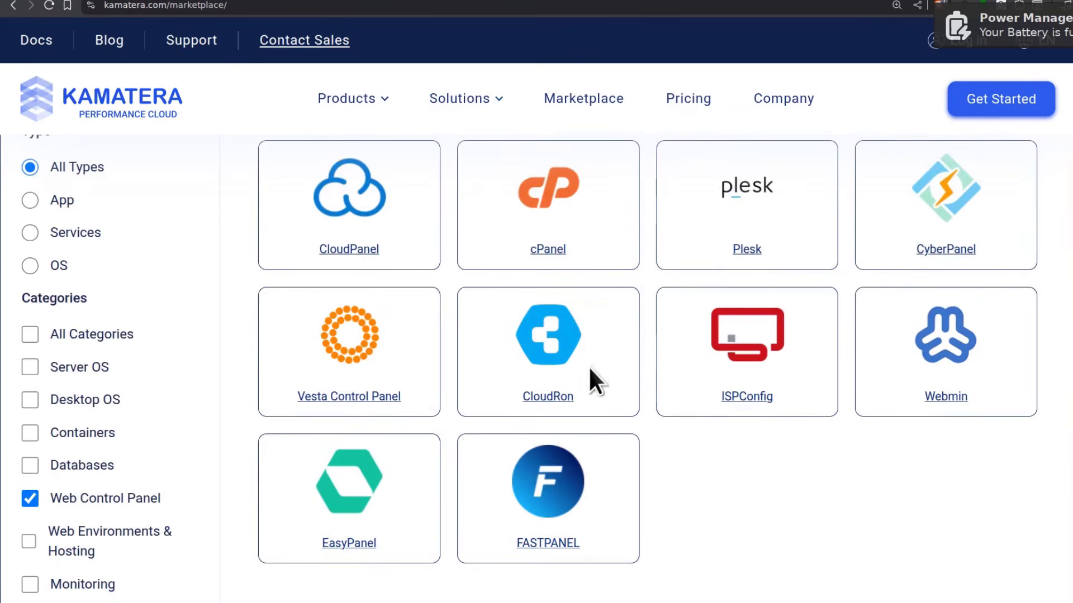
{"action": "scroll", "coordinate": [583, 367], "scroll_direction": "up", "scroll_amount": 2}
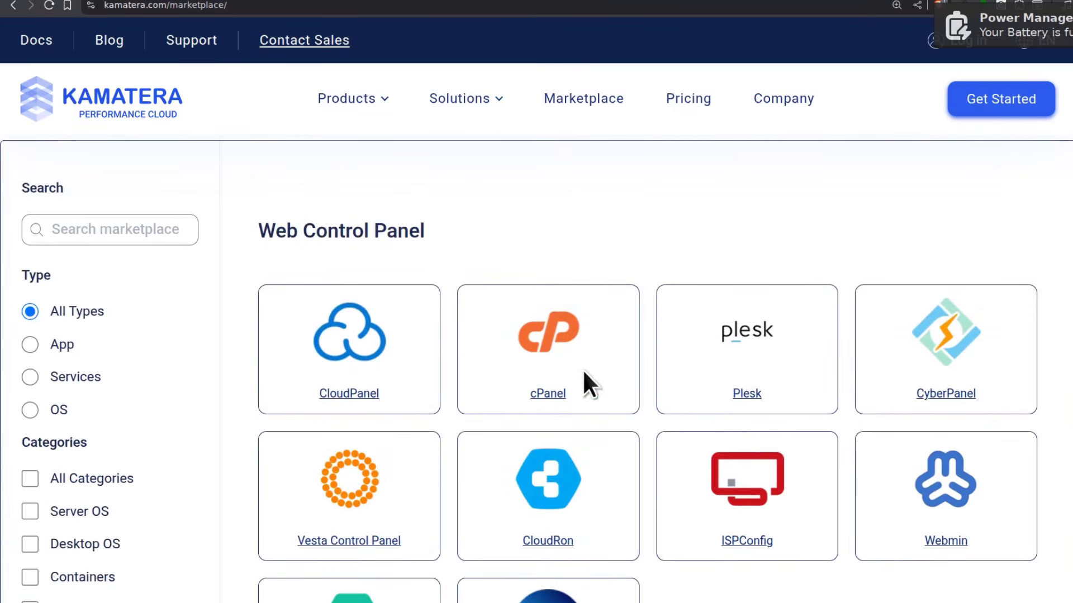
{"action": "left_click", "coordinate": [747, 392]}
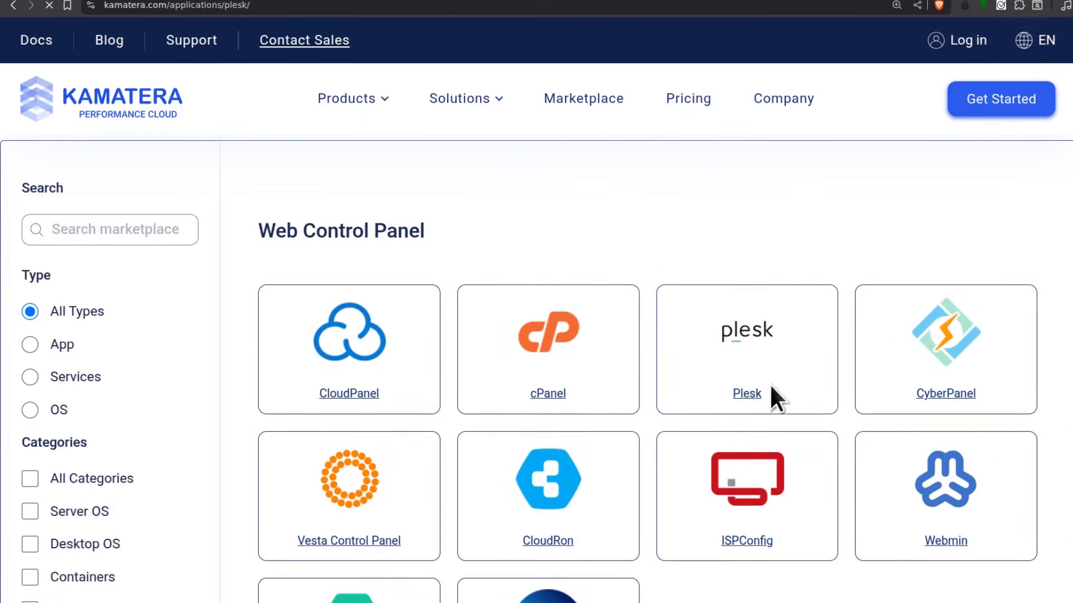
{"action": "scroll", "coordinate": [773, 467], "scroll_direction": "down", "scroll_amount": 3}
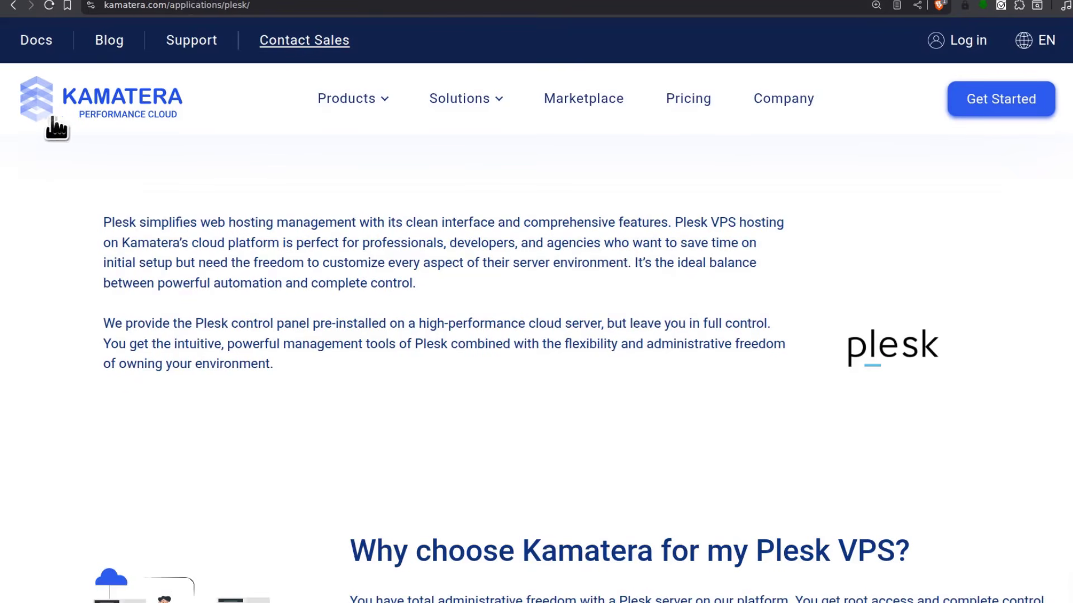
{"action": "scroll", "coordinate": [433, 202], "scroll_direction": "down", "scroll_amount": 9}
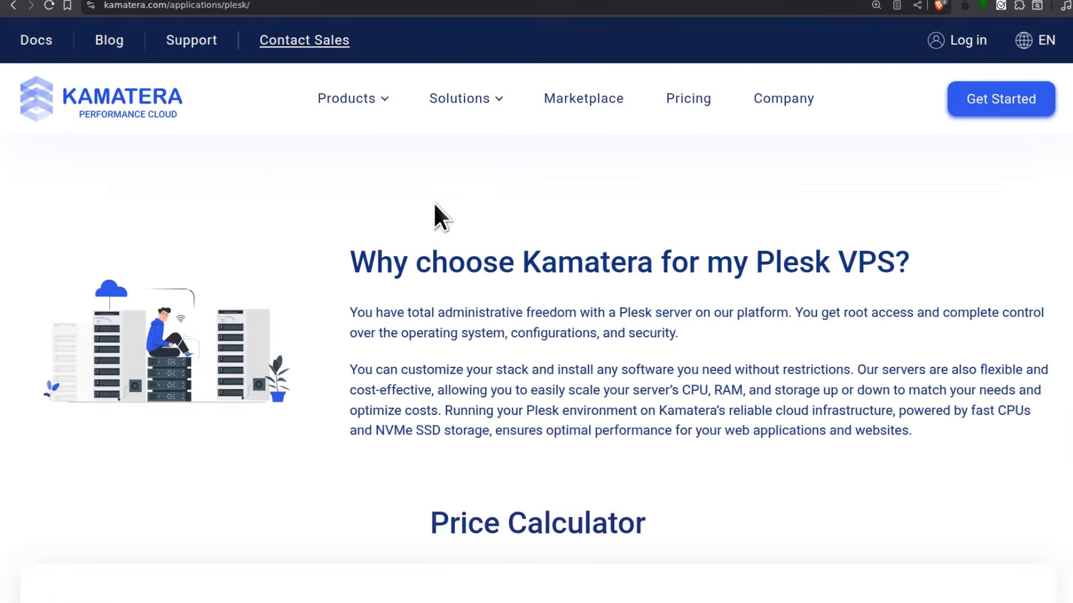
{"action": "left_click_drag", "start_coordinate": [434, 305], "coordinate": [686, 327]}
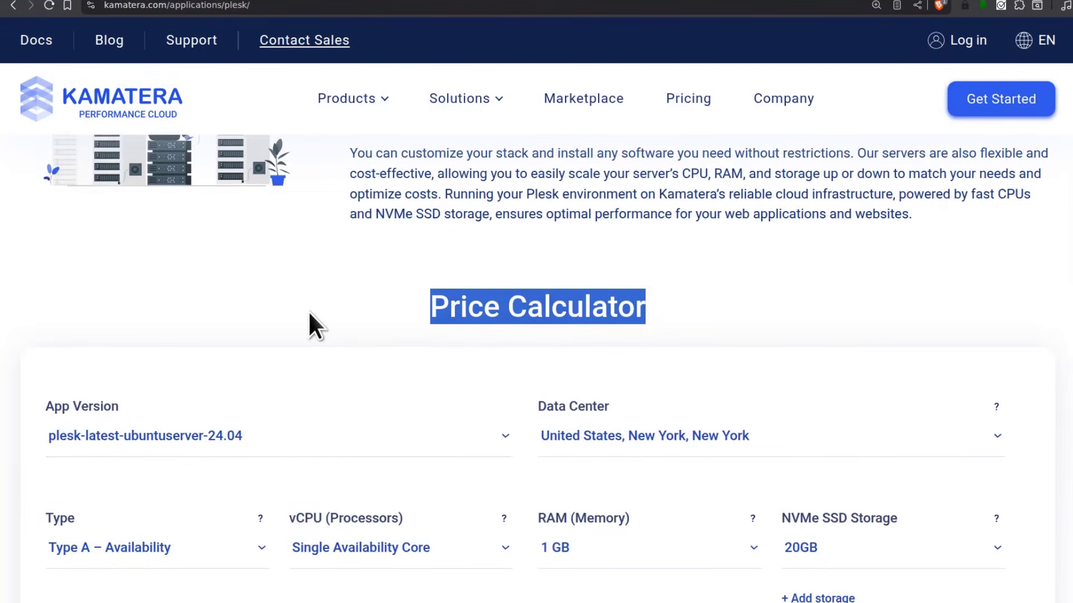
{"action": "scroll", "coordinate": [421, 313], "scroll_direction": "down", "scroll_amount": 4}
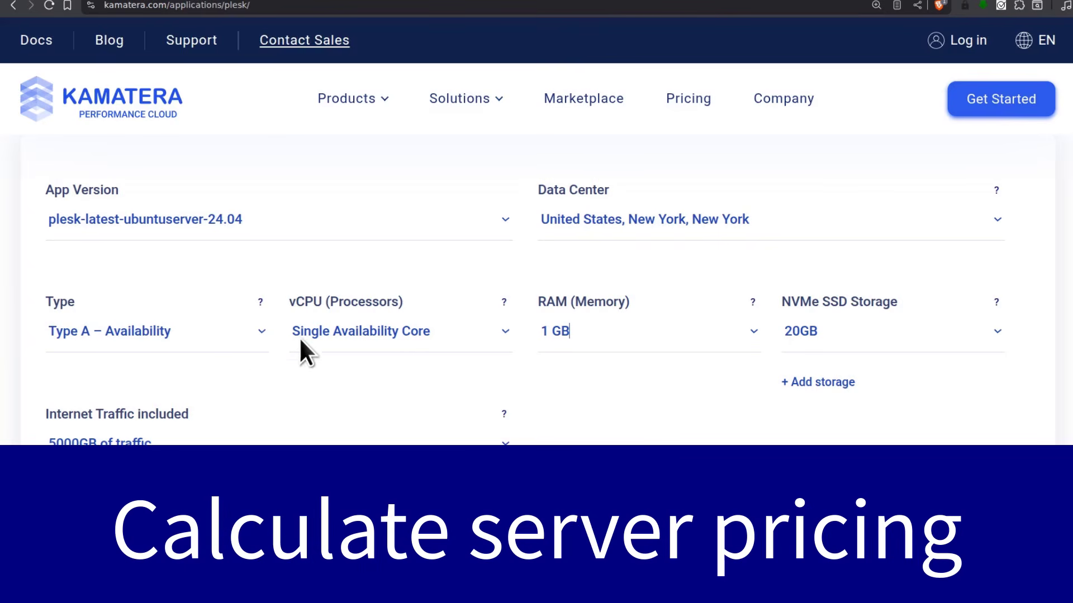
Configure a Type A server with 2 Availability Cores, 2 GB RAM and 30GB NVMe storage
{"action": "scroll", "coordinate": [573, 419], "scroll_direction": "down", "scroll_amount": 3}
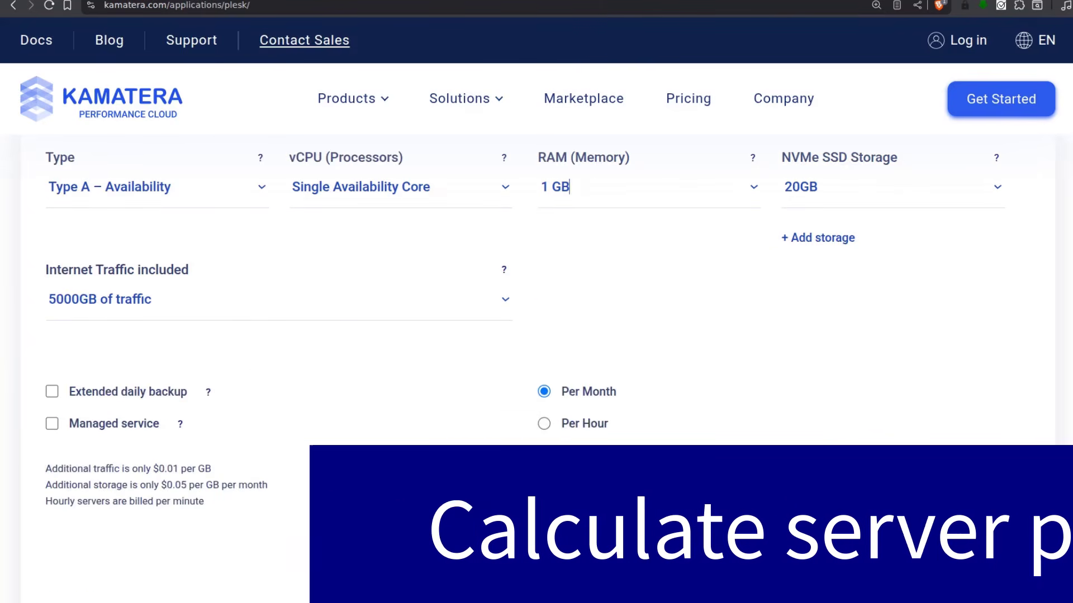
{"action": "scroll", "coordinate": [608, 424], "scroll_direction": "up", "scroll_amount": 3}
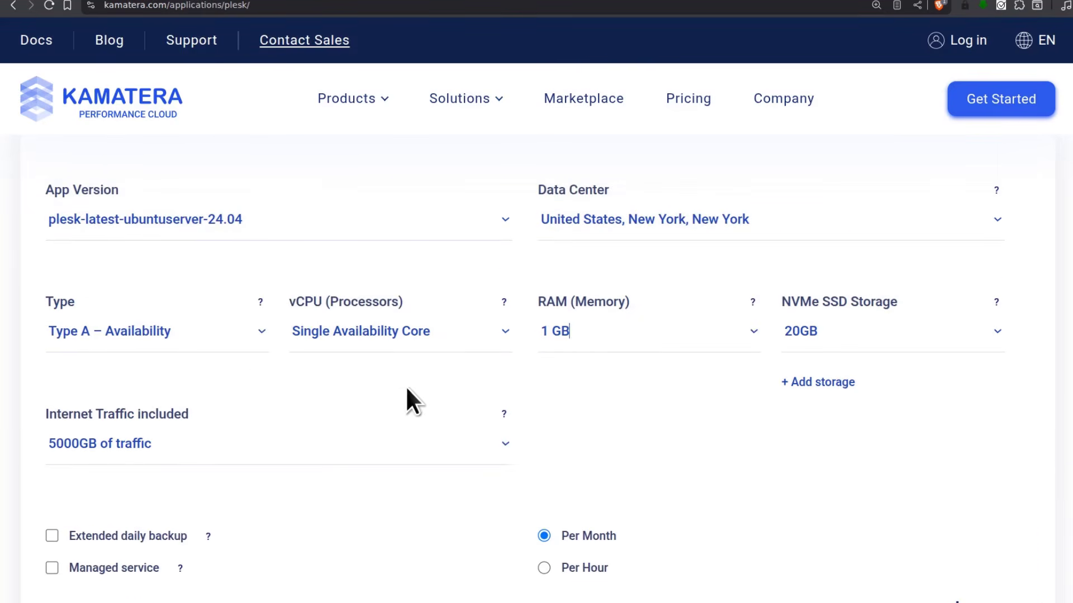
{"action": "left_click", "coordinate": [203, 343]}
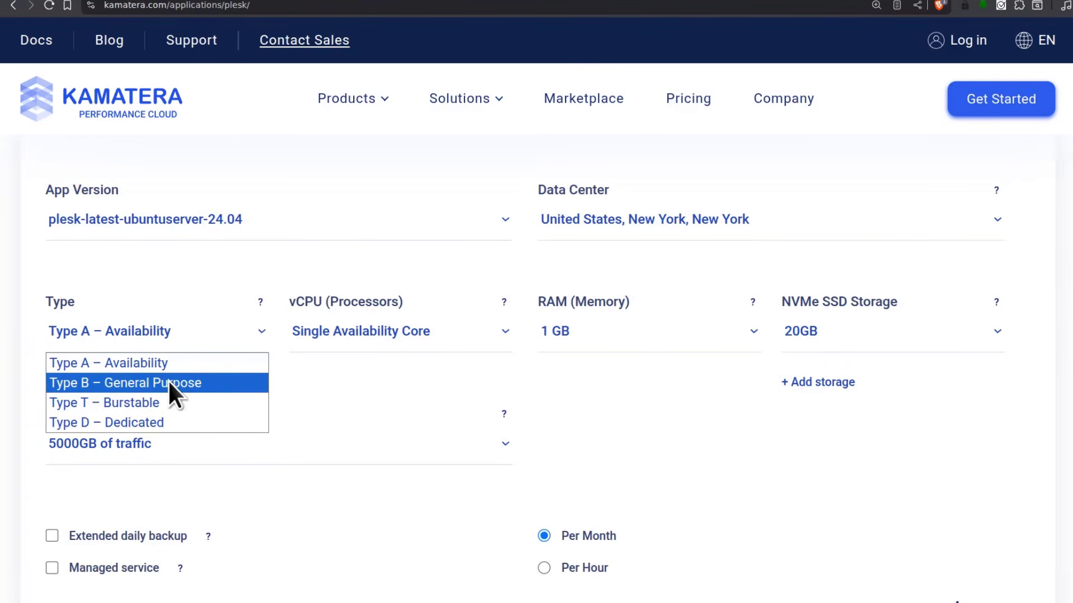
{"action": "left_click", "coordinate": [145, 364]}
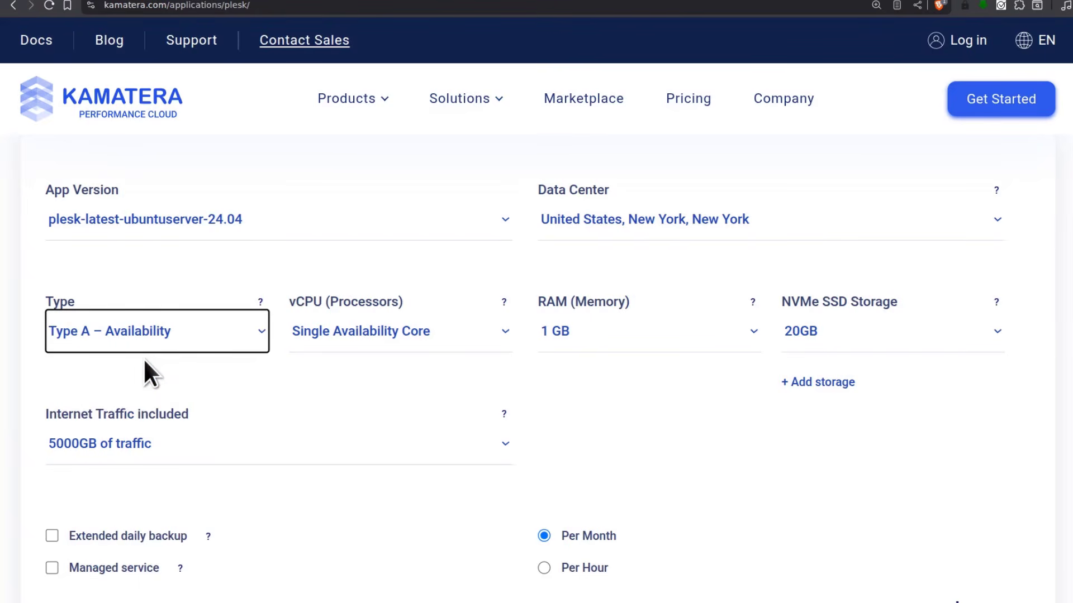
{"action": "left_click", "coordinate": [400, 330]}
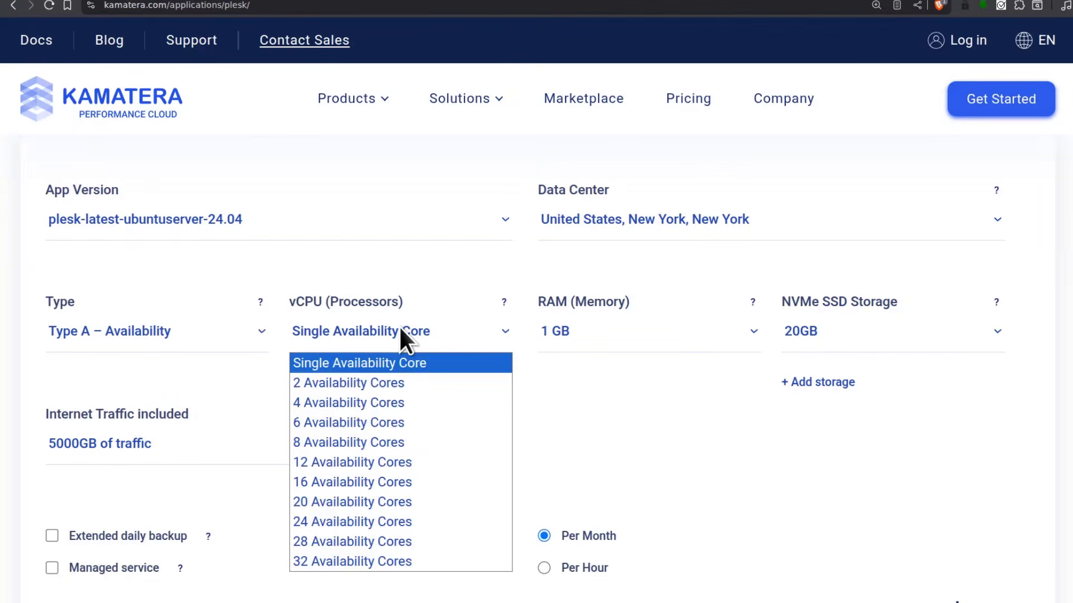
{"action": "left_click", "coordinate": [340, 384]}
{"action": "left_click", "coordinate": [595, 331]}
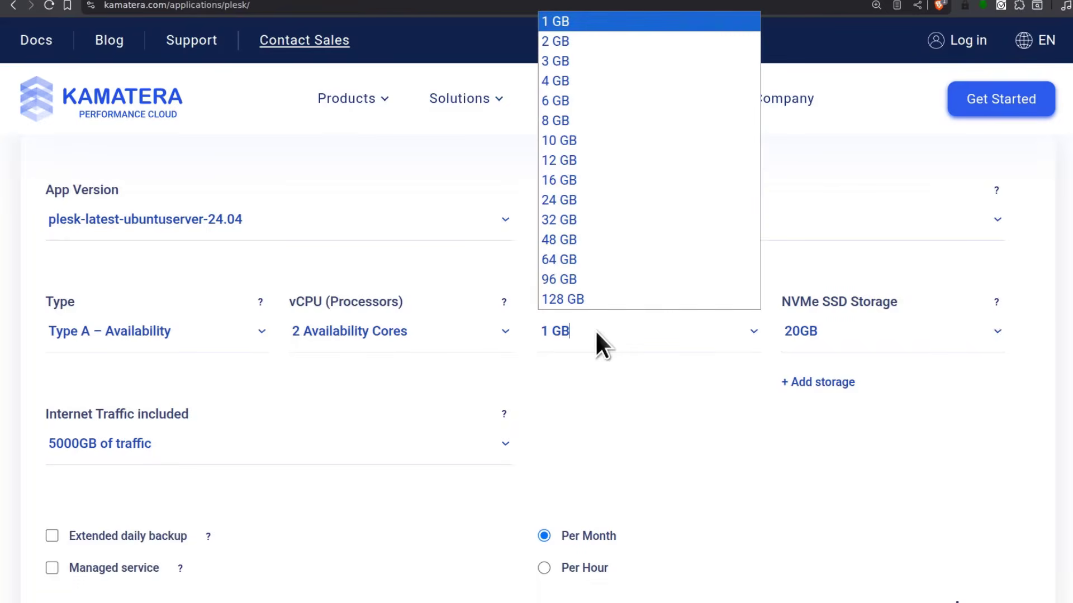
{"action": "left_click", "coordinate": [581, 50]}
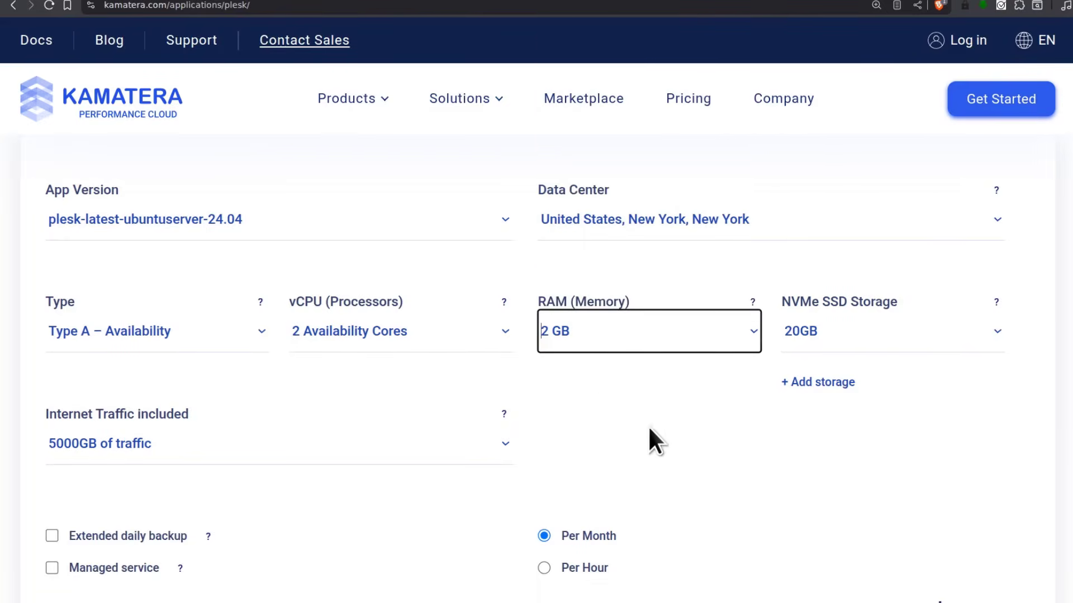
{"action": "left_click", "coordinate": [825, 330]}
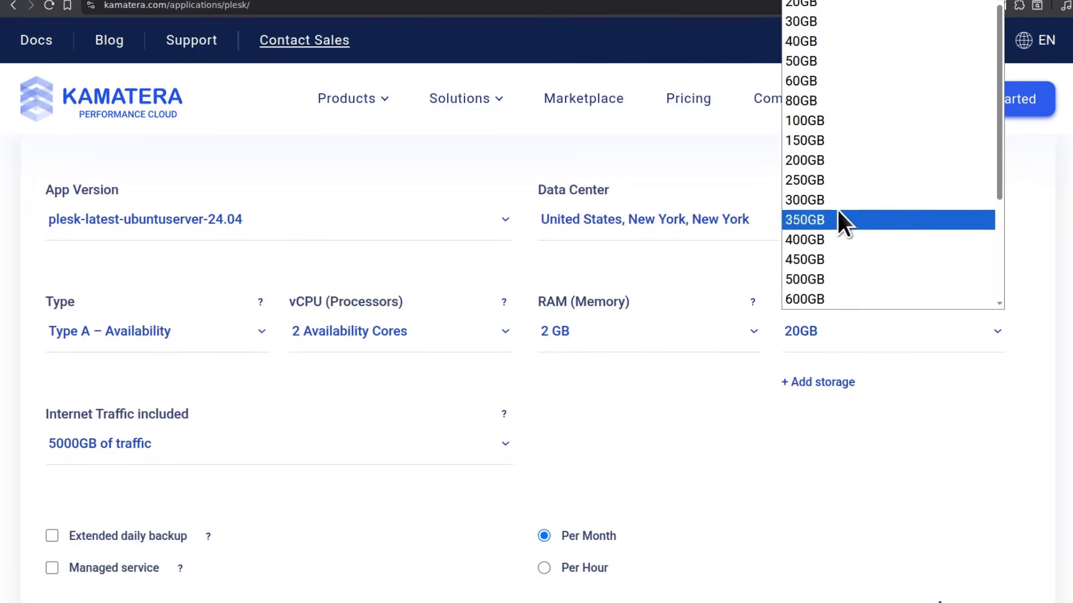
{"action": "left_click", "coordinate": [814, 26]}
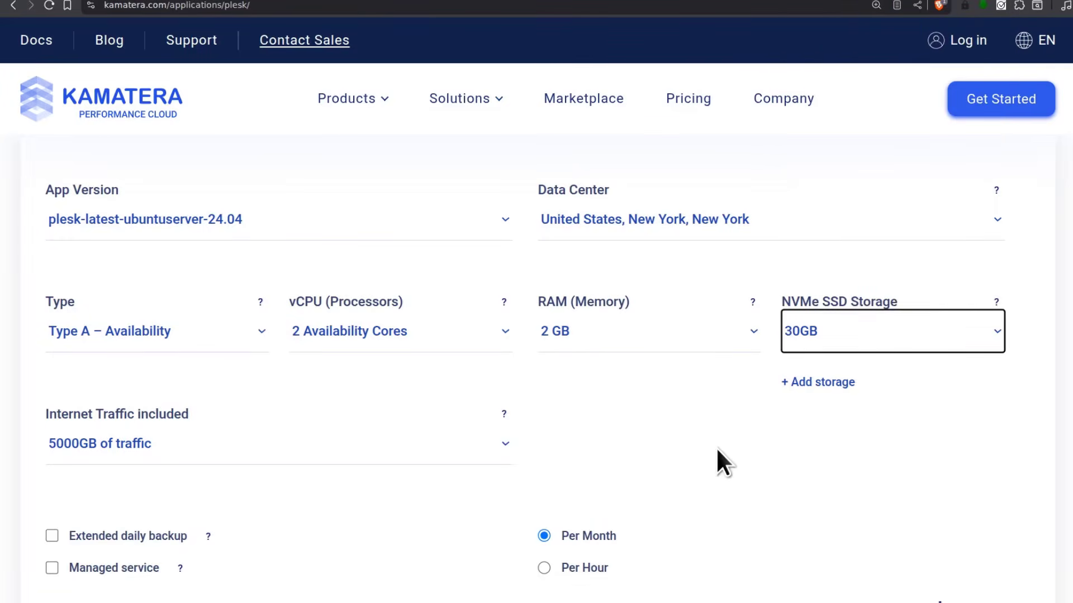
{"action": "left_click", "coordinate": [894, 413]}
Highlight the resulting $12/month price in the calculator
{"action": "scroll", "coordinate": [925, 423], "scroll_direction": "down", "scroll_amount": 1}
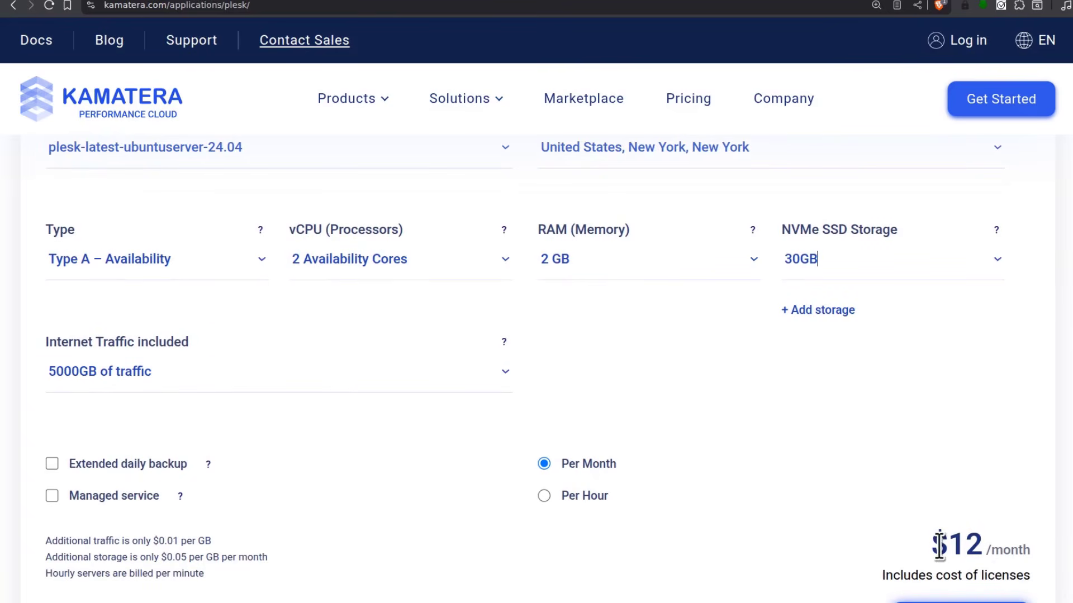
{"action": "left_click_drag", "start_coordinate": [931, 545], "coordinate": [1030, 550]}
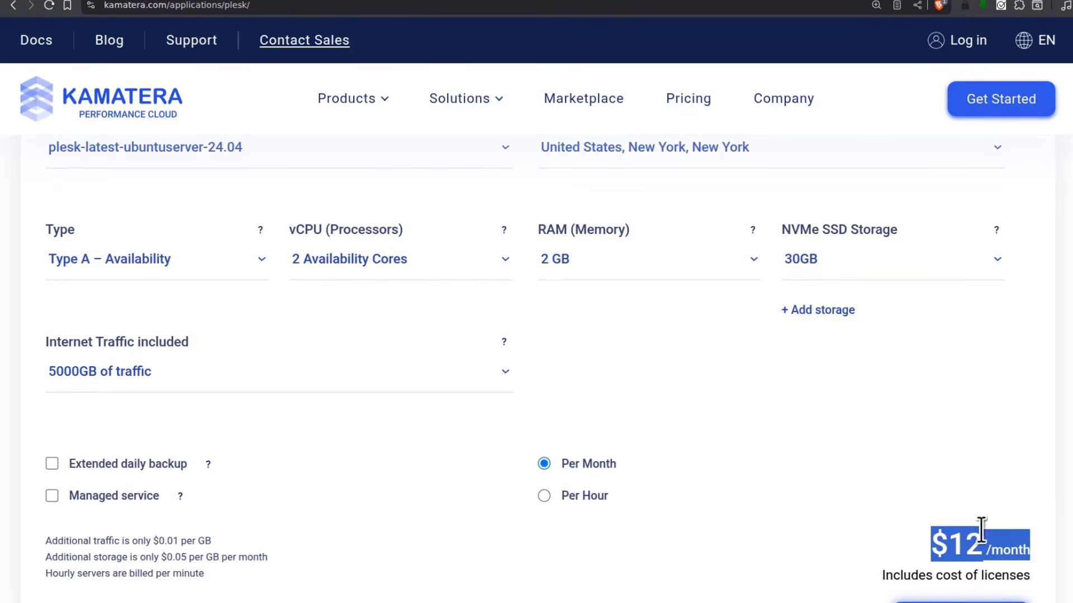
{"action": "left_click", "coordinate": [943, 491]}
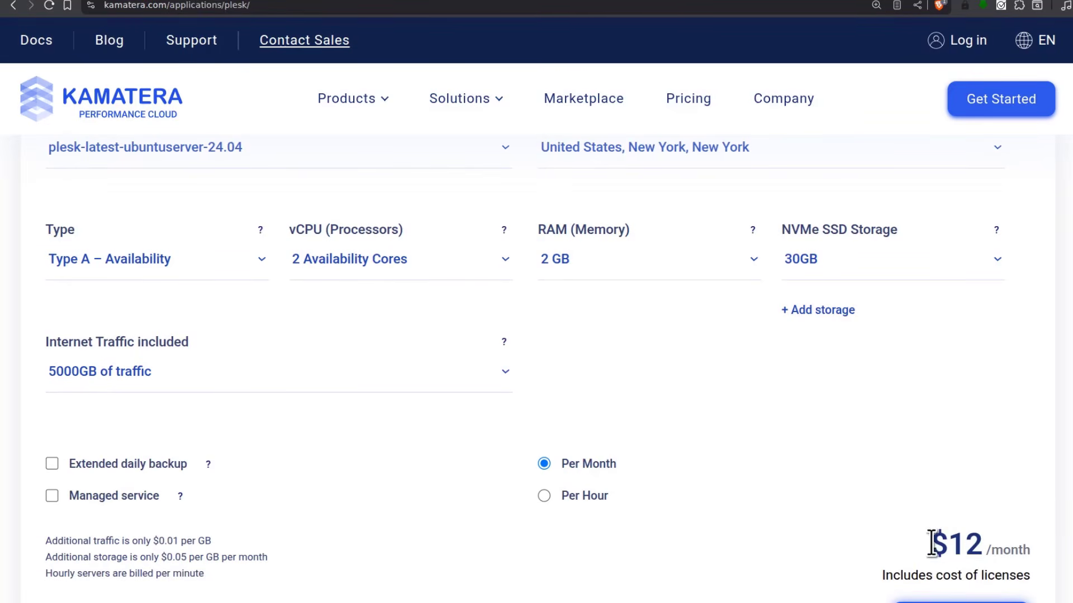
{"action": "left_click_drag", "start_coordinate": [932, 543], "coordinate": [1038, 543]}
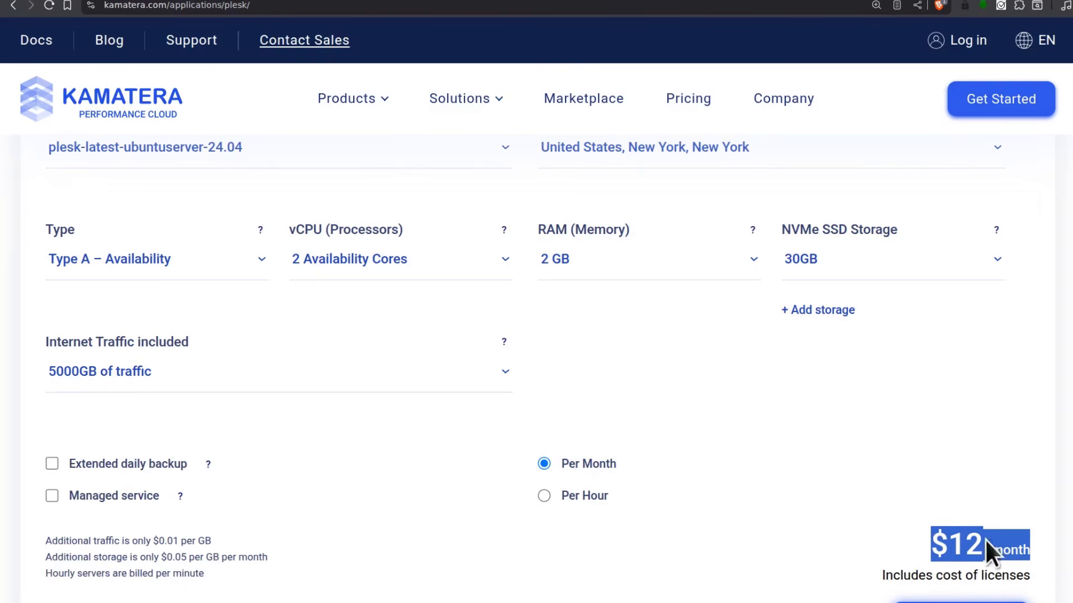
{"action": "left_click", "coordinate": [857, 487]}
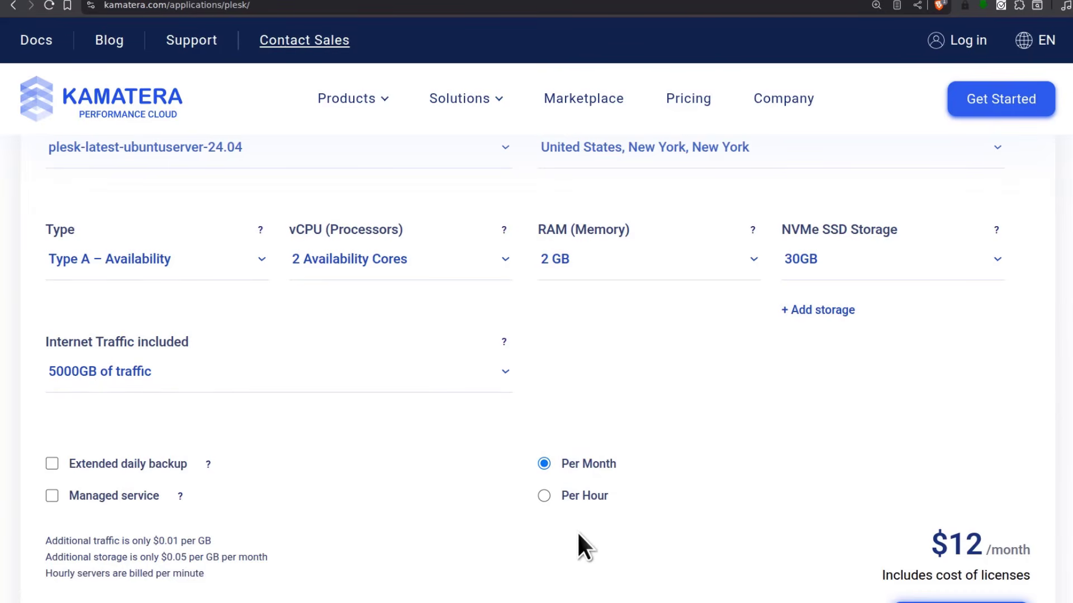
Switch the estimate to Per Hour billing and note the $0.016 hourly price
{"action": "left_click", "coordinate": [544, 495]}
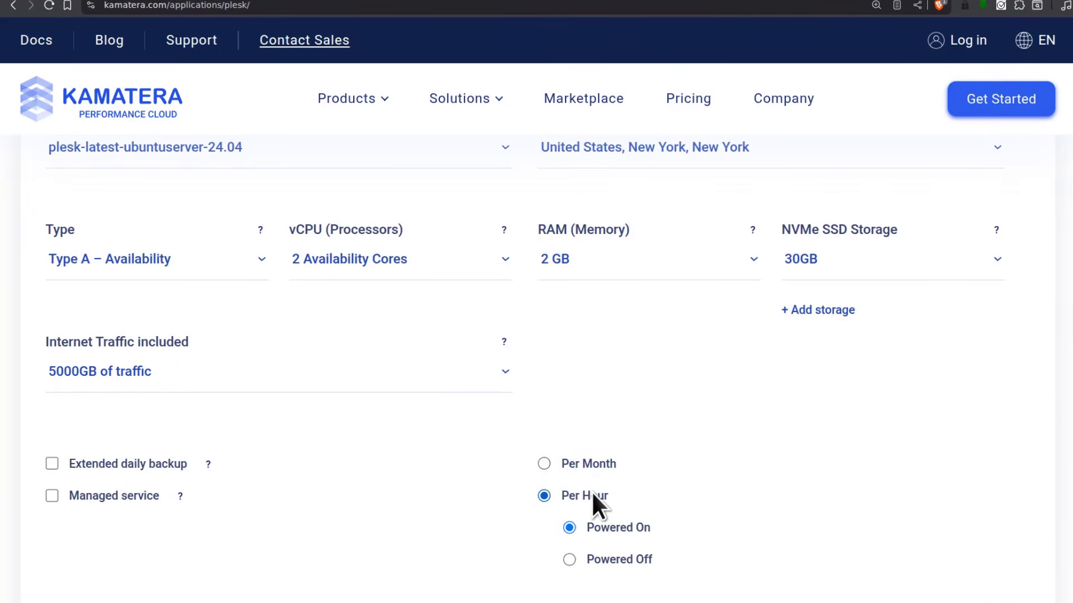
{"action": "scroll", "coordinate": [787, 506], "scroll_direction": "down", "scroll_amount": 4}
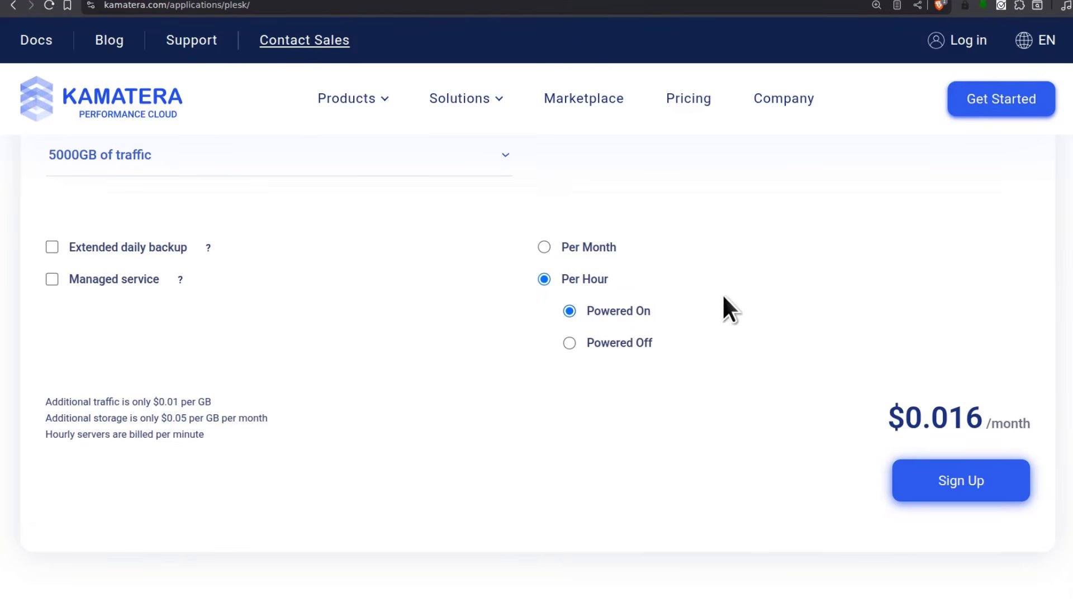
{"action": "left_click_drag", "start_coordinate": [930, 416], "coordinate": [953, 416]}
{"action": "left_click", "coordinate": [1042, 430]}
Price the server as Powered Off and highlight the $0.002 hourly price
{"action": "left_click", "coordinate": [569, 343]}
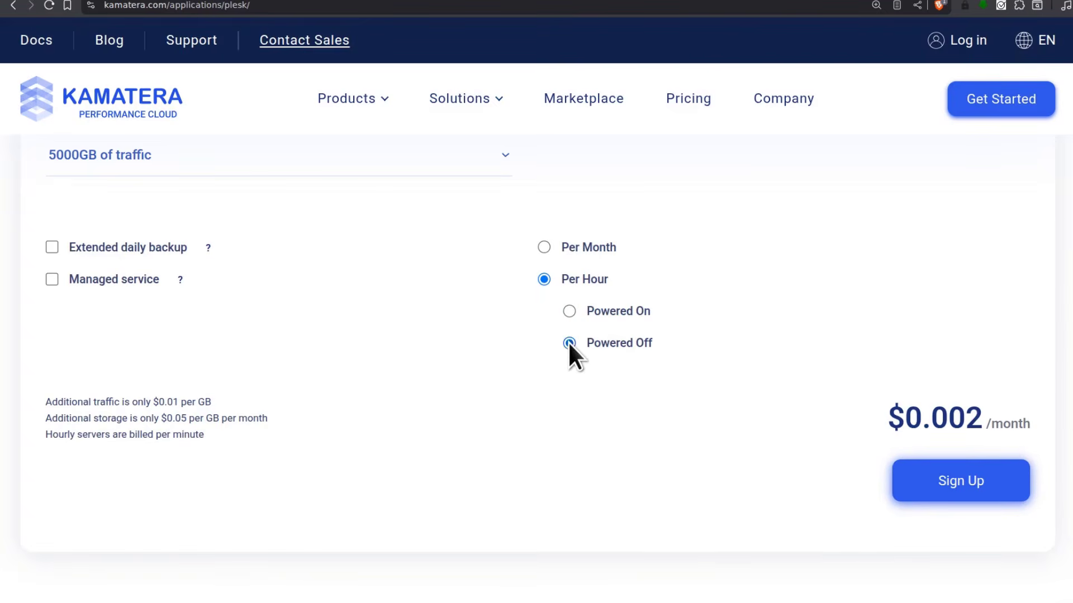
{"action": "left_click_drag", "start_coordinate": [930, 418], "coordinate": [988, 422]}
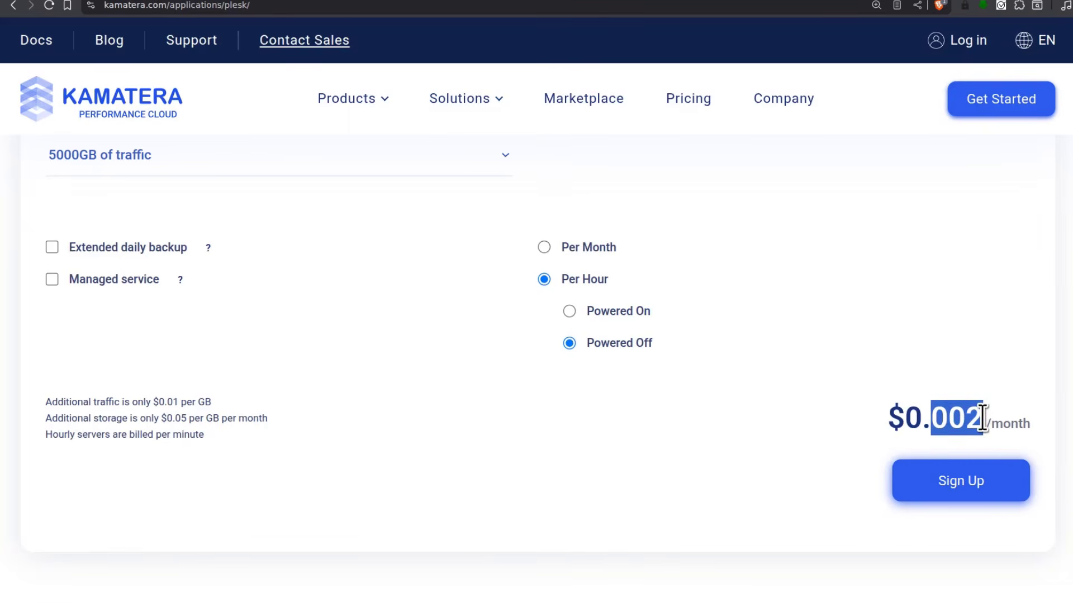
{"action": "left_click", "coordinate": [965, 418]}
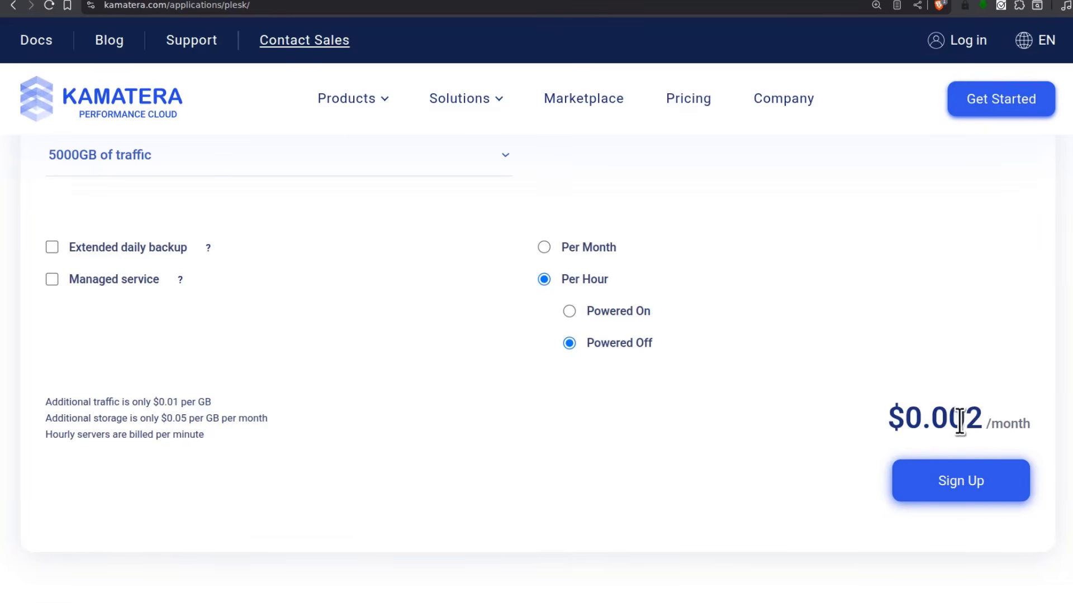
{"action": "left_click_drag", "start_coordinate": [930, 417], "coordinate": [984, 420]}
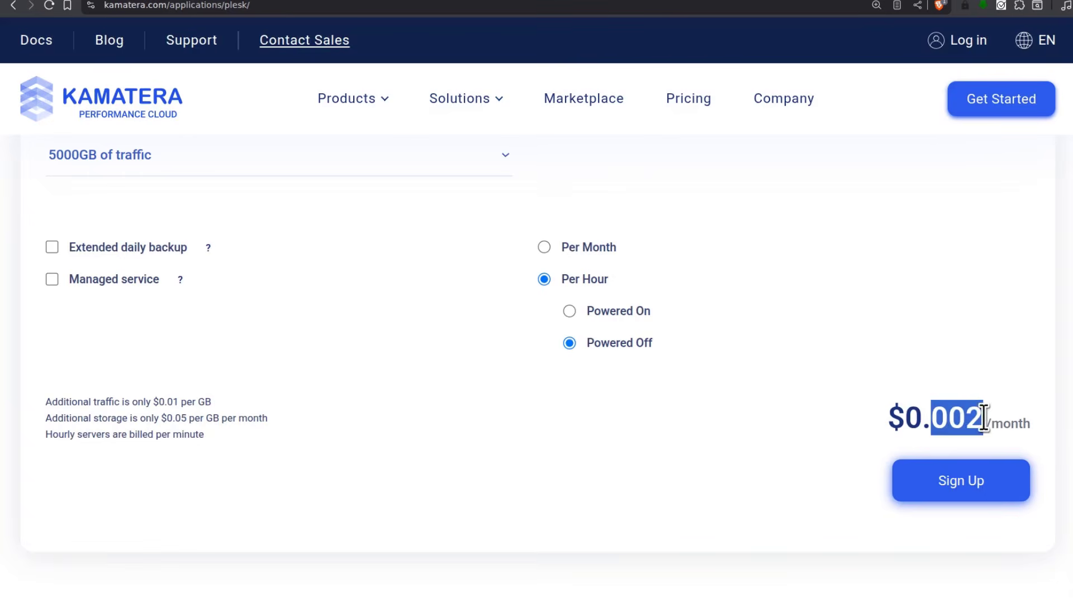
{"action": "left_click", "coordinate": [554, 434]}
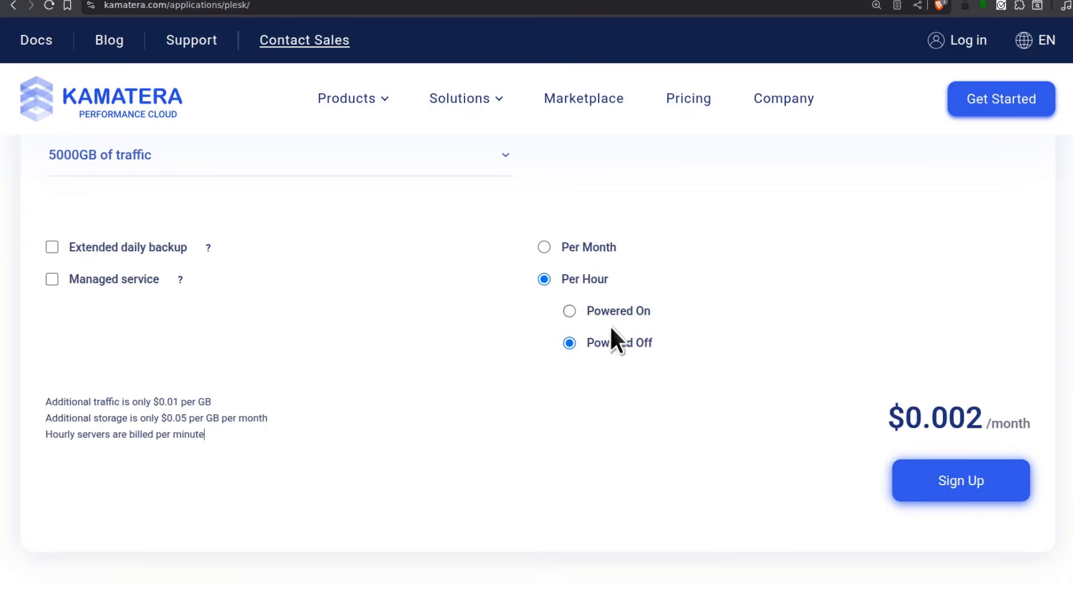
{"action": "scroll", "coordinate": [450, 364], "scroll_direction": "up", "scroll_amount": 5}
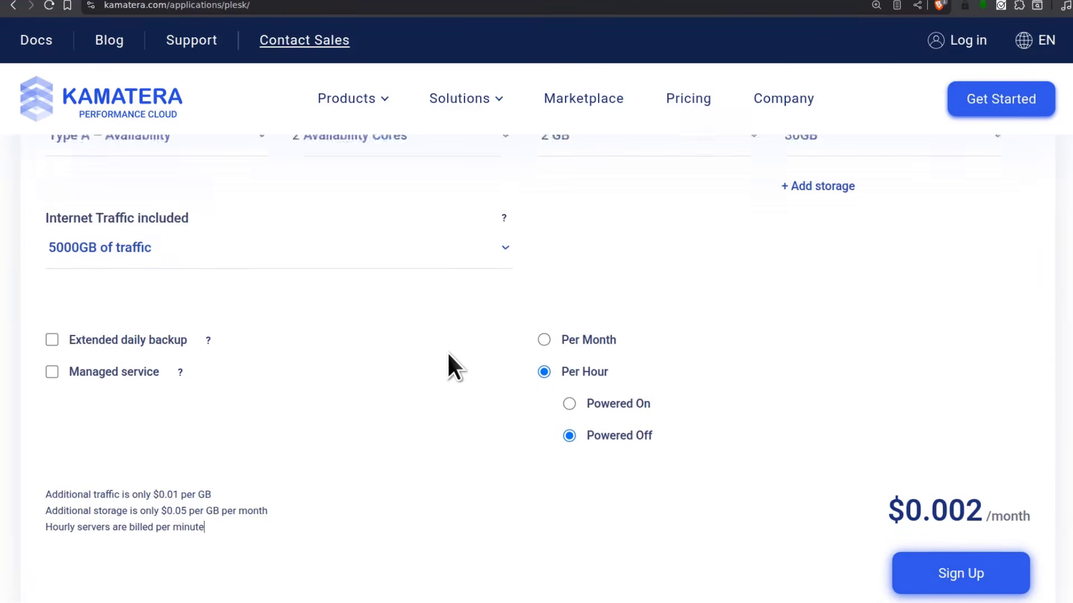
{"action": "scroll", "coordinate": [491, 408], "scroll_direction": "down", "scroll_amount": 5}
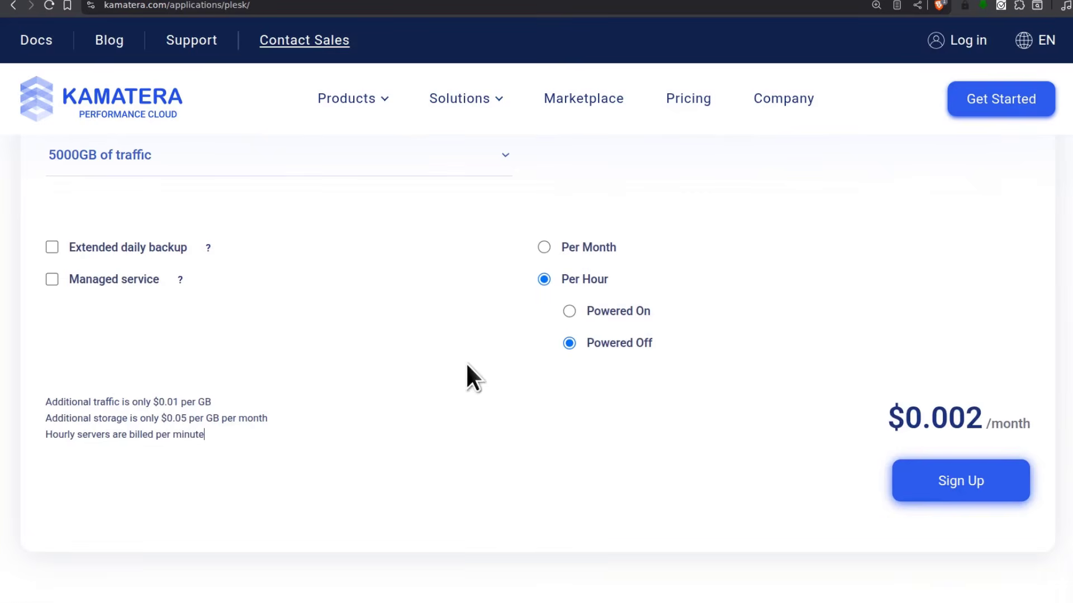
{"action": "left_click_drag", "start_coordinate": [932, 418], "coordinate": [983, 419]}
{"action": "left_click", "coordinate": [672, 389]}
Set the server back to Powered On and review the page
{"action": "left_click", "coordinate": [569, 311]}
{"action": "scroll", "coordinate": [668, 296], "scroll_direction": "down", "scroll_amount": 15}
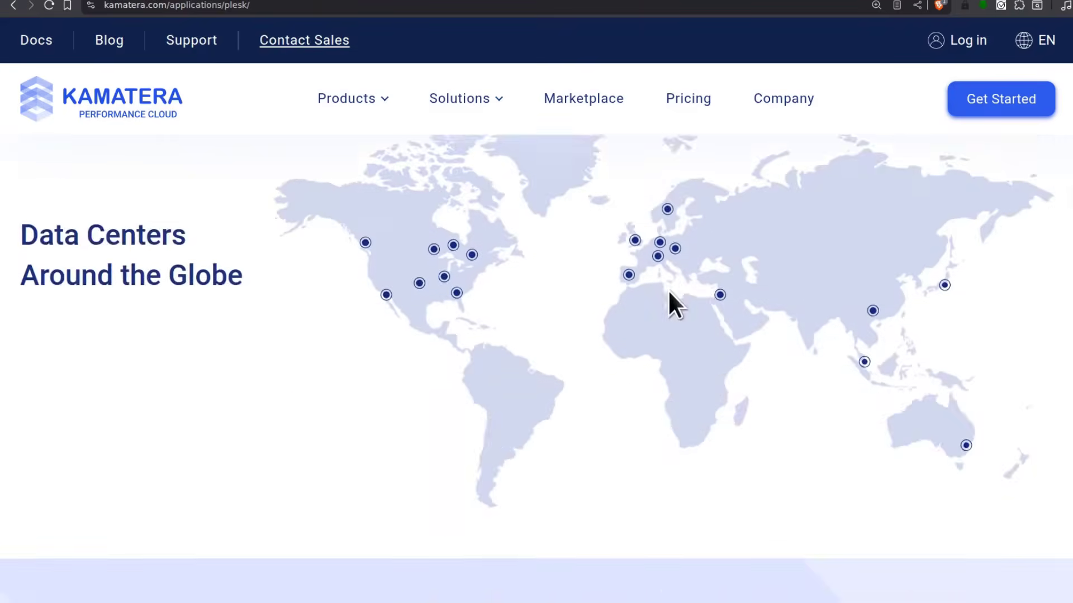
{"action": "scroll", "coordinate": [668, 286], "scroll_direction": "up", "scroll_amount": 18}
{"action": "scroll", "coordinate": [668, 285], "scroll_direction": "up", "scroll_amount": 3}
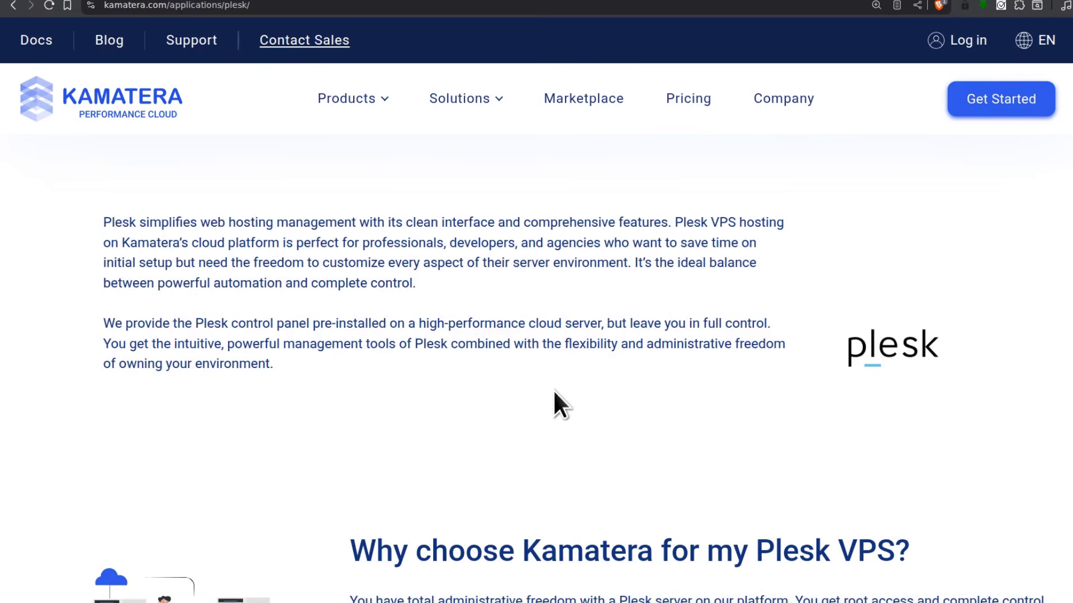
{"action": "scroll", "coordinate": [556, 402], "scroll_direction": "down", "scroll_amount": 15}
{"action": "scroll", "coordinate": [535, 367], "scroll_direction": "down", "scroll_amount": 12}
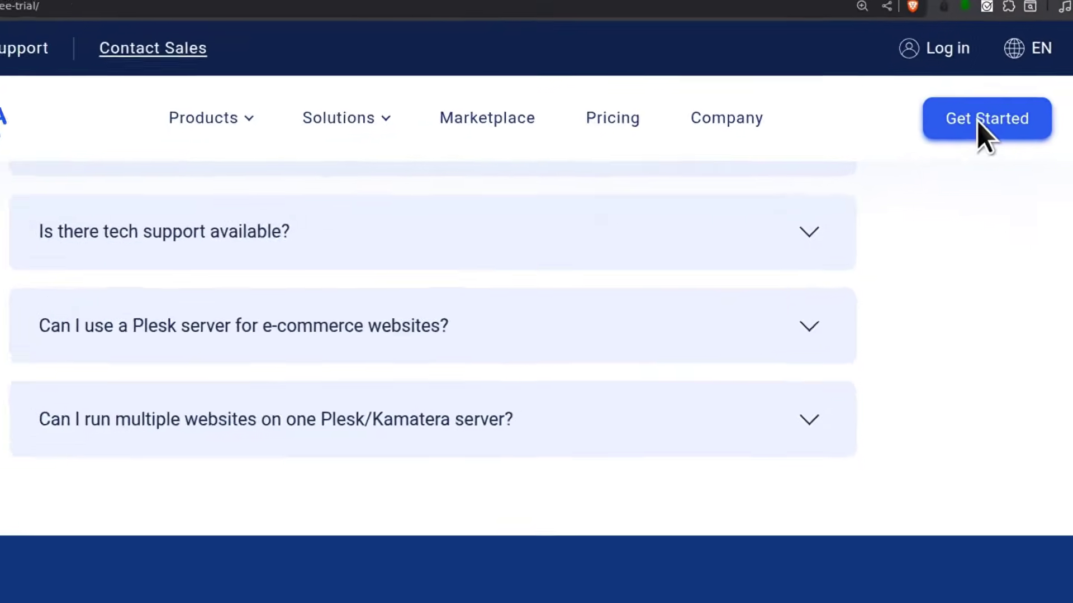
Open the 30-Day Free Trial signup, note its $100 value, then go to Log In
{"action": "left_click", "coordinate": [978, 124]}
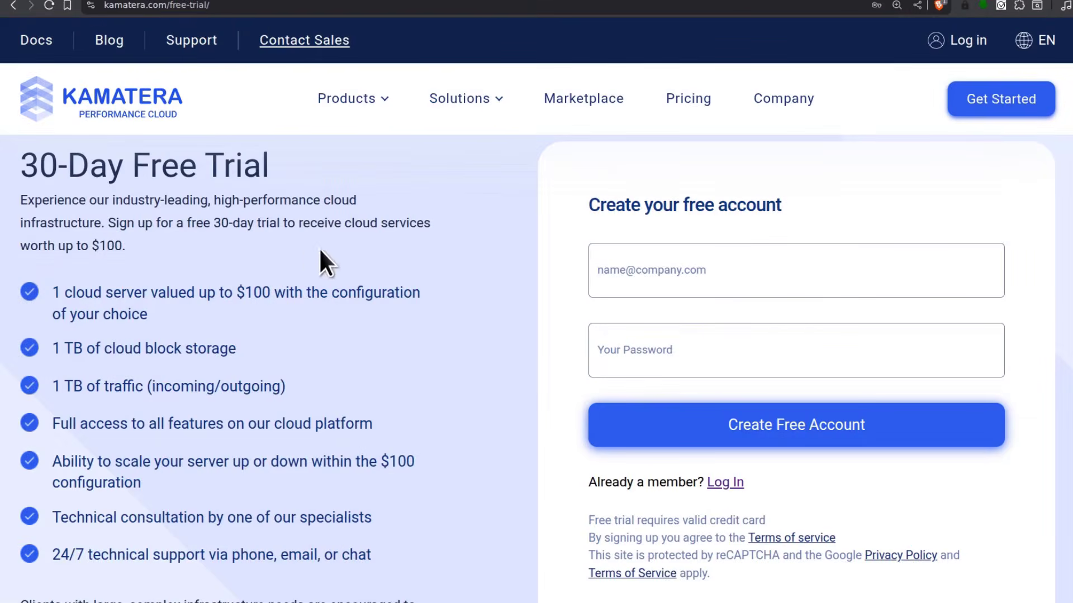
{"action": "left_click_drag", "start_coordinate": [18, 161], "coordinate": [283, 165]}
{"action": "left_click", "coordinate": [284, 166]}
{"action": "left_click_drag", "start_coordinate": [238, 293], "coordinate": [268, 294]}
{"action": "left_click", "coordinate": [137, 295]}
{"action": "left_click", "coordinate": [730, 483]}
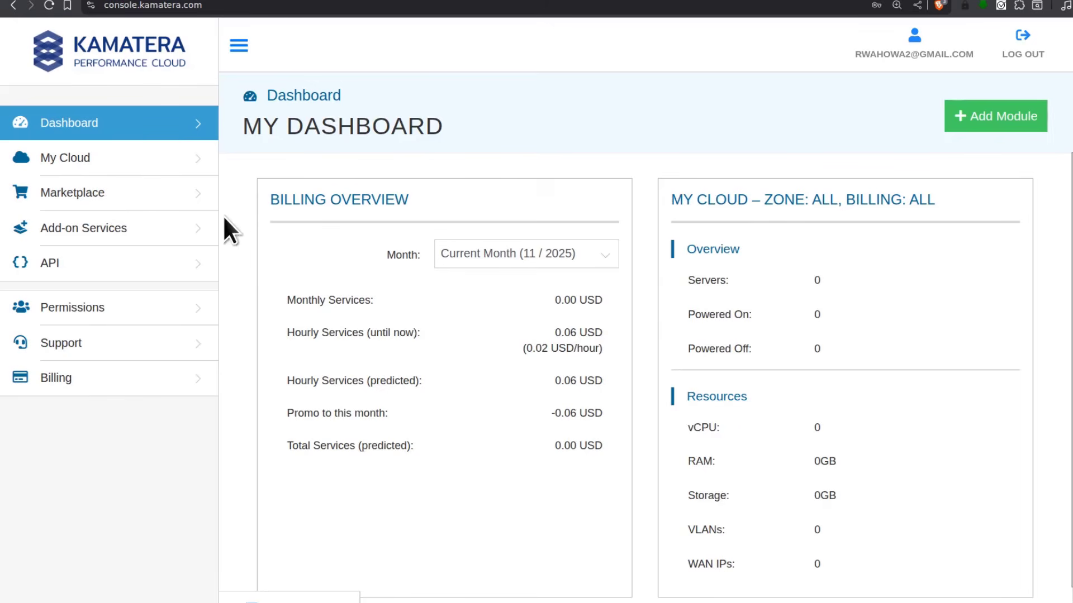
Expand the My Cloud section in the console sidebar
{"action": "left_click", "coordinate": [76, 156]}
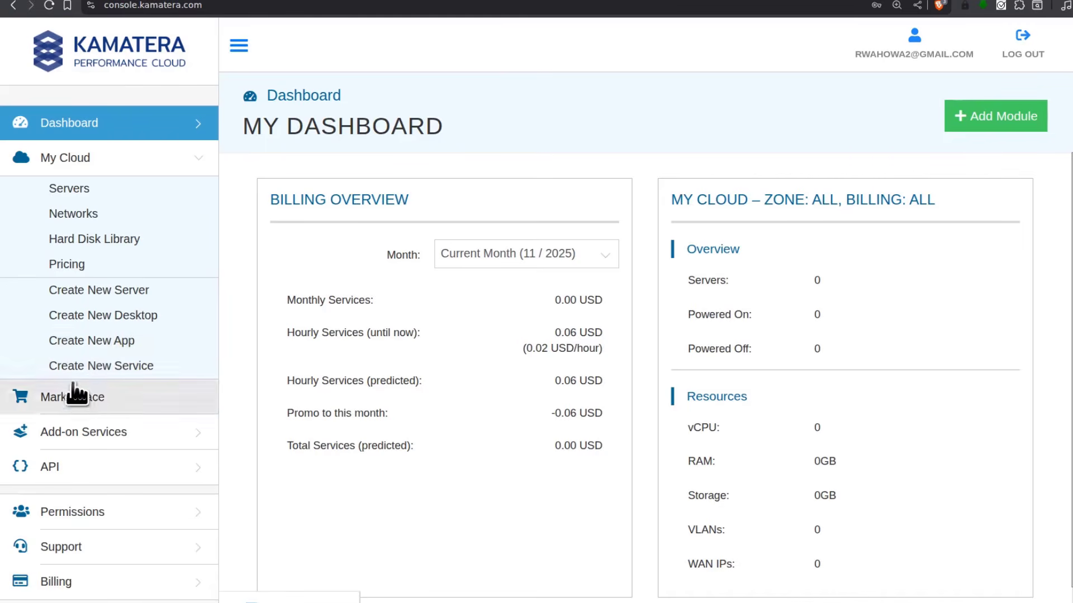
Start a new app and pick the Frankfurt, Germany zone under Europe
{"action": "left_click", "coordinate": [101, 342]}
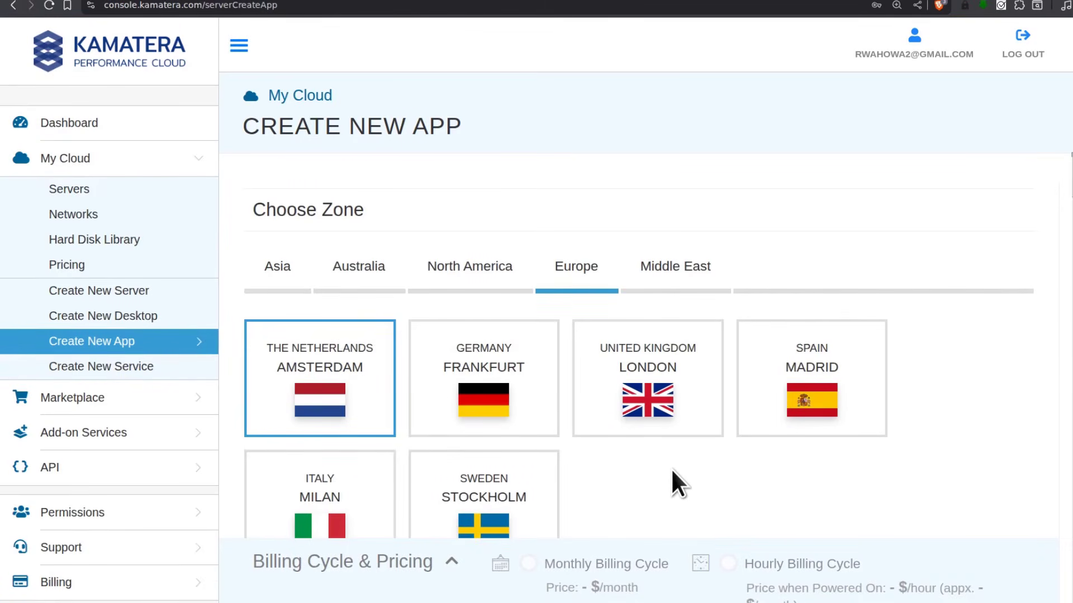
{"action": "left_click", "coordinate": [469, 277]}
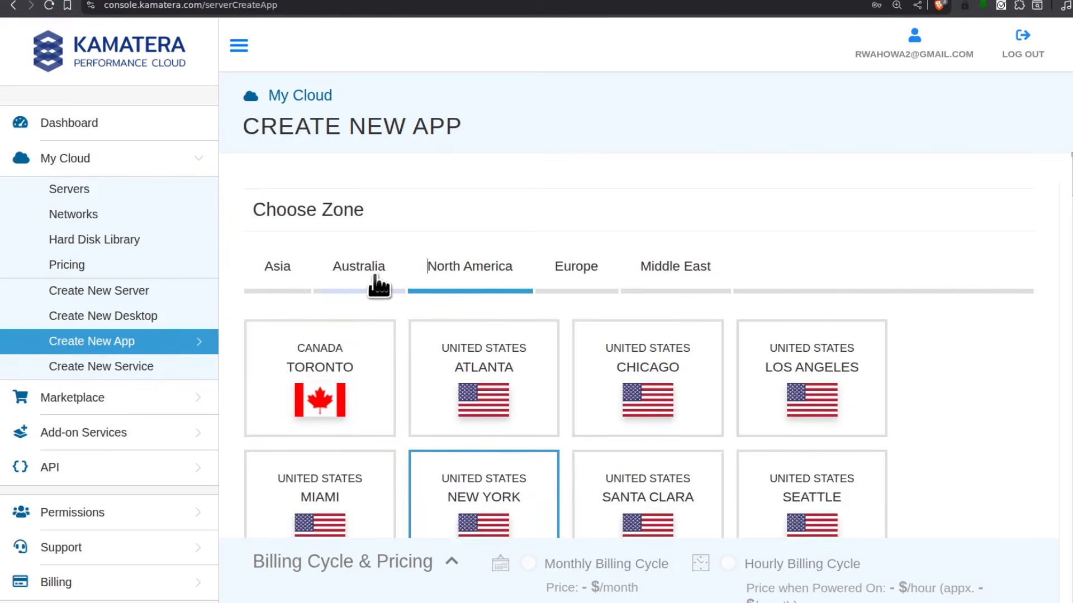
{"action": "left_click", "coordinate": [570, 280]}
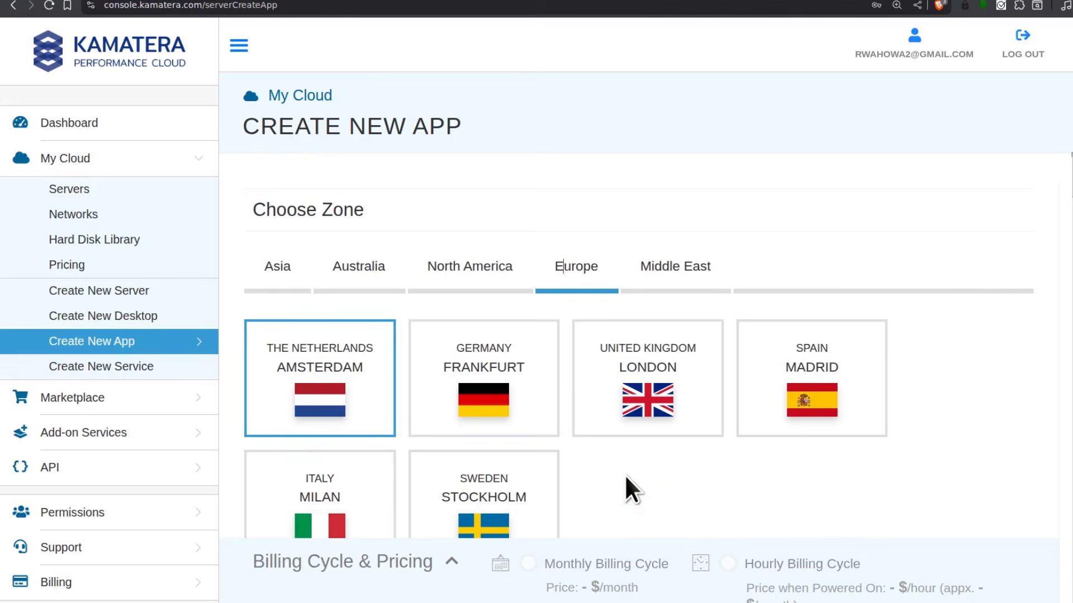
{"action": "left_click", "coordinate": [494, 352]}
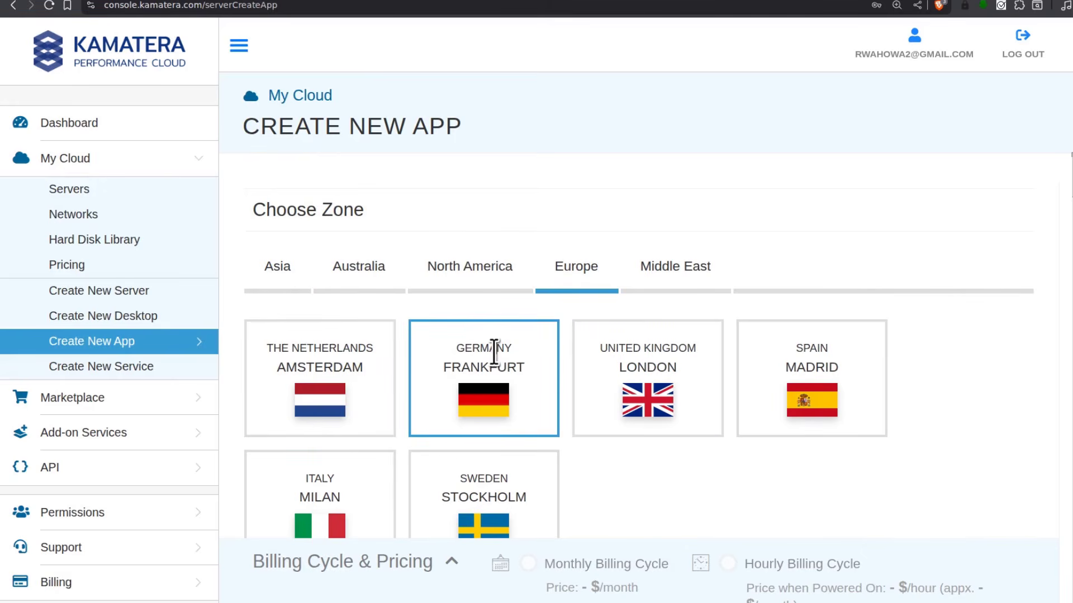
{"action": "scroll", "coordinate": [643, 447], "scroll_direction": "down", "scroll_amount": 3}
{"action": "scroll", "coordinate": [629, 423], "scroll_direction": "down", "scroll_amount": 4}
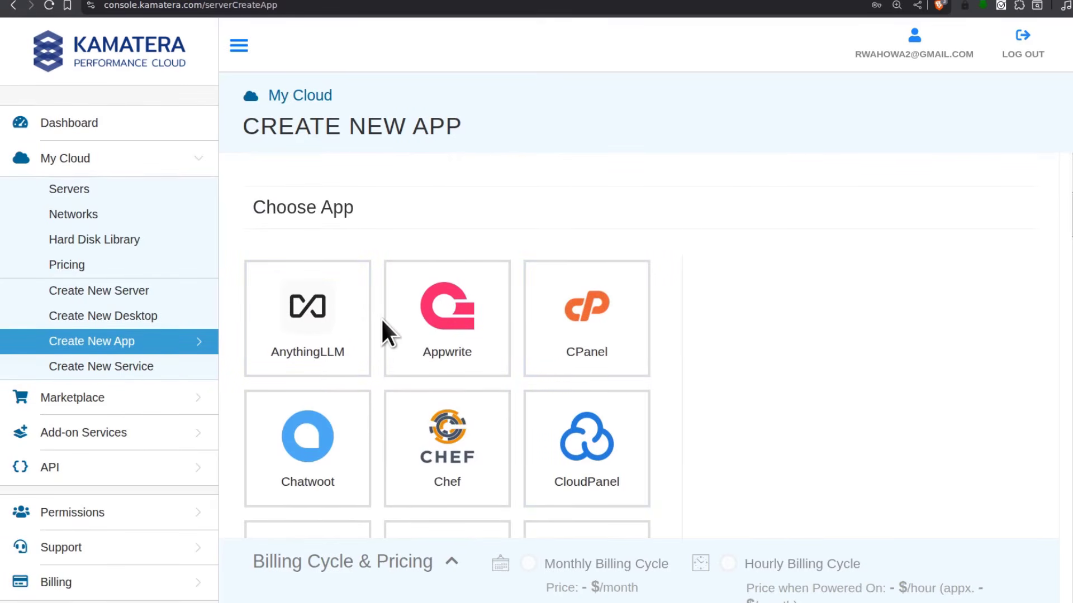
Select Plesk in the Choose App grid
{"action": "scroll", "coordinate": [603, 357], "scroll_direction": "down", "scroll_amount": 8}
{"action": "scroll", "coordinate": [597, 383], "scroll_direction": "down", "scroll_amount": 10}
{"action": "scroll", "coordinate": [594, 385], "scroll_direction": "down", "scroll_amount": 3}
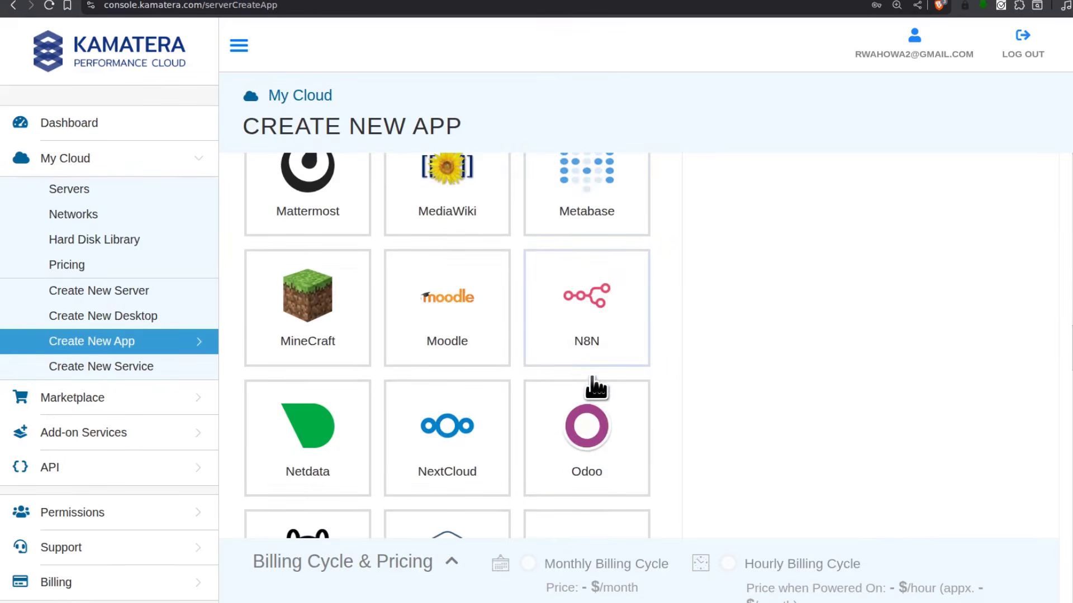
{"action": "scroll", "coordinate": [574, 391], "scroll_direction": "down", "scroll_amount": 5}
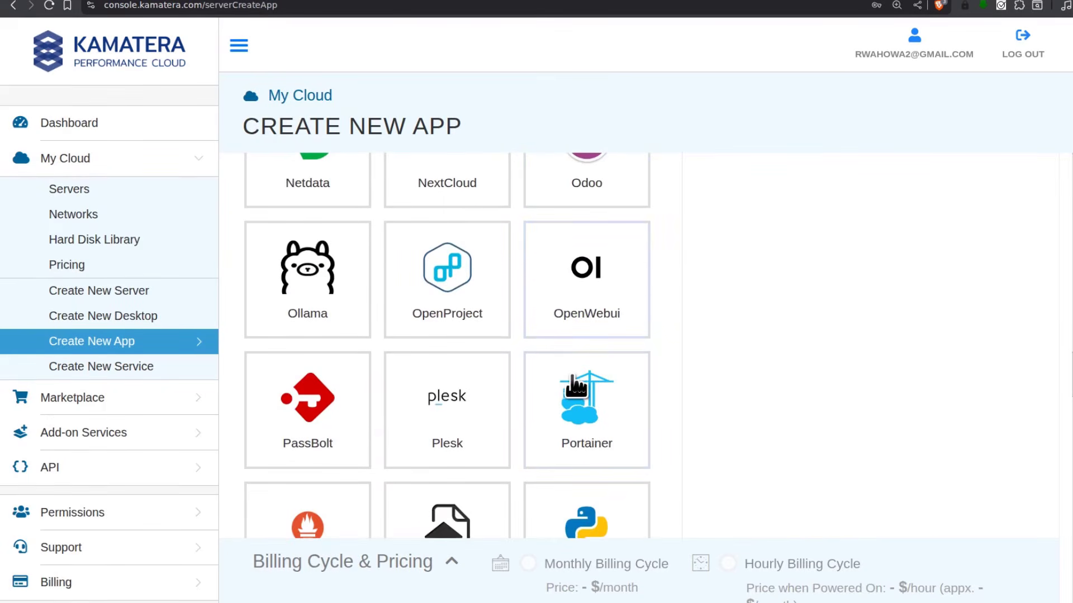
{"action": "scroll", "coordinate": [547, 377], "scroll_direction": "down", "scroll_amount": 2}
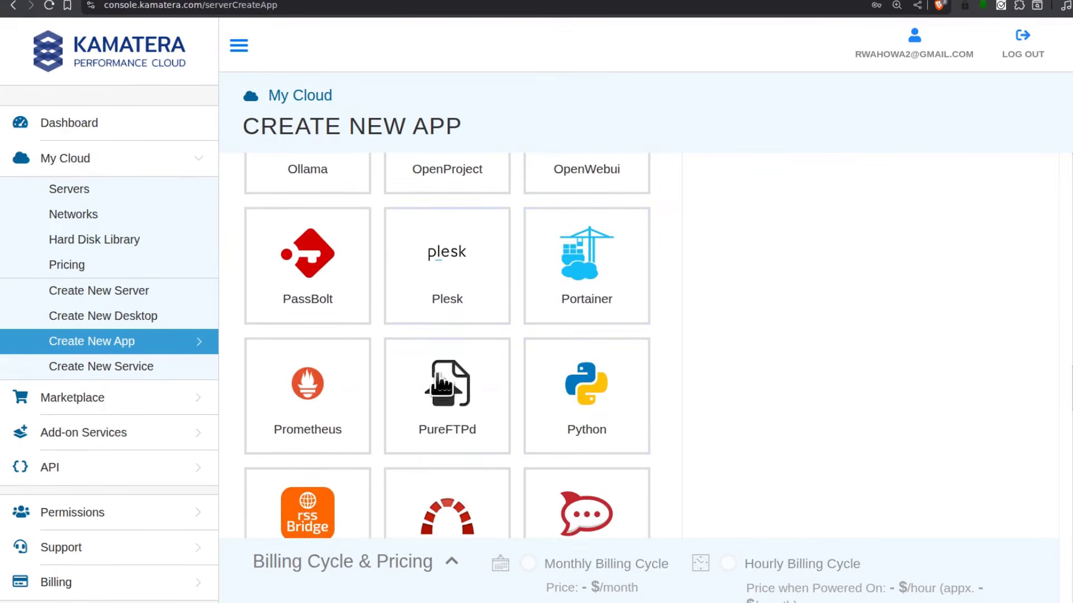
{"action": "left_click", "coordinate": [447, 279]}
Set the Plesk version to plesk-latest-ubuntuserver-24.04
{"action": "scroll", "coordinate": [805, 341], "scroll_direction": "up", "scroll_amount": 6}
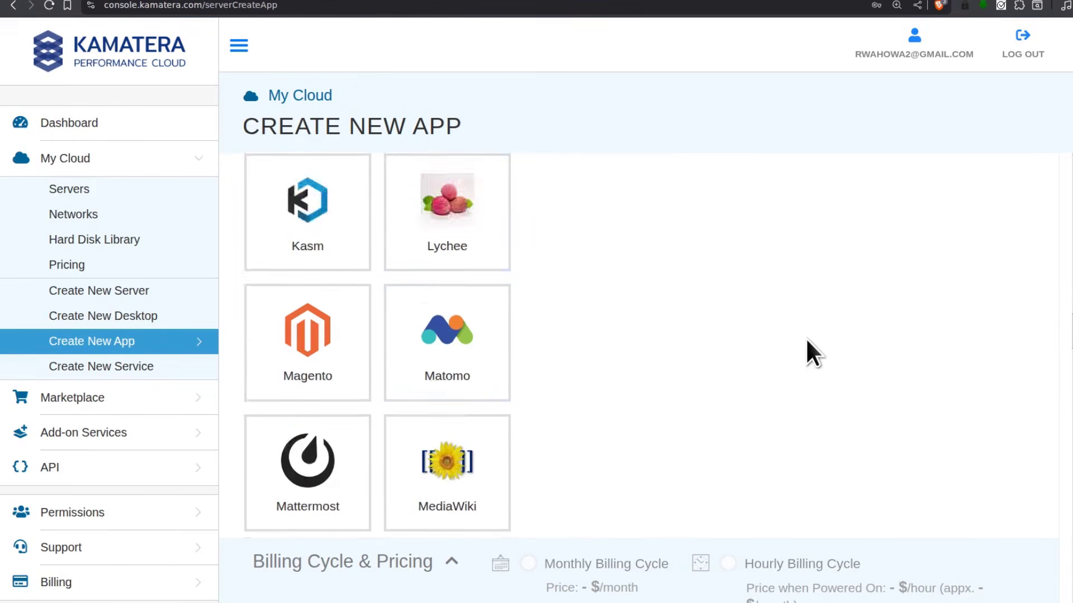
{"action": "scroll", "coordinate": [808, 339], "scroll_direction": "up", "scroll_amount": 15}
{"action": "scroll", "coordinate": [808, 339], "scroll_direction": "down", "scroll_amount": 8}
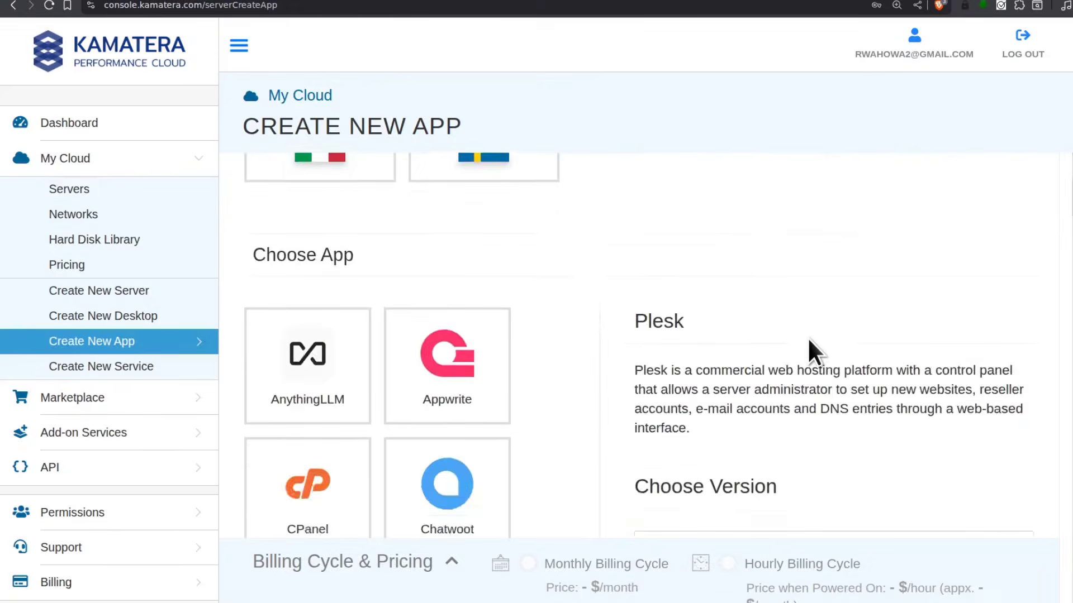
{"action": "left_click", "coordinate": [669, 349]}
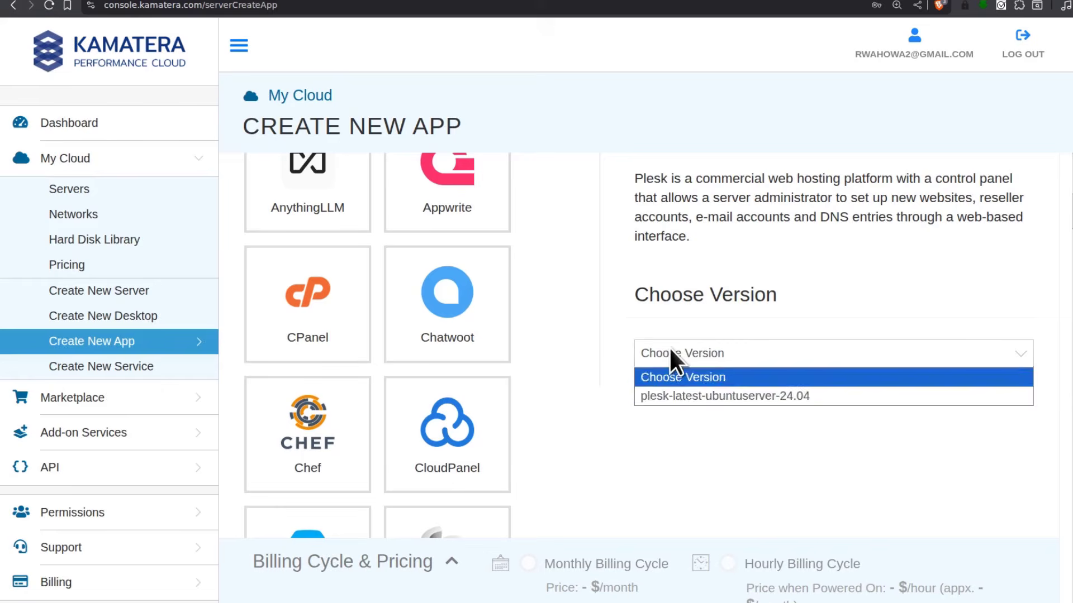
{"action": "left_click", "coordinate": [720, 396]}
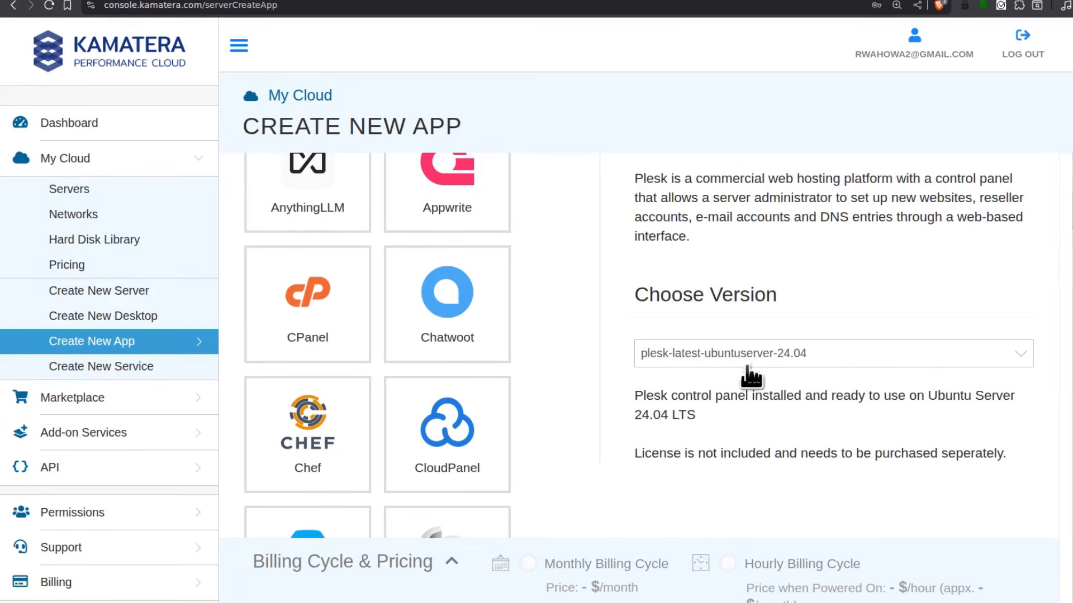
{"action": "scroll", "coordinate": [562, 300], "scroll_direction": "down", "scroll_amount": 15}
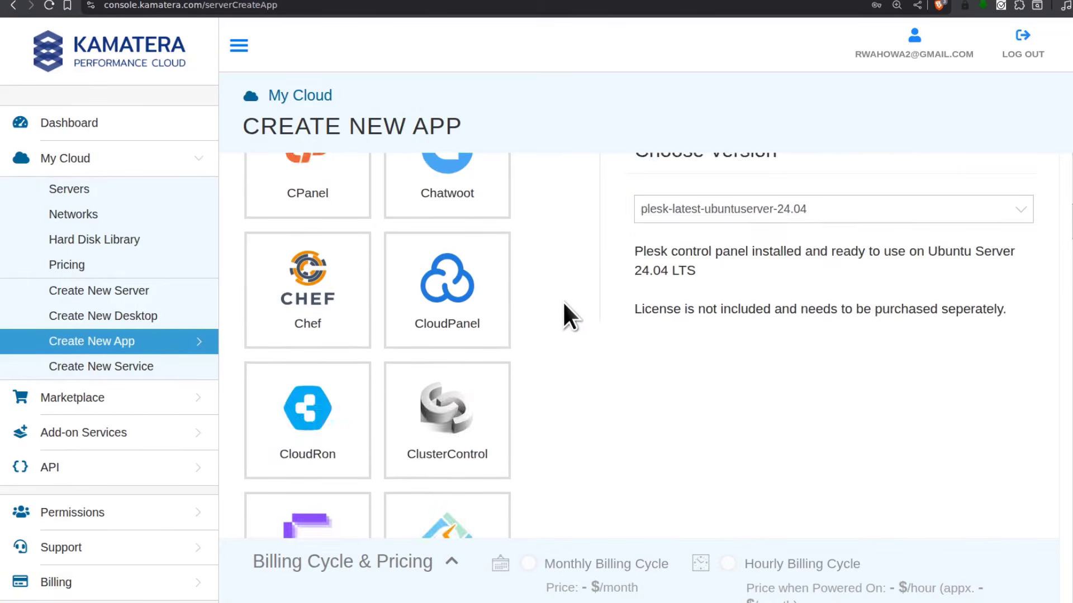
{"action": "scroll", "coordinate": [562, 300], "scroll_direction": "down", "scroll_amount": 20}
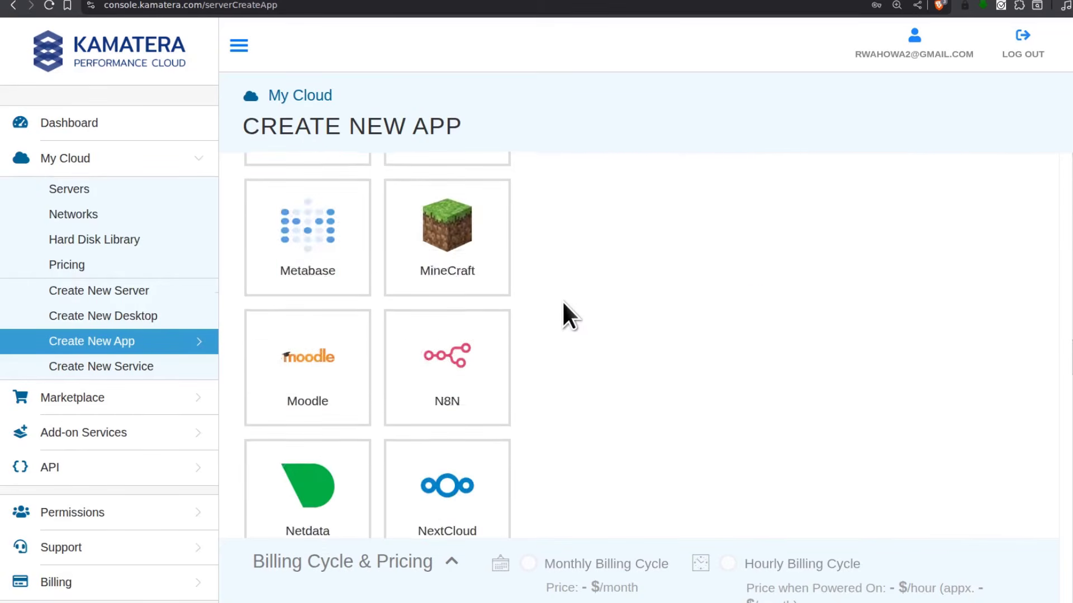
{"action": "scroll", "coordinate": [562, 300], "scroll_direction": "down", "scroll_amount": 20}
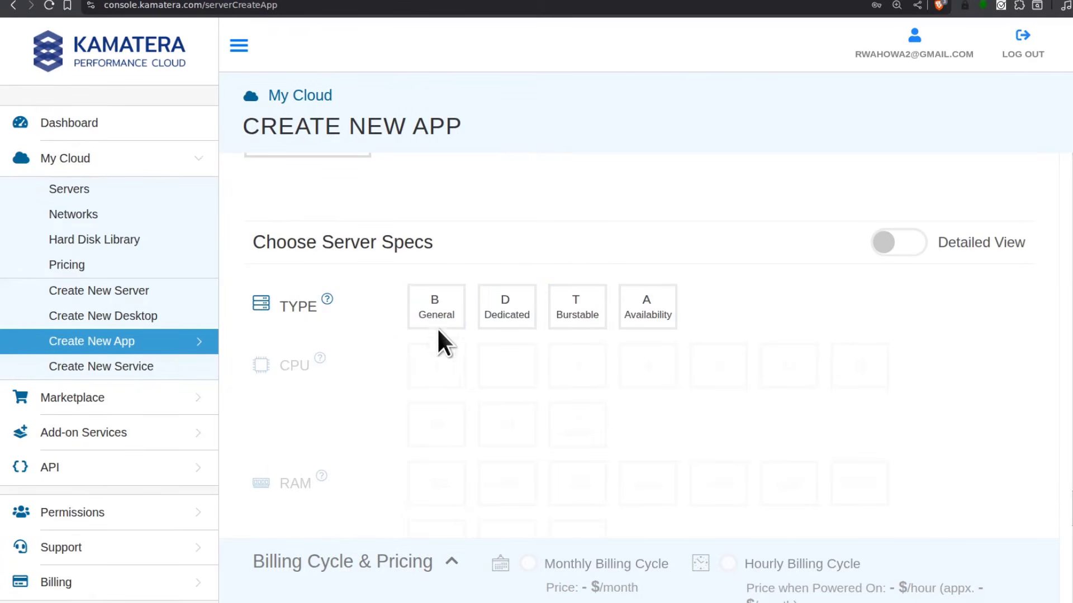
Choose Availability server type, 2GB RAM and a 30GB SSD disk for $12/month
{"action": "left_click", "coordinate": [646, 305]}
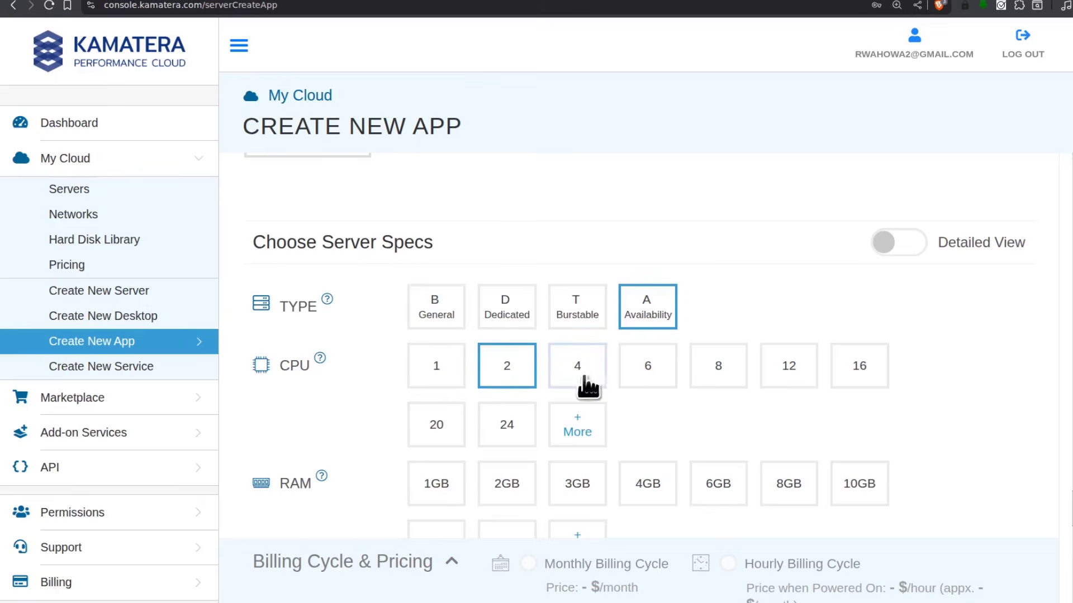
{"action": "scroll", "coordinate": [690, 436], "scroll_direction": "down", "scroll_amount": 1}
{"action": "scroll", "coordinate": [690, 435], "scroll_direction": "down", "scroll_amount": 2}
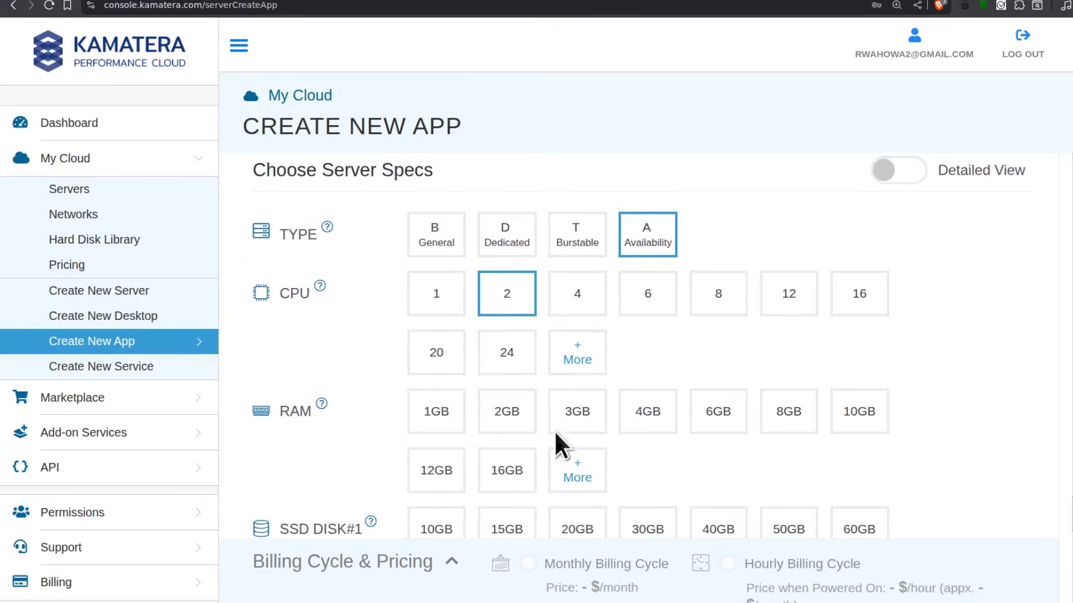
{"action": "left_click", "coordinate": [509, 411]}
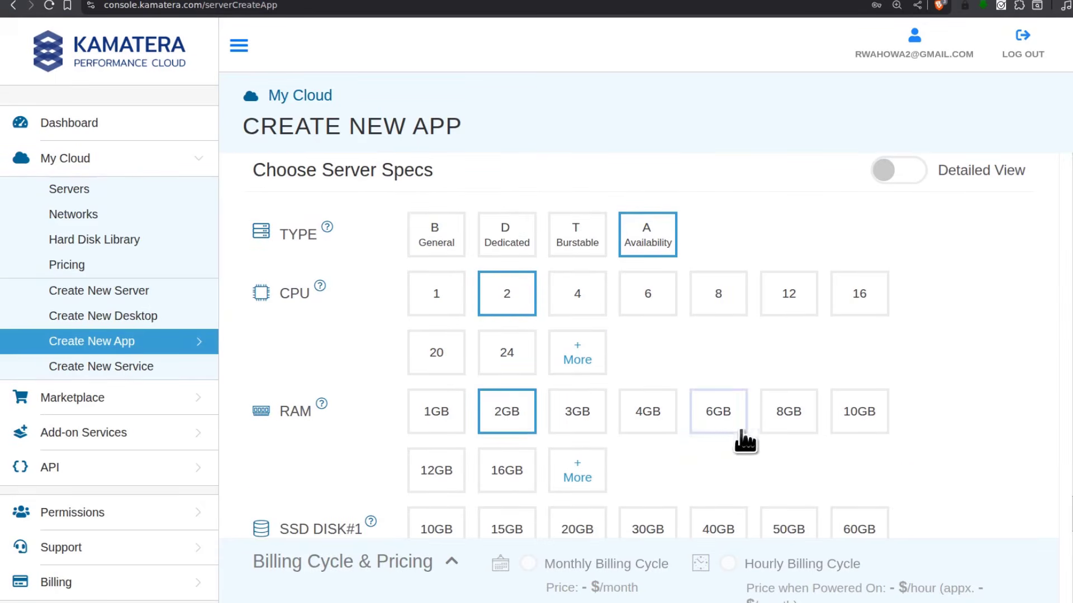
{"action": "scroll", "coordinate": [663, 462], "scroll_direction": "down", "scroll_amount": 6}
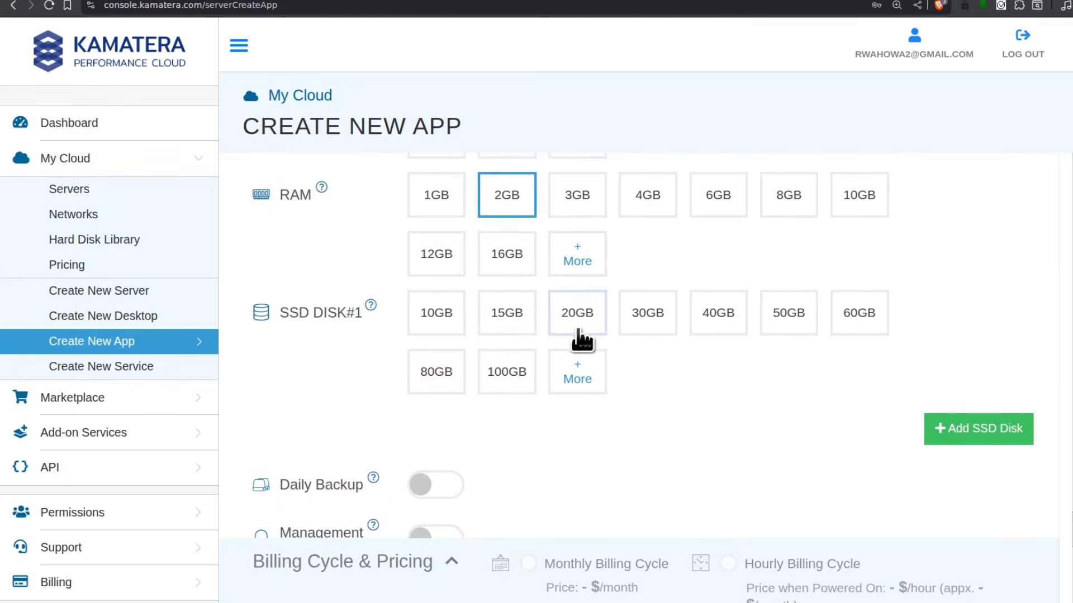
{"action": "left_click", "coordinate": [647, 314]}
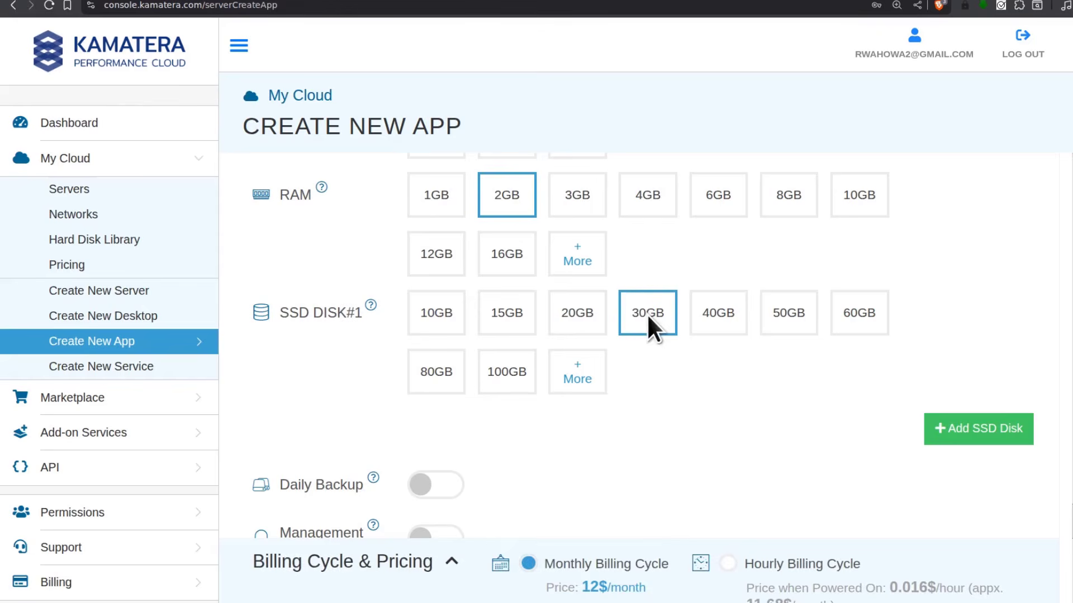
{"action": "scroll", "coordinate": [669, 414], "scroll_direction": "down", "scroll_amount": 4}
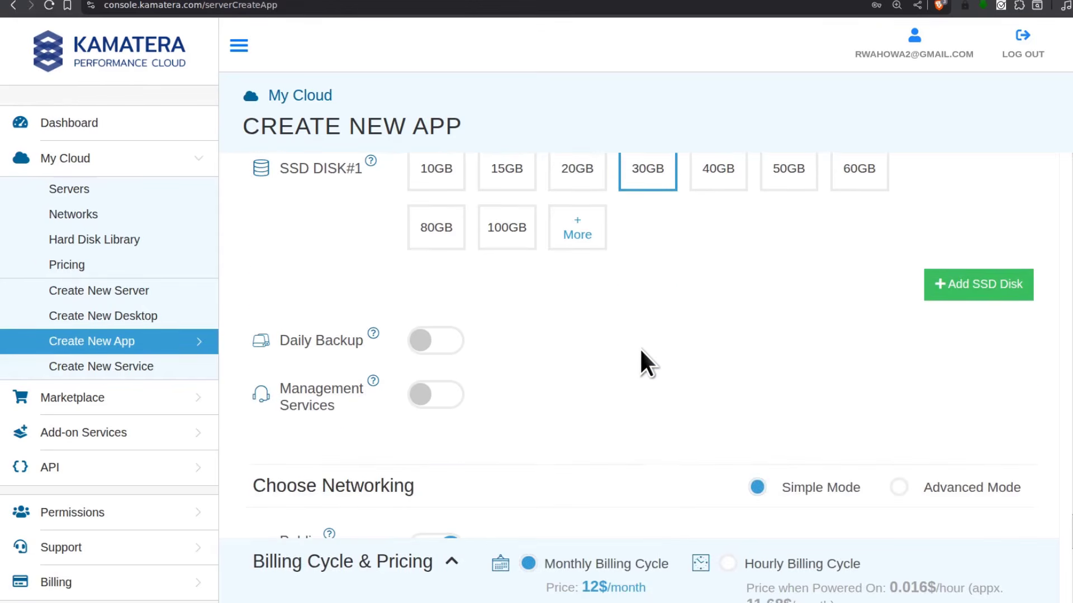
{"action": "scroll", "coordinate": [642, 348], "scroll_direction": "down", "scroll_amount": 2}
{"action": "scroll", "coordinate": [642, 348], "scroll_direction": "up", "scroll_amount": 5}
{"action": "scroll", "coordinate": [642, 348], "scroll_direction": "down", "scroll_amount": 4}
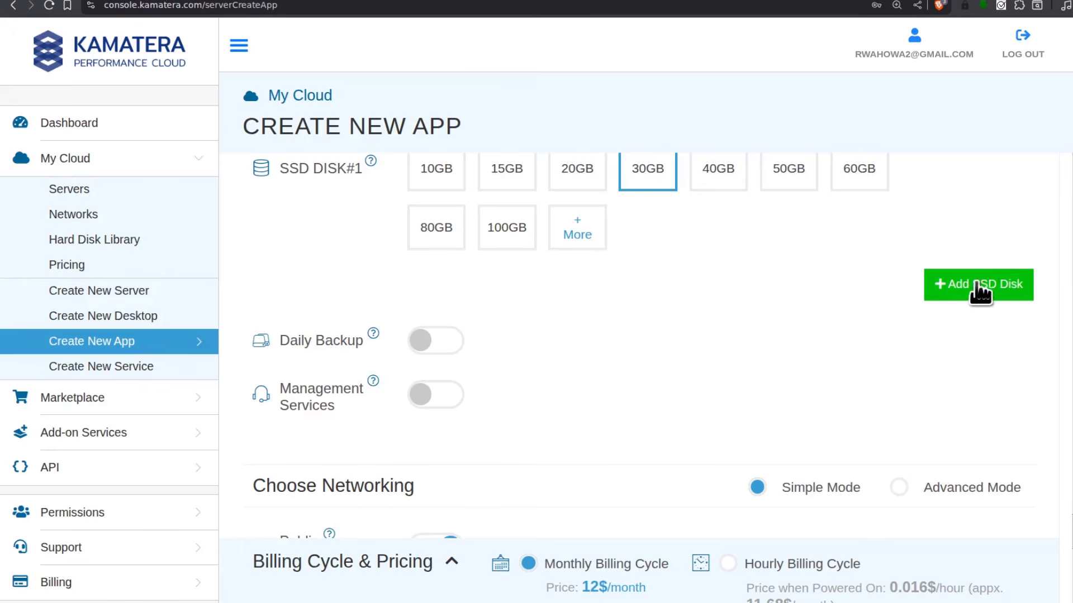
{"action": "scroll", "coordinate": [457, 461], "scroll_direction": "up", "scroll_amount": 4}
{"action": "scroll", "coordinate": [940, 464], "scroll_direction": "down", "scroll_amount": 3}
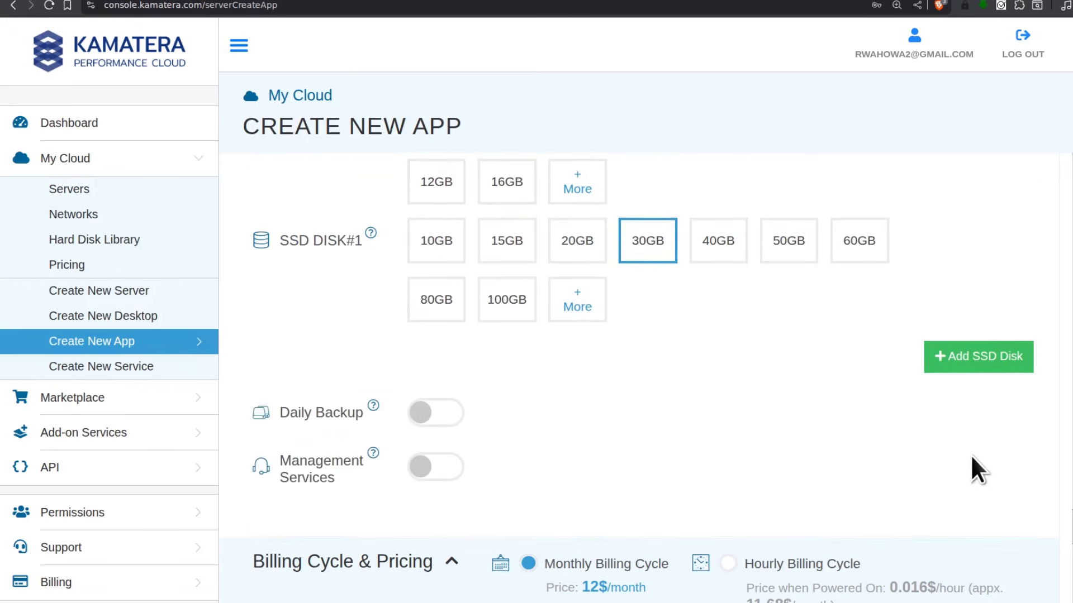
{"action": "scroll", "coordinate": [592, 380], "scroll_direction": "down", "scroll_amount": 3}
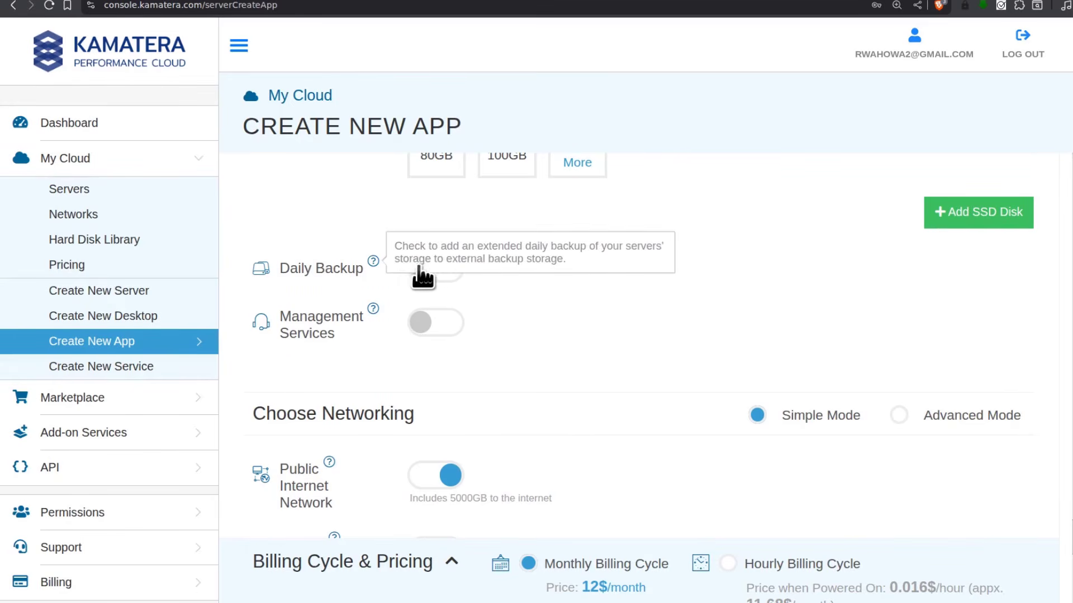
{"action": "scroll", "coordinate": [589, 290], "scroll_direction": "down", "scroll_amount": 1}
{"action": "scroll", "coordinate": [467, 300], "scroll_direction": "down", "scroll_amount": 1}
{"action": "scroll", "coordinate": [503, 340], "scroll_direction": "up", "scroll_amount": 1}
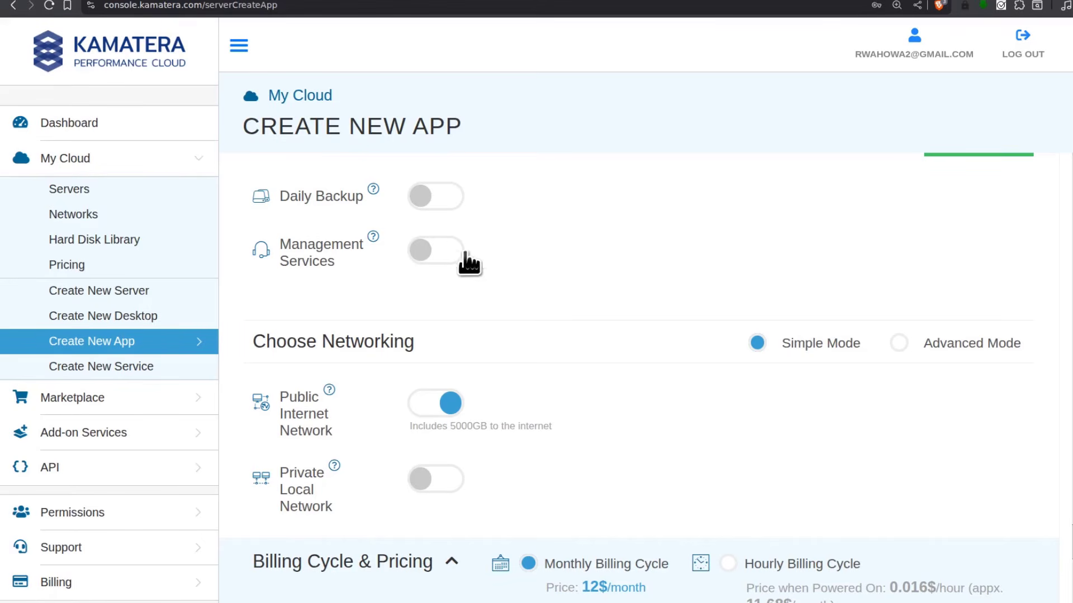
{"action": "left_click", "coordinate": [438, 191]}
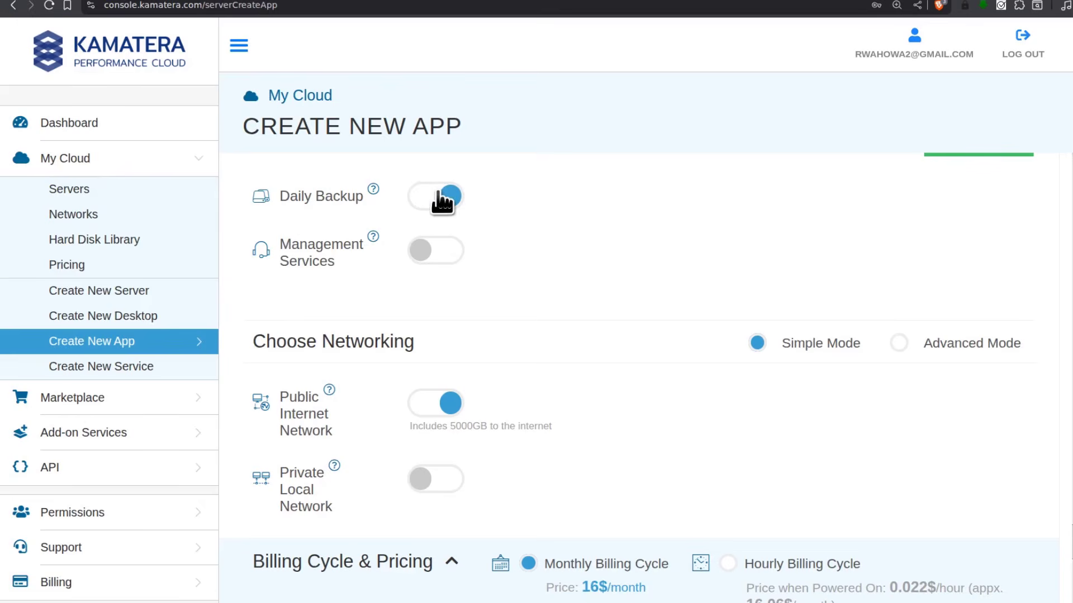
{"action": "left_click", "coordinate": [441, 198]}
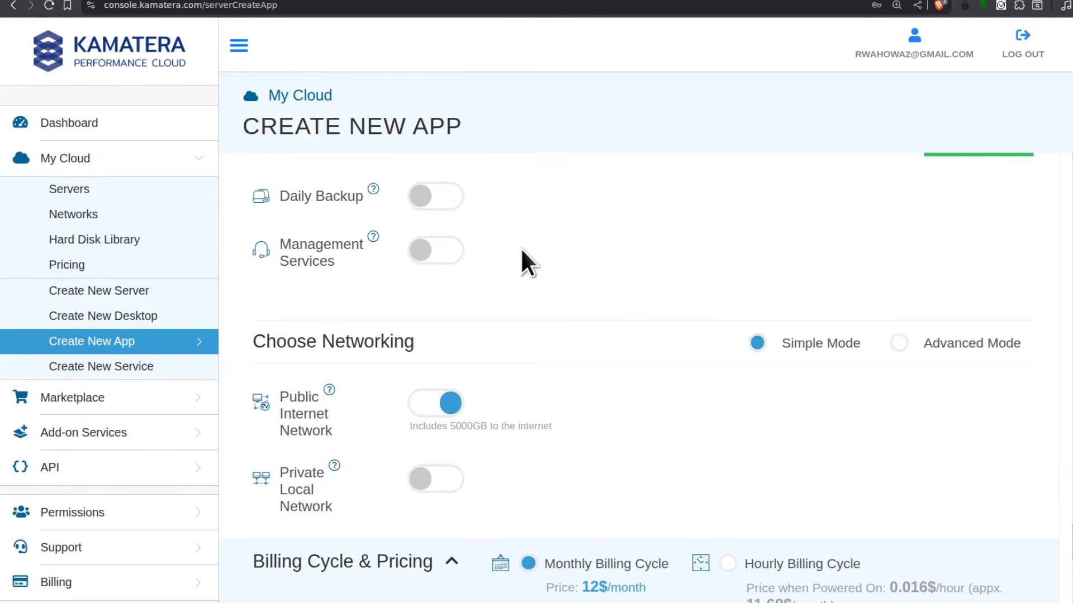
{"action": "scroll", "coordinate": [521, 247], "scroll_direction": "down", "scroll_amount": 4}
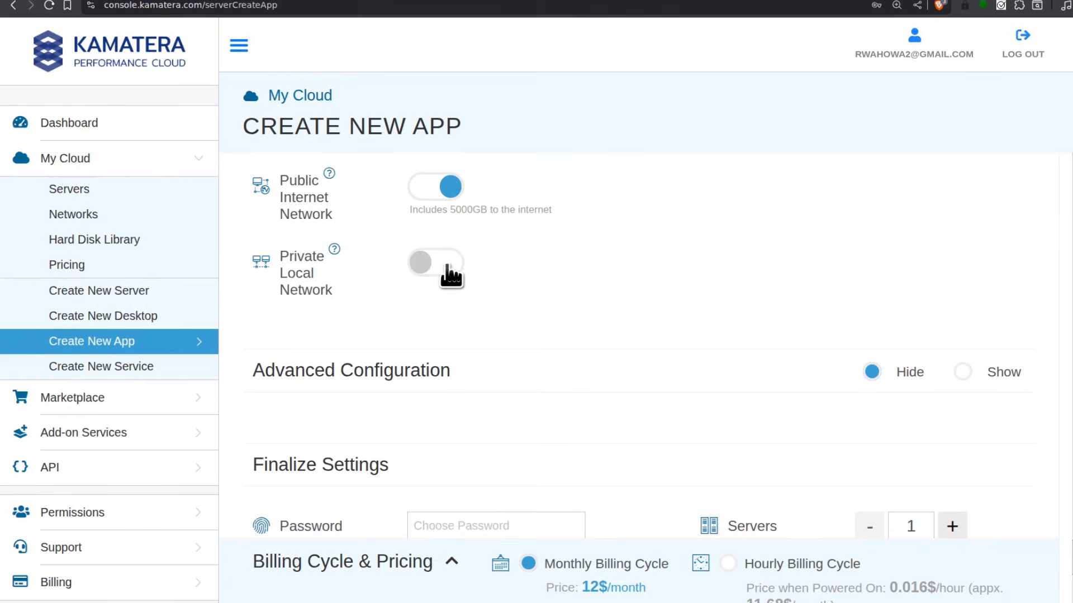
{"action": "scroll", "coordinate": [619, 288], "scroll_direction": "down", "scroll_amount": 4}
{"action": "scroll", "coordinate": [555, 285], "scroll_direction": "up", "scroll_amount": 1}
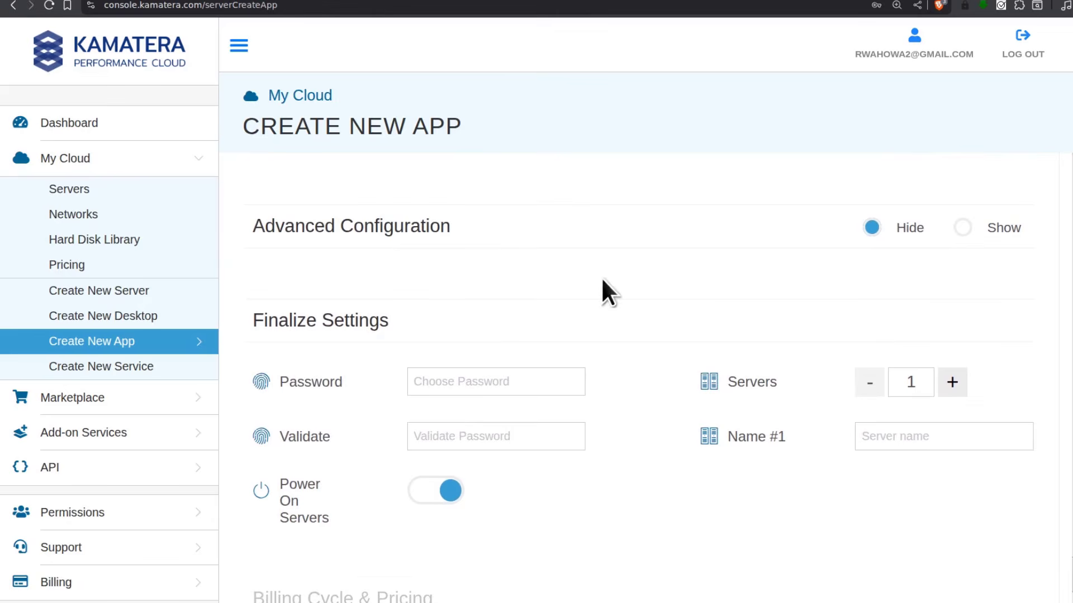
{"action": "scroll", "coordinate": [528, 275], "scroll_direction": "down", "scroll_amount": 4}
Paste the saved root password into both Password and Validate fields
{"action": "scroll", "coordinate": [528, 274], "scroll_direction": "up", "scroll_amount": 4}
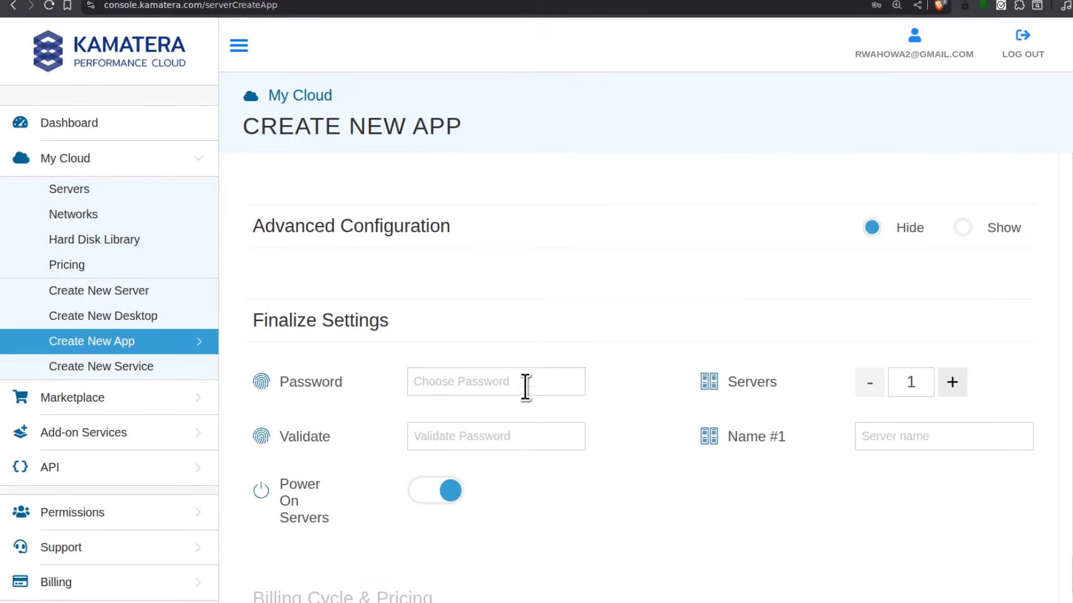
{"action": "scroll", "coordinate": [525, 386], "scroll_direction": "down", "scroll_amount": 1}
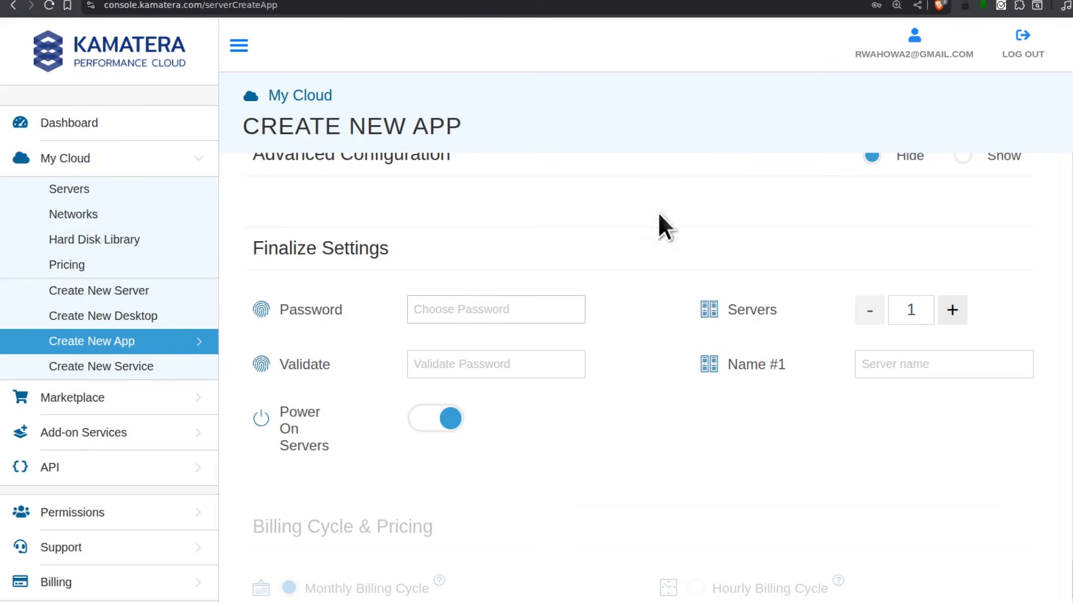
{"action": "left_click", "coordinate": [443, 306]}
{"action": "right_click", "coordinate": [462, 309]}
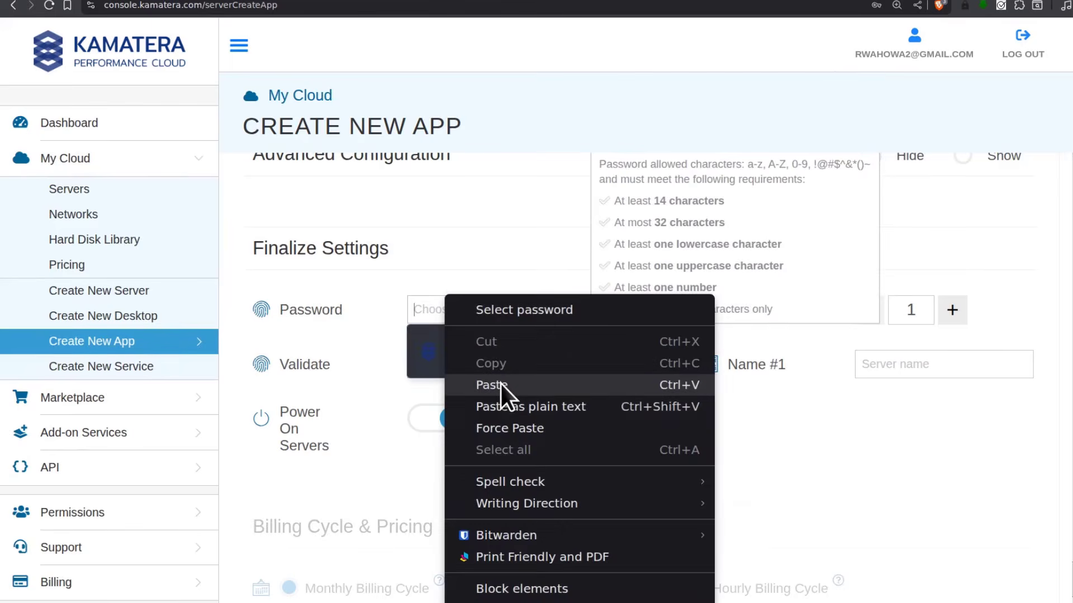
{"action": "left_click", "coordinate": [501, 383]}
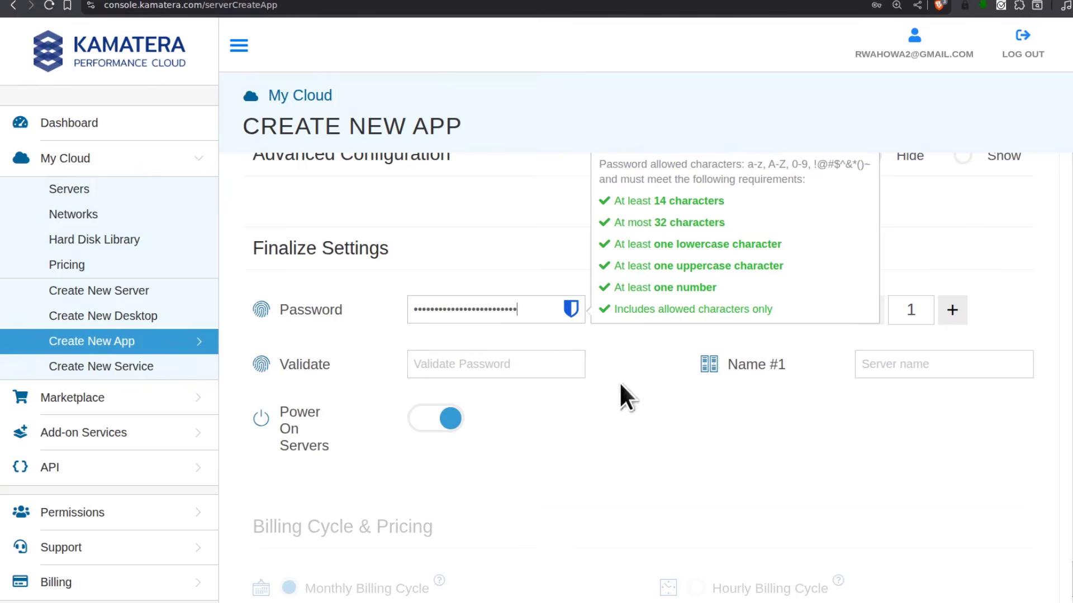
{"action": "left_click", "coordinate": [436, 364]}
{"action": "right_click", "coordinate": [437, 363]}
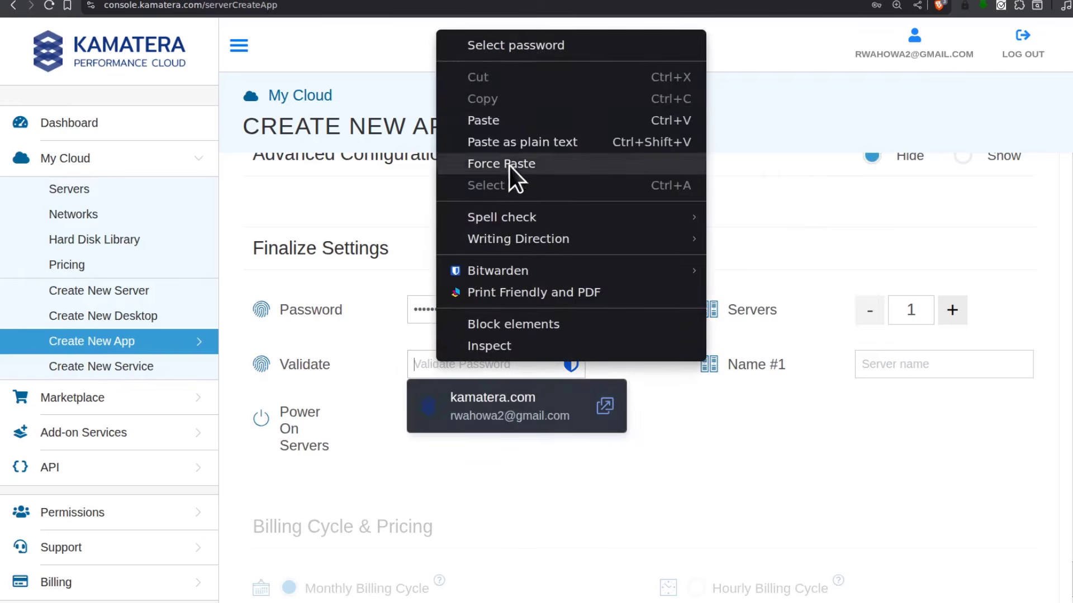
{"action": "left_click", "coordinate": [500, 122]}
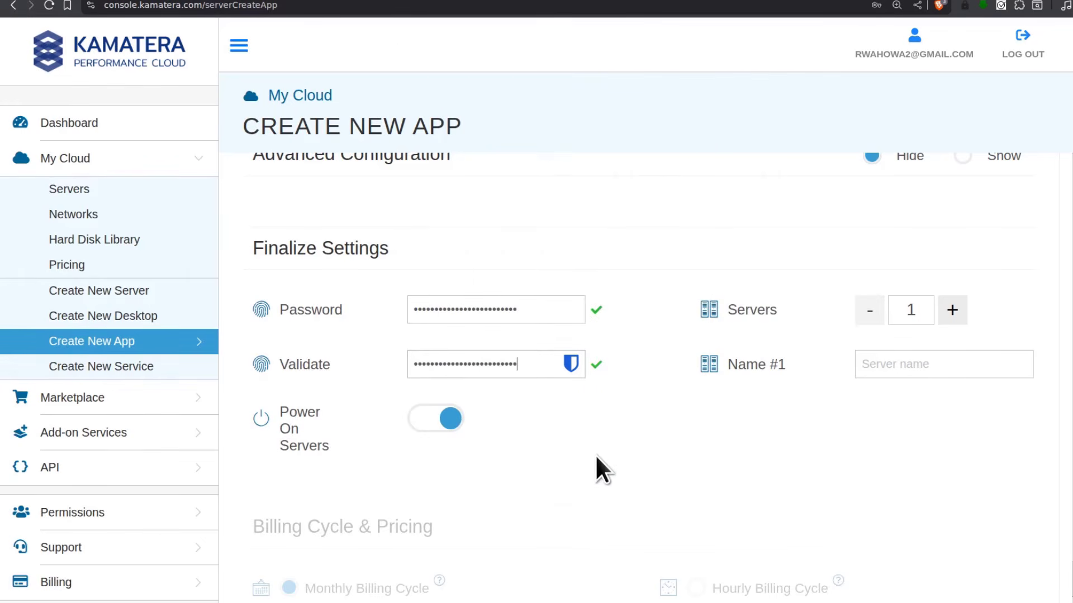
Name the server plesk1
{"action": "scroll", "coordinate": [596, 455], "scroll_direction": "down", "scroll_amount": 1}
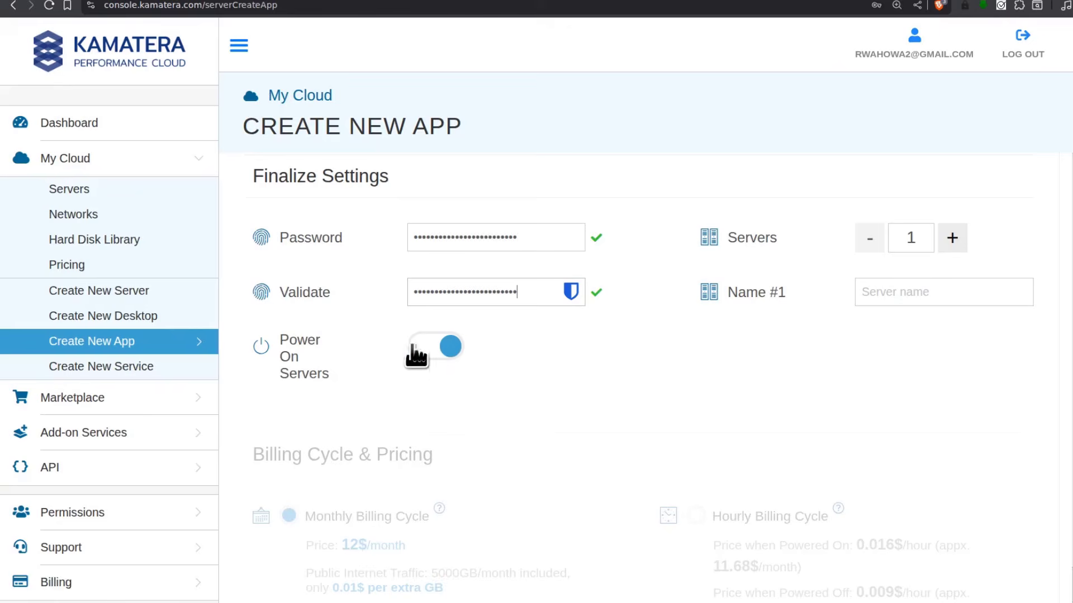
{"action": "scroll", "coordinate": [659, 394], "scroll_direction": "down", "scroll_amount": 2}
{"action": "scroll", "coordinate": [660, 394], "scroll_direction": "up", "scroll_amount": 3}
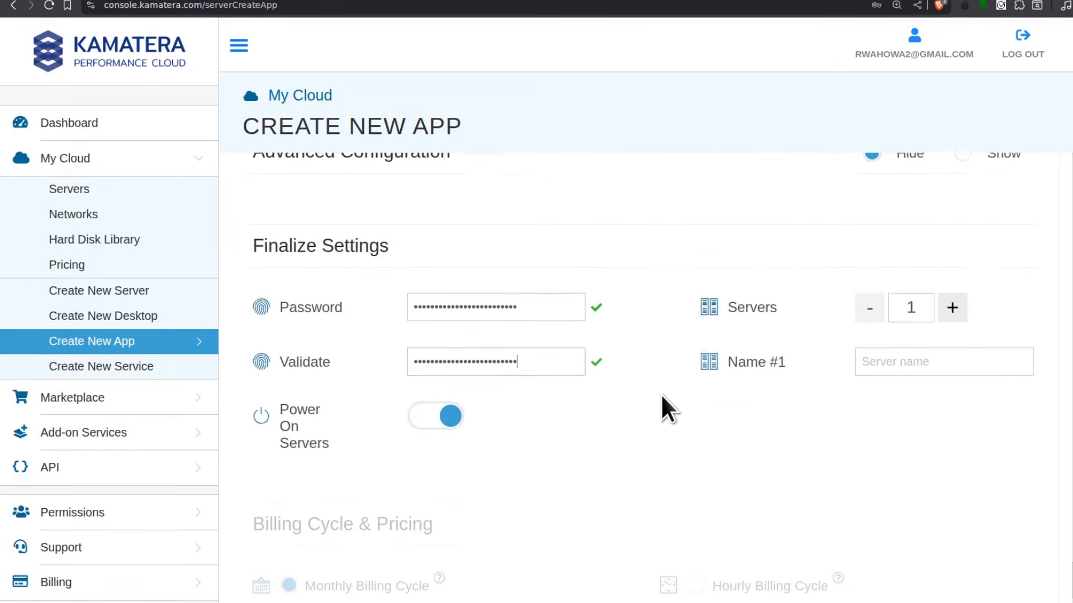
{"action": "left_click", "coordinate": [900, 364]}
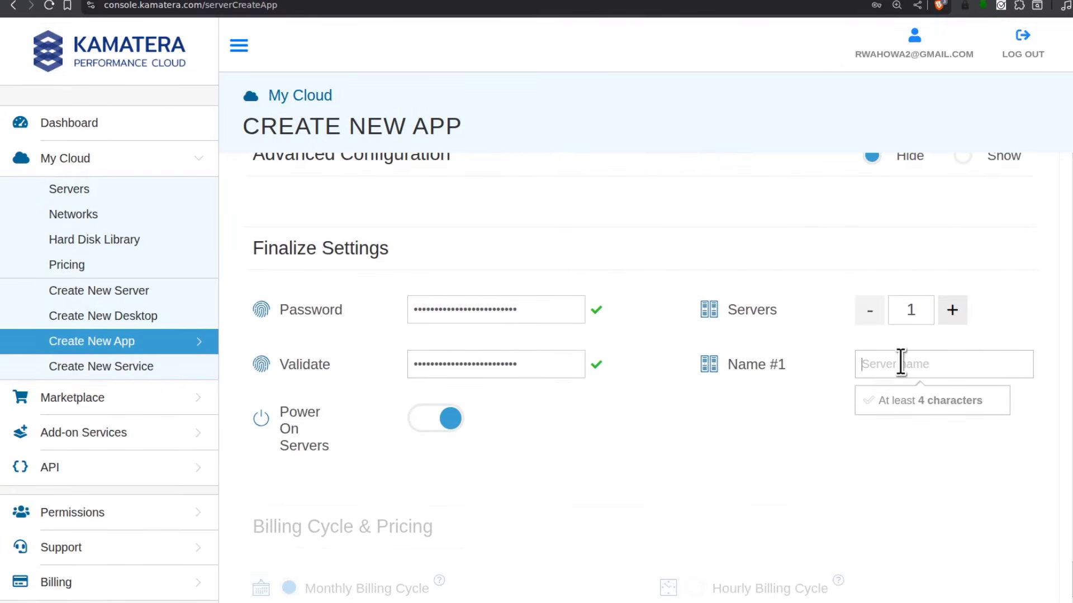
{"action": "type", "text": "p"}
{"action": "key", "text": "BackSpace"}
{"action": "type", "text": "plesk1"}
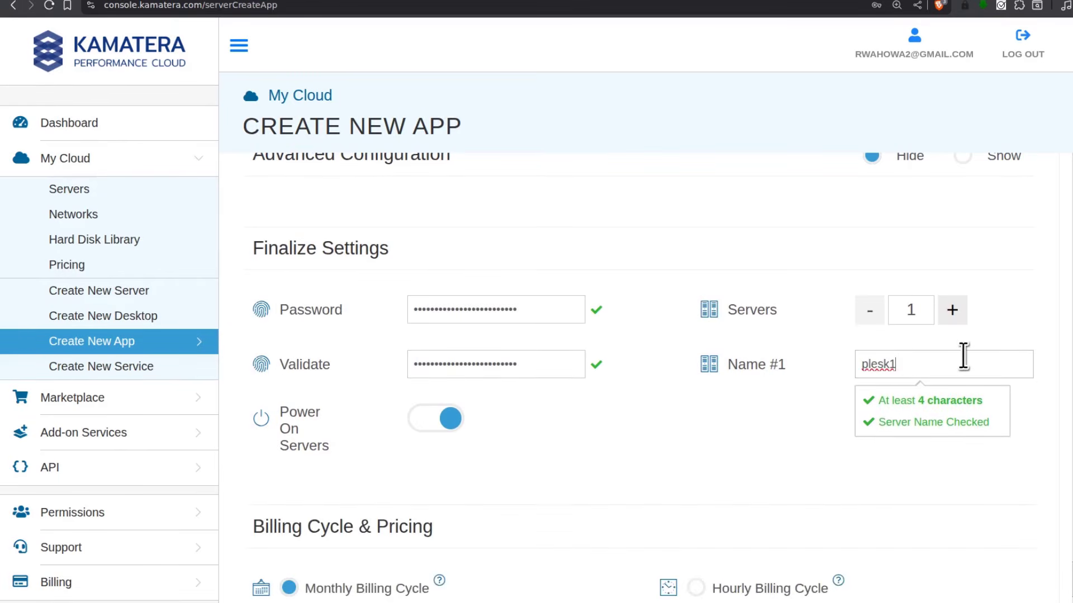
{"action": "left_click", "coordinate": [674, 433]}
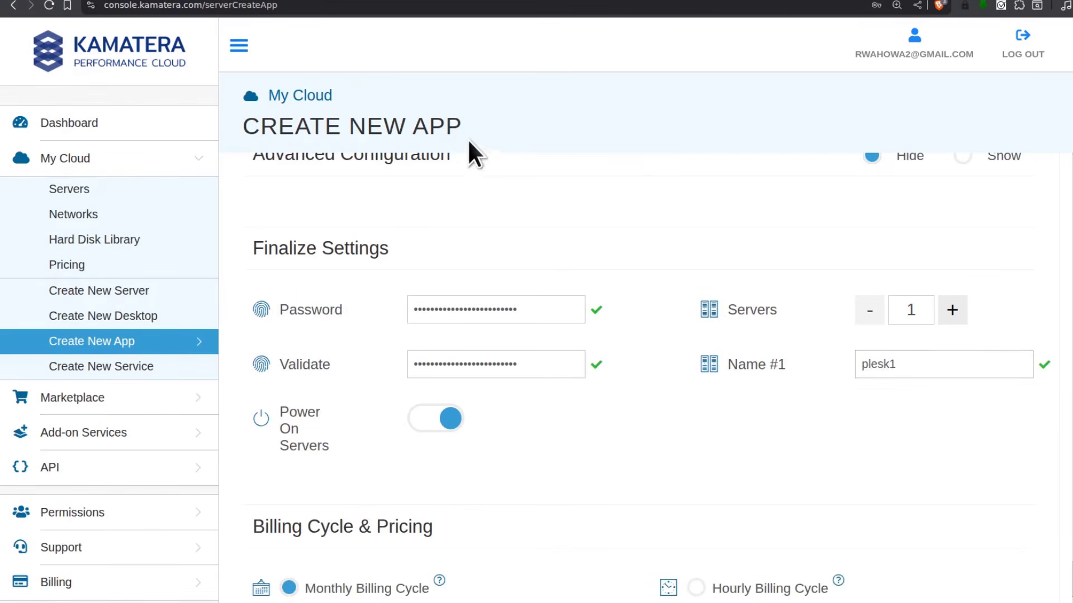
{"action": "scroll", "coordinate": [455, 285], "scroll_direction": "down", "scroll_amount": 5}
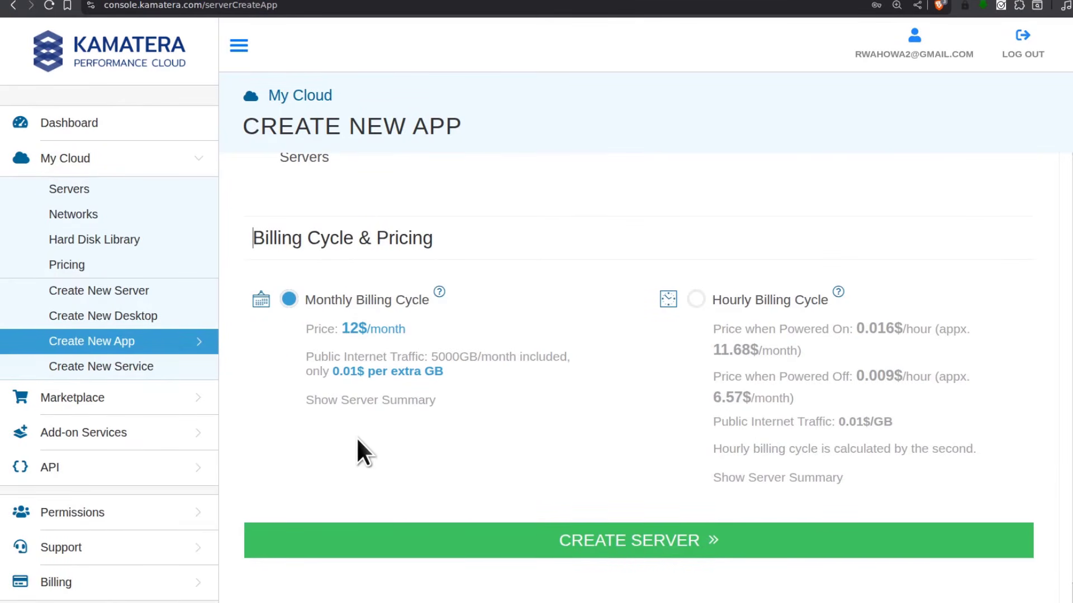
Switch the server's billing to the hourly cycle
{"action": "left_click", "coordinate": [695, 298]}
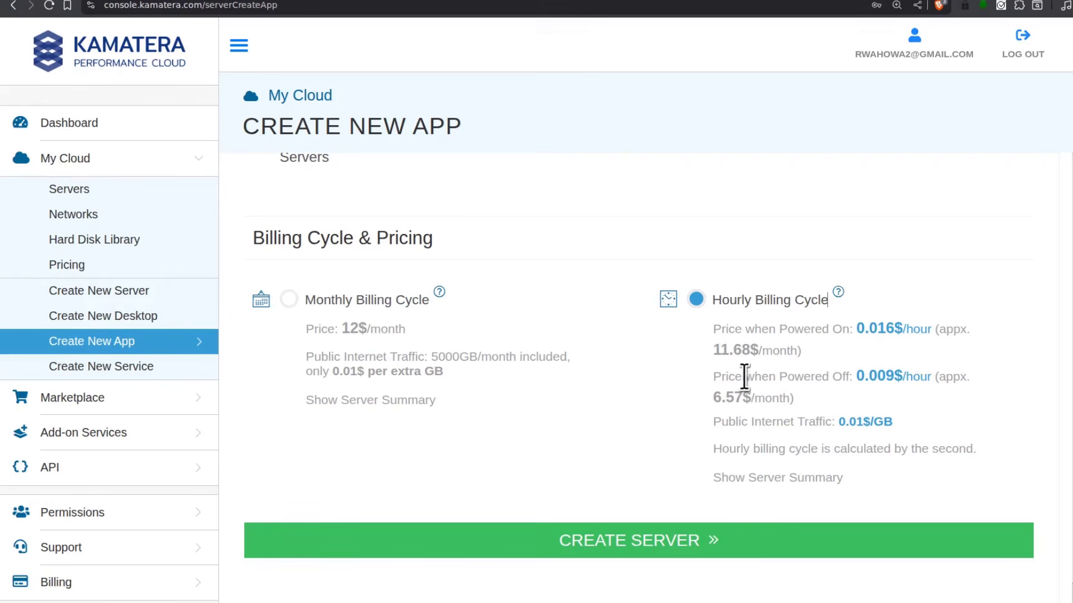
{"action": "left_click_drag", "start_coordinate": [715, 351], "coordinate": [726, 354]}
{"action": "left_click", "coordinate": [568, 471]}
Create the server and confirm the submission
{"action": "left_click", "coordinate": [634, 539]}
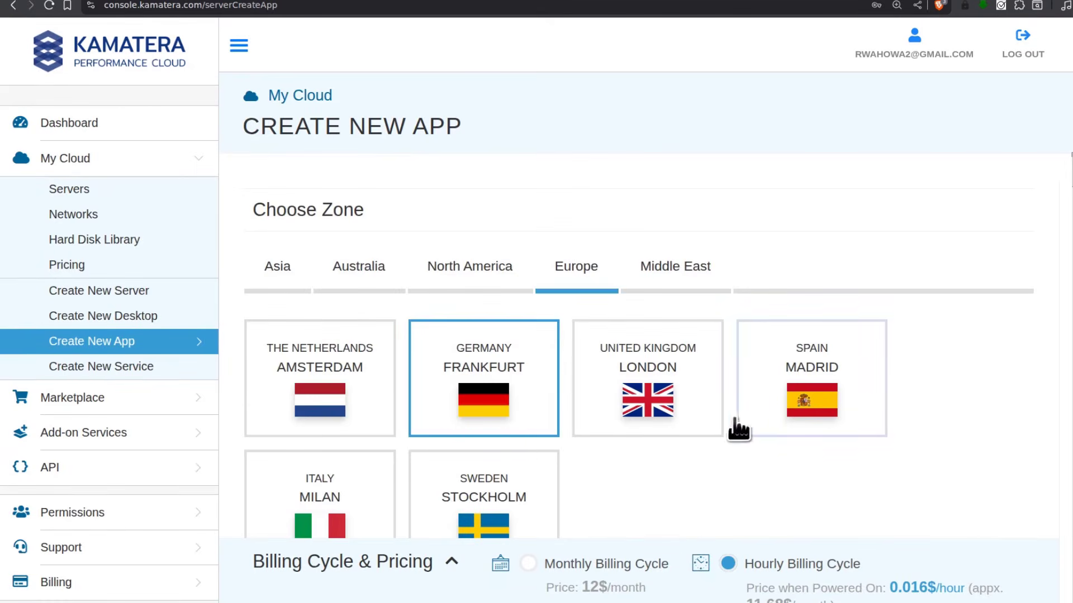
{"action": "scroll", "coordinate": [628, 460], "scroll_direction": "down", "scroll_amount": 4}
{"action": "scroll", "coordinate": [645, 394], "scroll_direction": "down", "scroll_amount": 15}
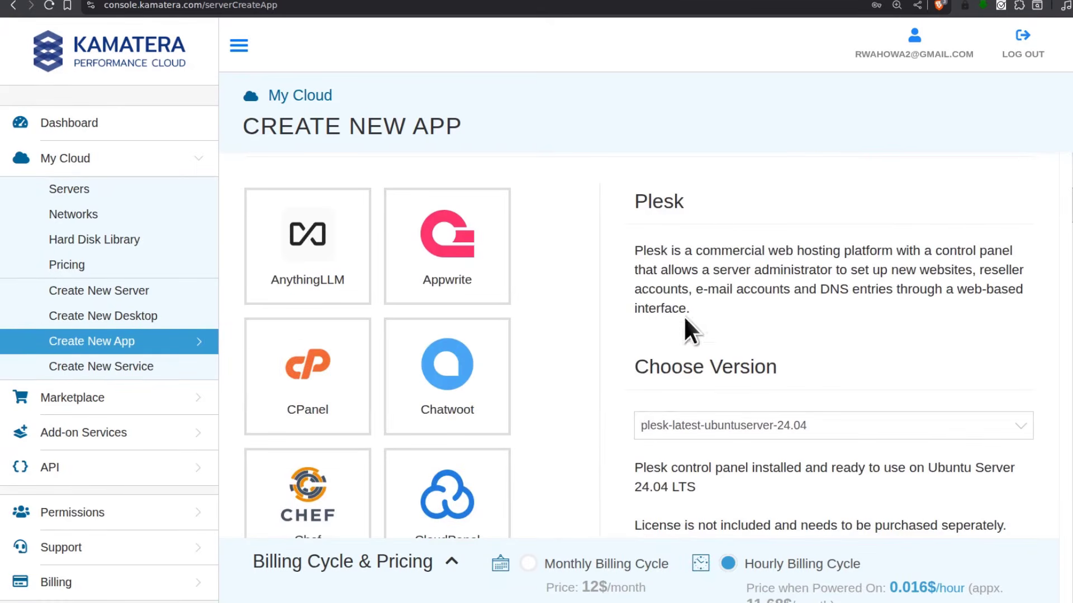
{"action": "scroll", "coordinate": [709, 453], "scroll_direction": "down", "scroll_amount": 20}
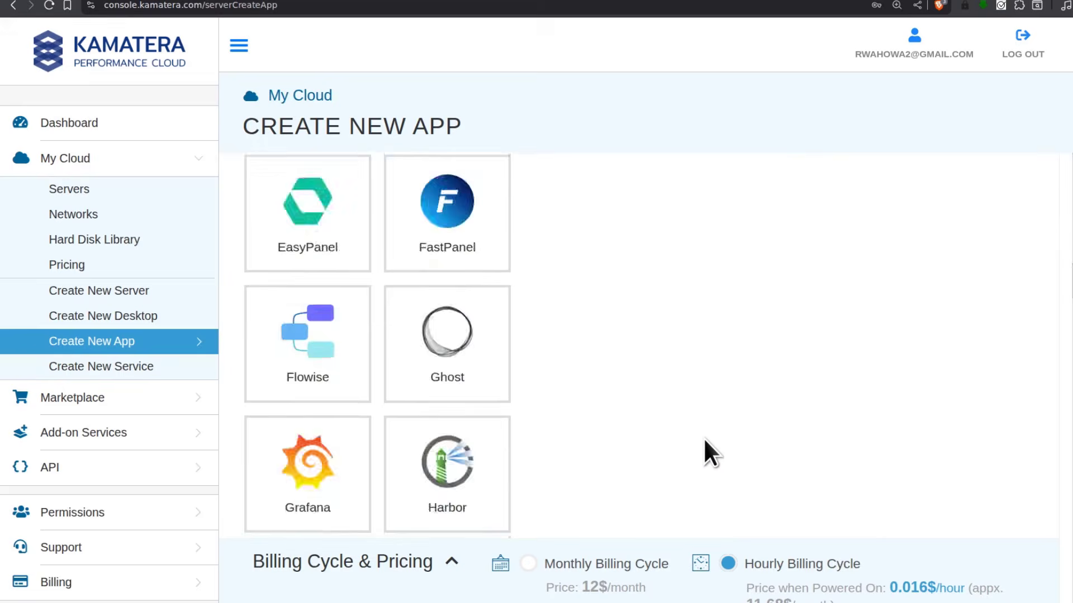
{"action": "scroll", "coordinate": [705, 438], "scroll_direction": "down", "scroll_amount": 20}
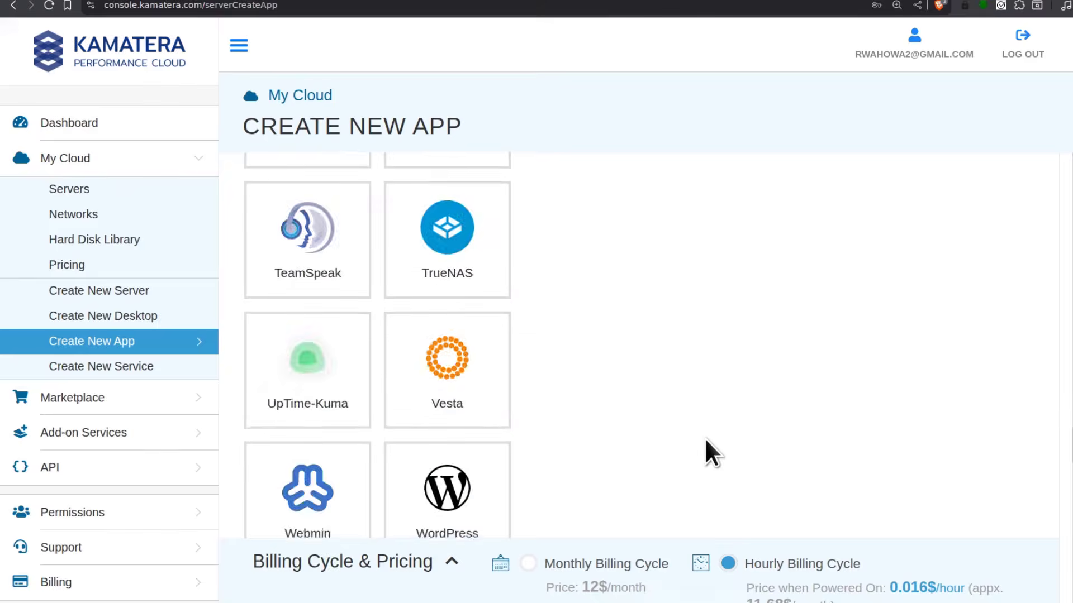
{"action": "scroll", "coordinate": [705, 437], "scroll_direction": "up", "scroll_amount": 5}
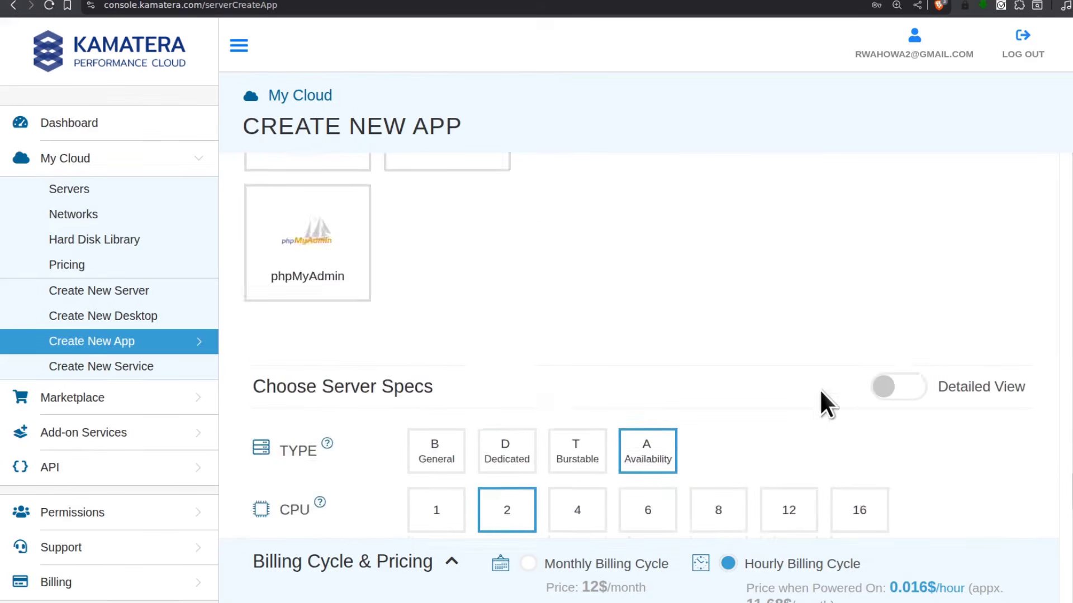
{"action": "scroll", "coordinate": [820, 391], "scroll_direction": "down", "scroll_amount": 4}
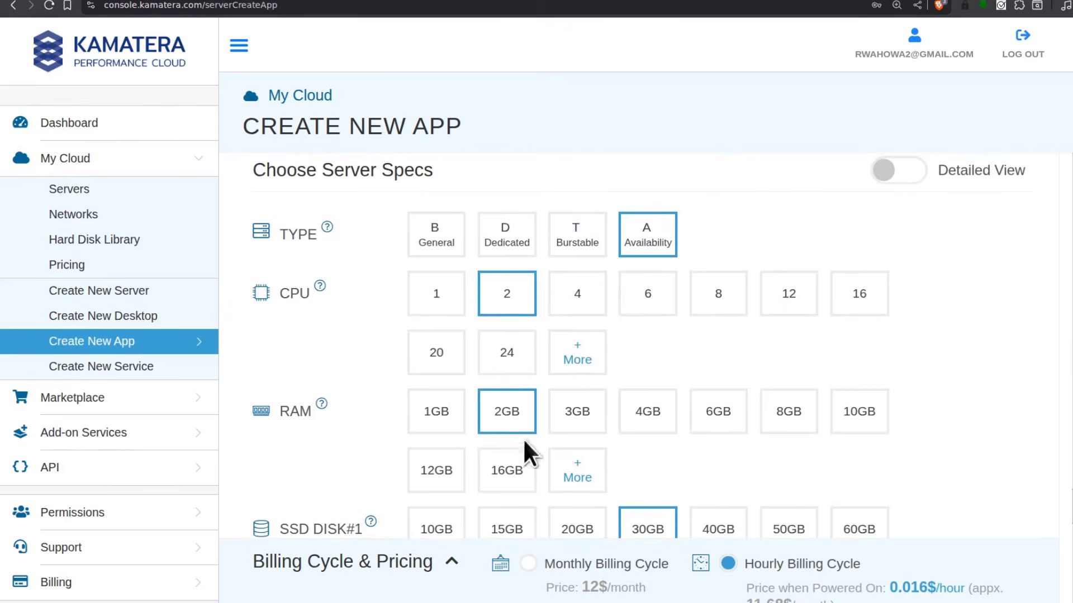
{"action": "scroll", "coordinate": [856, 467], "scroll_direction": "down", "scroll_amount": 1}
{"action": "scroll", "coordinate": [856, 467], "scroll_direction": "down", "scroll_amount": 5}
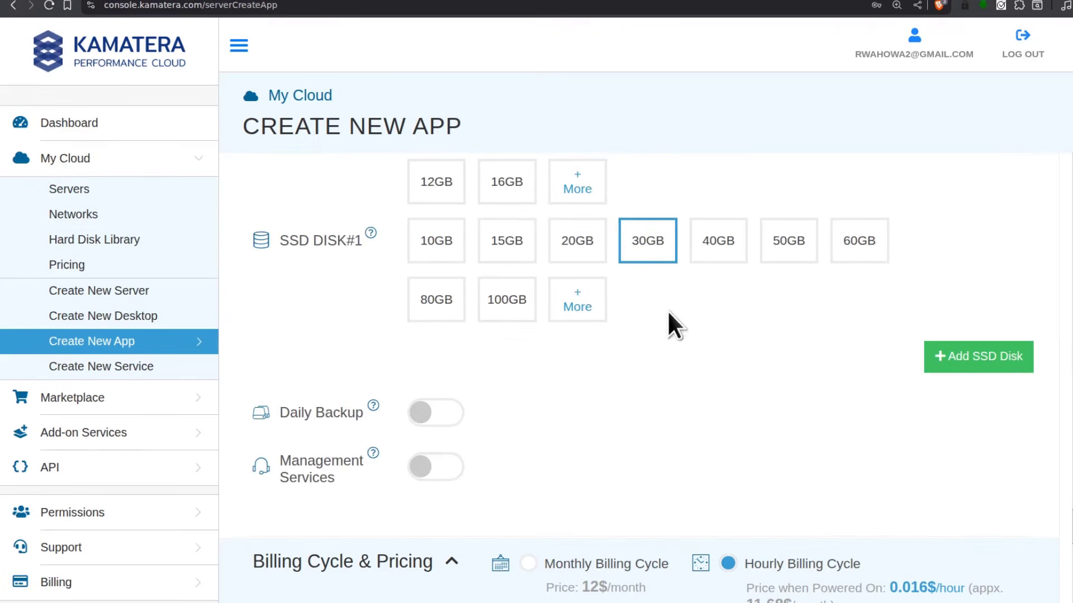
{"action": "scroll", "coordinate": [508, 262], "scroll_direction": "down", "scroll_amount": 7}
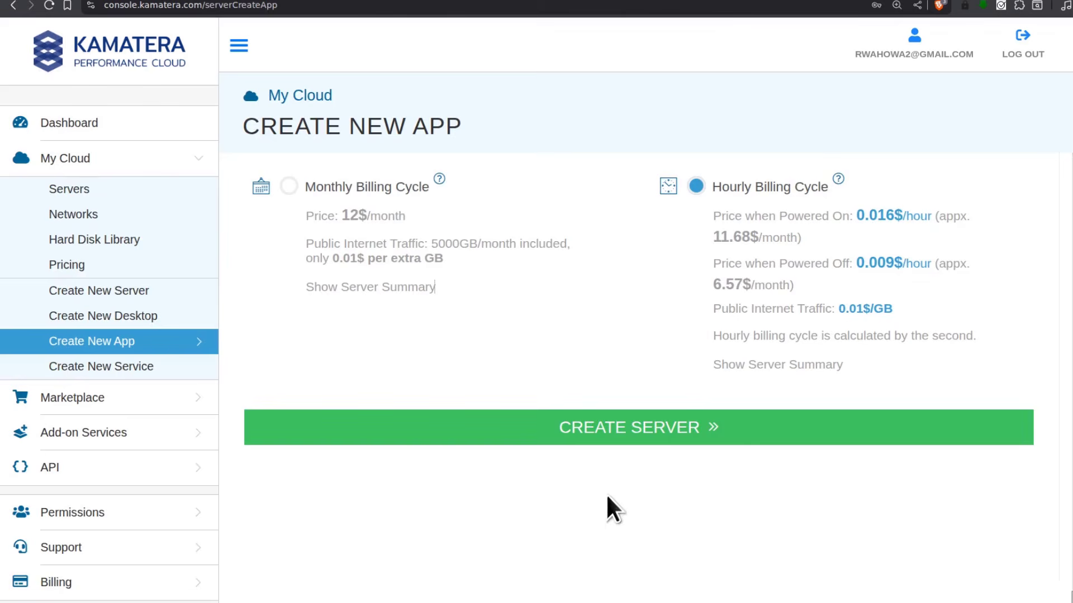
{"action": "left_click", "coordinate": [629, 427]}
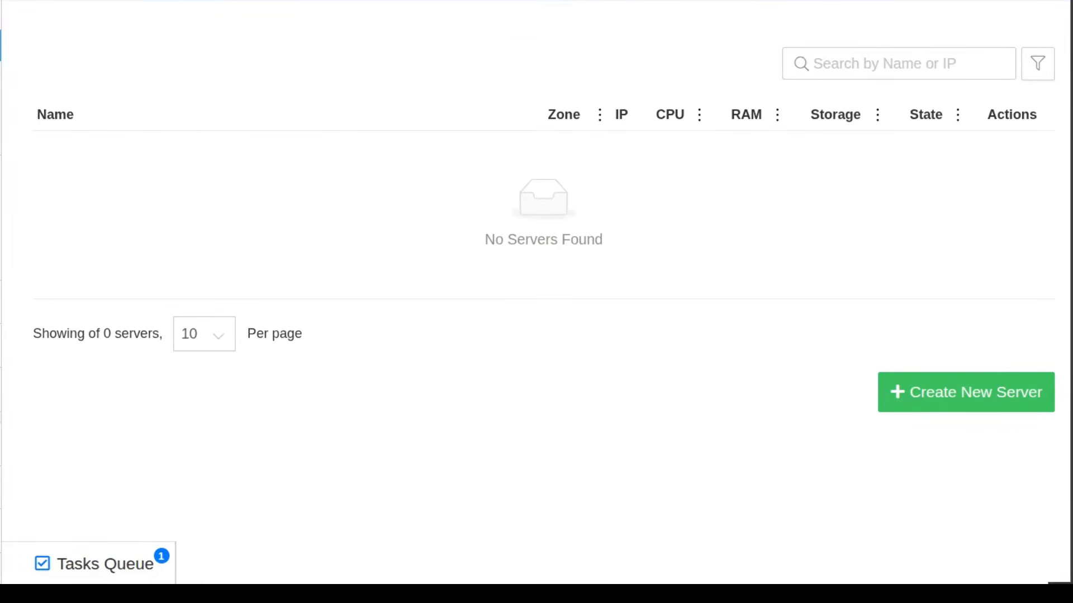
Expand the Tasks Queue to follow the plesk1 Create Server task as it reaches 70%
{"action": "left_click", "coordinate": [117, 565]}
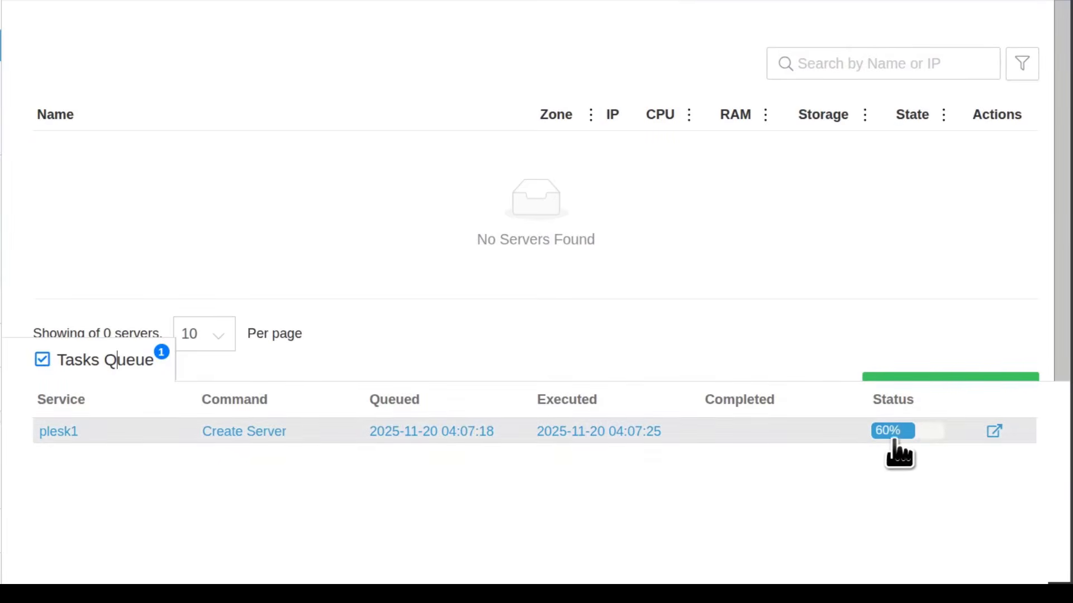
{"action": "left_click", "coordinate": [524, 583]}
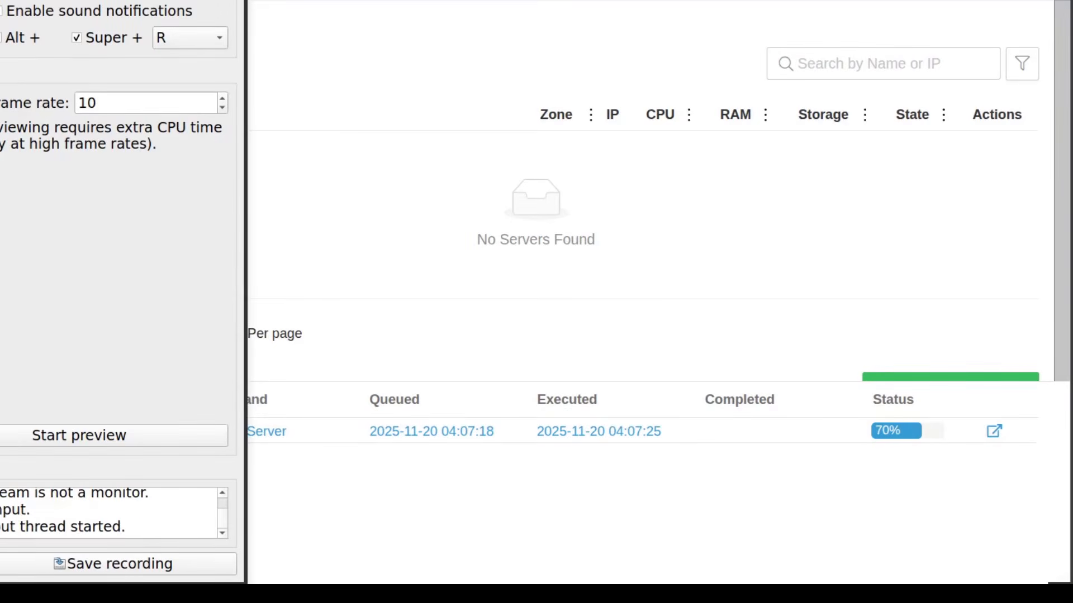
{"action": "left_click", "coordinate": [195, 1]}
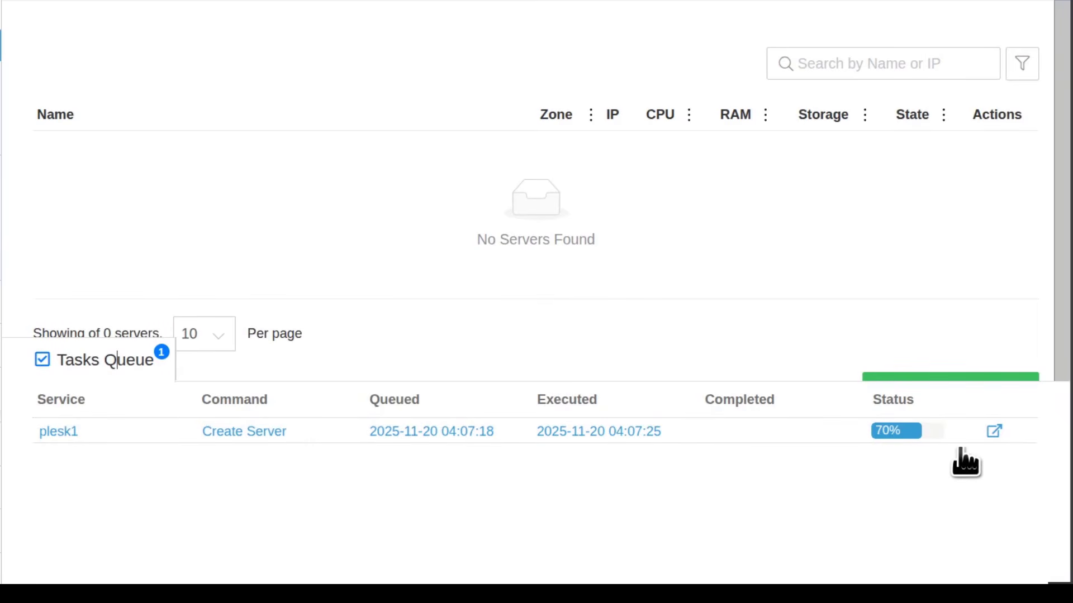
{"action": "key", "text": "alt+Tab"}
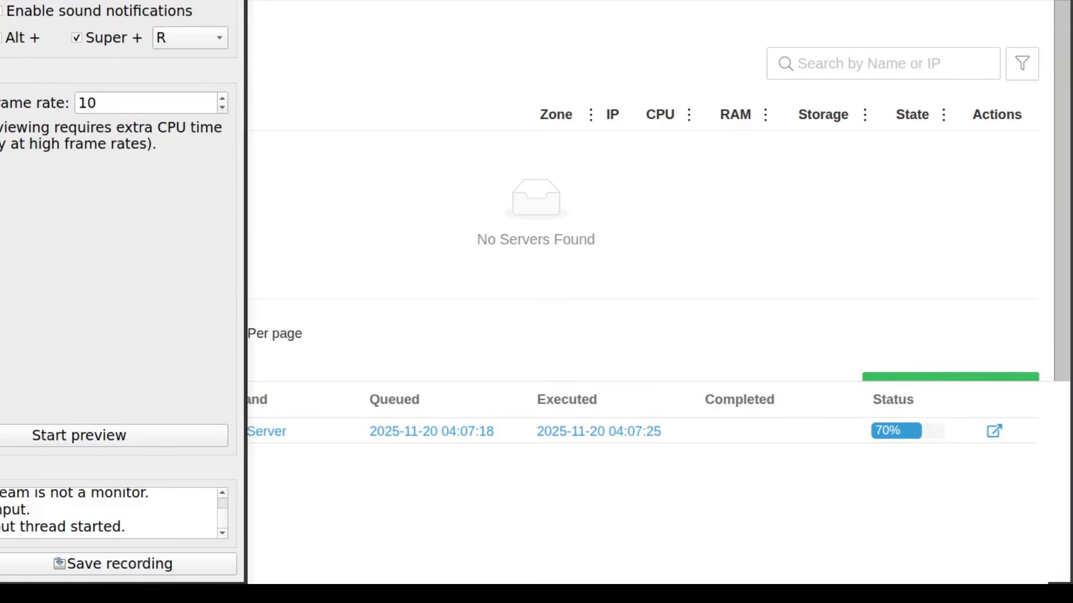
{"action": "key", "text": "alt+Tab"}
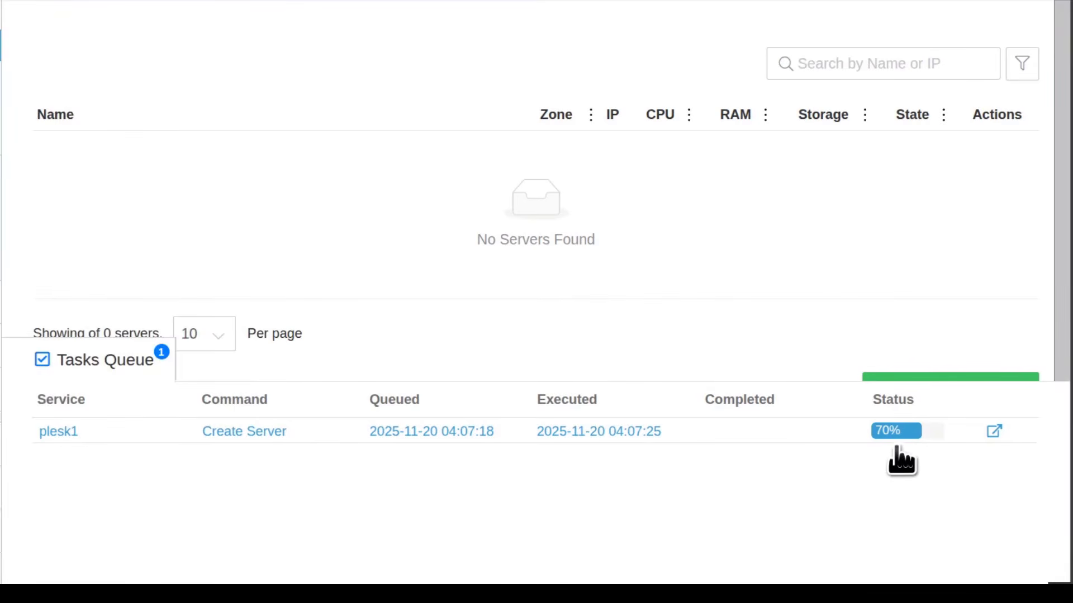
{"action": "mouse_move", "coordinate": [896, 436]}
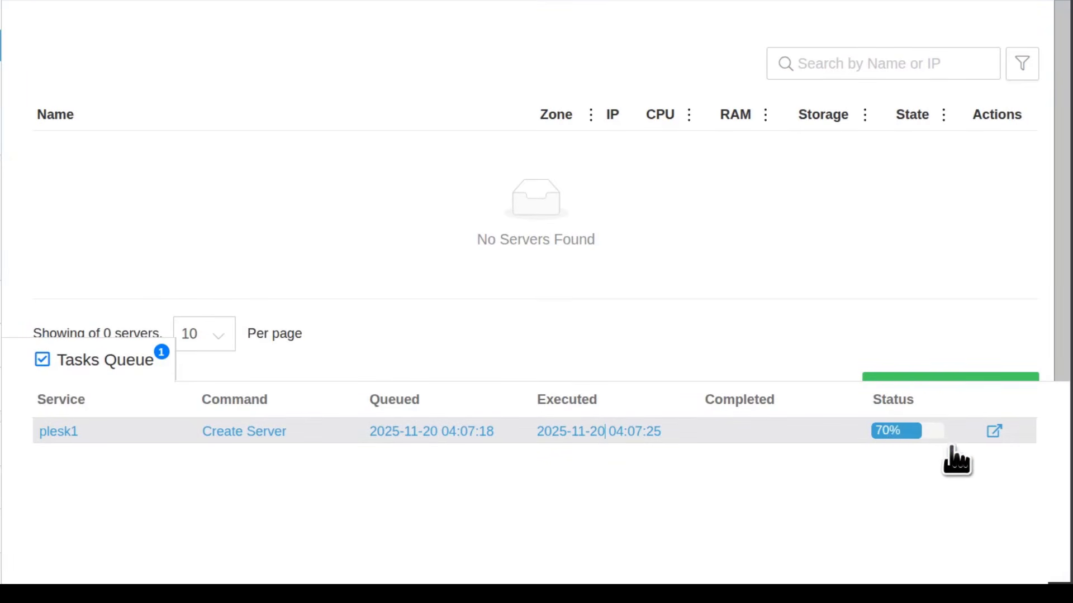
Open the plesk1 task details and highlight the latest 'configuring operating system' log line
{"action": "left_click", "coordinate": [585, 433]}
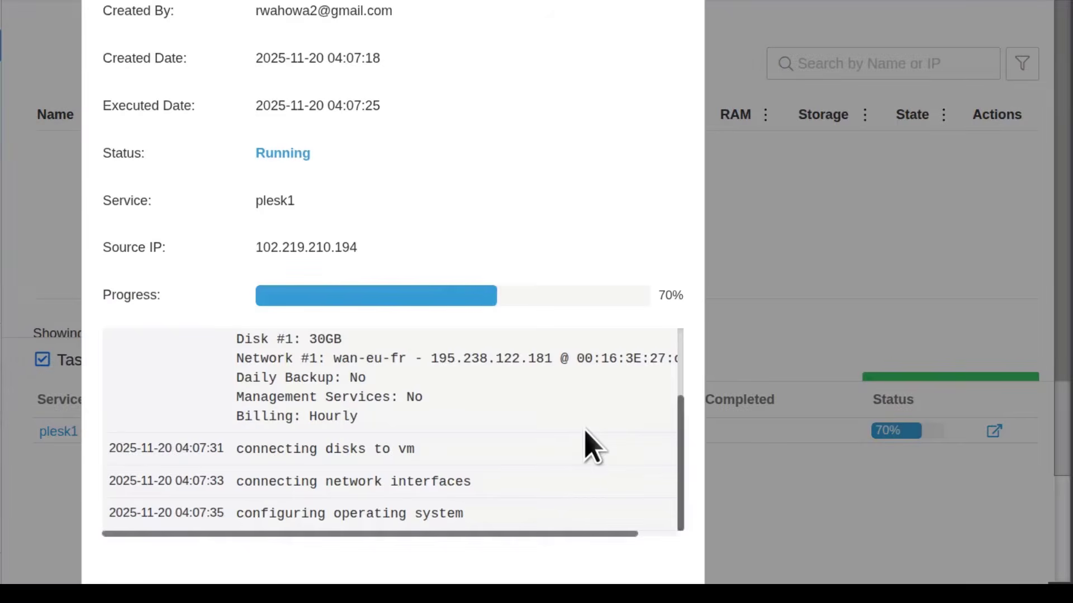
{"action": "scroll", "coordinate": [422, 271], "scroll_direction": "down", "scroll_amount": 3}
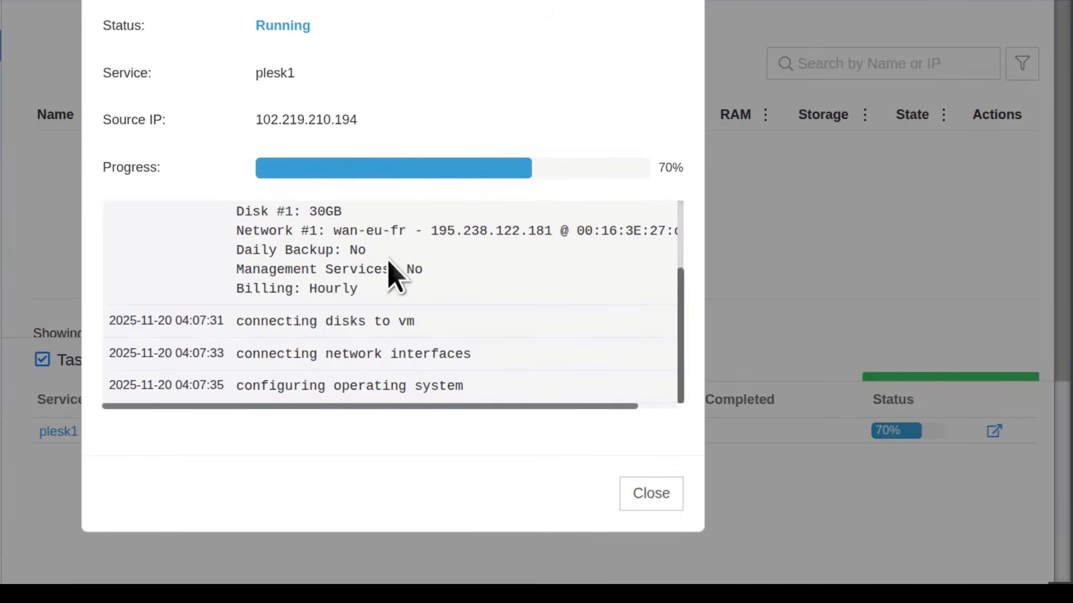
{"action": "left_click_drag", "start_coordinate": [237, 386], "coordinate": [465, 387]}
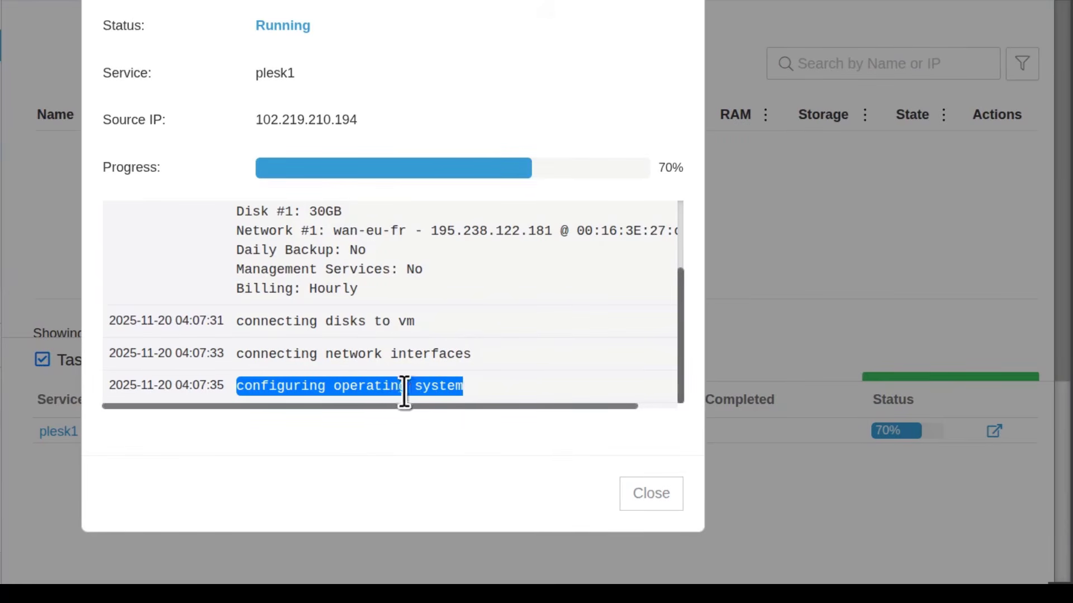
{"action": "left_click", "coordinate": [379, 391]}
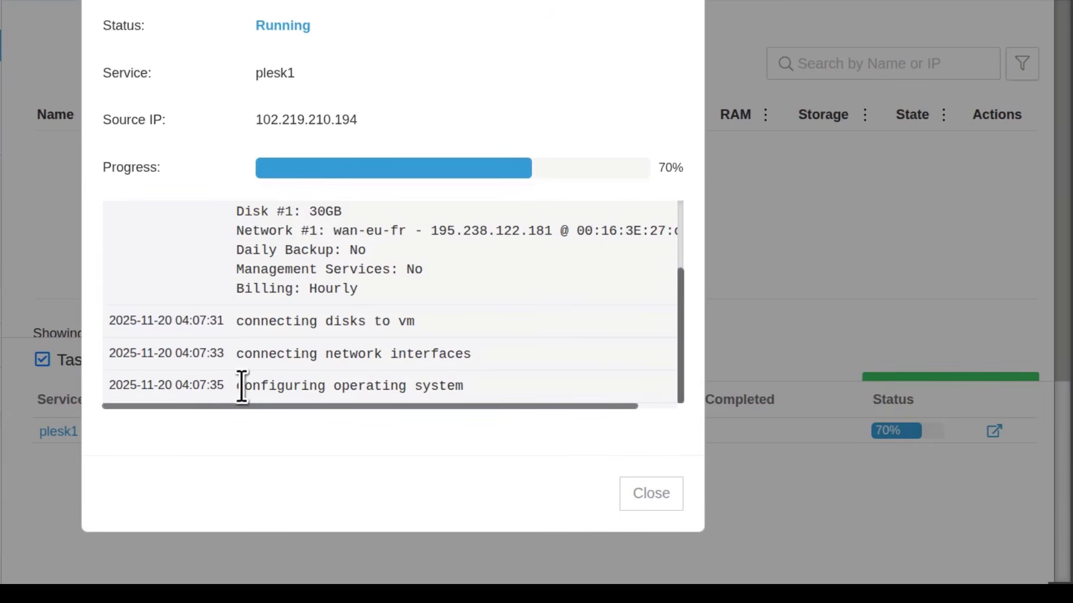
{"action": "left_click_drag", "start_coordinate": [239, 385], "coordinate": [471, 393]}
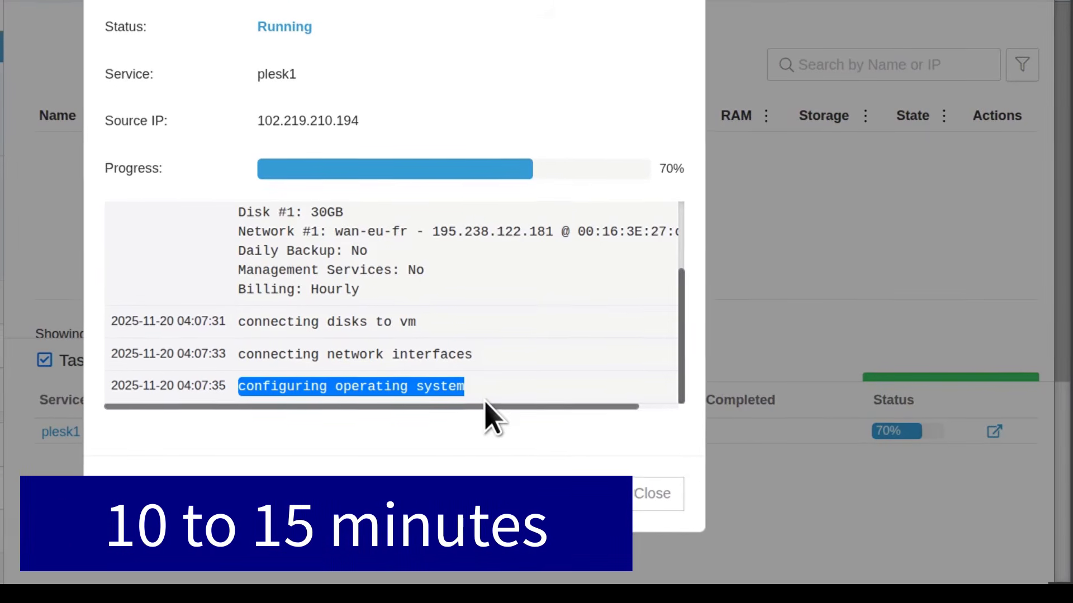
{"action": "left_click", "coordinate": [491, 378]}
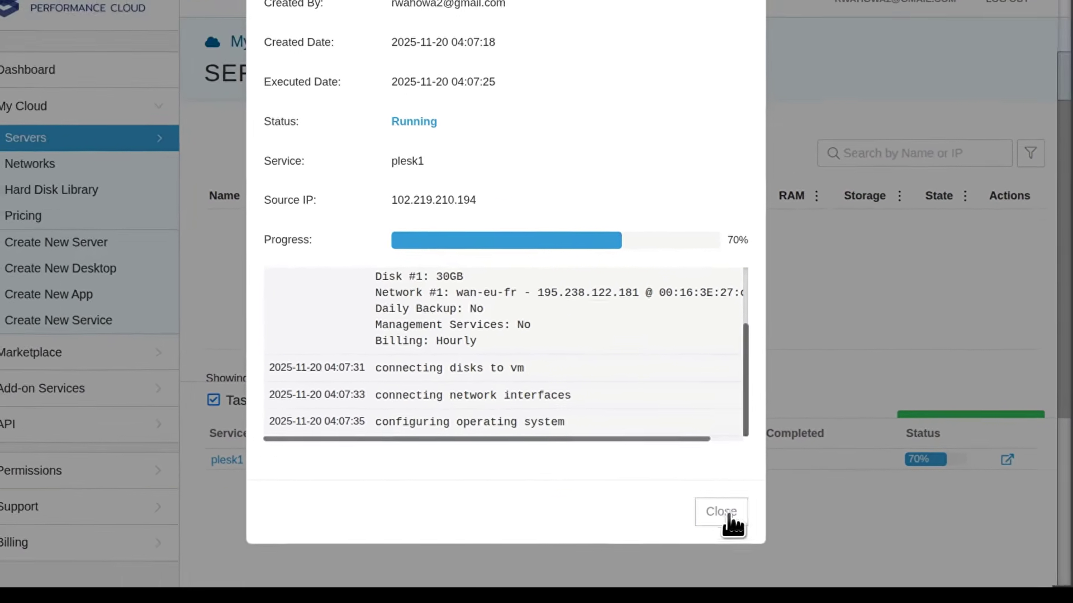
Close the plesk1 task details and pause the SimpleScreenRecorder recording
{"action": "left_click", "coordinate": [700, 506]}
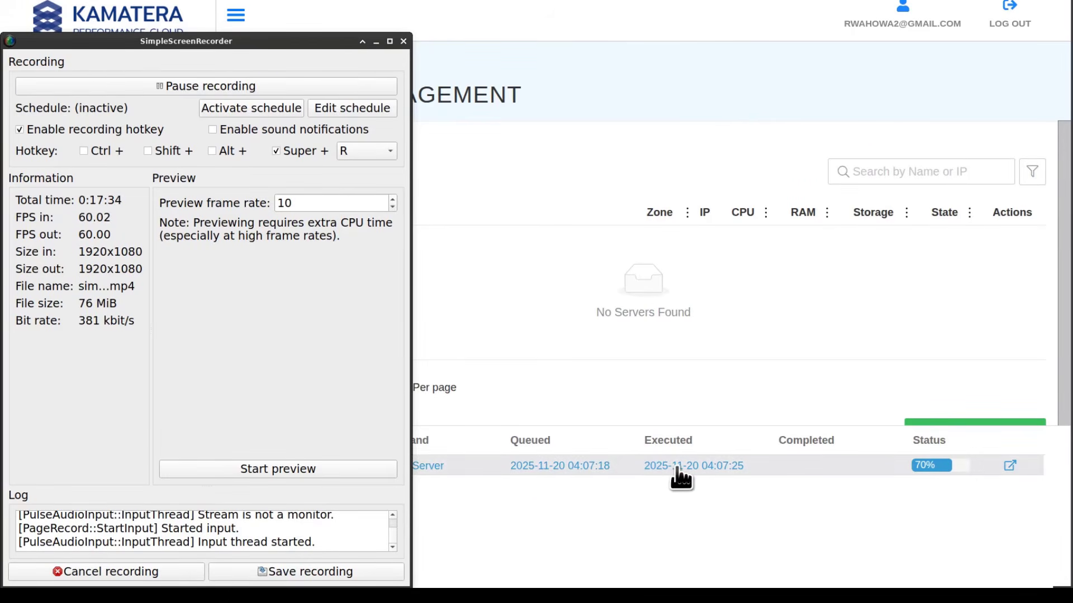
{"action": "left_click", "coordinate": [204, 84]}
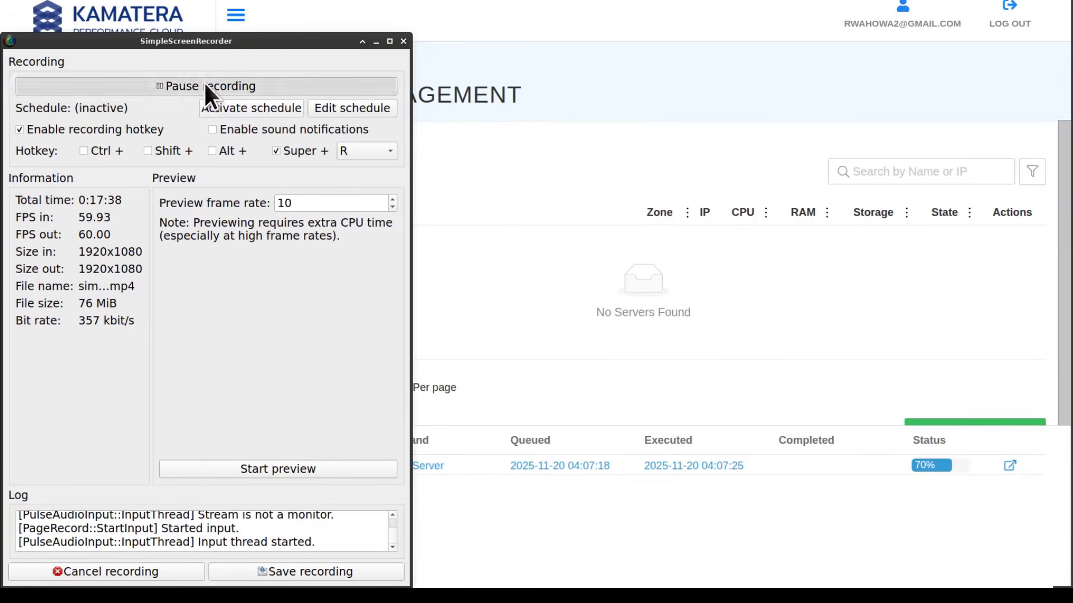
{"action": "left_click", "coordinate": [186, 78]}
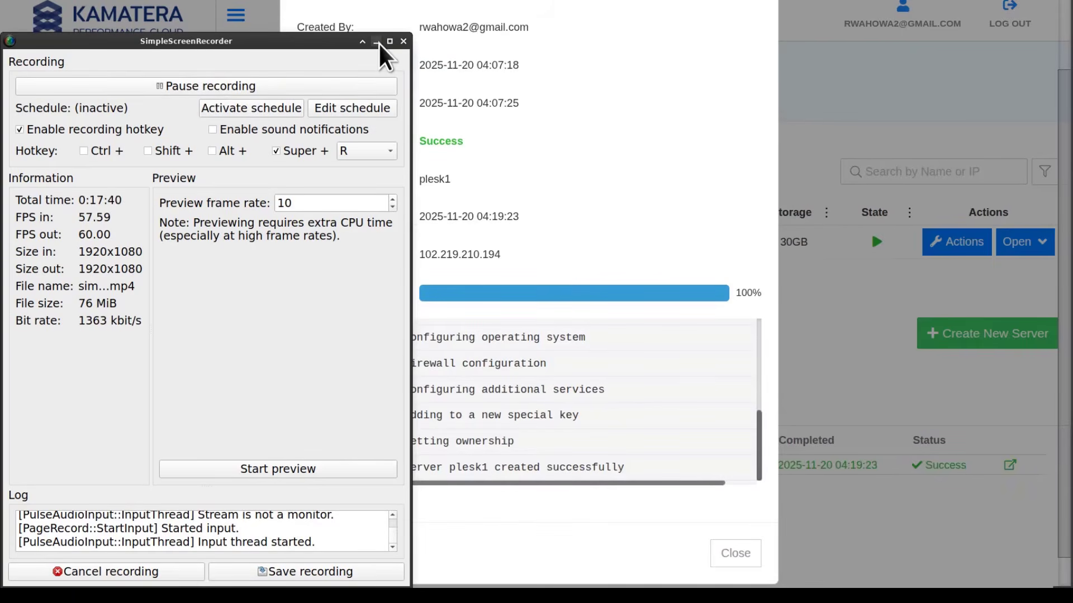
Open the completed plesk1 task and scroll its log, showing Success at 100%
{"action": "left_click", "coordinate": [376, 41]}
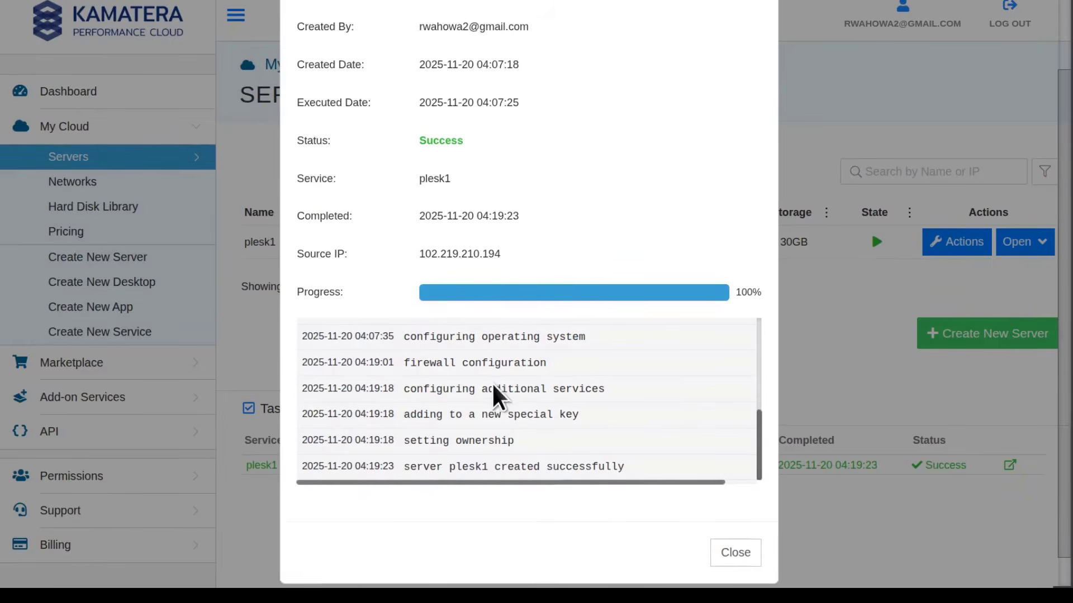
{"action": "scroll", "coordinate": [499, 397], "scroll_direction": "down", "scroll_amount": 1}
{"action": "scroll", "coordinate": [492, 386], "scroll_direction": "up", "scroll_amount": 5}
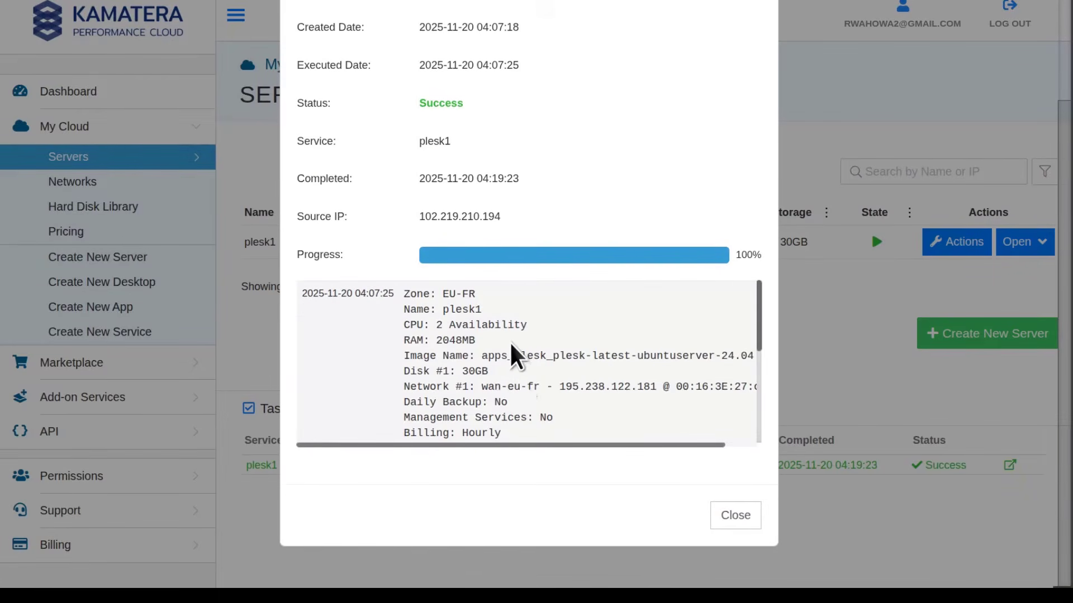
{"action": "scroll", "coordinate": [509, 356], "scroll_direction": "down", "scroll_amount": 5}
{"action": "scroll", "coordinate": [576, 168], "scroll_direction": "up", "scroll_amount": 2}
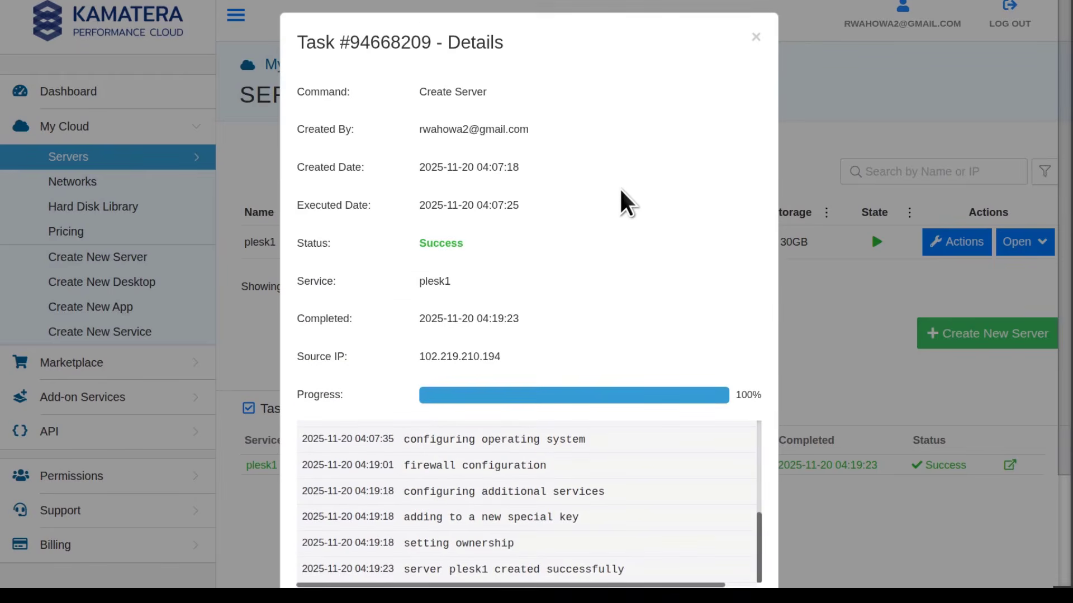
{"action": "scroll", "coordinate": [567, 375], "scroll_direction": "down", "scroll_amount": 3}
{"action": "scroll", "coordinate": [559, 368], "scroll_direction": "up", "scroll_amount": 5}
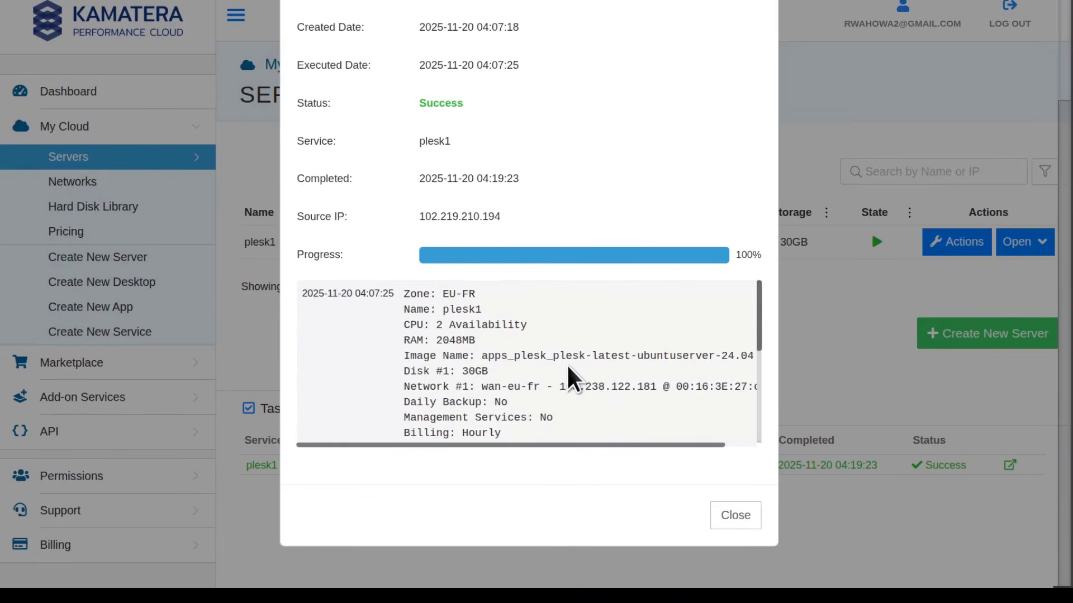
{"action": "scroll", "coordinate": [584, 346], "scroll_direction": "down", "scroll_amount": 5}
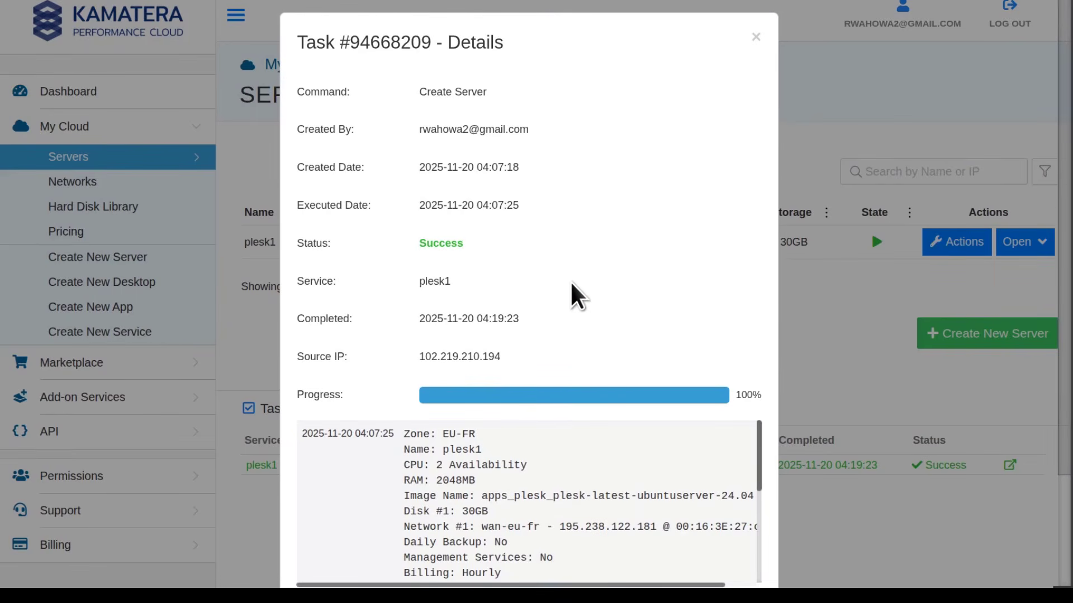
{"action": "scroll", "coordinate": [603, 391], "scroll_direction": "down", "scroll_amount": 3}
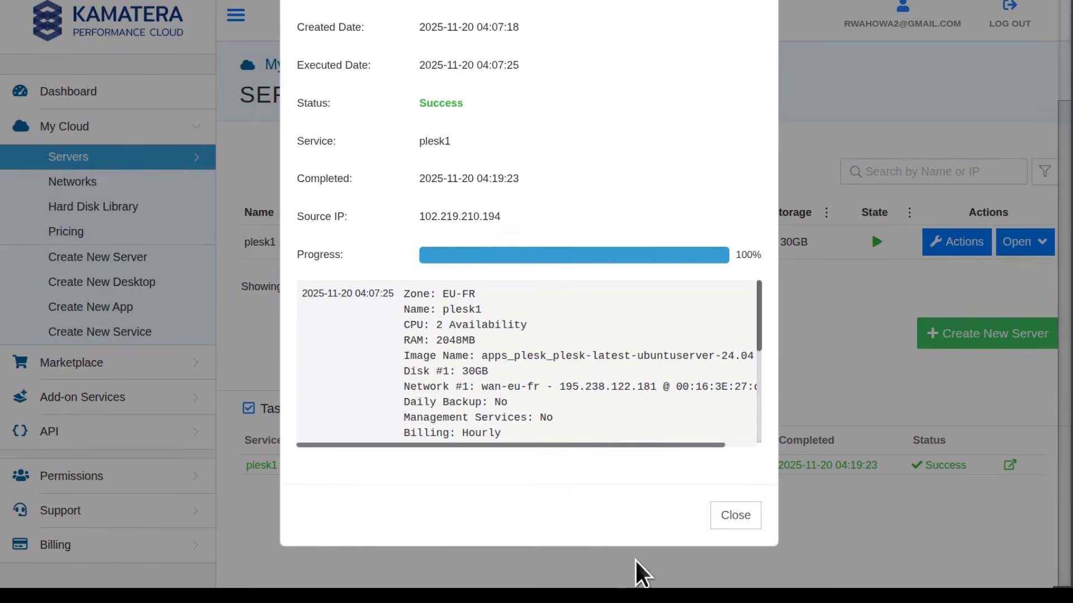
Close the task details and open the plesk1 server's details panel
{"action": "left_click", "coordinate": [747, 525]}
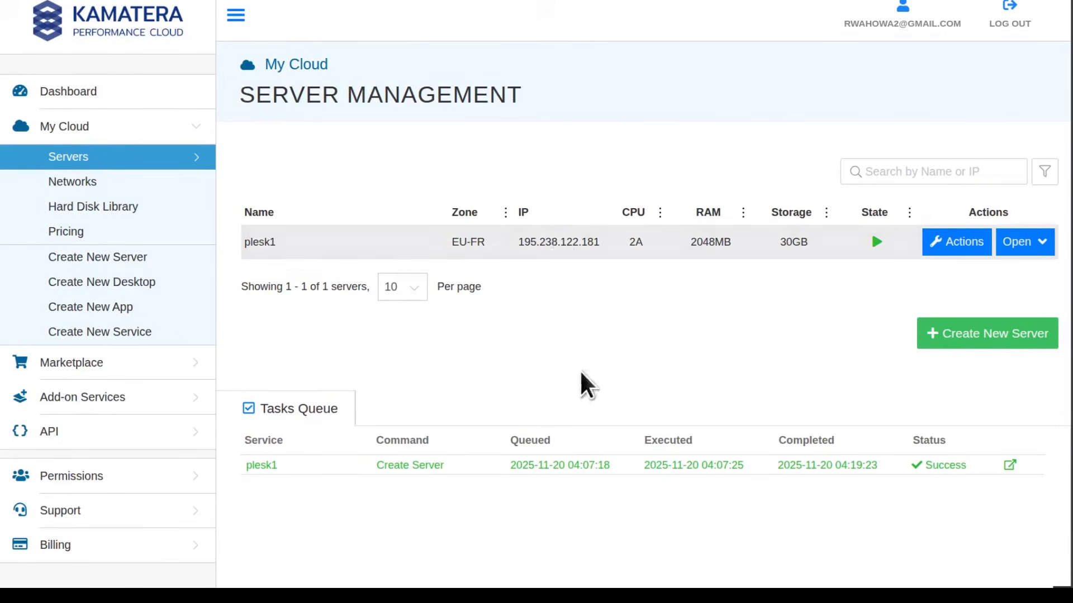
{"action": "left_click", "coordinate": [551, 244]}
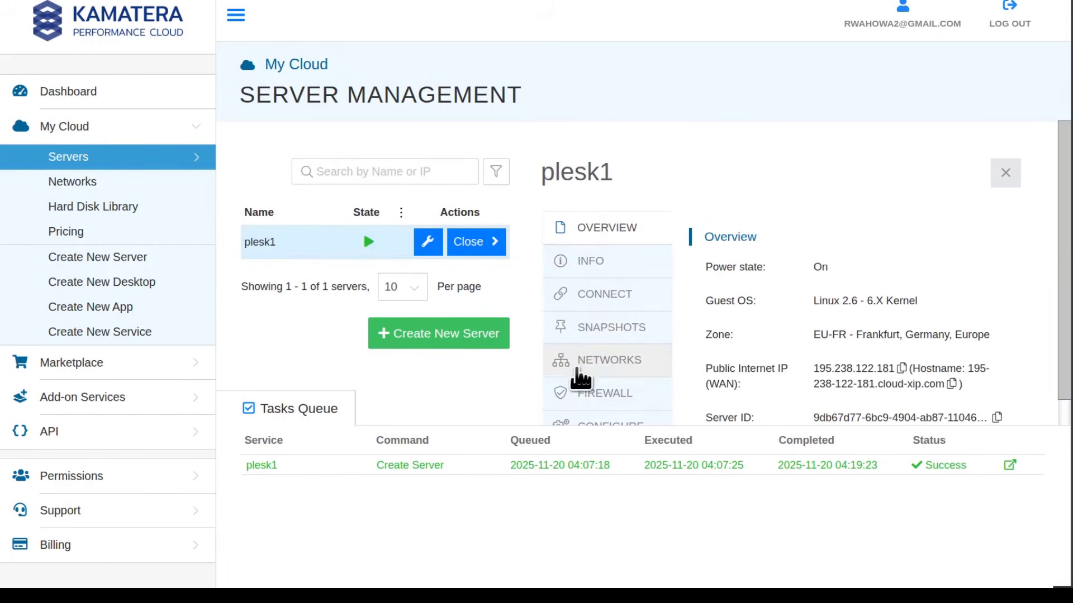
{"action": "scroll", "coordinate": [626, 357], "scroll_direction": "down", "scroll_amount": 4}
{"action": "scroll", "coordinate": [625, 385], "scroll_direction": "up", "scroll_amount": 2}
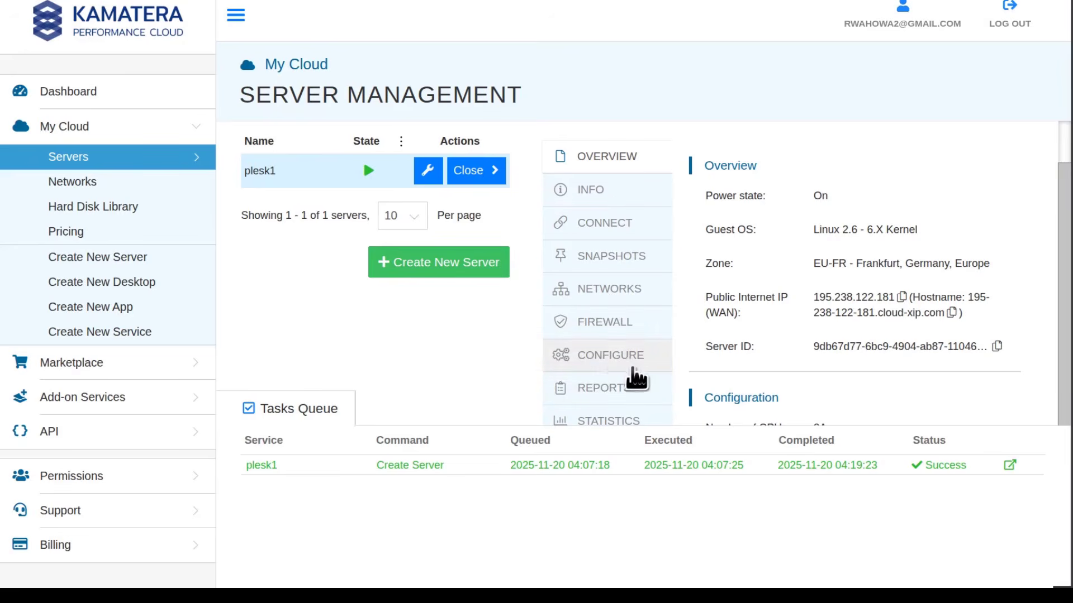
{"action": "scroll", "coordinate": [636, 380], "scroll_direction": "down", "scroll_amount": 2}
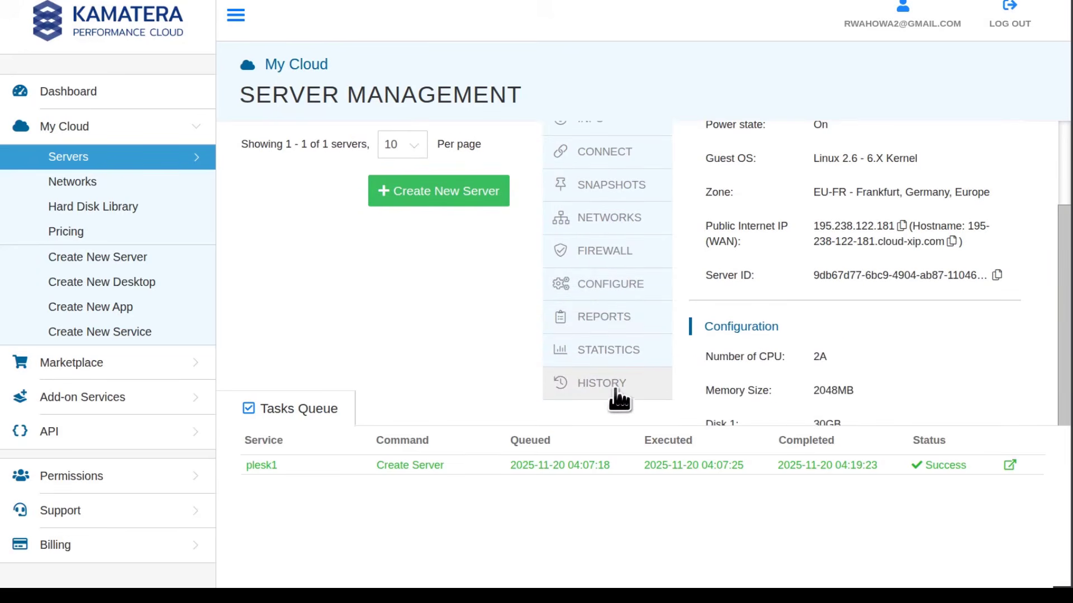
Review the plesk1 server's configuration settings
{"action": "left_click", "coordinate": [604, 283]}
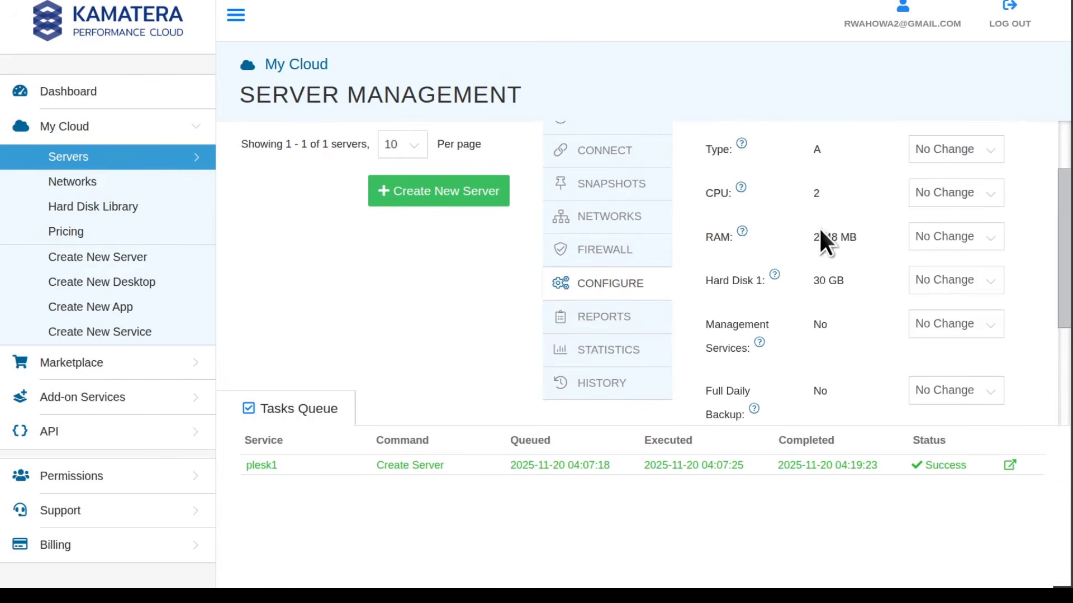
{"action": "scroll", "coordinate": [834, 296], "scroll_direction": "up", "scroll_amount": 1}
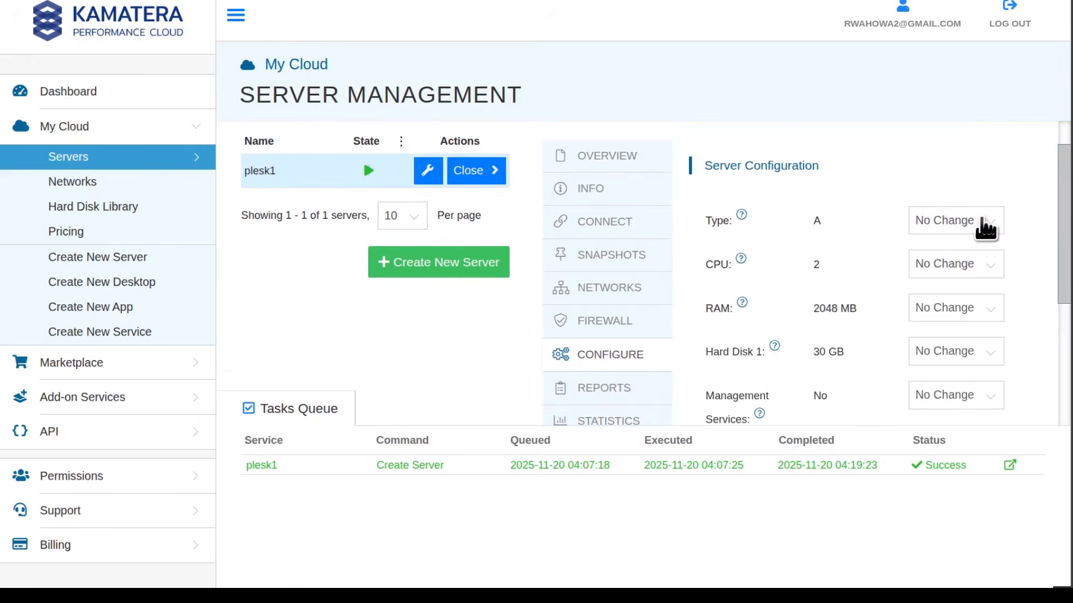
{"action": "scroll", "coordinate": [767, 329], "scroll_direction": "down", "scroll_amount": 1}
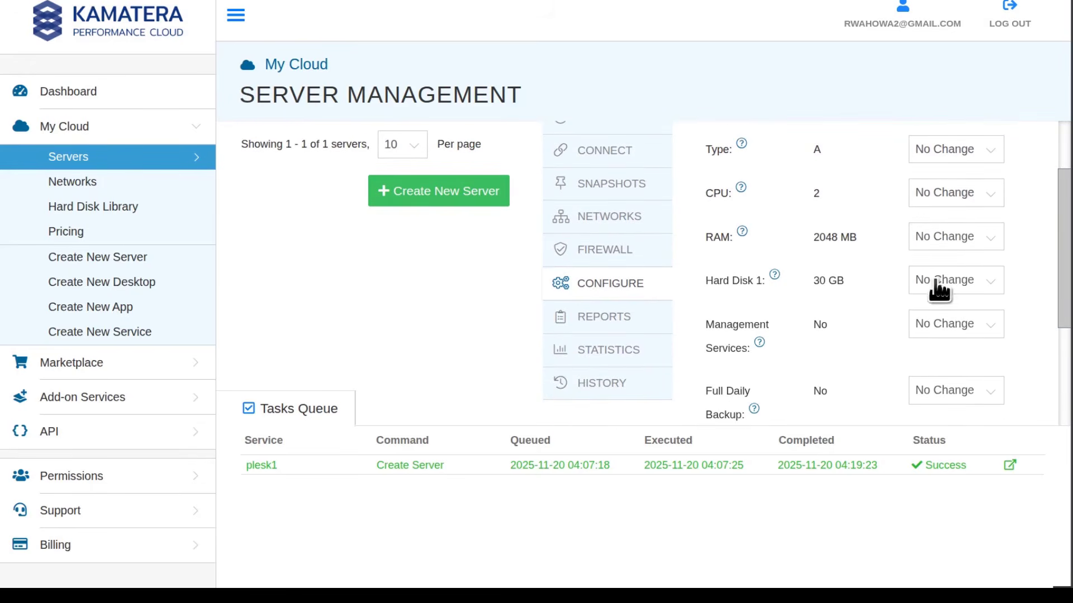
{"action": "scroll", "coordinate": [850, 293], "scroll_direction": "down", "scroll_amount": 2}
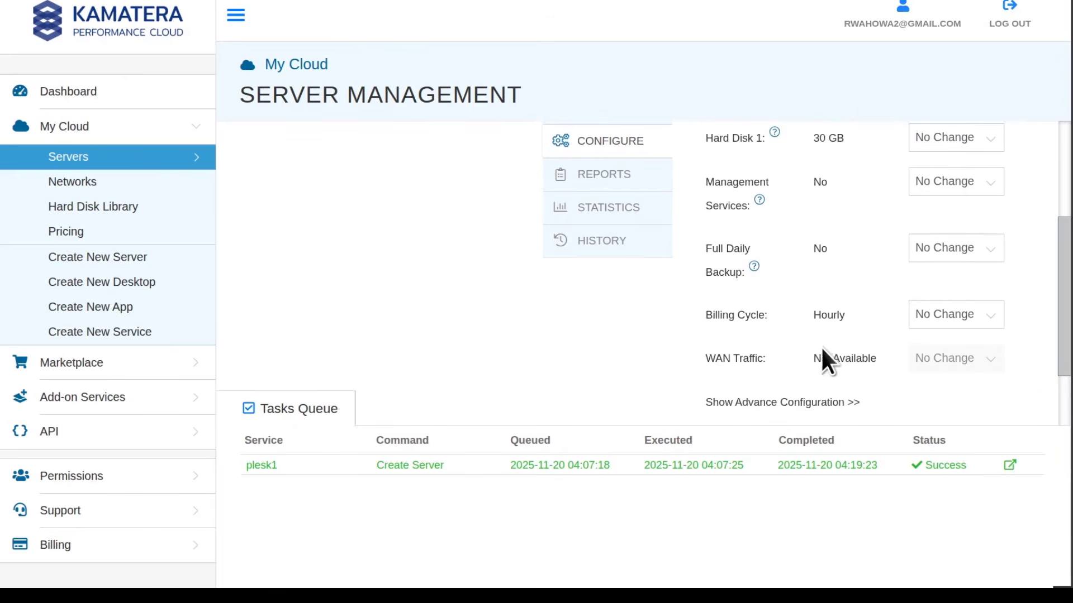
{"action": "scroll", "coordinate": [813, 293], "scroll_direction": "up", "scroll_amount": 4}
{"action": "scroll", "coordinate": [810, 282], "scroll_direction": "down", "scroll_amount": 2}
{"action": "scroll", "coordinate": [782, 288], "scroll_direction": "up", "scroll_amount": 1}
{"action": "scroll", "coordinate": [752, 298], "scroll_direction": "up", "scroll_amount": 1}
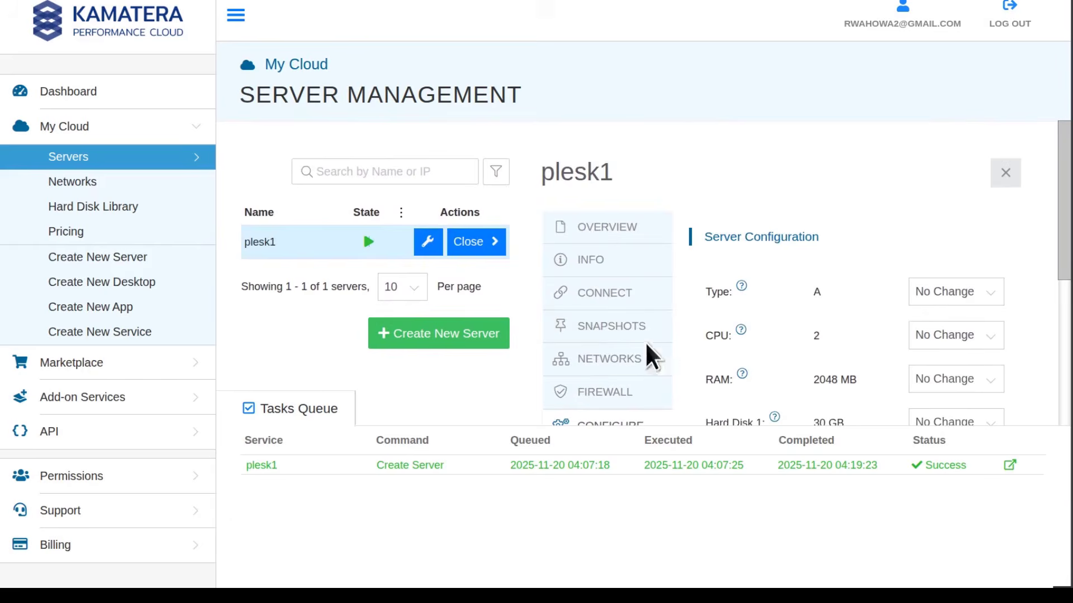
Show the plesk1 overview and copy its public IP 195.238.122.181
{"action": "left_click", "coordinate": [599, 229]}
{"action": "scroll", "coordinate": [756, 358], "scroll_direction": "down", "scroll_amount": 1}
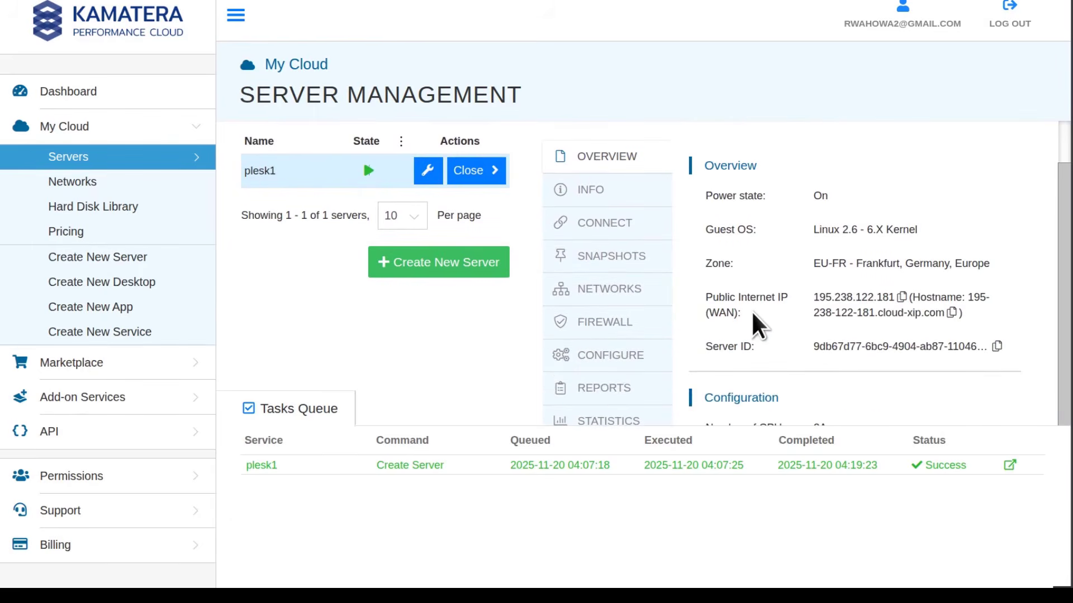
{"action": "scroll", "coordinate": [619, 215], "scroll_direction": "up", "scroll_amount": 1}
{"action": "scroll", "coordinate": [782, 324], "scroll_direction": "down", "scroll_amount": 1}
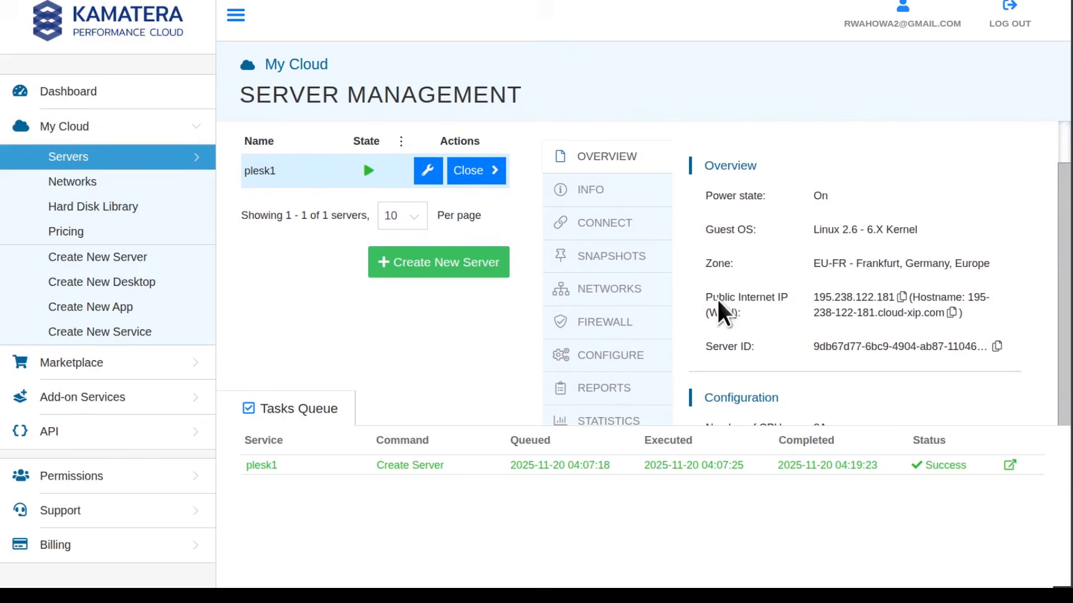
{"action": "left_click", "coordinate": [901, 297]}
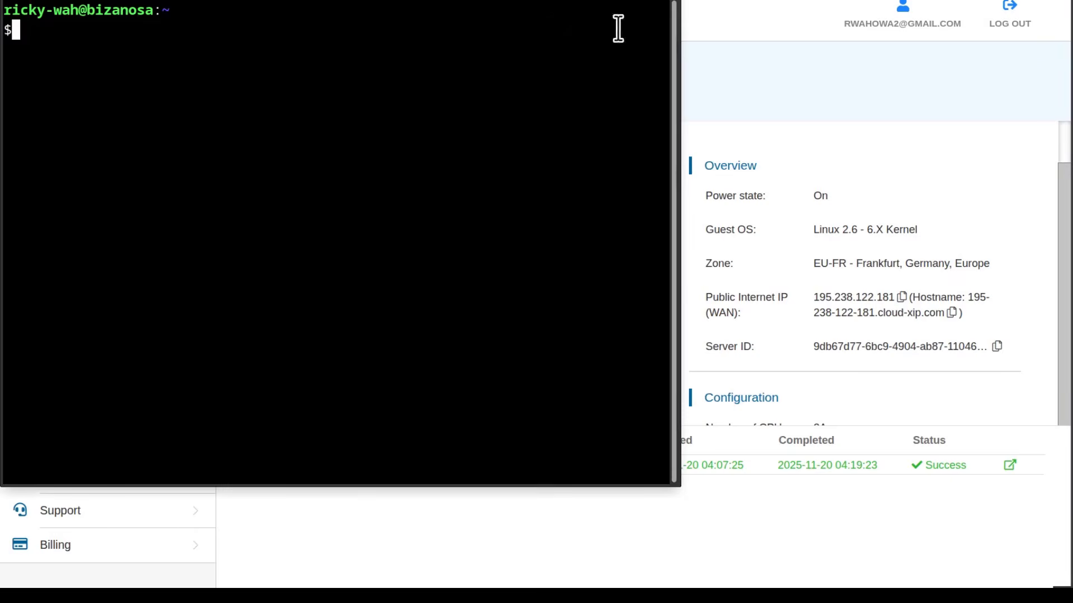
{"action": "left_click", "coordinate": [665, 0]}
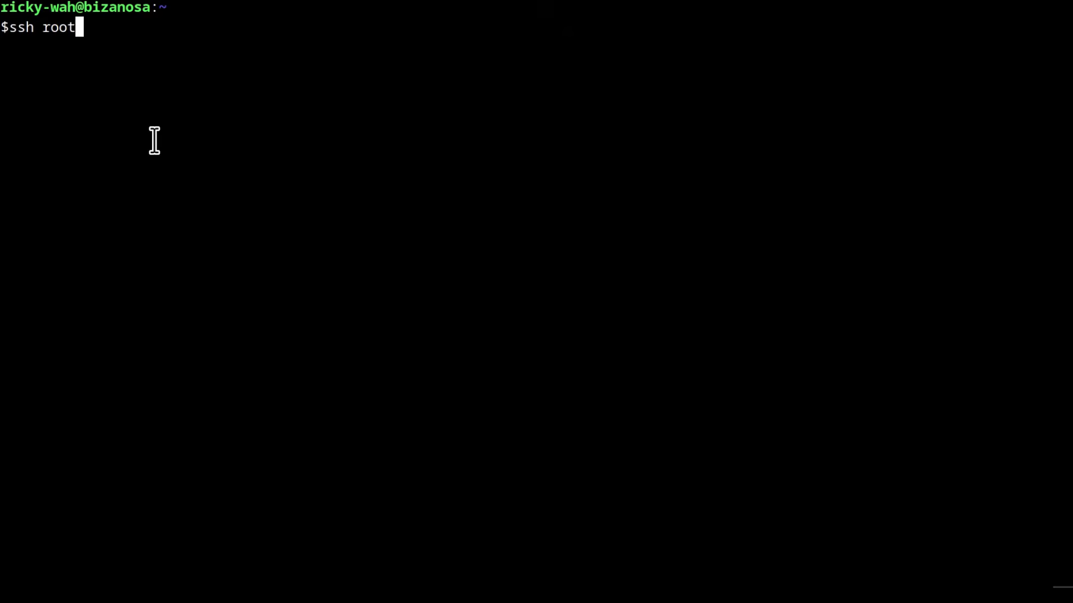
{"action": "key", "text": "ctrl+shift+v"}
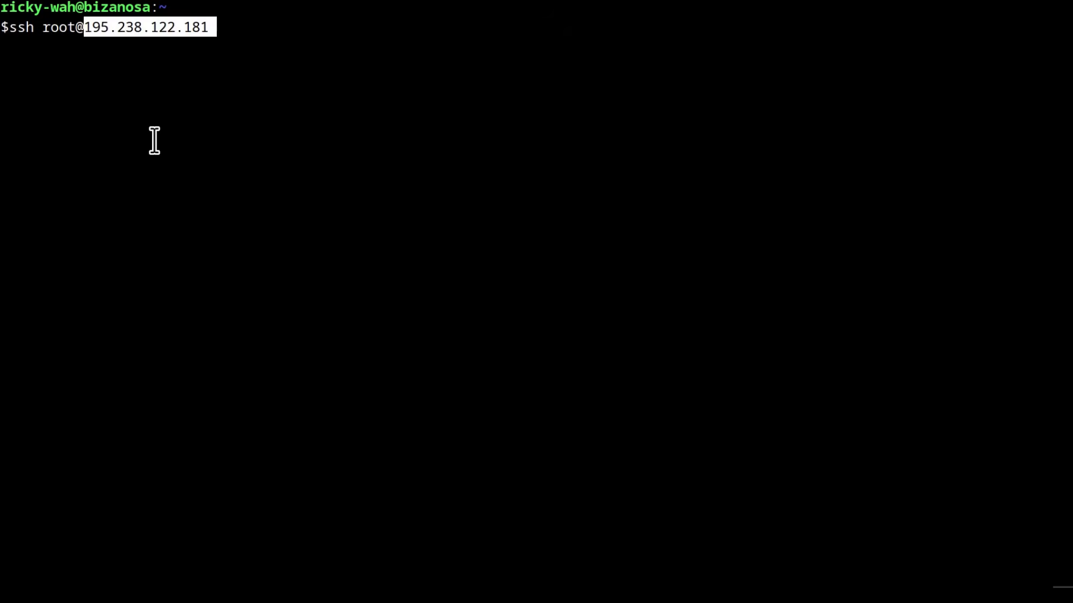
{"action": "key", "text": "Return"}
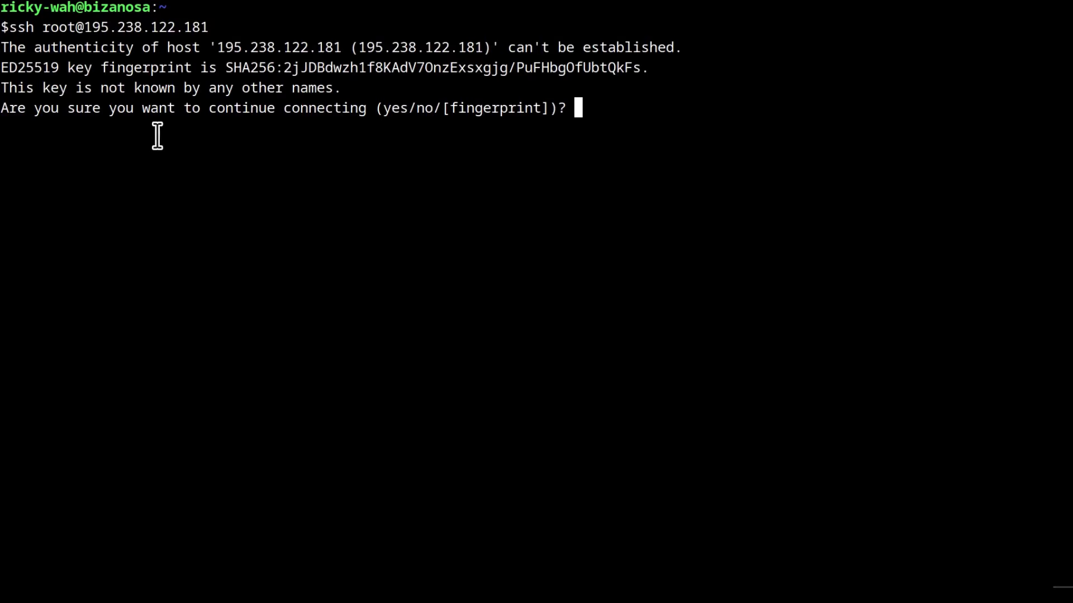
{"action": "type", "text": "yes"}
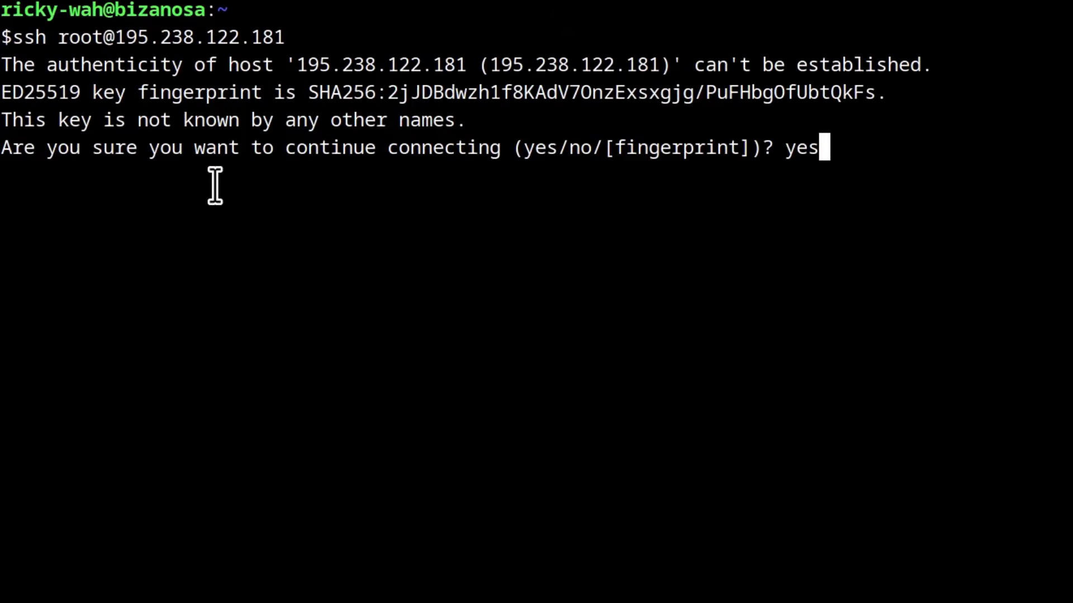
{"action": "key", "text": "Return"}
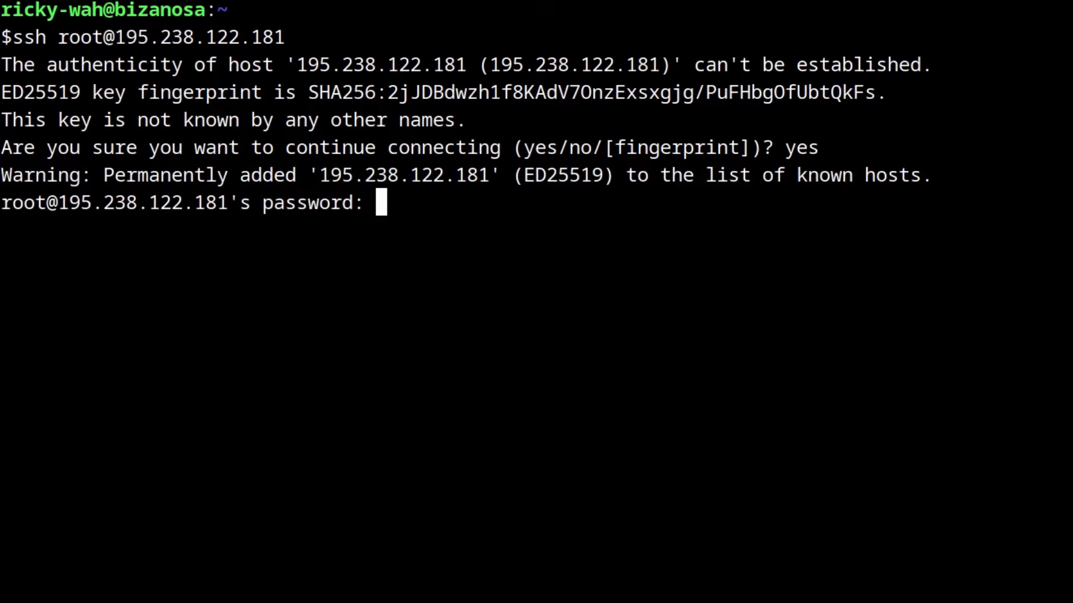
Copy the root password from VS Code and paste it at the SSH prompt to log in
{"action": "key", "text": "alt+Tab"}
{"action": "right_click", "coordinate": [279, 94]}
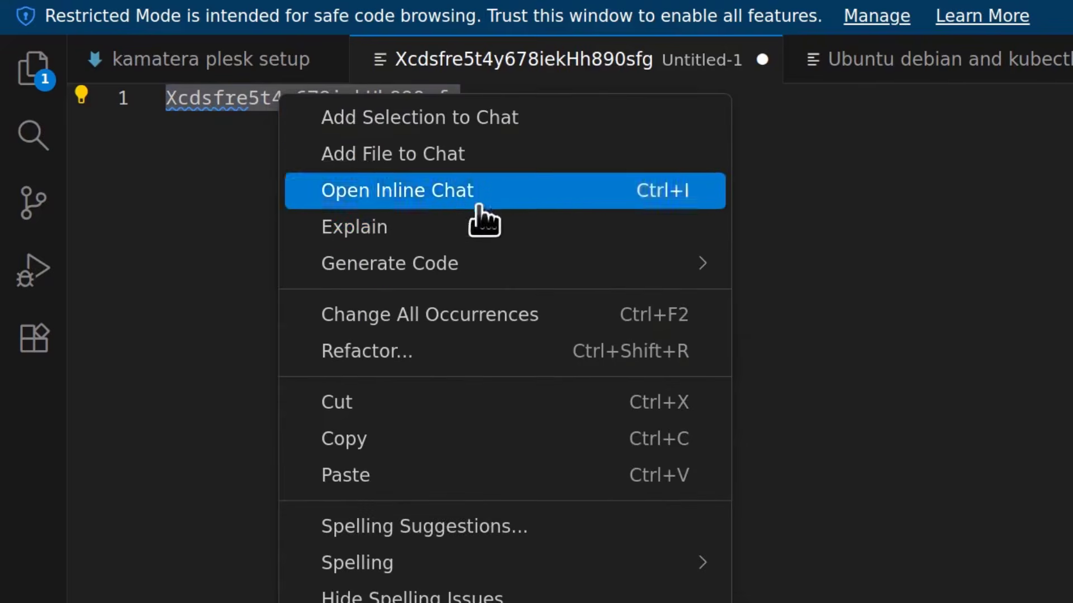
{"action": "left_click", "coordinate": [366, 439]}
{"action": "key", "text": "alt+Tab"}
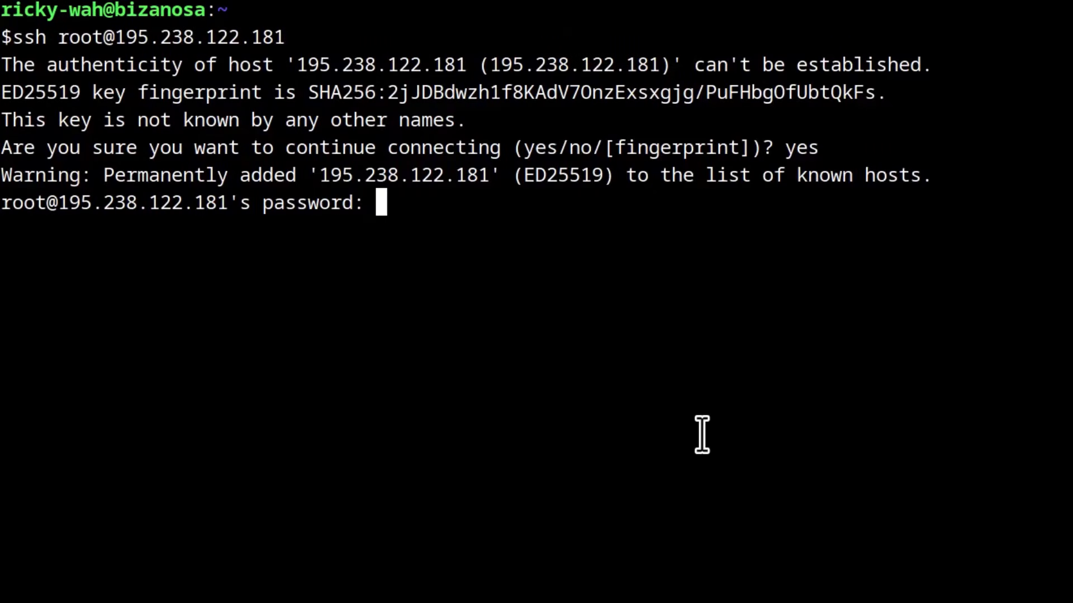
{"action": "key", "text": "ctrl+shift+v"}
{"action": "key", "text": "Return"}
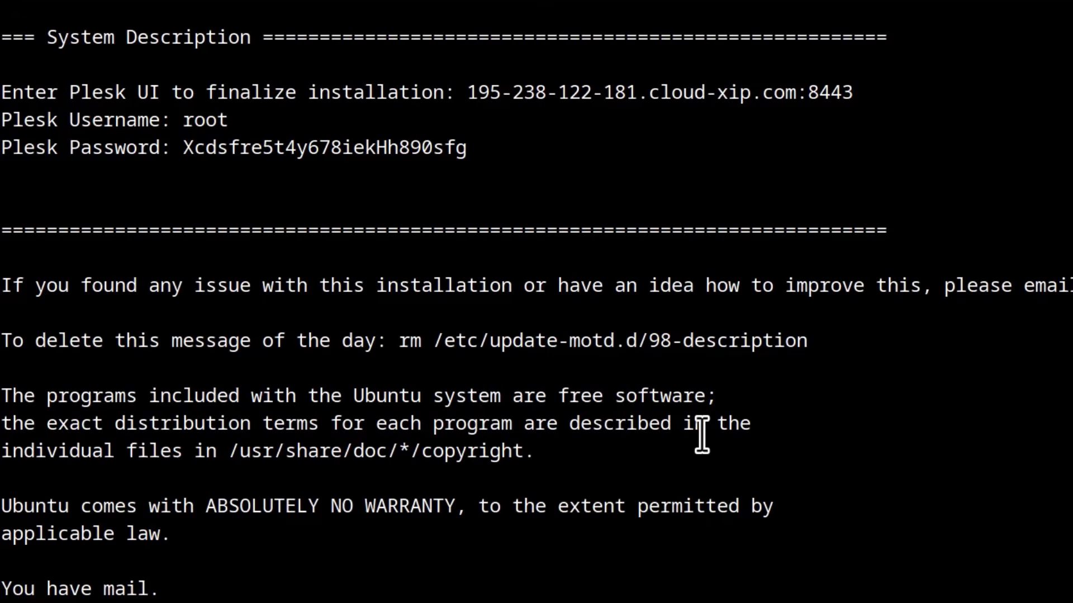
Review the welcome message's Plesk address and credentials, then copy 195-238-122-181.cloud-xip.com:8443
{"action": "scroll", "coordinate": [156, 520], "scroll_direction": "up", "scroll_amount": 3}
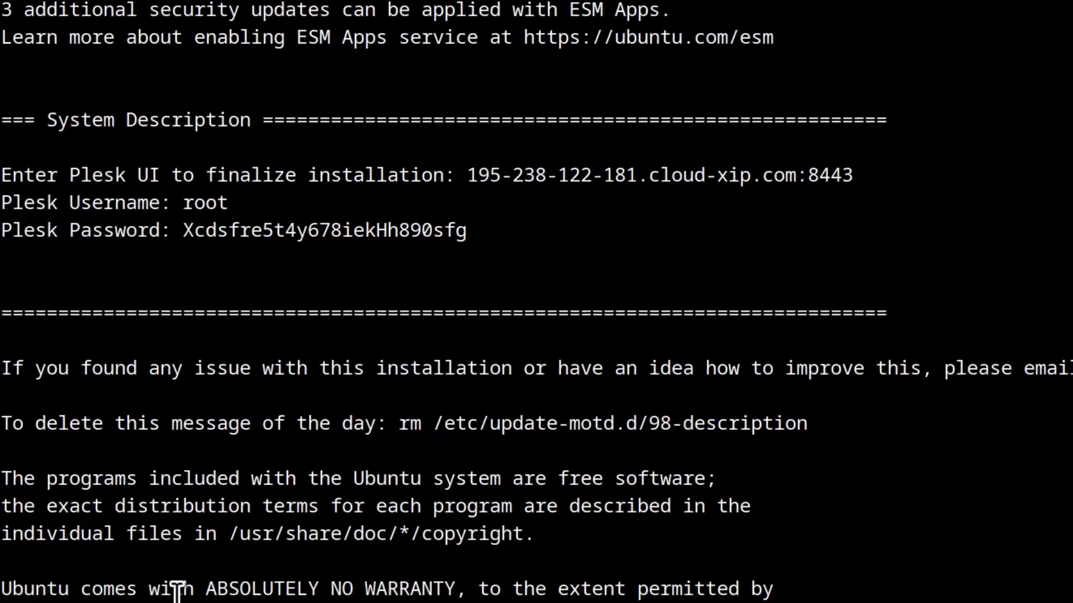
{"action": "scroll", "coordinate": [140, 363], "scroll_direction": "up", "scroll_amount": 2}
{"action": "scroll", "coordinate": [140, 335], "scroll_direction": "down", "scroll_amount": 2}
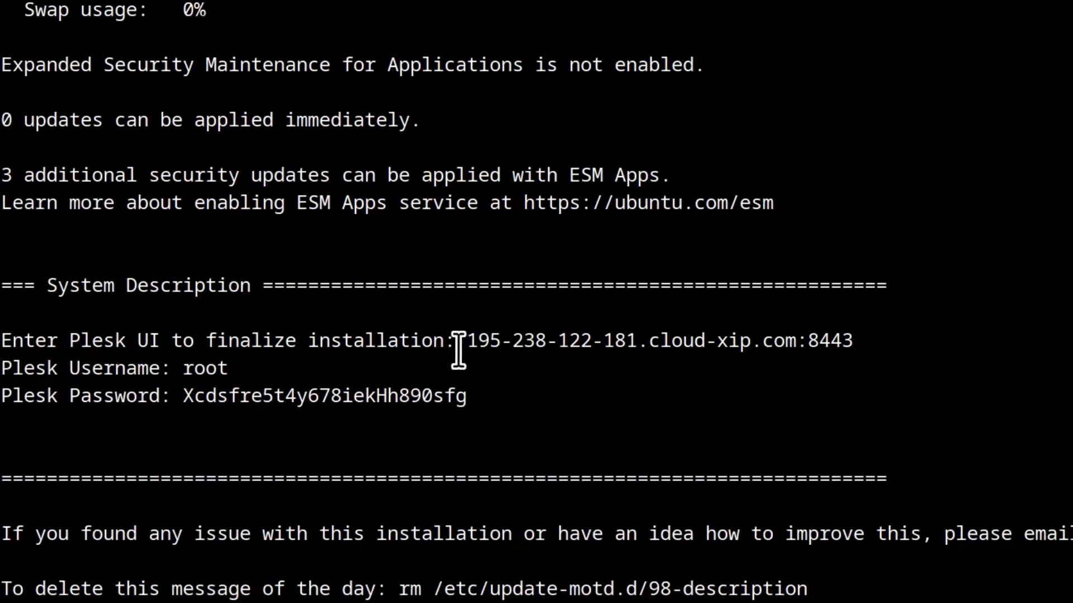
{"action": "left_click_drag", "start_coordinate": [464, 340], "coordinate": [863, 351]}
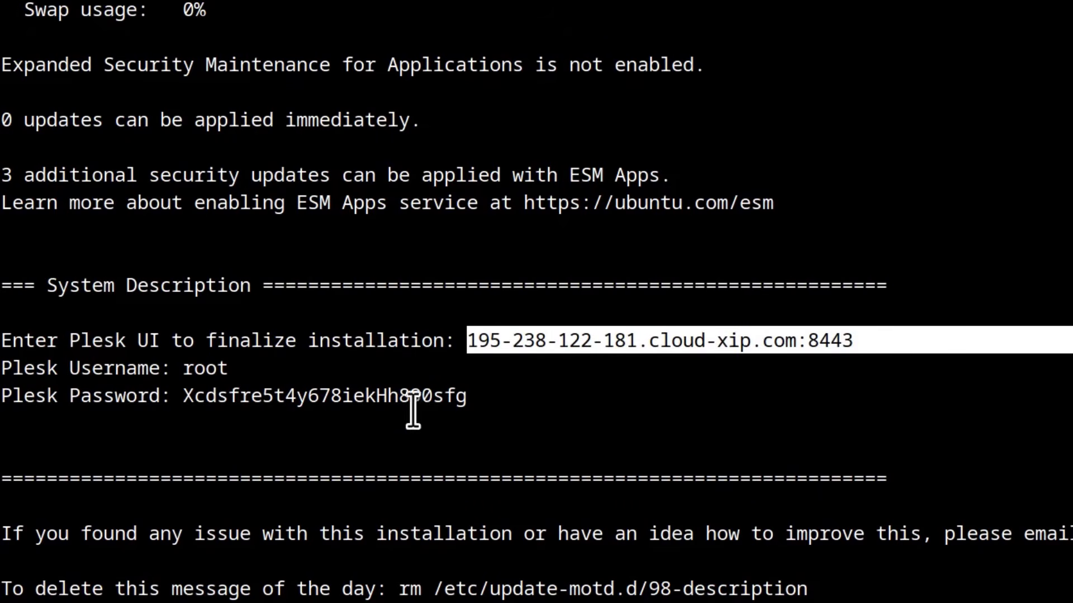
{"action": "left_click", "coordinate": [536, 416]}
{"action": "left_click_drag", "start_coordinate": [189, 370], "coordinate": [226, 369]}
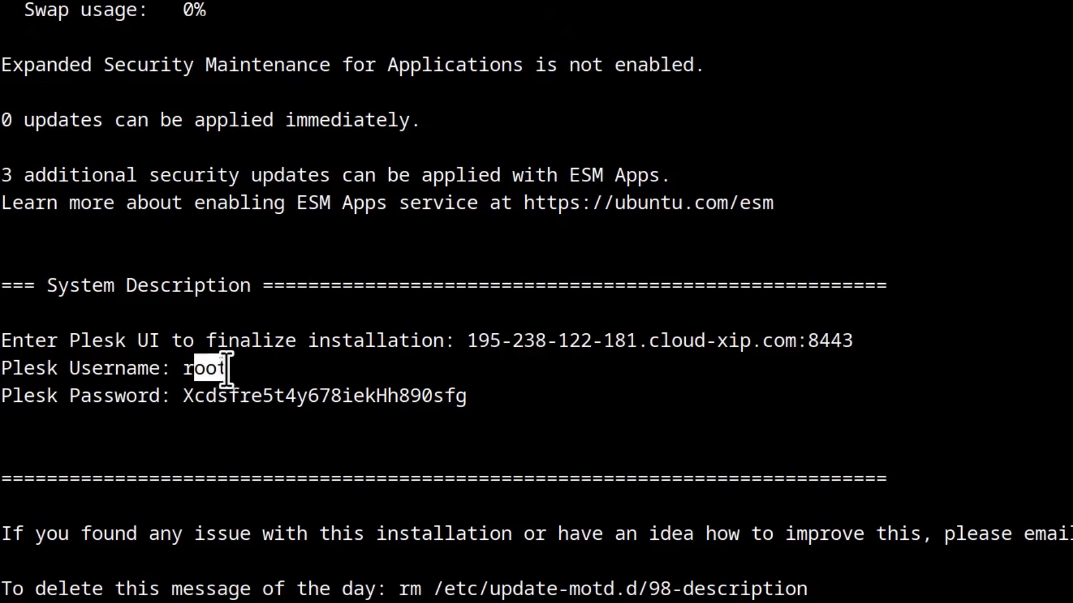
{"action": "left_click", "coordinate": [266, 369]}
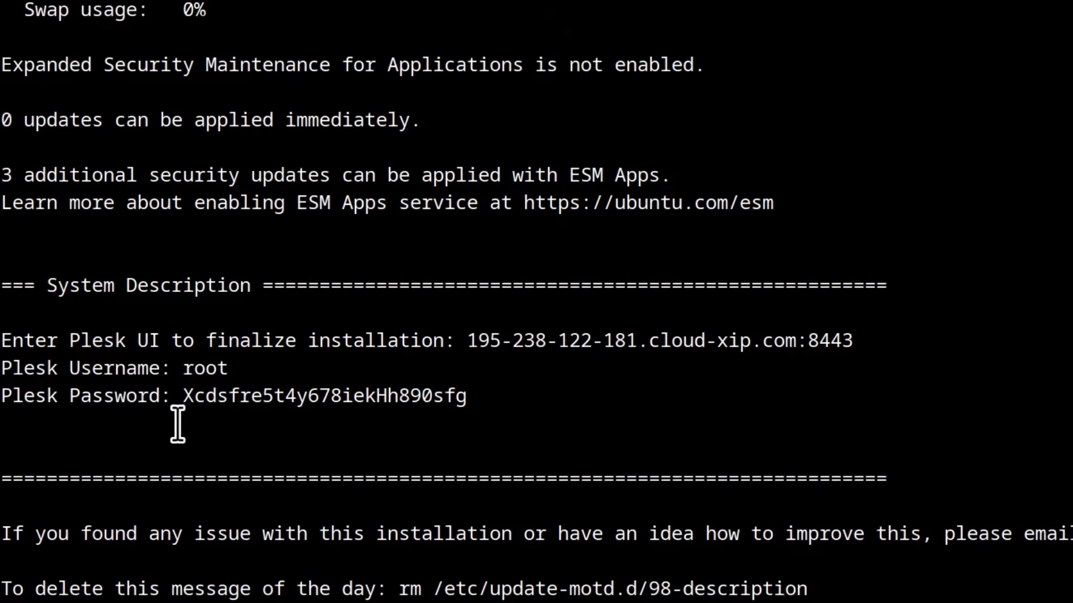
{"action": "left_click_drag", "start_coordinate": [181, 396], "coordinate": [470, 401]}
{"action": "left_click", "coordinate": [539, 407]}
{"action": "left_click_drag", "start_coordinate": [470, 340], "coordinate": [853, 336]}
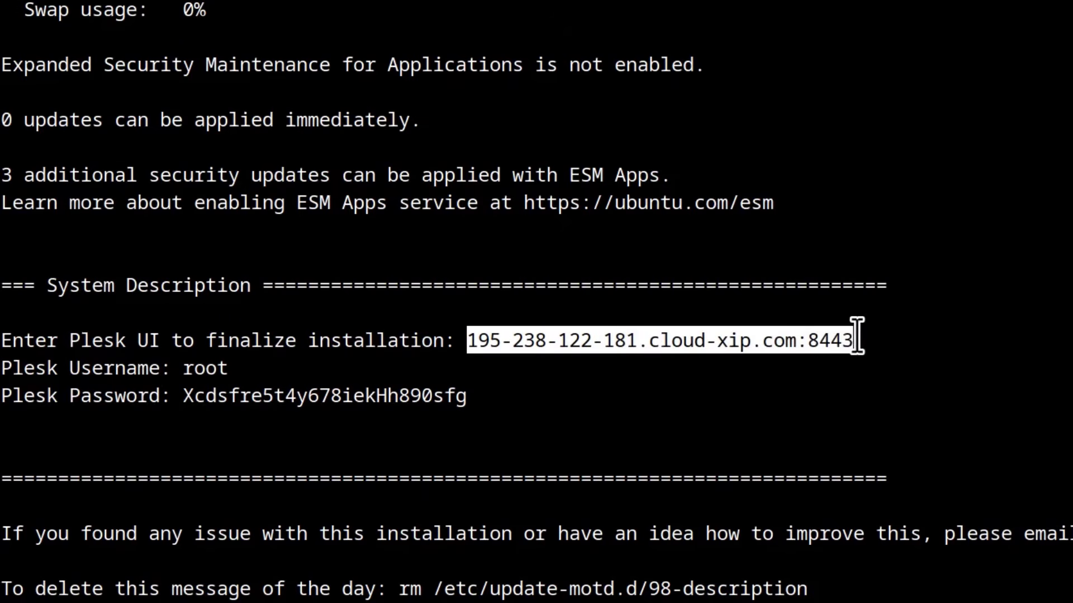
{"action": "right_click", "coordinate": [642, 338]}
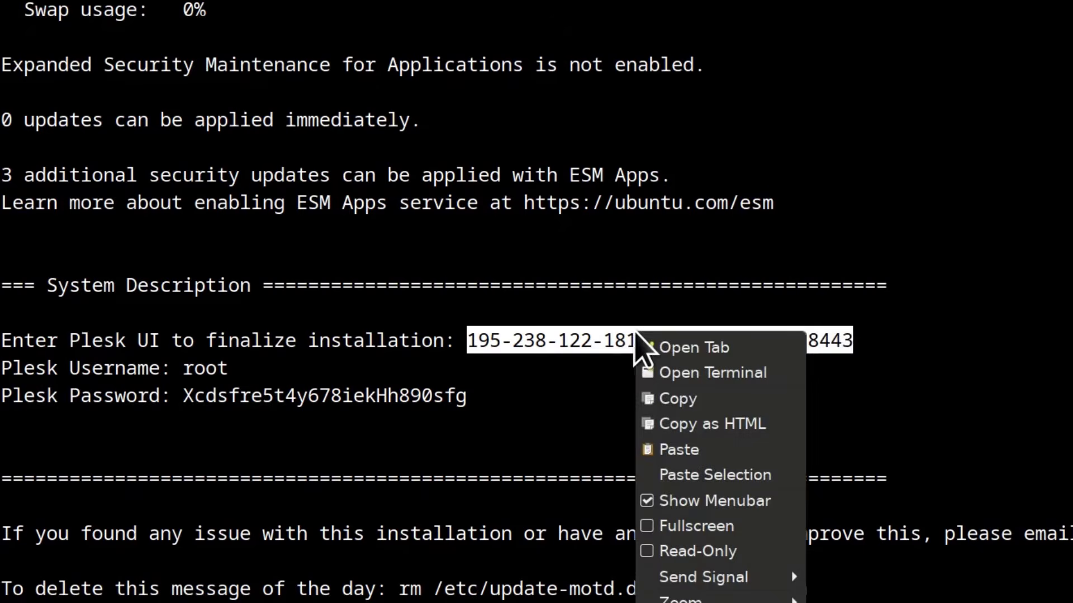
{"action": "left_click", "coordinate": [685, 405]}
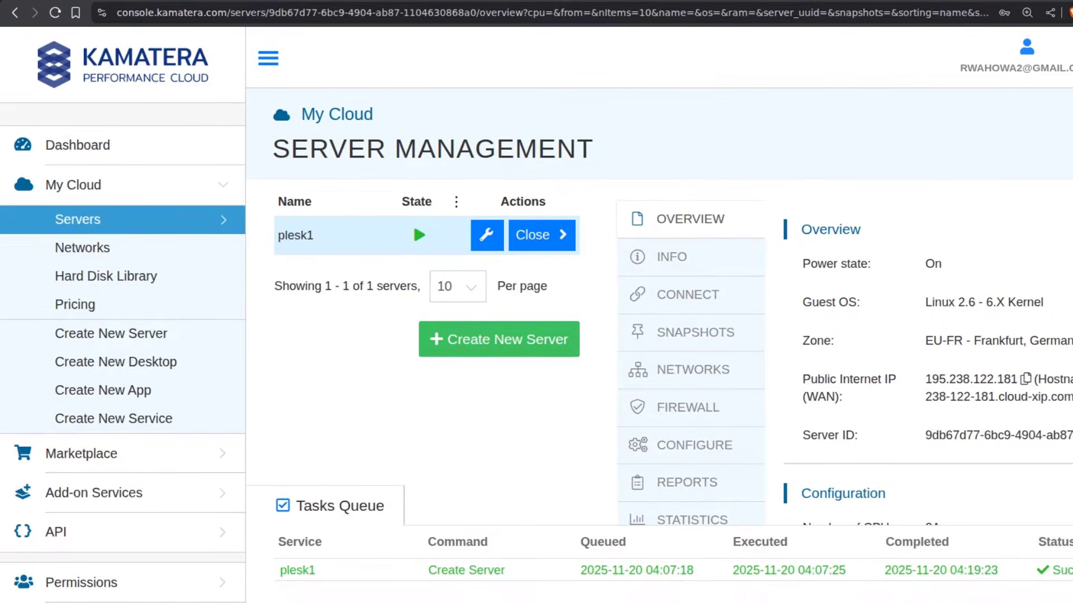
Load 195-238-122-181.cloud-xip.com:8443 in a new tab, zoom in, and submit the root login
{"action": "key", "text": "ctrl+t"}
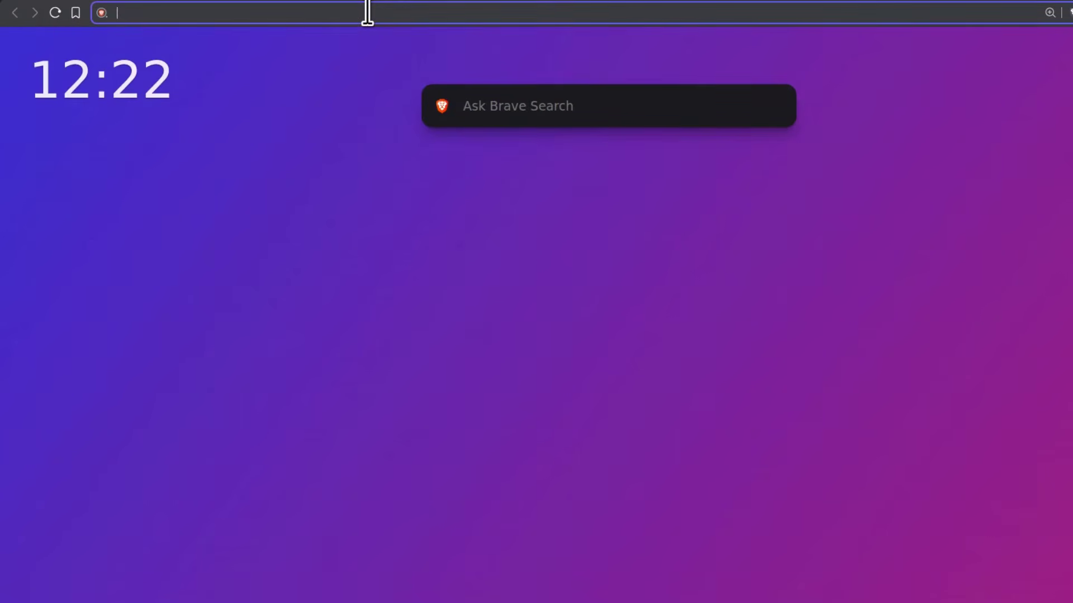
{"action": "key", "text": "ctrl+v"}
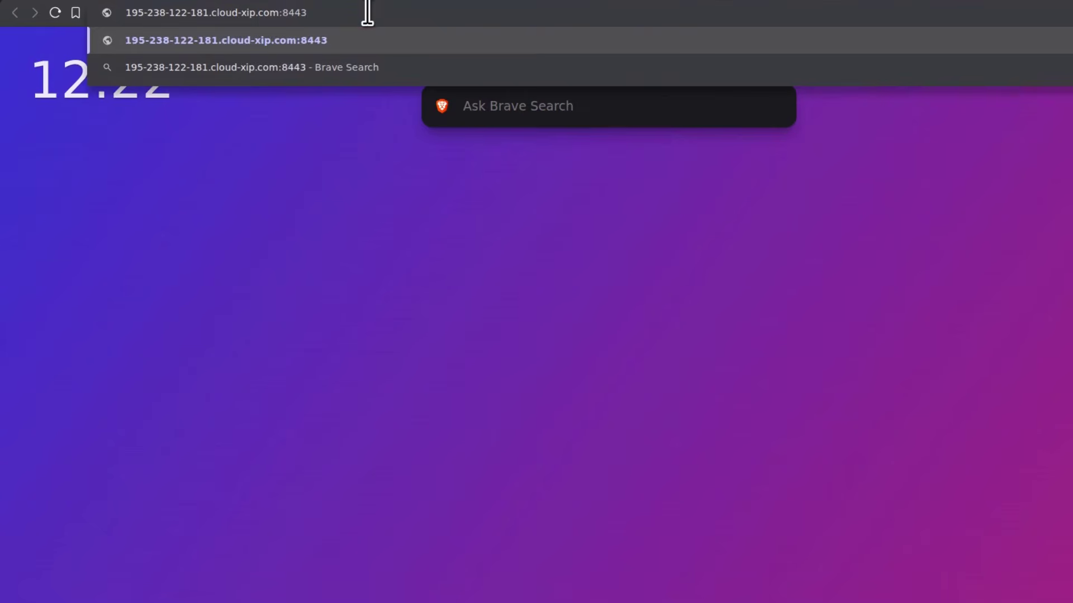
{"action": "key", "text": "Return"}
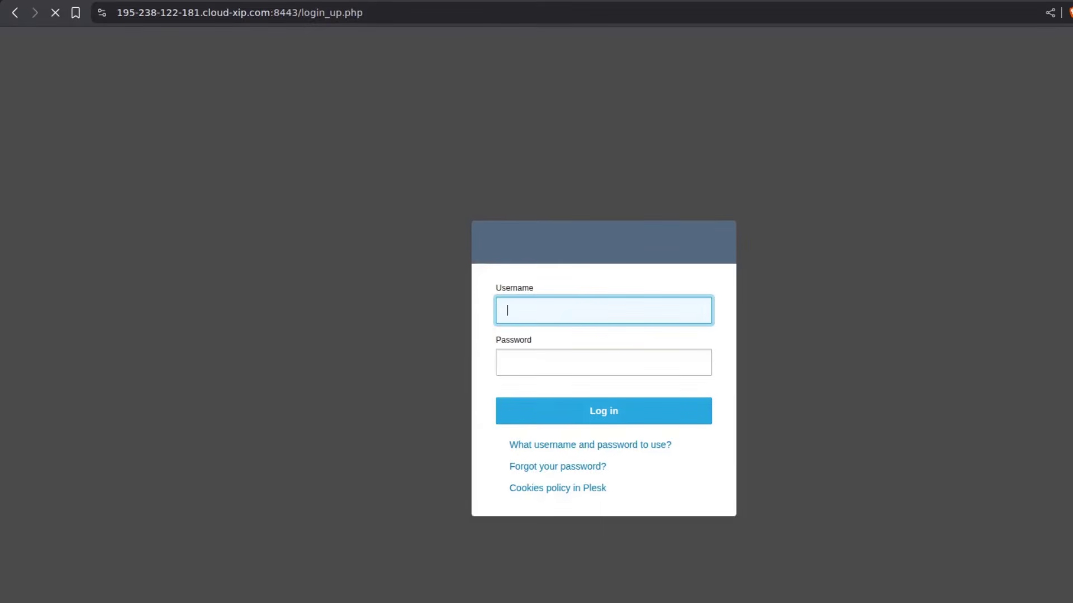
{"action": "key", "text": "ctrl+plus"}
{"action": "key", "text": "ctrl+plus"}
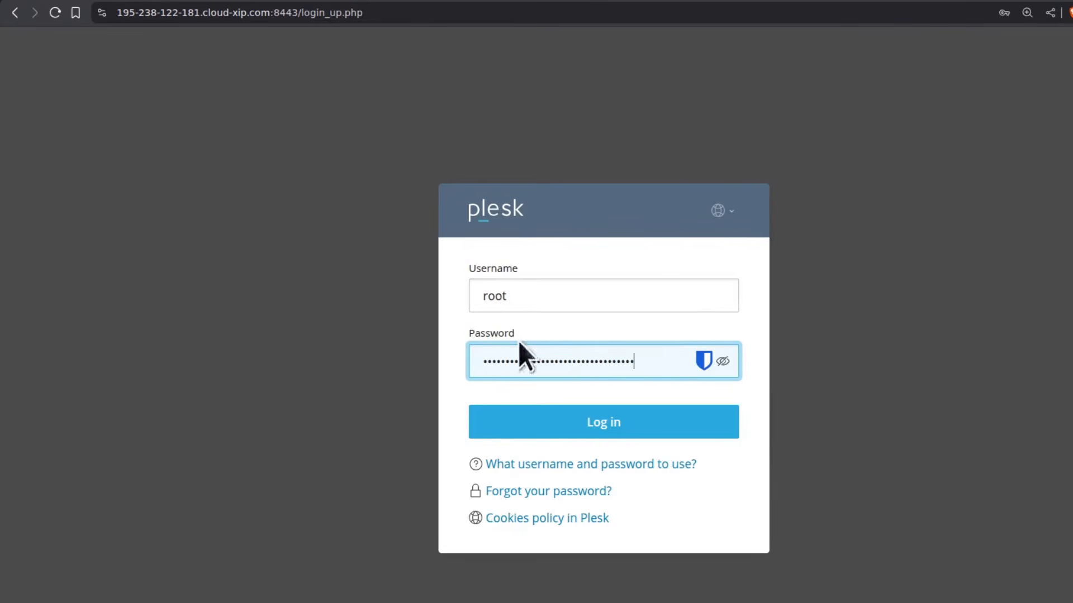
{"action": "left_click", "coordinate": [596, 424]}
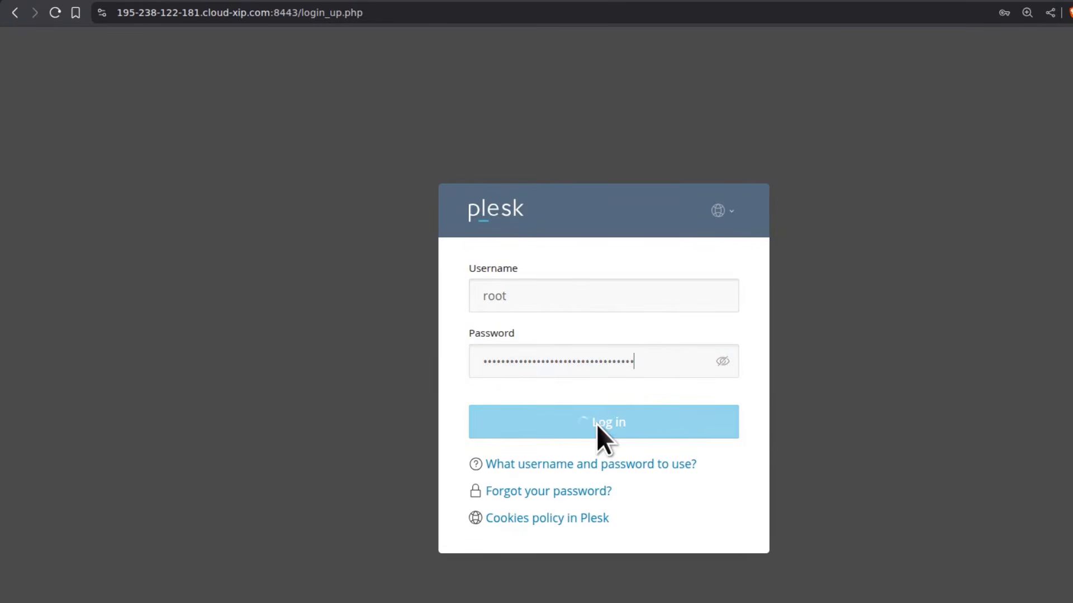
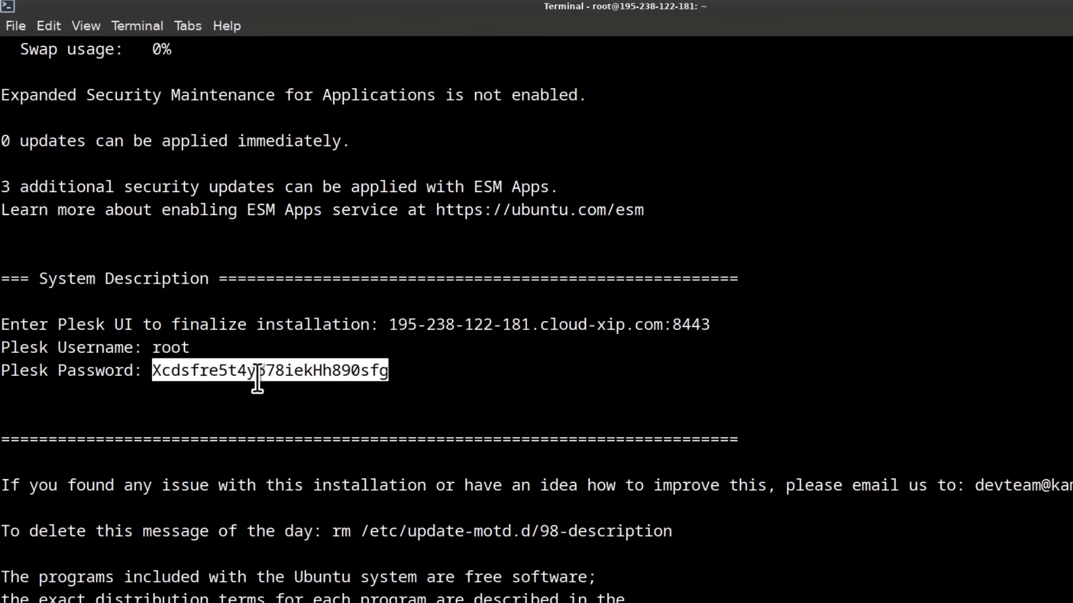
Copy the Plesk password shown in the terminal's server login details
{"action": "right_click", "coordinate": [261, 372]}
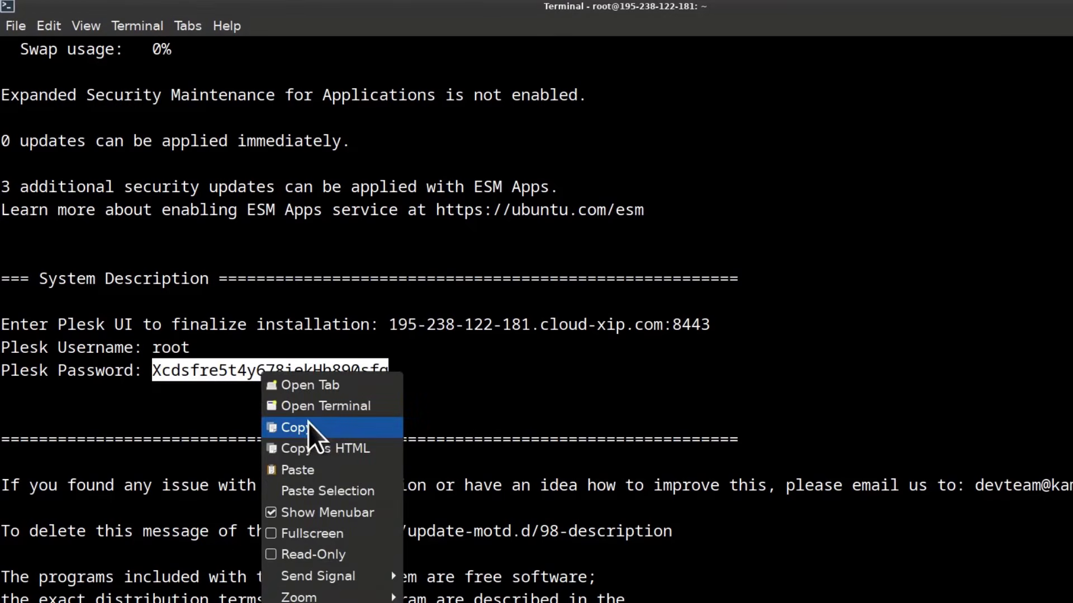
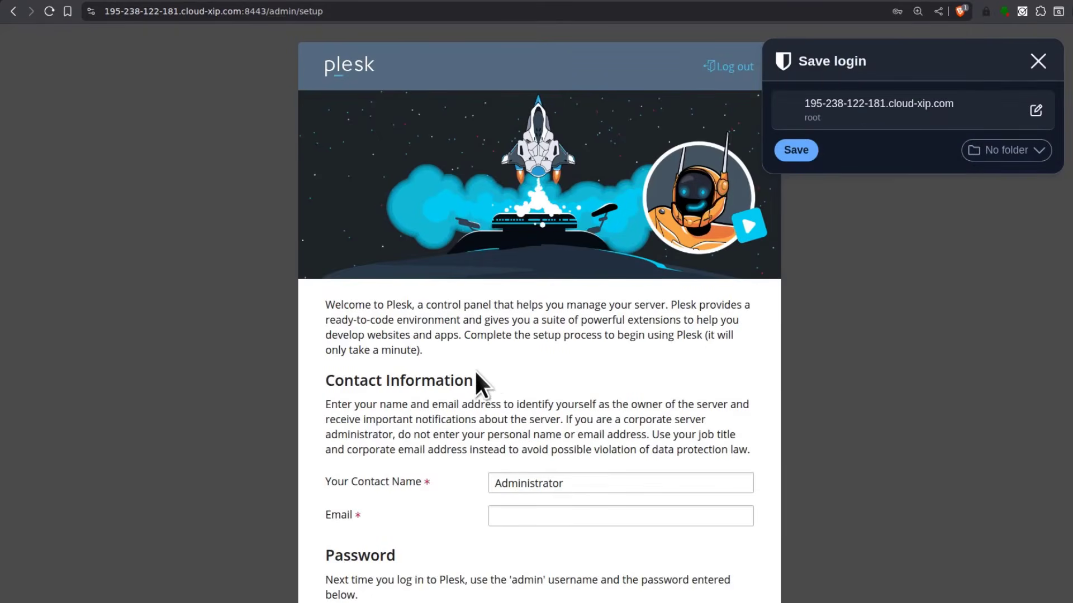
Change the setup form's contact name to 'Admin Plesk'
{"action": "scroll", "coordinate": [544, 369], "scroll_direction": "down", "scroll_amount": 5}
{"action": "scroll", "coordinate": [537, 358], "scroll_direction": "down", "scroll_amount": 2}
{"action": "scroll", "coordinate": [527, 343], "scroll_direction": "up", "scroll_amount": 3}
{"action": "left_click", "coordinate": [1043, 62]}
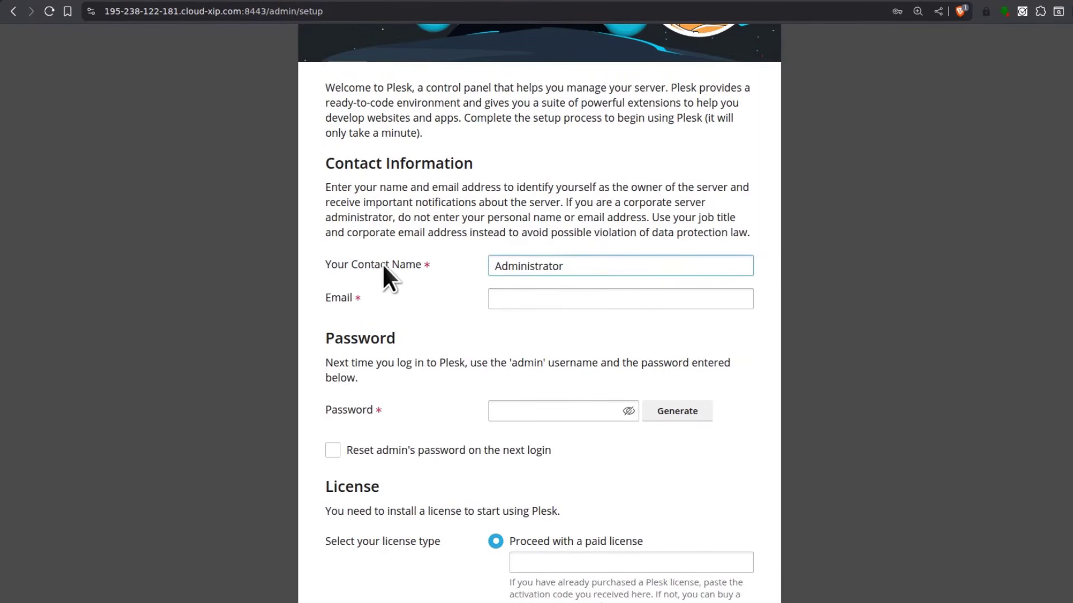
{"action": "left_click", "coordinate": [570, 264]}
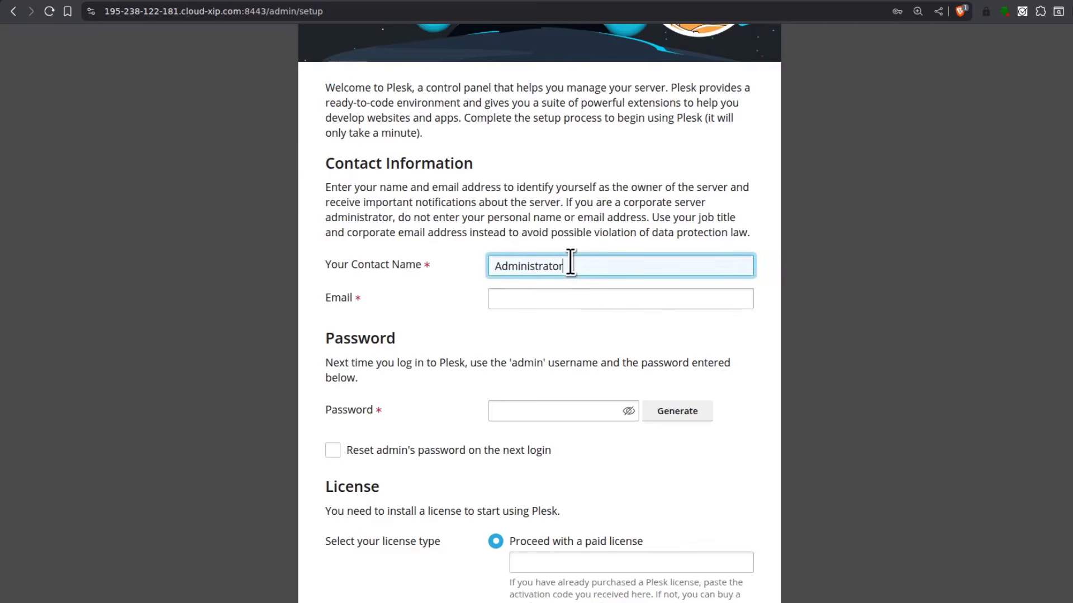
{"action": "key", "text": "BackSpace"}
{"action": "key", "text": "BackSpace"}
{"action": "key", "text": "BackSpace"}
{"action": "key", "text": "BackSpace"}
{"action": "key", "text": "BackSpace"}
{"action": "key", "text": "BackSpace"}
{"action": "key", "text": "BackSpace"}
{"action": "key", "text": "BackSpace"}
{"action": "type", "text": "Plesk"}
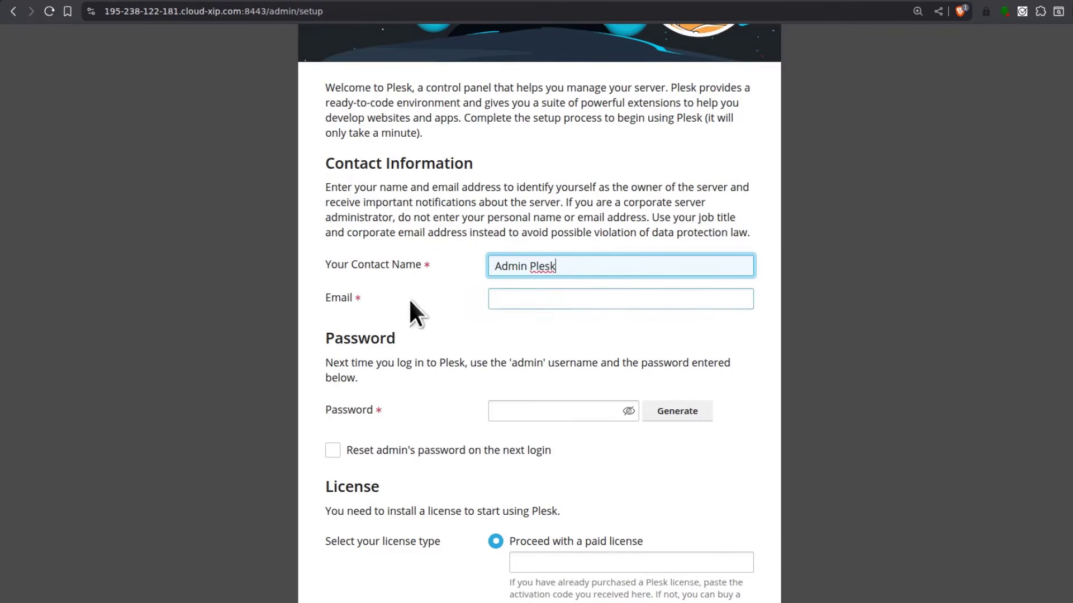
{"action": "key", "text": "Tab"}
Enter the contact e-mail address and paste the copied admin password
{"action": "left_click", "coordinate": [454, 292]}
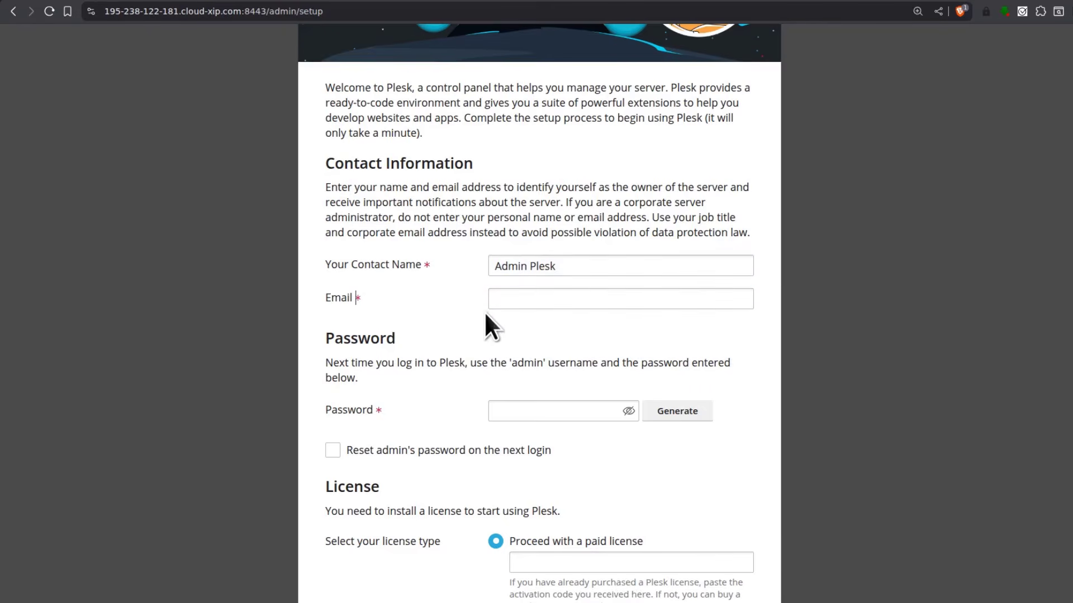
{"action": "left_click", "coordinate": [524, 300]}
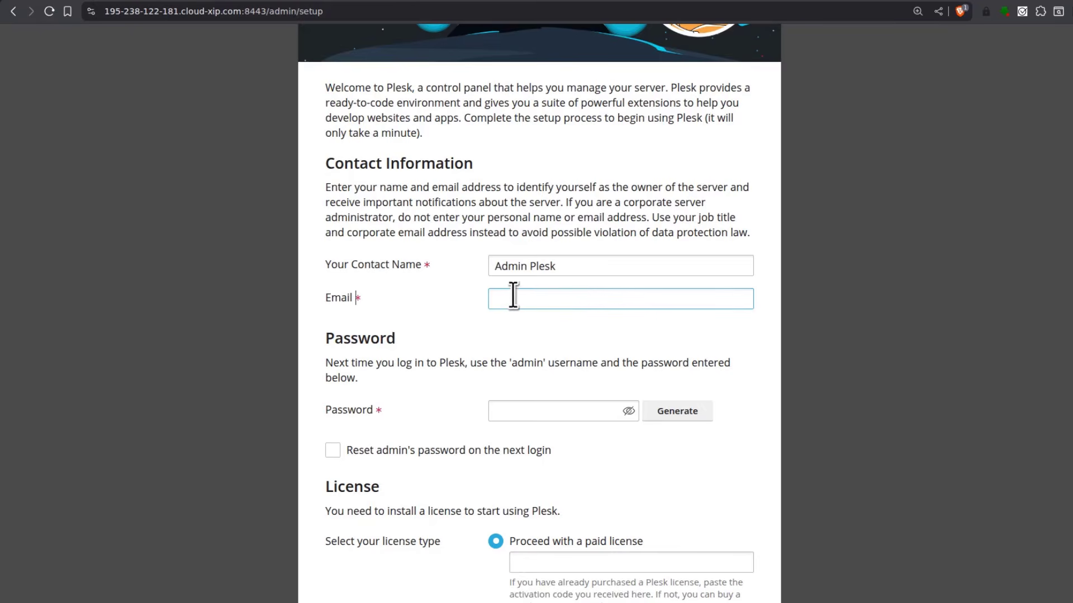
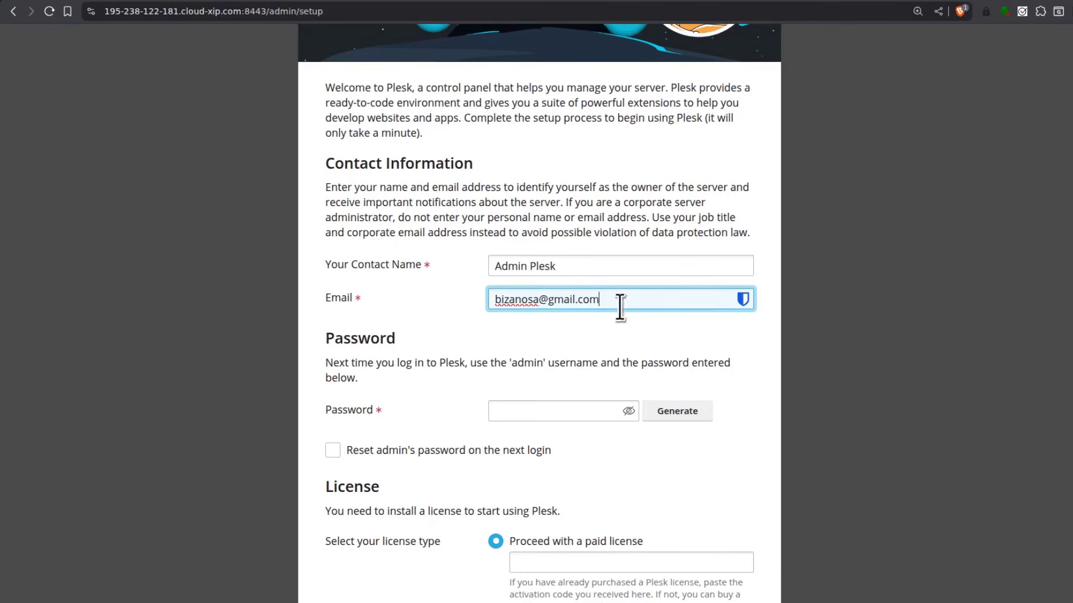
{"action": "scroll", "coordinate": [457, 350], "scroll_direction": "down", "scroll_amount": 3}
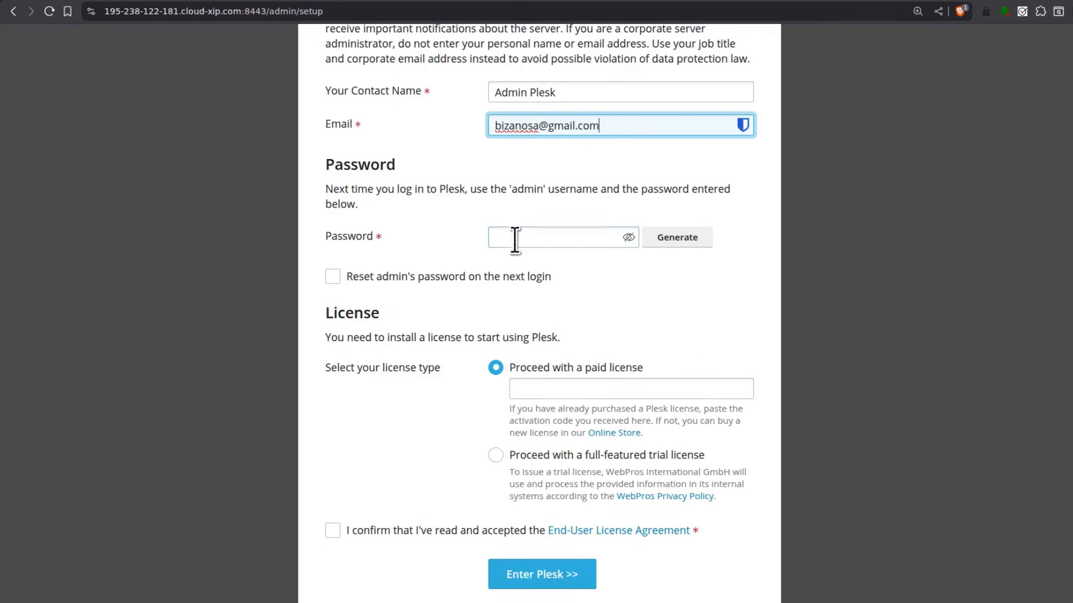
{"action": "left_click", "coordinate": [512, 235]}
{"action": "right_click", "coordinate": [512, 234]}
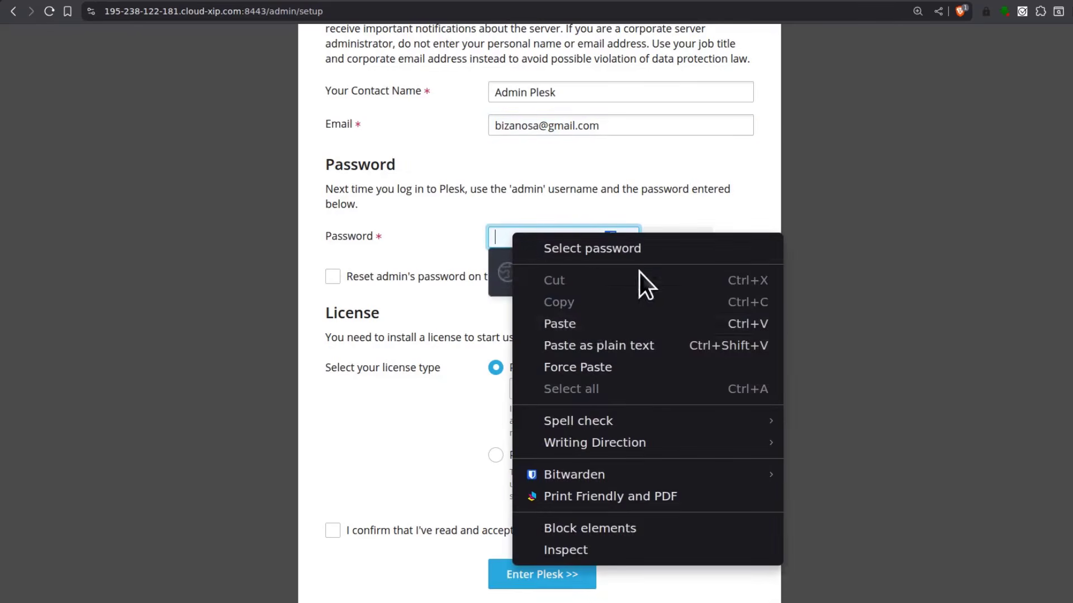
{"action": "left_click", "coordinate": [562, 321]}
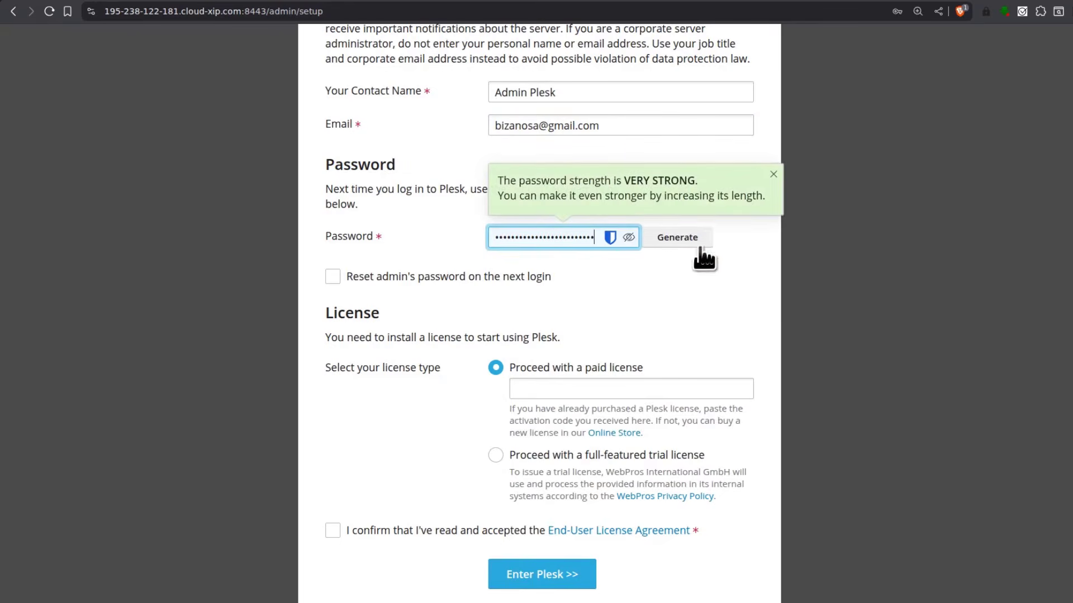
Turn off resetting the admin's password at next login
{"action": "left_click", "coordinate": [327, 287]}
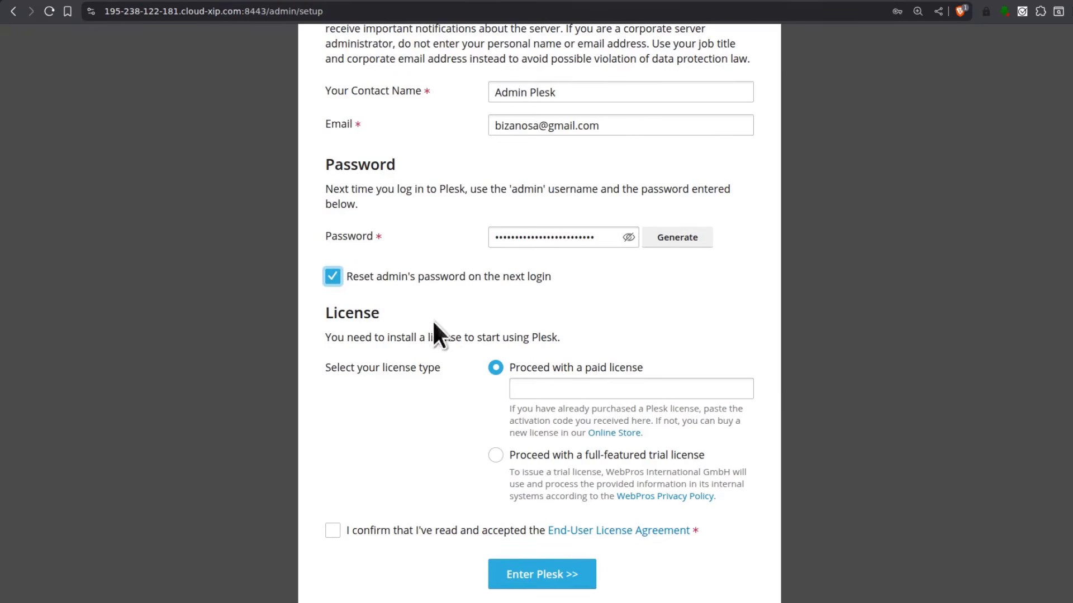
{"action": "double_click", "coordinate": [517, 189]}
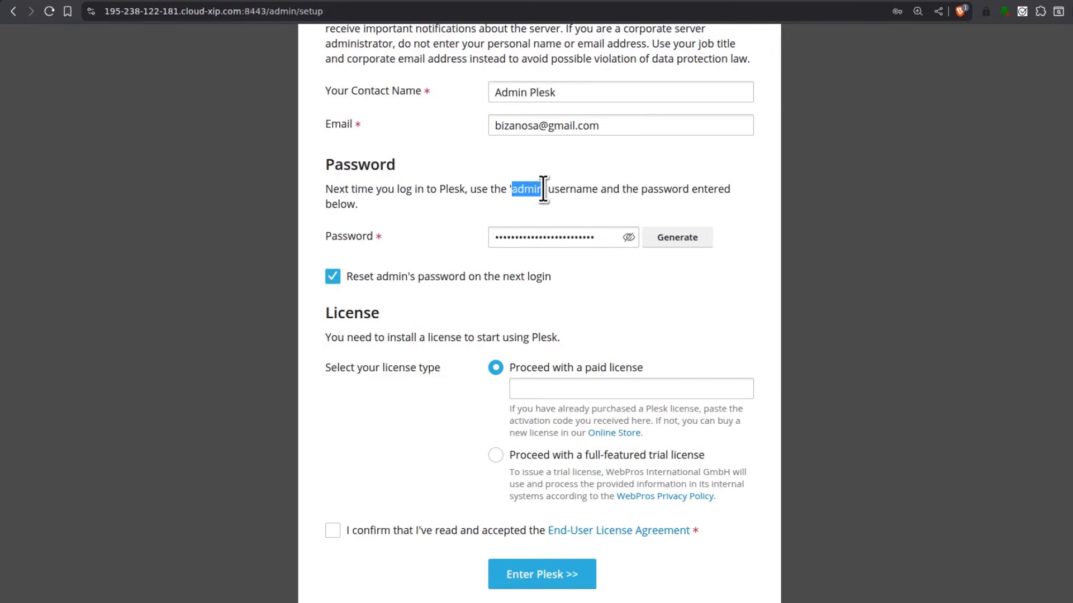
{"action": "left_click", "coordinate": [333, 277]}
Select the full-featured trial license, accept the EULA and submit to enter Plesk
{"action": "left_click", "coordinate": [332, 530]}
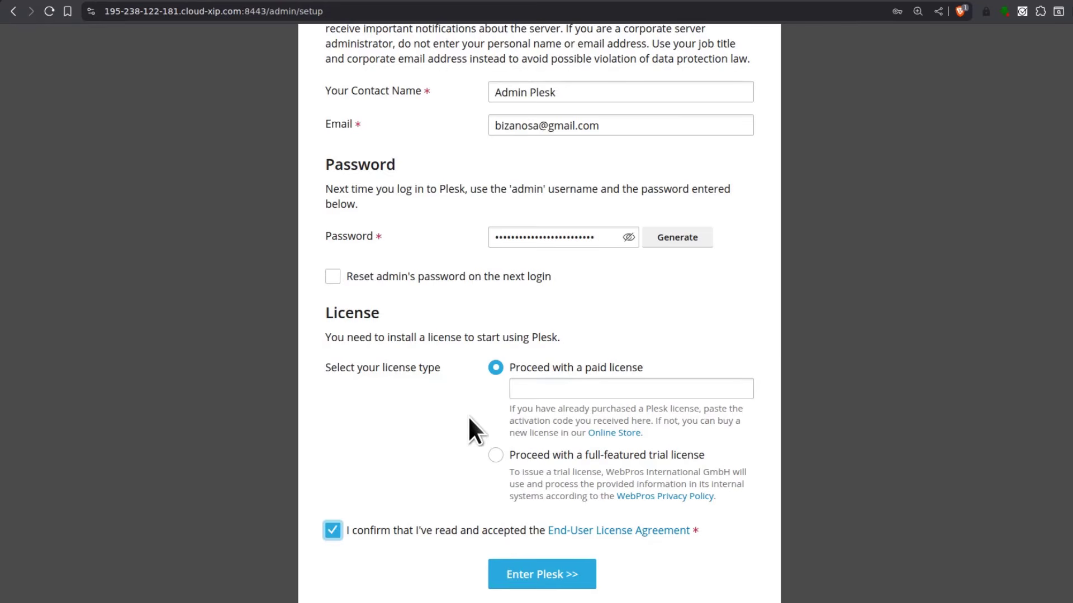
{"action": "left_click", "coordinate": [333, 529]}
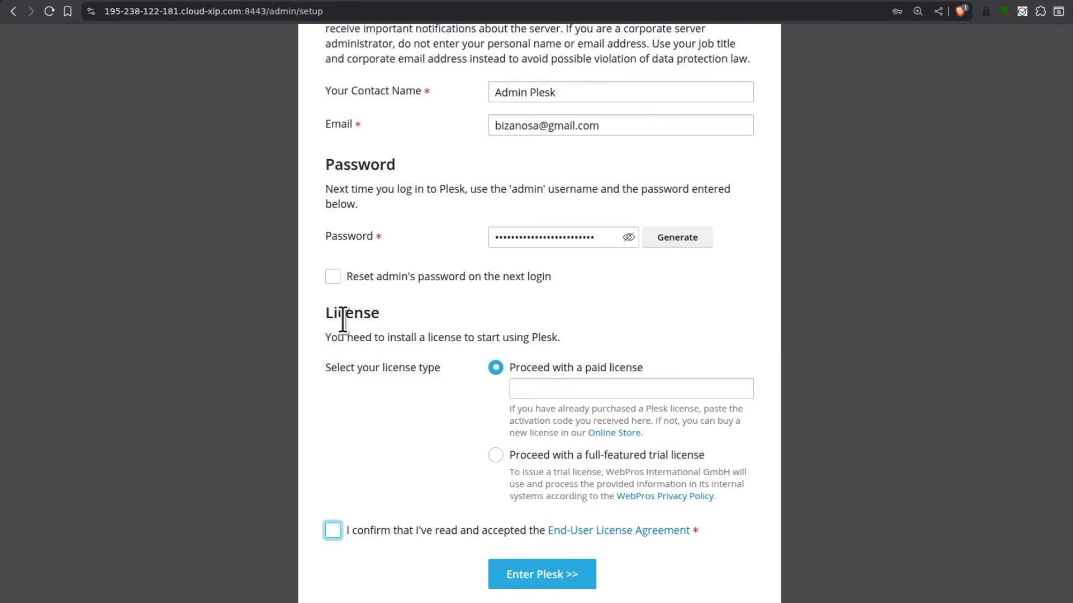
{"action": "left_click", "coordinate": [496, 454]}
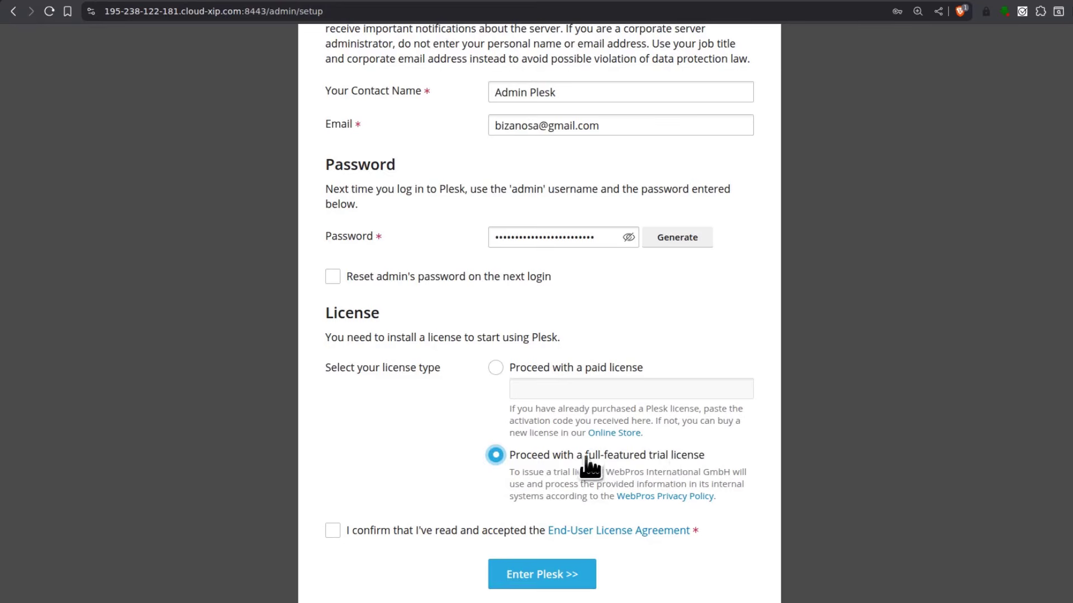
{"action": "left_click", "coordinate": [335, 530]}
{"action": "left_click", "coordinate": [546, 574]}
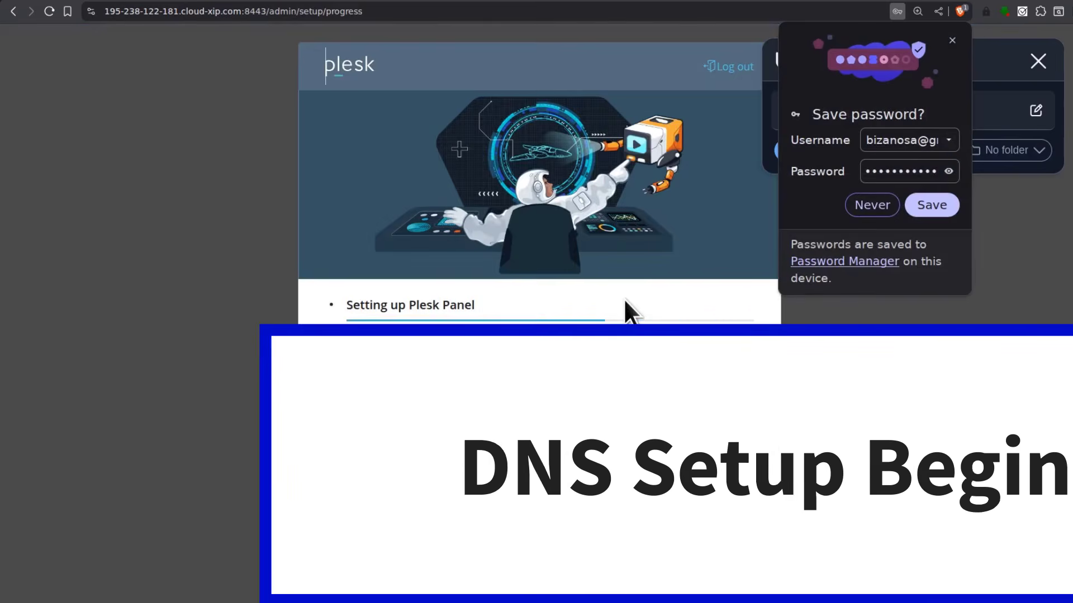
Switch Plesk to Service Provider view through Change View to reach the Home dashboard
{"action": "left_click", "coordinate": [953, 40]}
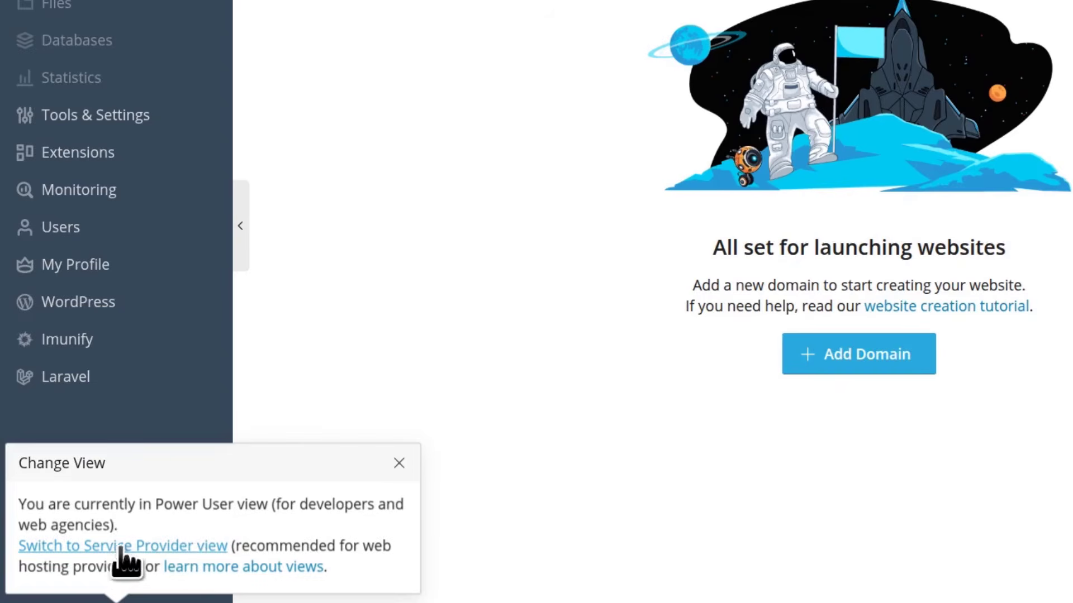
{"action": "left_click", "coordinate": [390, 269]}
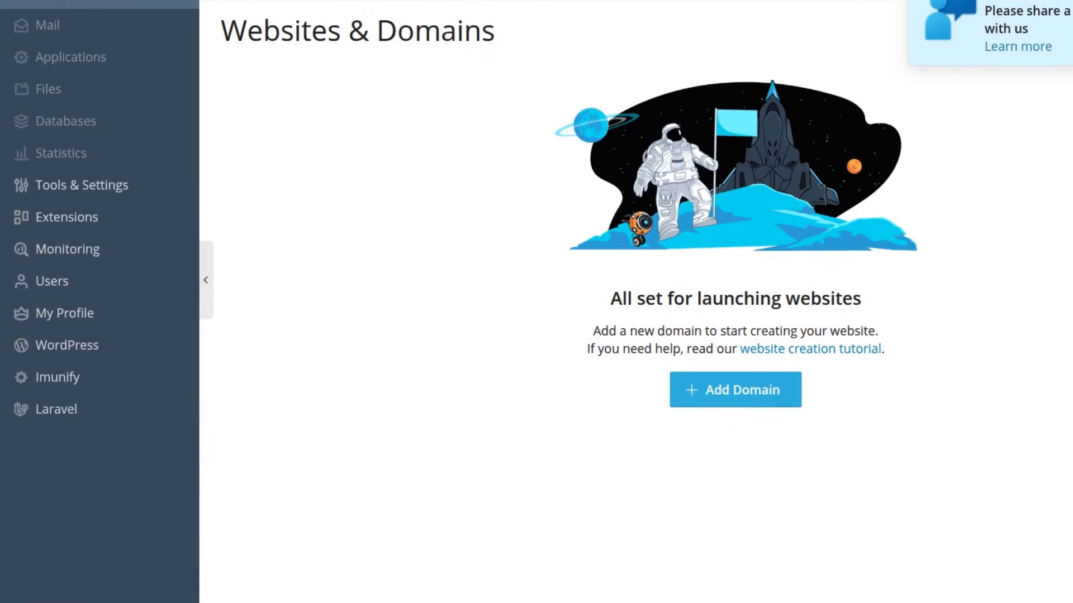
{"action": "left_click", "coordinate": [56, 602]}
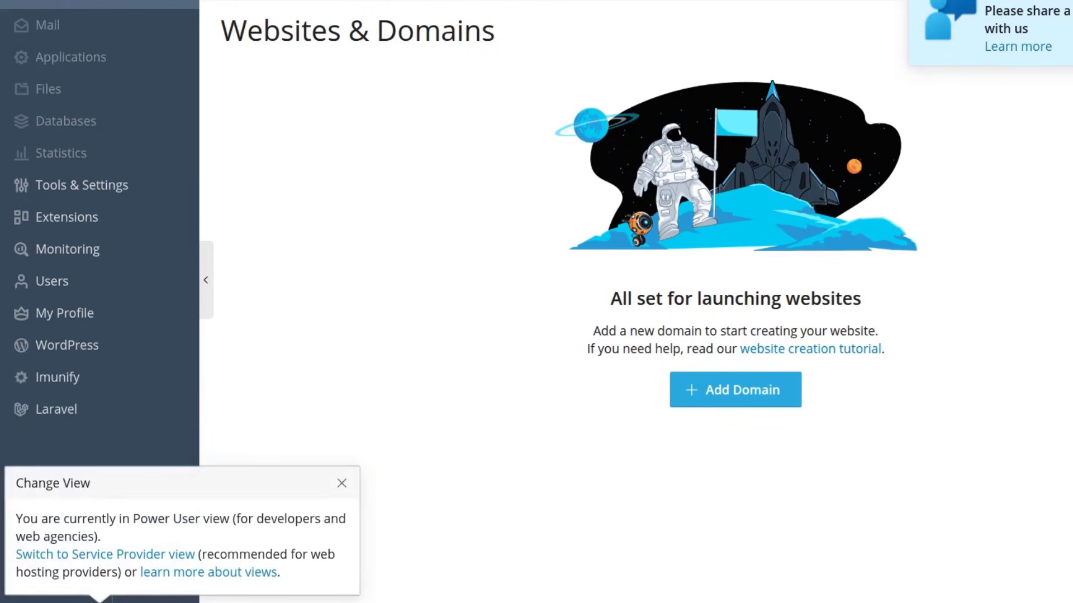
{"action": "left_click", "coordinate": [83, 555]}
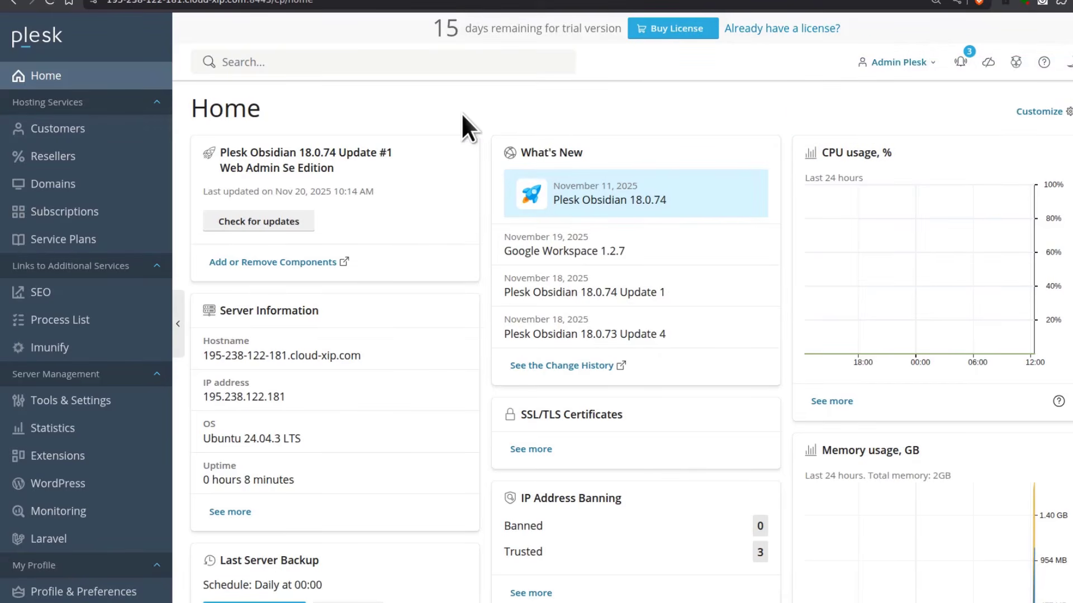
{"action": "scroll", "coordinate": [84, 357], "scroll_direction": "down", "scroll_amount": 1}
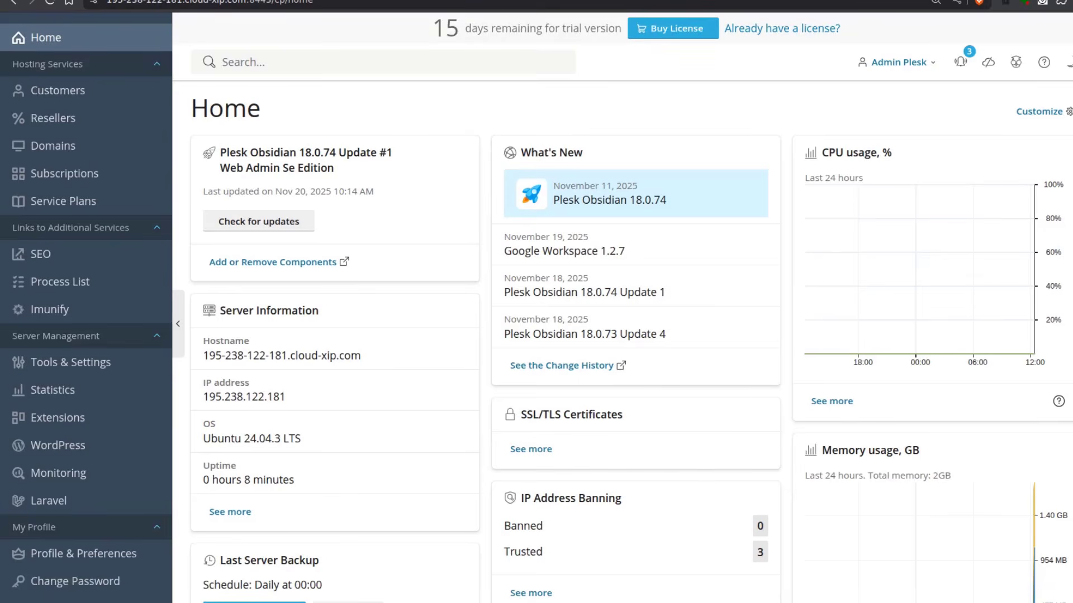
Open the DNS settings for virtualsudo.com on Spaceship's Advanced DNS page
{"action": "left_click", "coordinate": [1072, 273]}
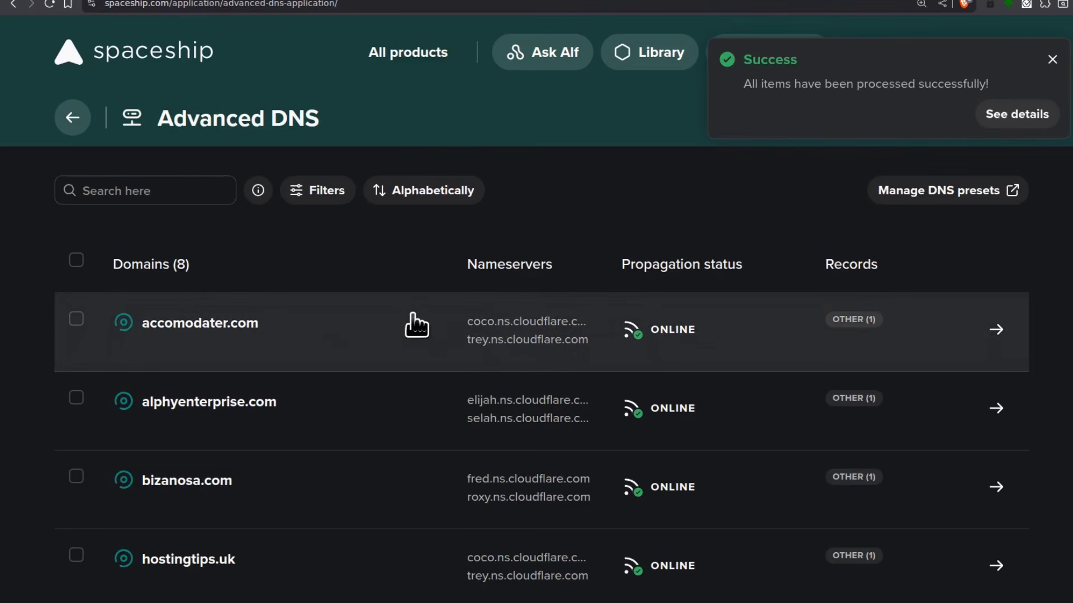
{"action": "scroll", "coordinate": [354, 321], "scroll_direction": "down", "scroll_amount": 5}
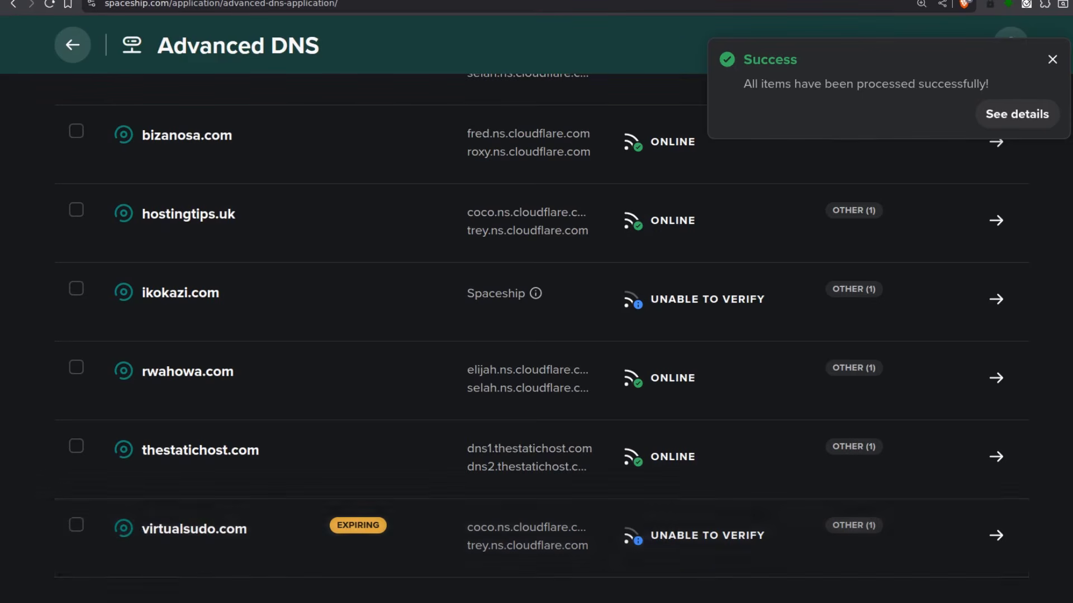
{"action": "left_click", "coordinate": [192, 532]}
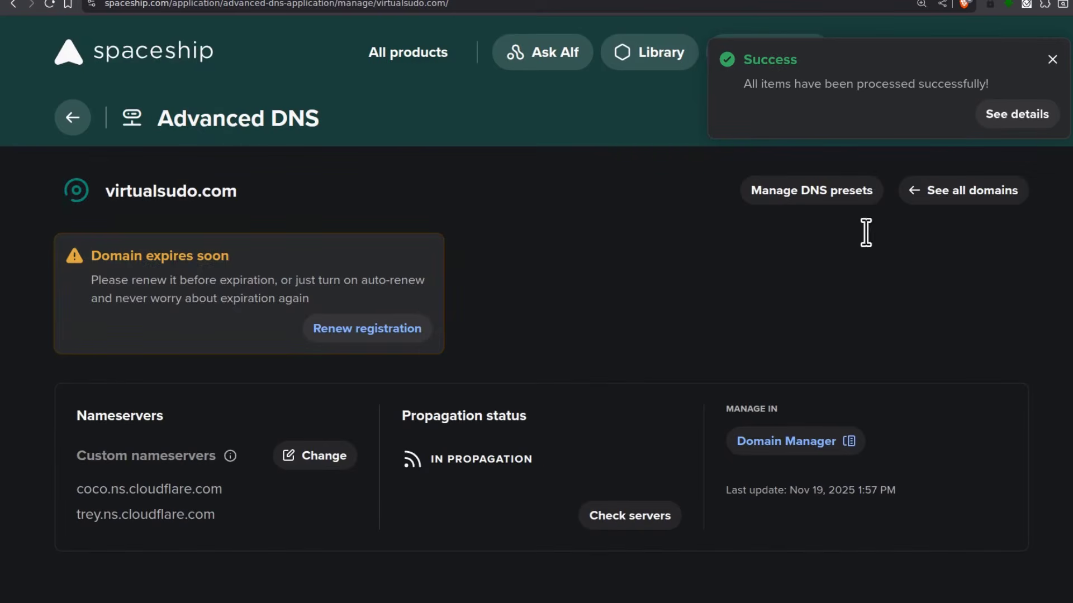
{"action": "left_click", "coordinate": [1053, 60]}
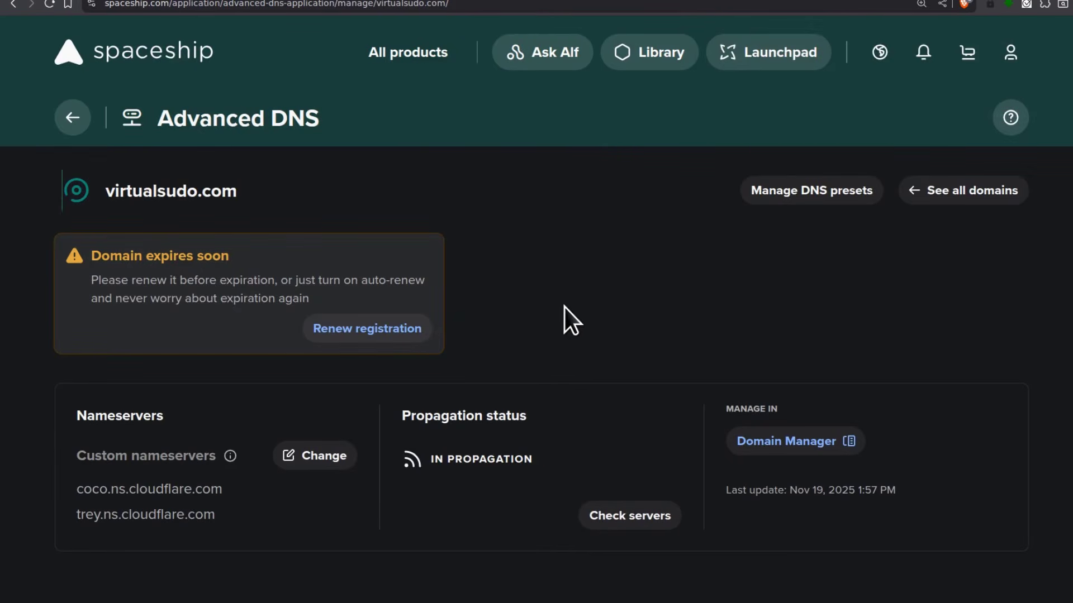
{"action": "scroll", "coordinate": [562, 306], "scroll_direction": "down", "scroll_amount": 3}
{"action": "scroll", "coordinate": [562, 306], "scroll_direction": "up", "scroll_amount": 3}
{"action": "scroll", "coordinate": [561, 306], "scroll_direction": "down", "scroll_amount": 6}
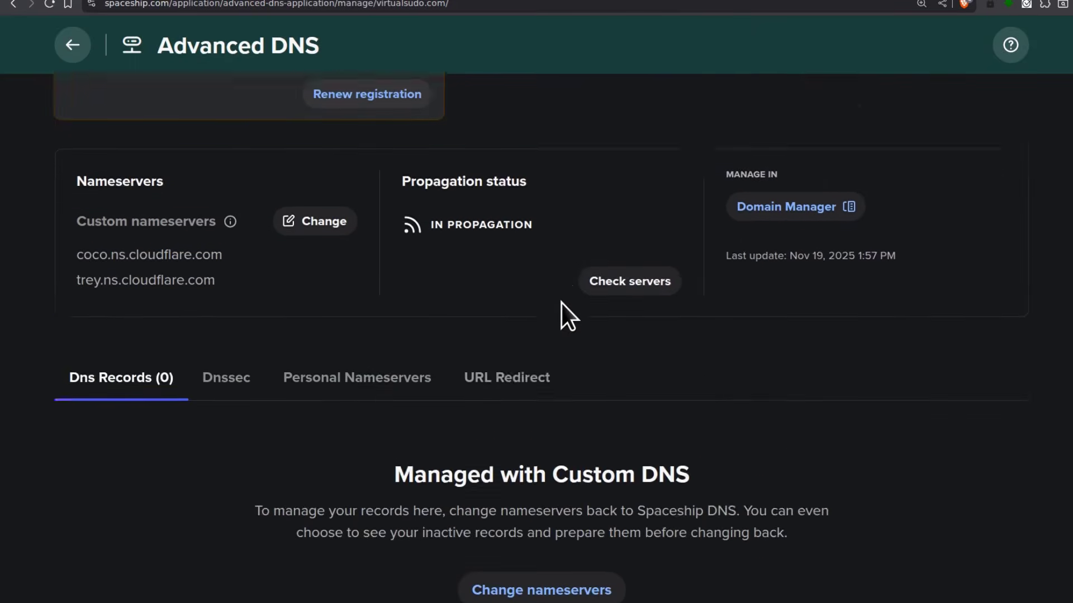
{"action": "scroll", "coordinate": [317, 375], "scroll_direction": "up", "scroll_amount": 1}
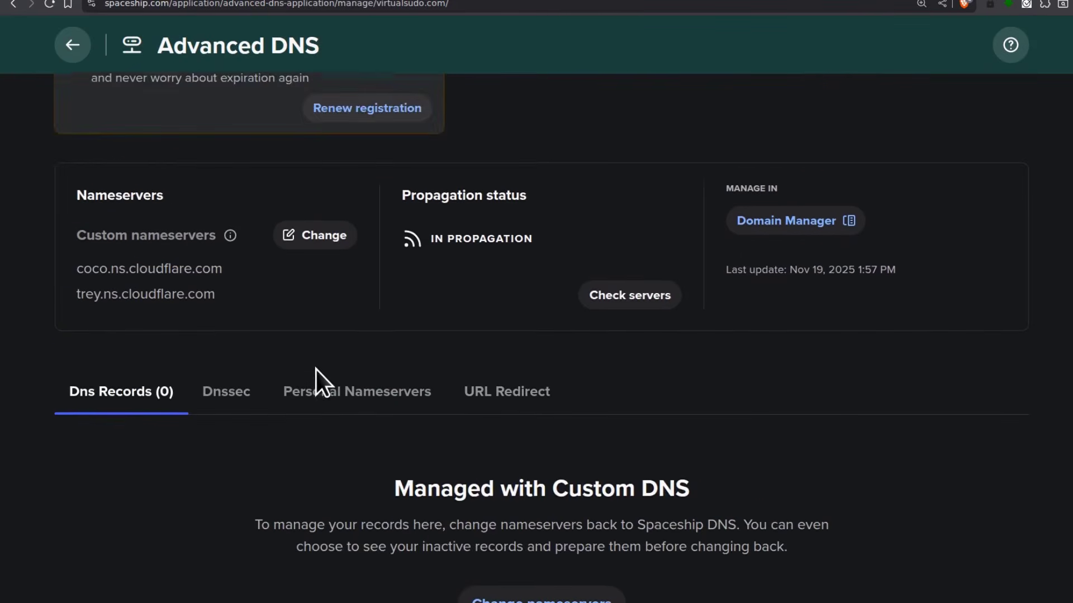
{"action": "scroll", "coordinate": [354, 373], "scroll_direction": "down", "scroll_amount": 2}
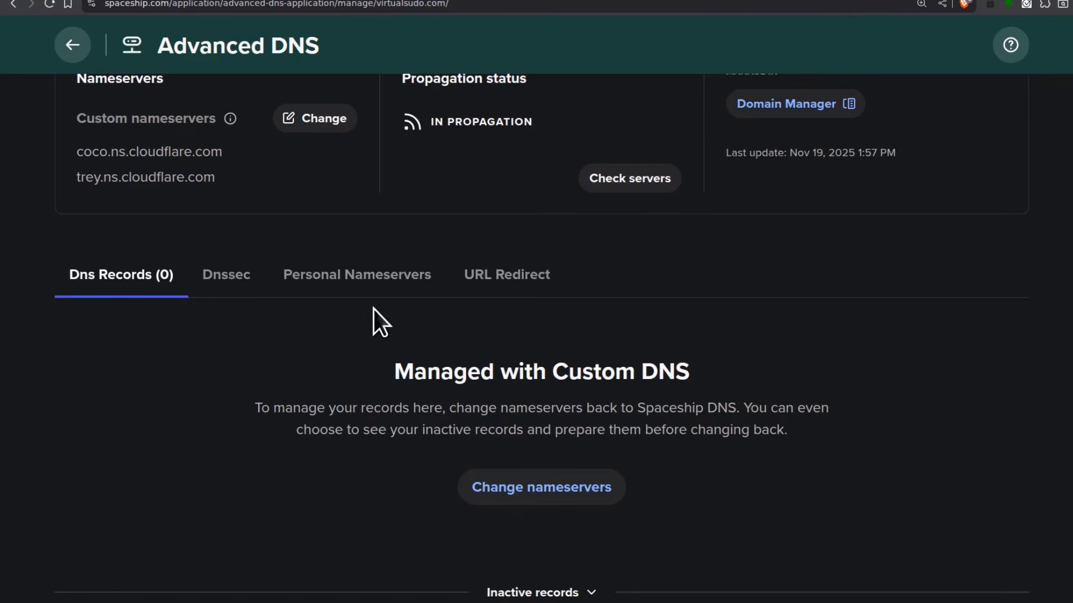
Add an empty personal nameserver record, then switch to the Plesk tab
{"action": "left_click", "coordinate": [352, 285]}
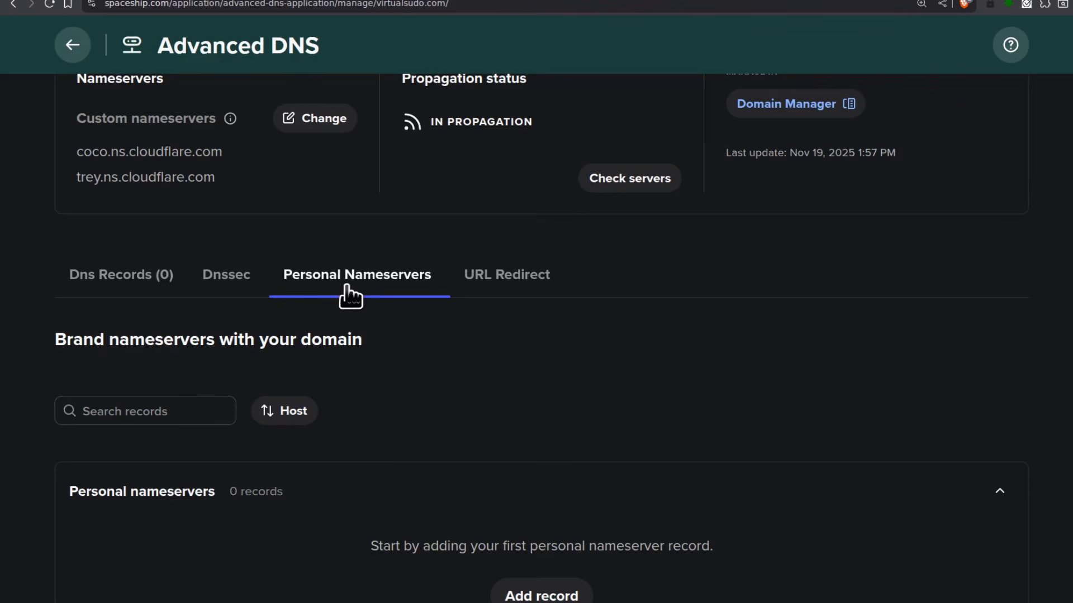
{"action": "scroll", "coordinate": [402, 335], "scroll_direction": "down", "scroll_amount": 2}
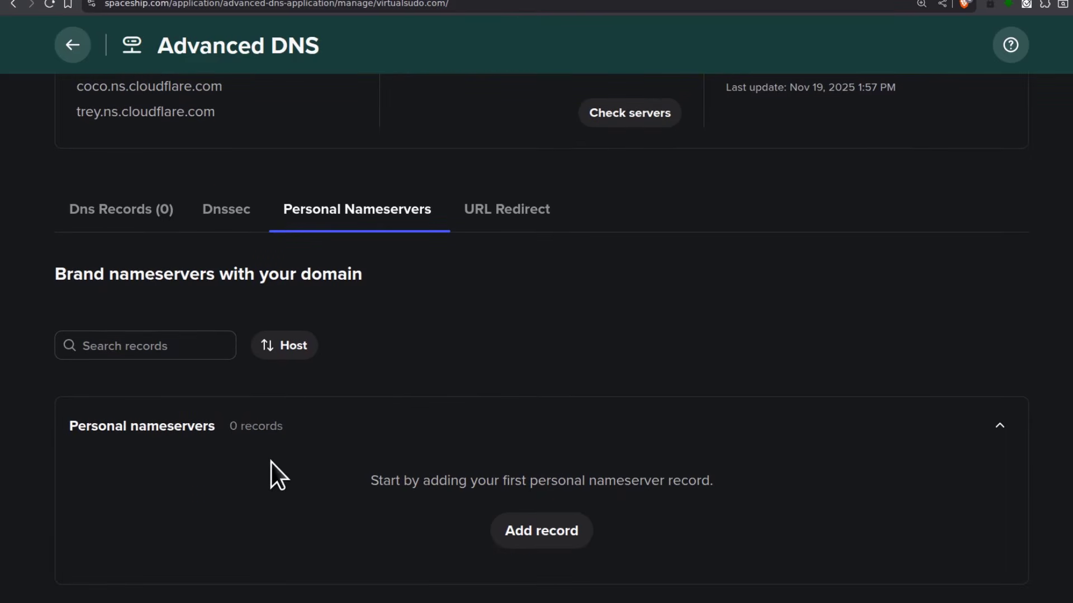
{"action": "left_click", "coordinate": [545, 534]}
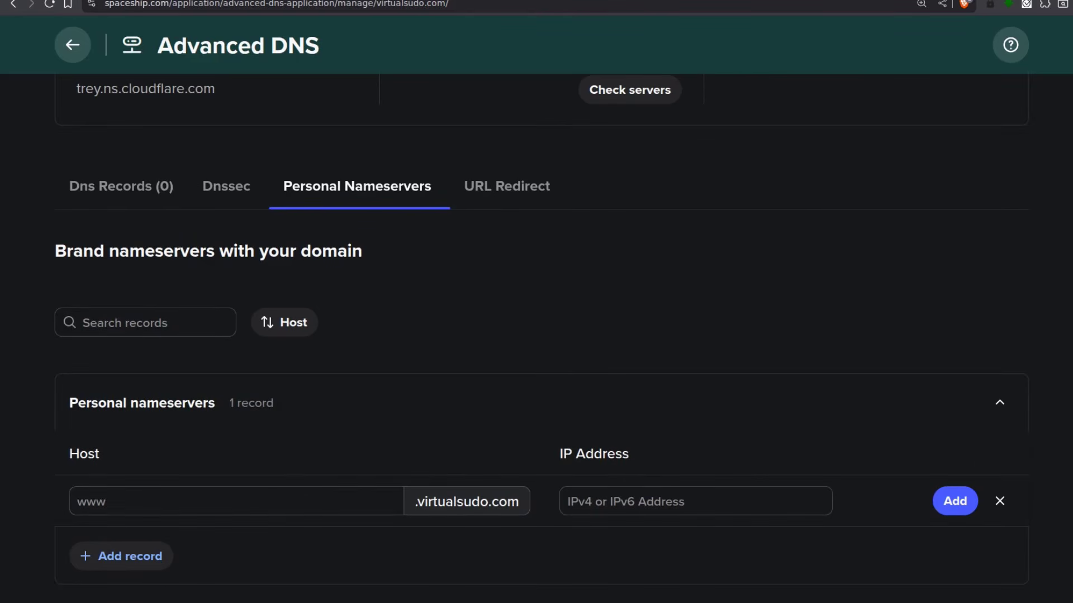
{"action": "key", "text": "ctrl+Tab"}
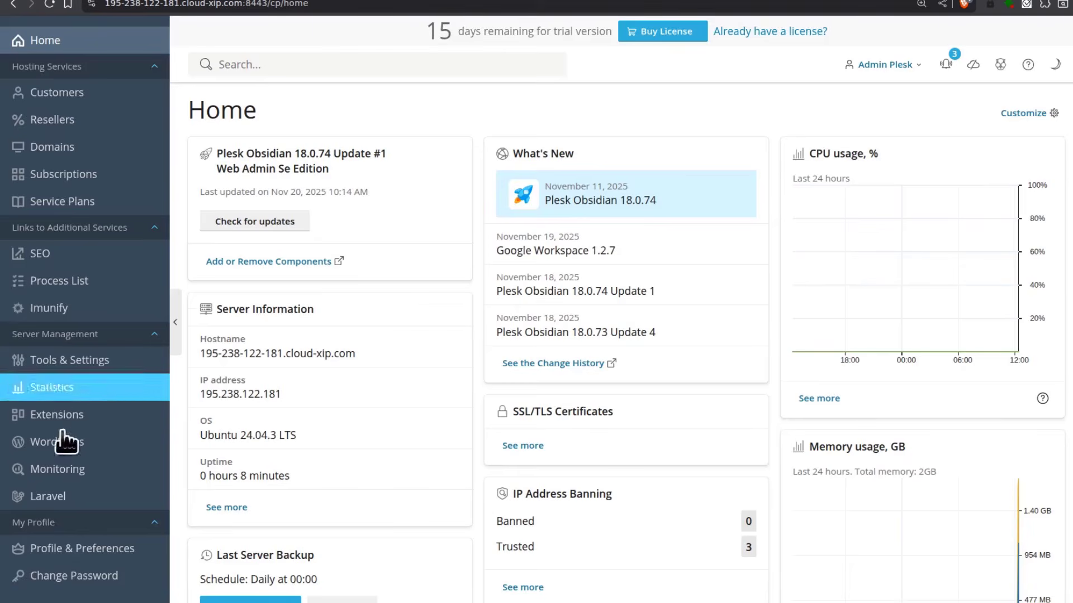
Go to Plesk's Tools & Settings page
{"action": "scroll", "coordinate": [84, 500], "scroll_direction": "down", "scroll_amount": 3}
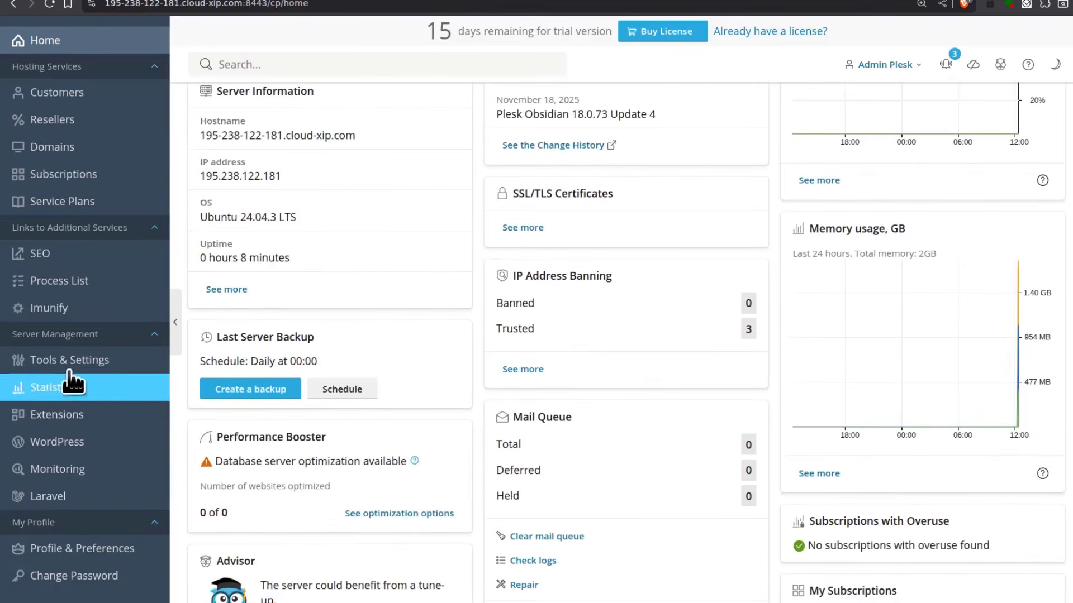
{"action": "left_click", "coordinate": [101, 360]}
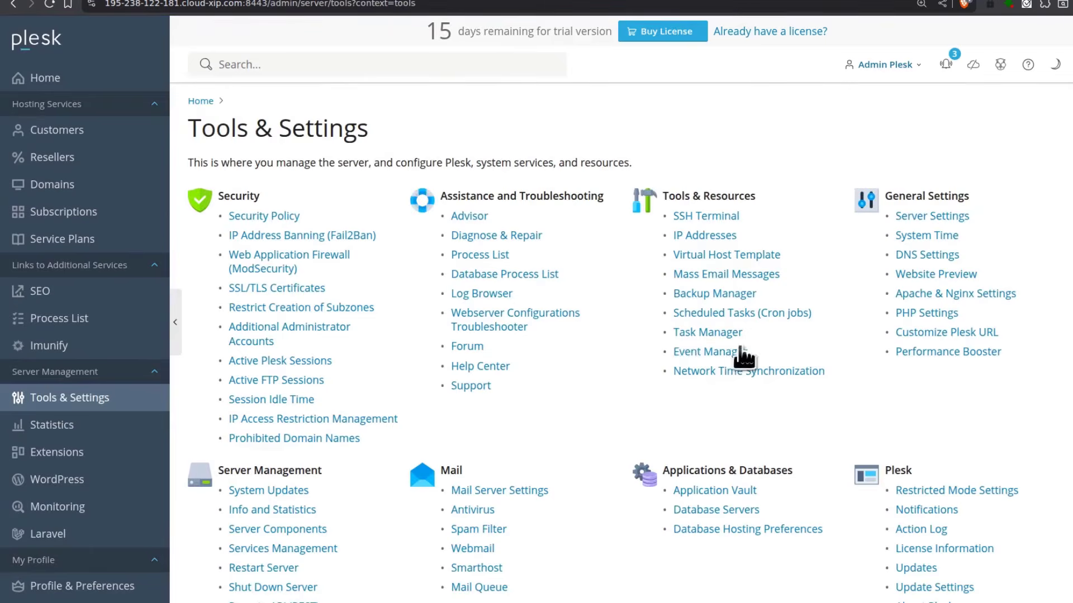
{"action": "scroll", "coordinate": [551, 420], "scroll_direction": "up", "scroll_amount": 3, "text": "ctrl"}
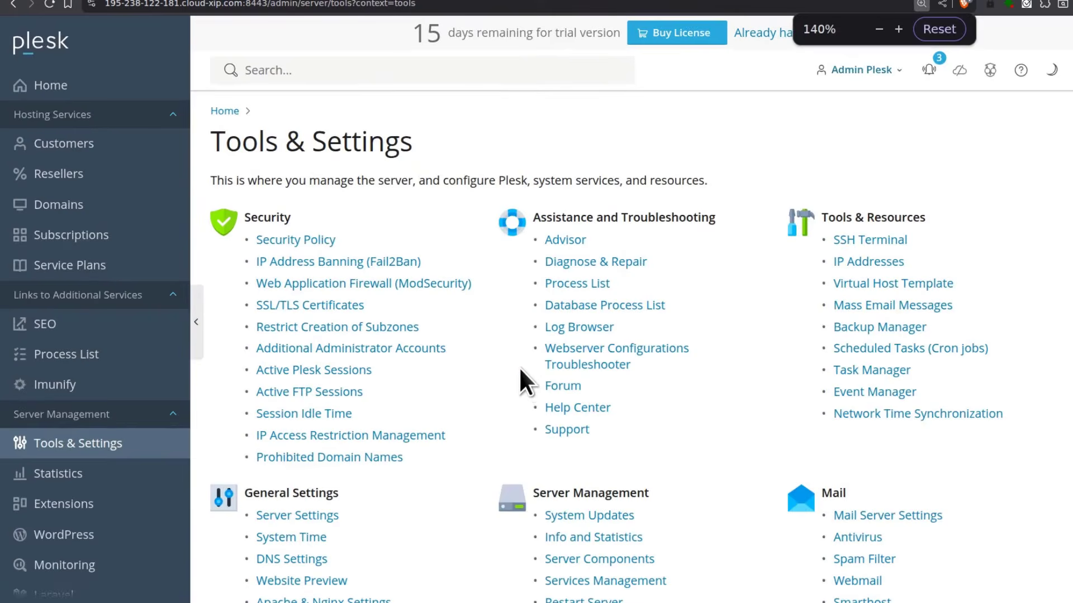
{"action": "scroll", "coordinate": [503, 368], "scroll_direction": "down", "scroll_amount": 2}
{"action": "scroll", "coordinate": [441, 369], "scroll_direction": "up", "scroll_amount": 1, "text": "ctrl"}
{"action": "scroll", "coordinate": [430, 380], "scroll_direction": "down", "scroll_amount": 3}
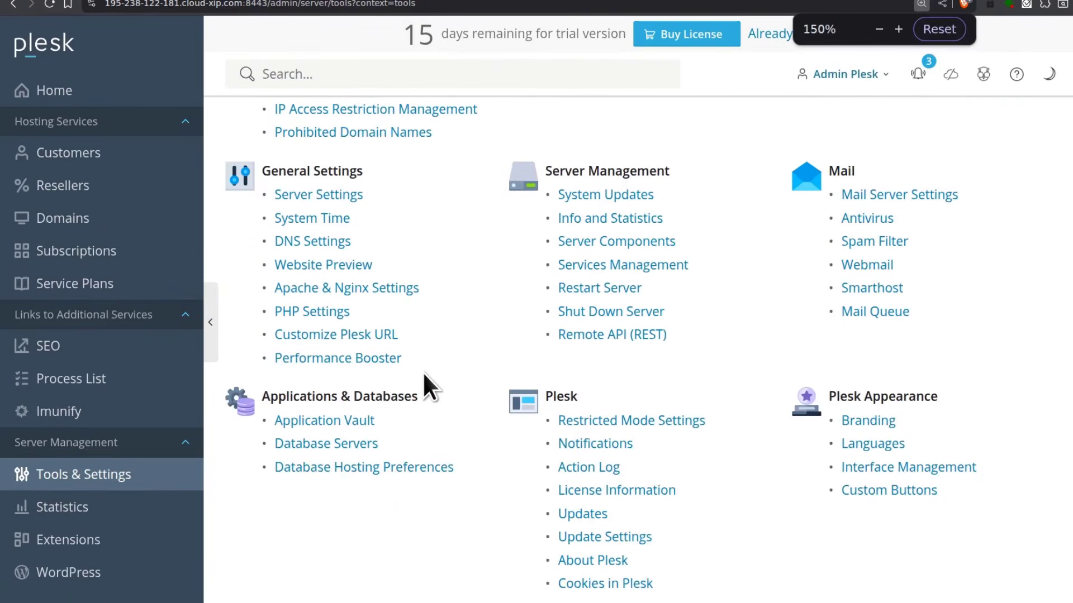
Open DNS Settings and inspect the template's ns1.<domain> and ns2.<domain> NS records
{"action": "left_click", "coordinate": [301, 243]}
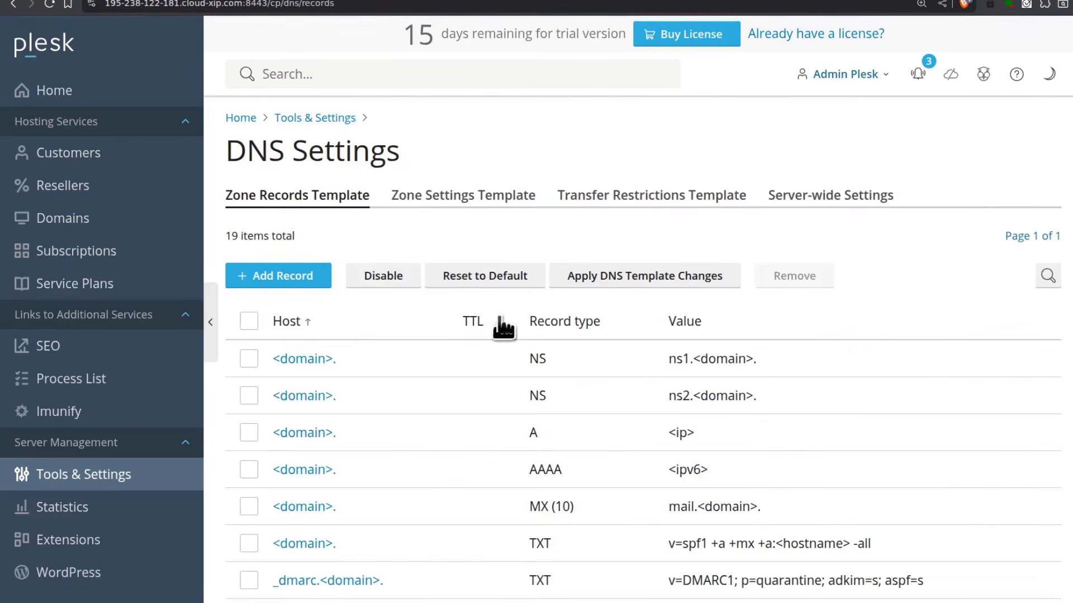
{"action": "scroll", "coordinate": [480, 324], "scroll_direction": "down", "scroll_amount": 3}
{"action": "scroll", "coordinate": [625, 324], "scroll_direction": "down", "scroll_amount": 1}
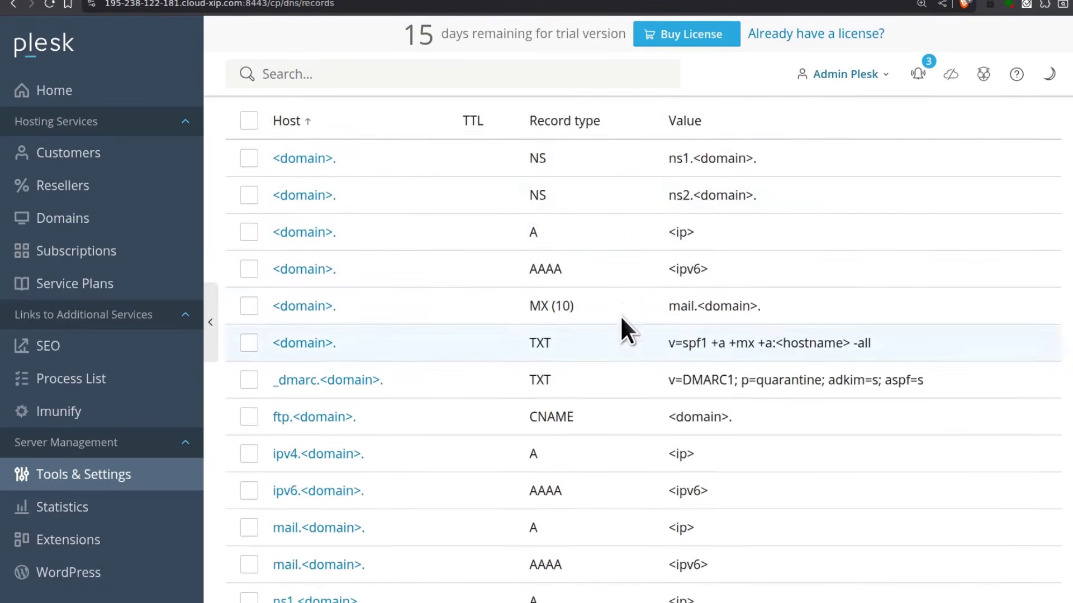
{"action": "scroll", "coordinate": [621, 317], "scroll_direction": "up", "scroll_amount": 3}
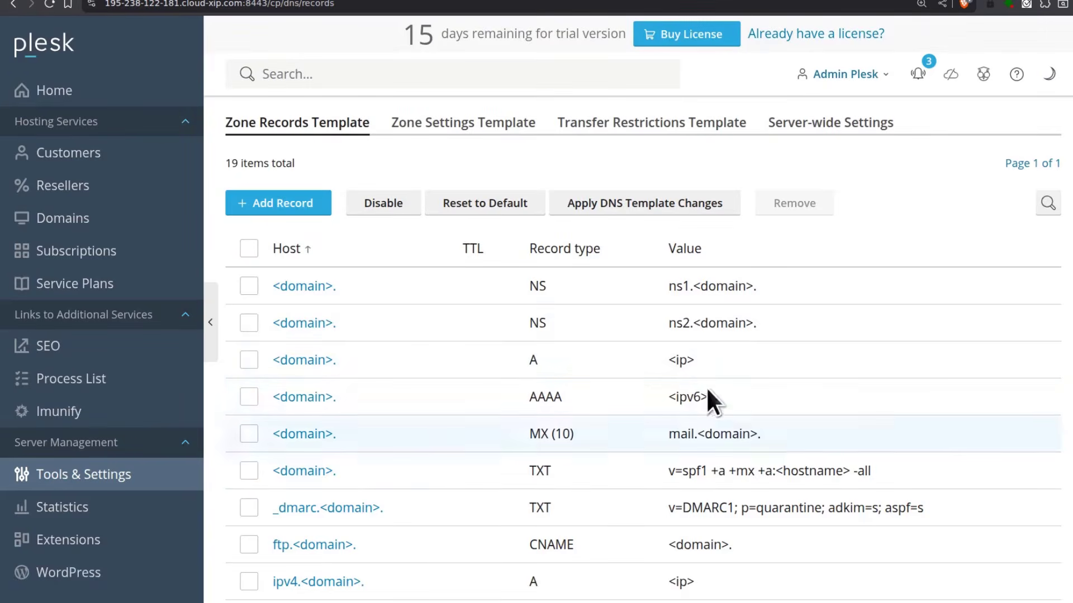
{"action": "left_click_drag", "start_coordinate": [670, 286], "coordinate": [690, 286]}
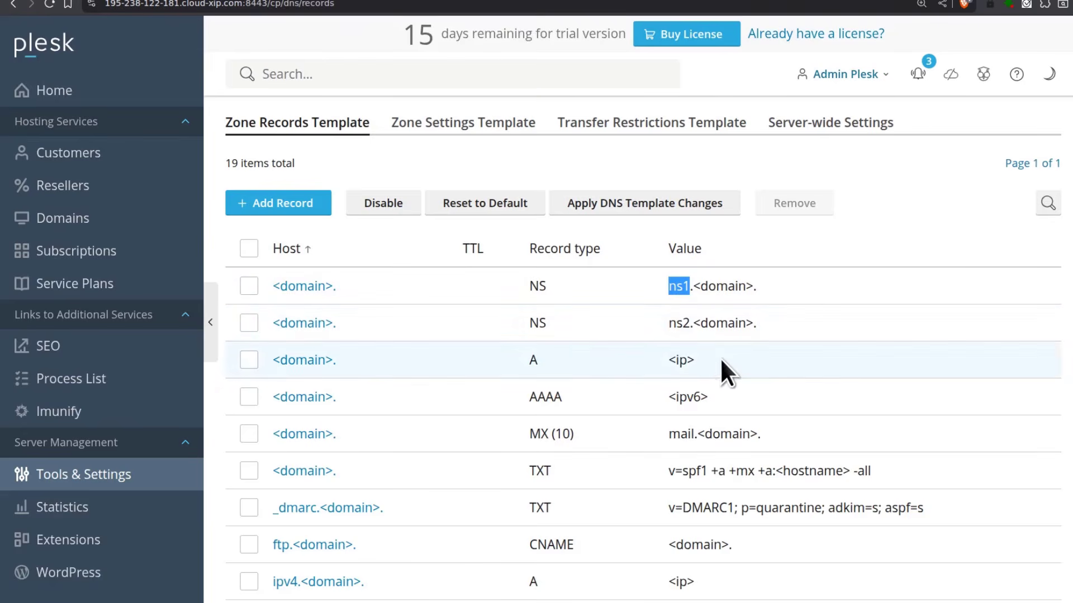
{"action": "left_click", "coordinate": [825, 181]}
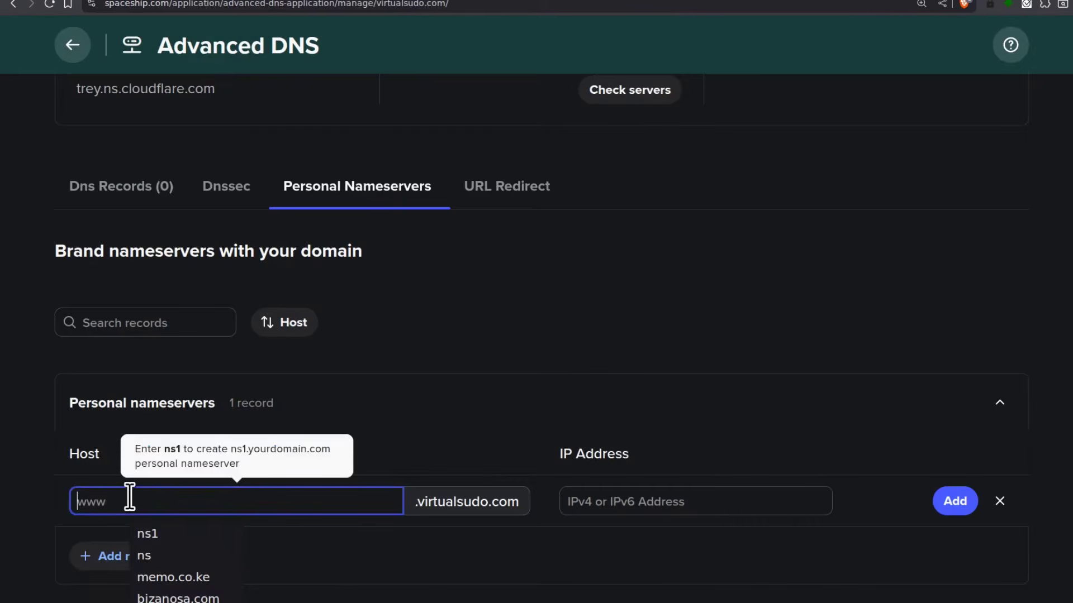
Add personal nameserver ns1 pointing to 195.238.122.181
{"action": "type", "text": "ns1"}
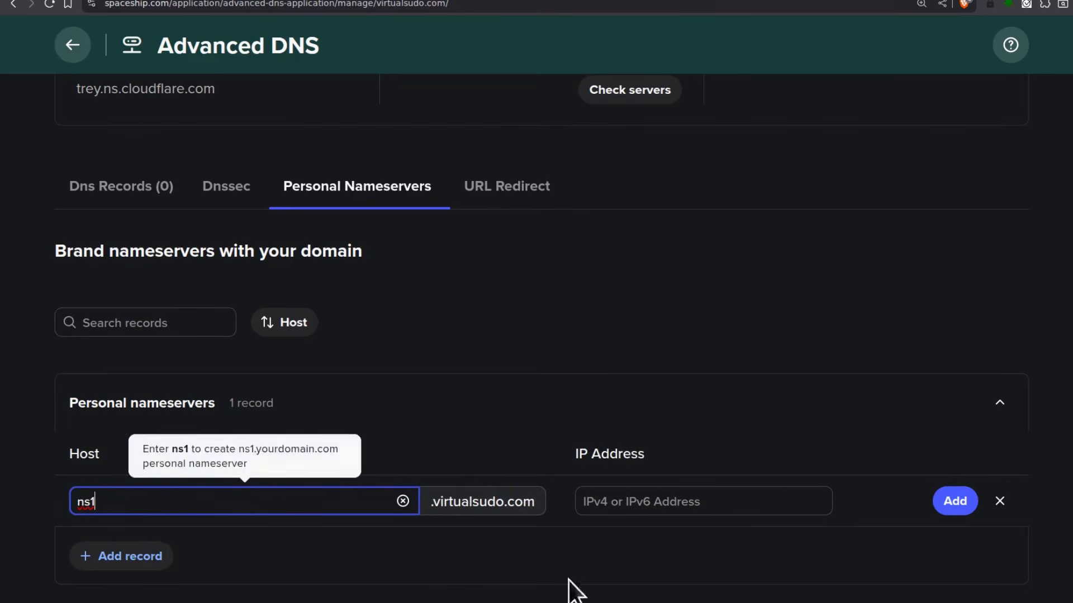
{"action": "left_click", "coordinate": [665, 501]}
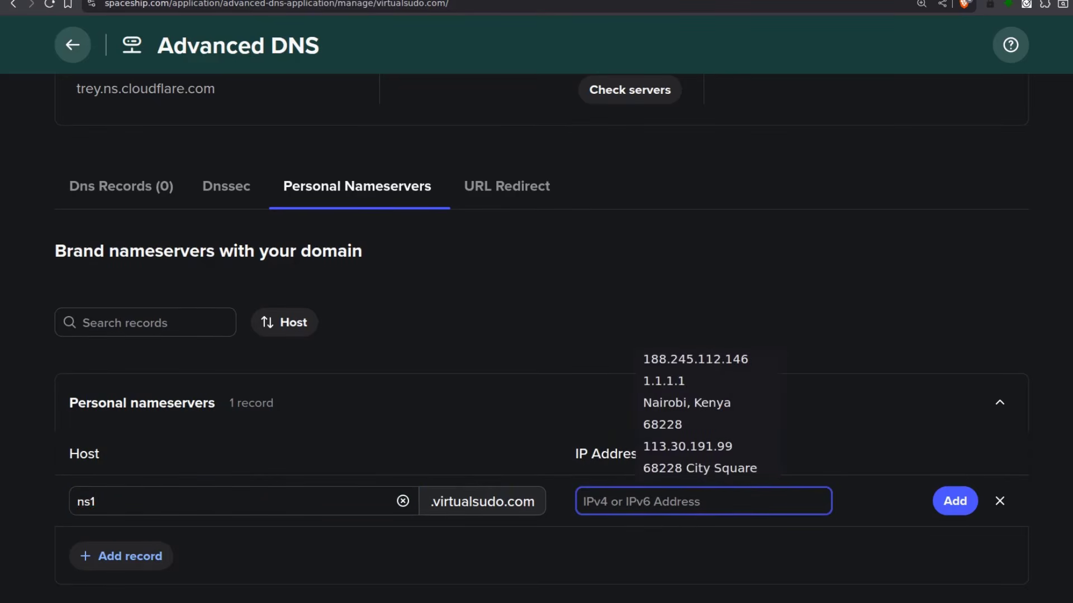
{"action": "key", "text": "ctrl+Tab"}
{"action": "key", "text": "ctrl+Tab"}
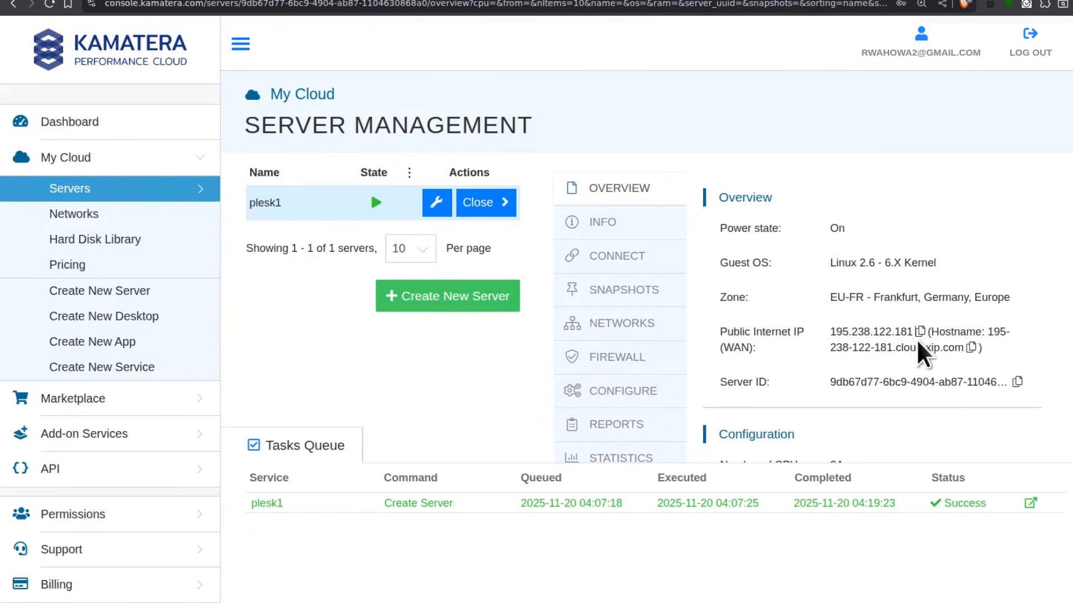
{"action": "key", "text": "ctrl+Tab"}
{"action": "left_click", "coordinate": [605, 503]}
{"action": "right_click", "coordinate": [609, 501]}
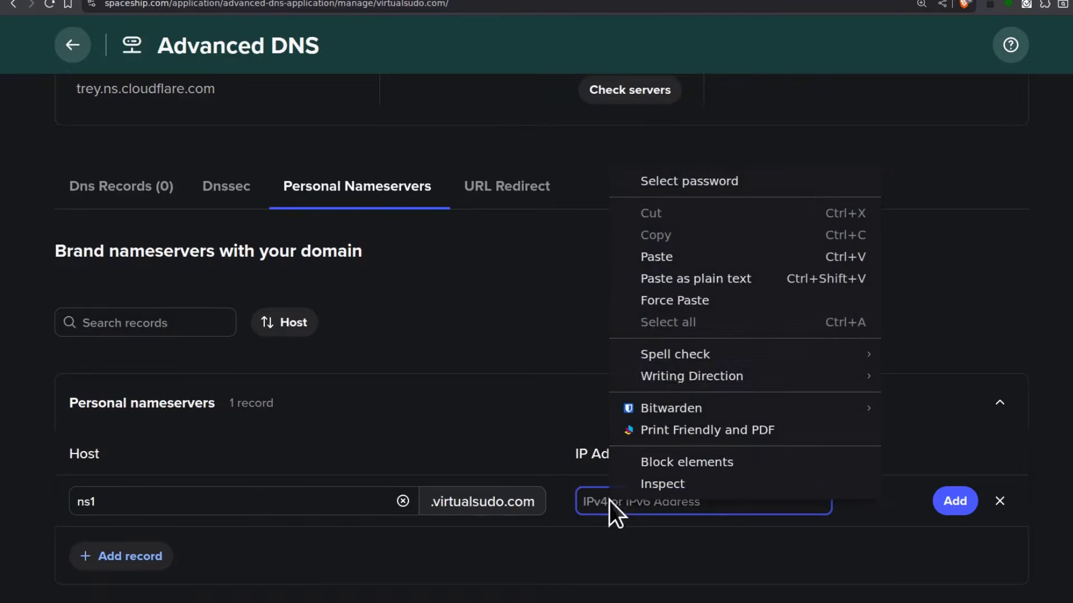
{"action": "left_click", "coordinate": [678, 276]}
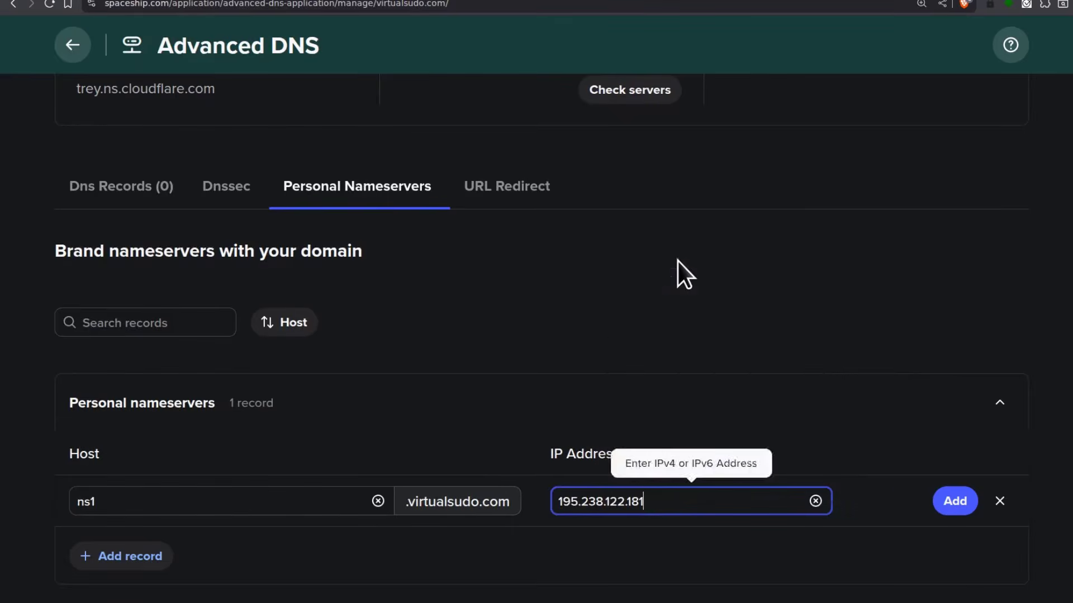
{"action": "left_click", "coordinate": [965, 511]}
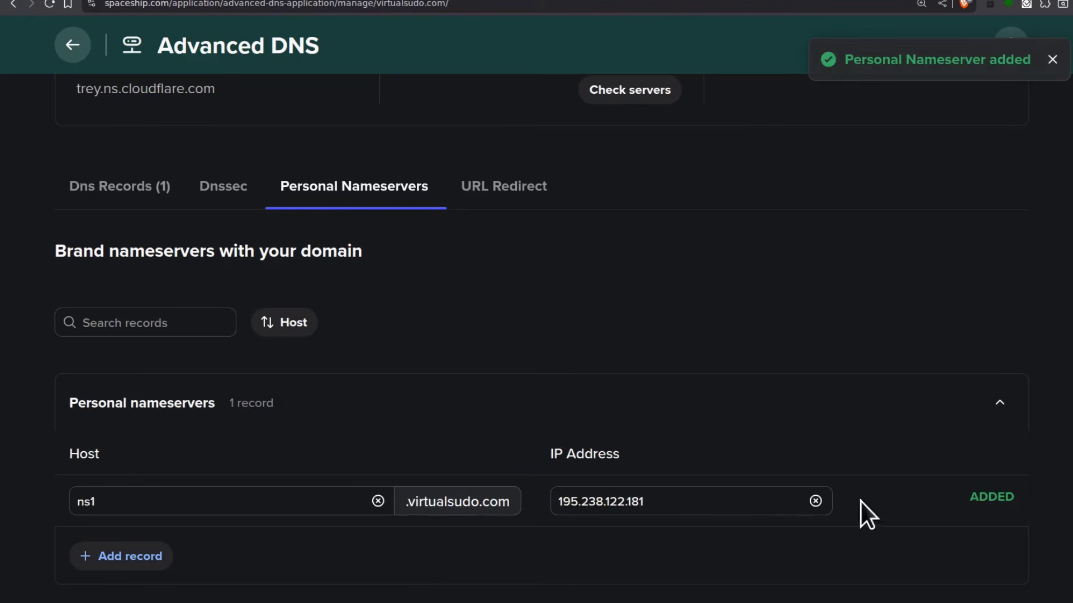
Add a second personal nameserver ns2 with the same IP 195.238.122.181
{"action": "left_click", "coordinate": [128, 558]}
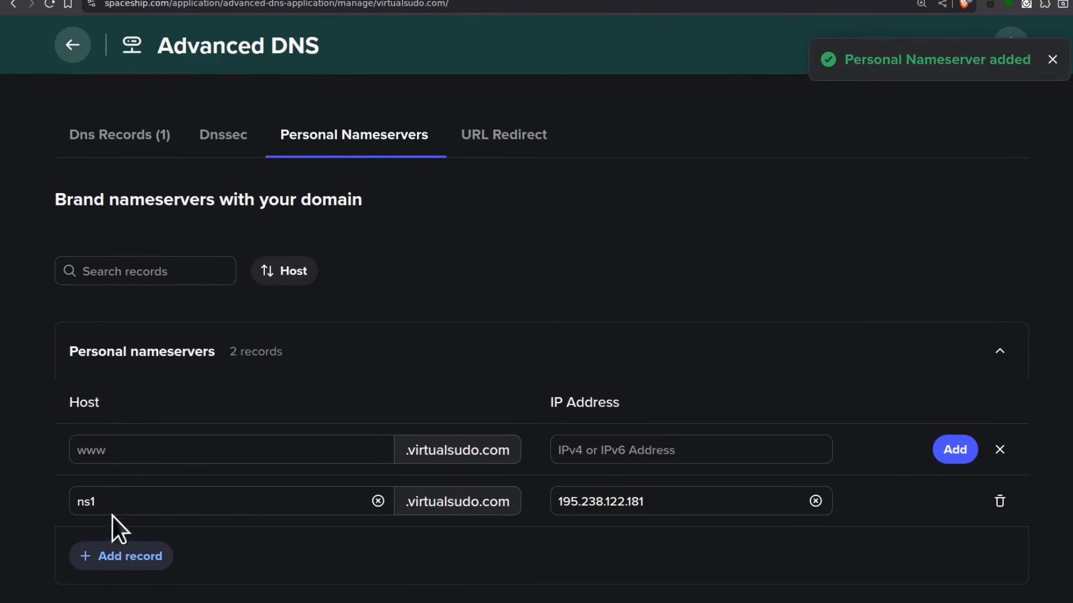
{"action": "left_click", "coordinate": [130, 449]}
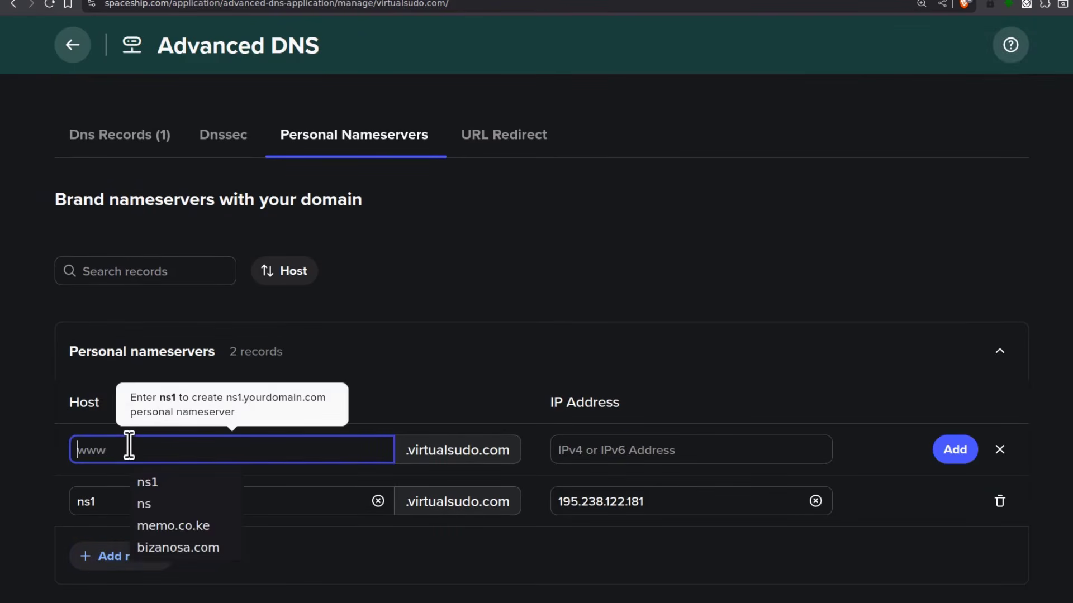
{"action": "type", "text": "ns2"}
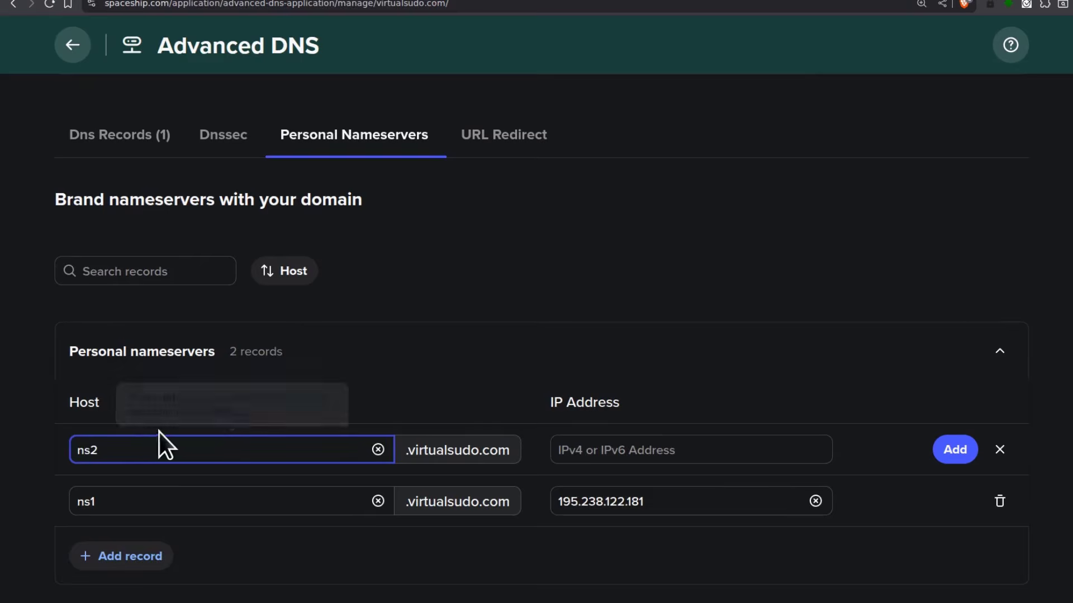
{"action": "left_click", "coordinate": [623, 447]}
{"action": "right_click", "coordinate": [624, 450]}
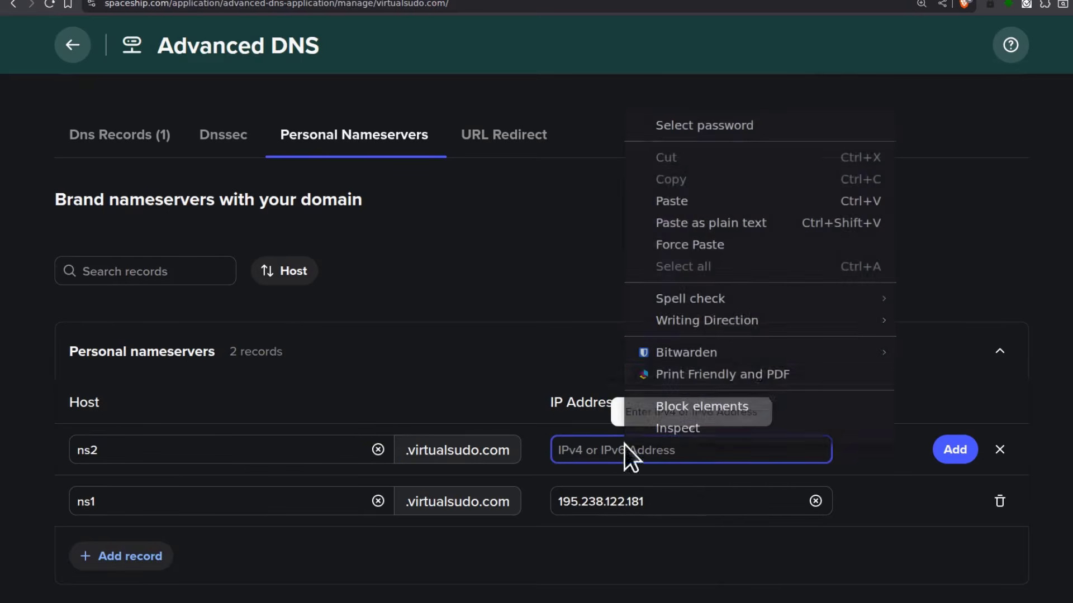
{"action": "left_click", "coordinate": [718, 223]}
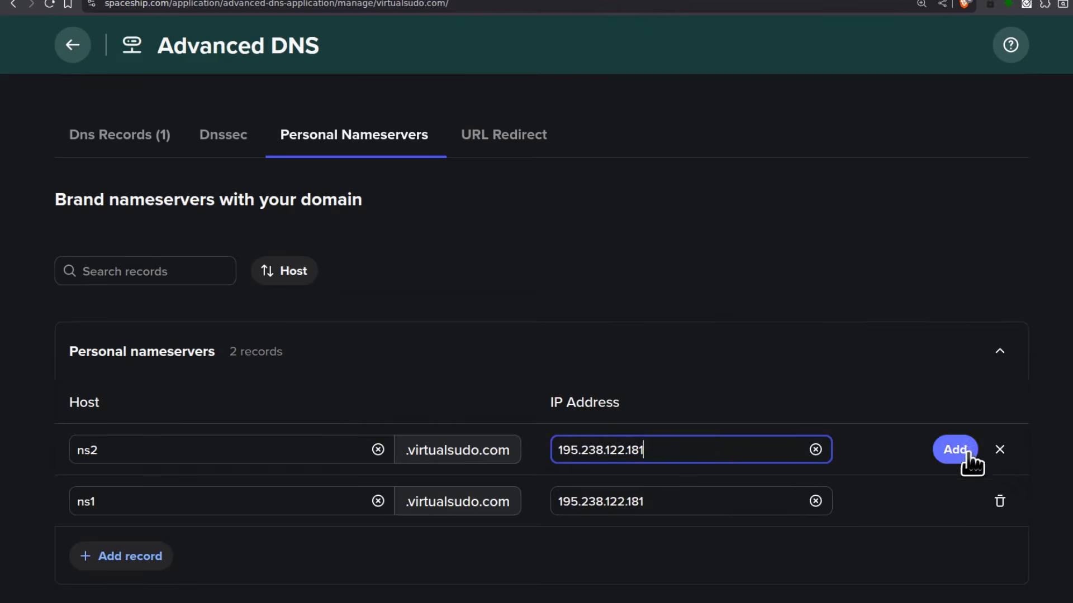
{"action": "left_click", "coordinate": [962, 450]}
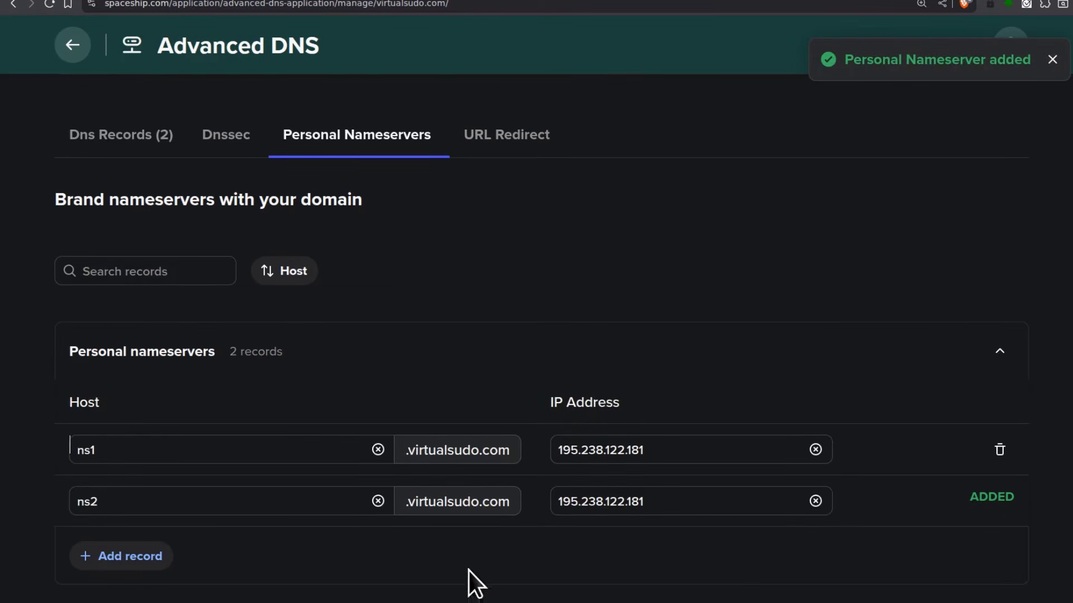
Copy the virtualsudo.com title from the top of the Advanced DNS page
{"action": "scroll", "coordinate": [306, 402], "scroll_direction": "up", "scroll_amount": 3}
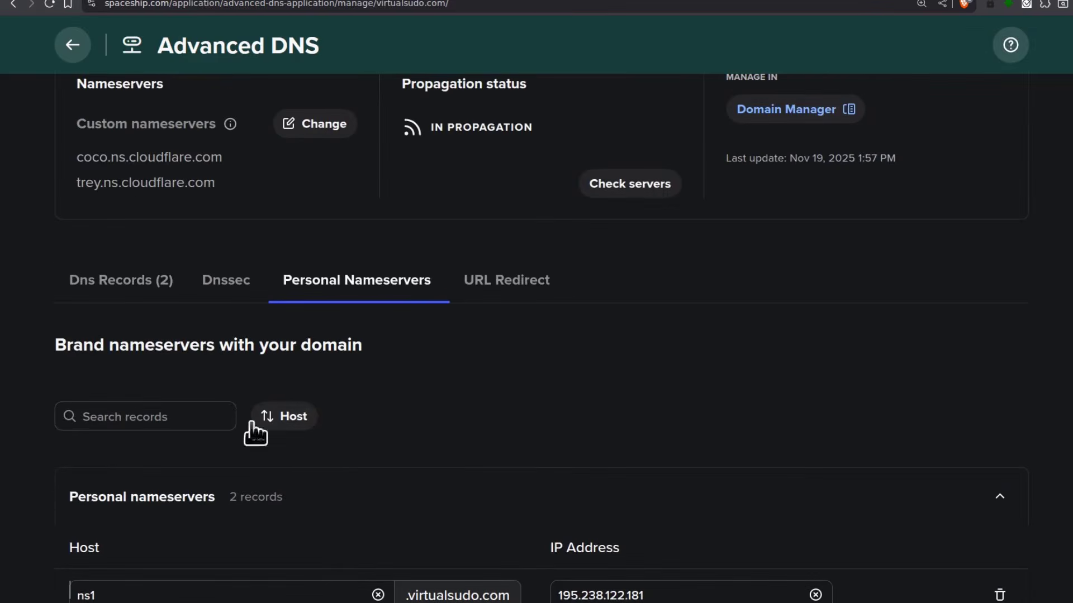
{"action": "scroll", "coordinate": [411, 413], "scroll_direction": "down", "scroll_amount": 3}
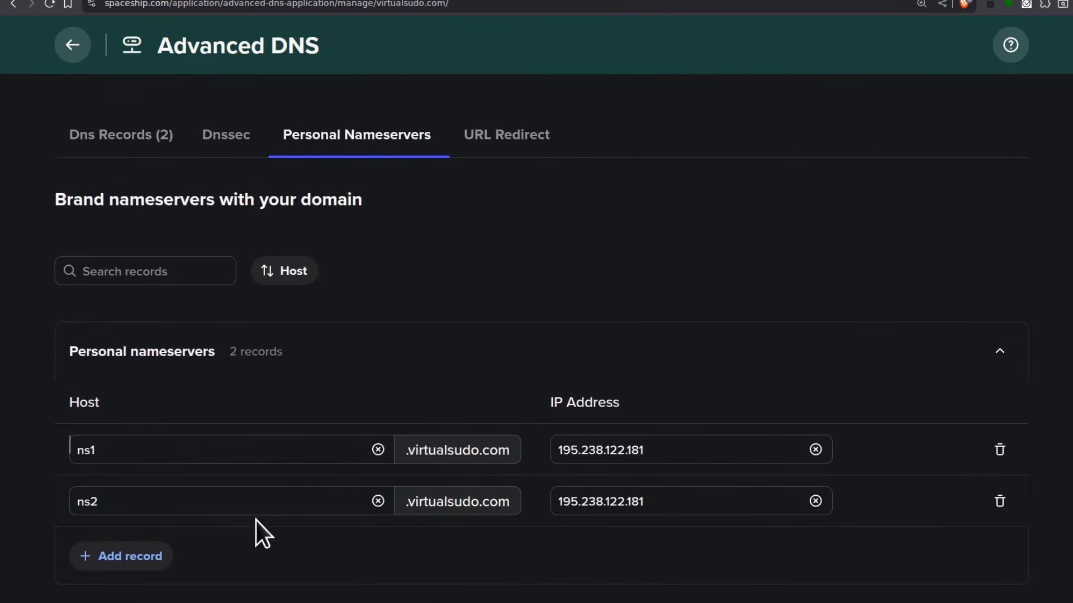
{"action": "scroll", "coordinate": [245, 521], "scroll_direction": "up", "scroll_amount": 2}
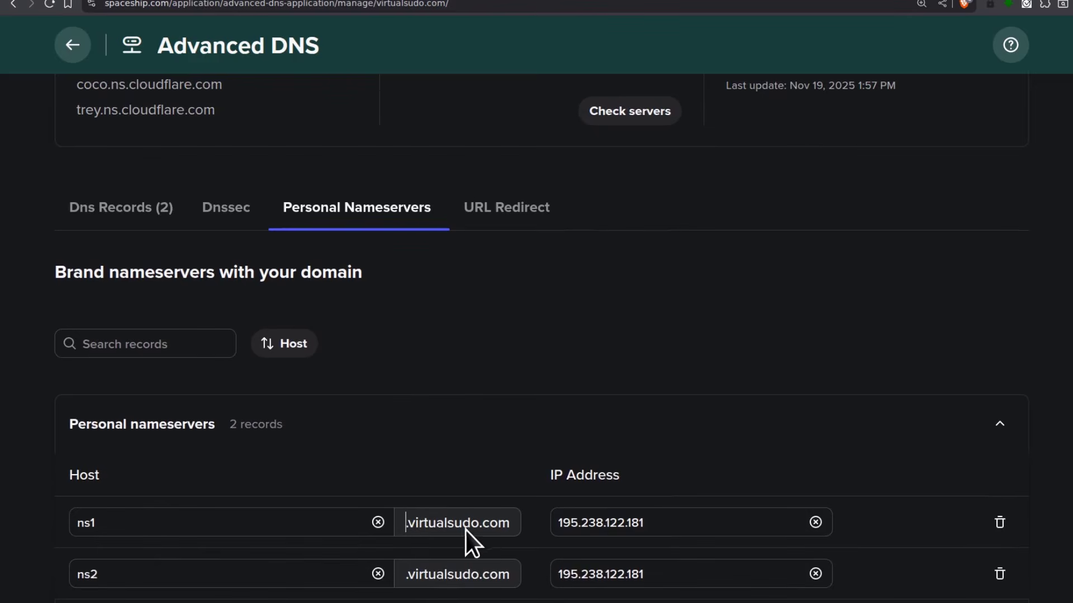
{"action": "scroll", "coordinate": [423, 358], "scroll_direction": "up", "scroll_amount": 6}
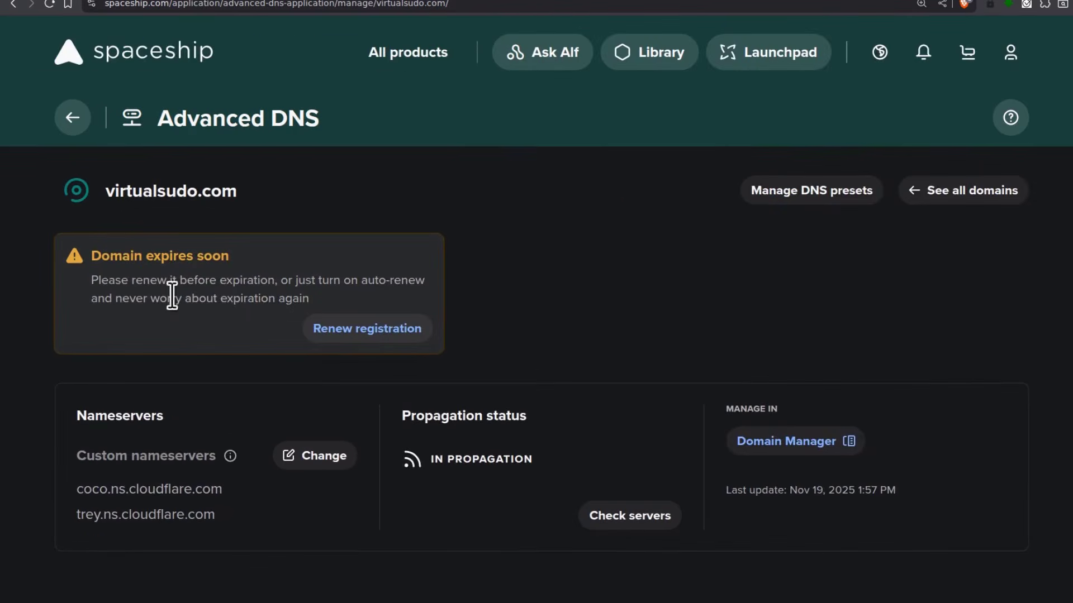
{"action": "left_click_drag", "start_coordinate": [104, 191], "coordinate": [236, 190]}
{"action": "right_click", "coordinate": [221, 191]}
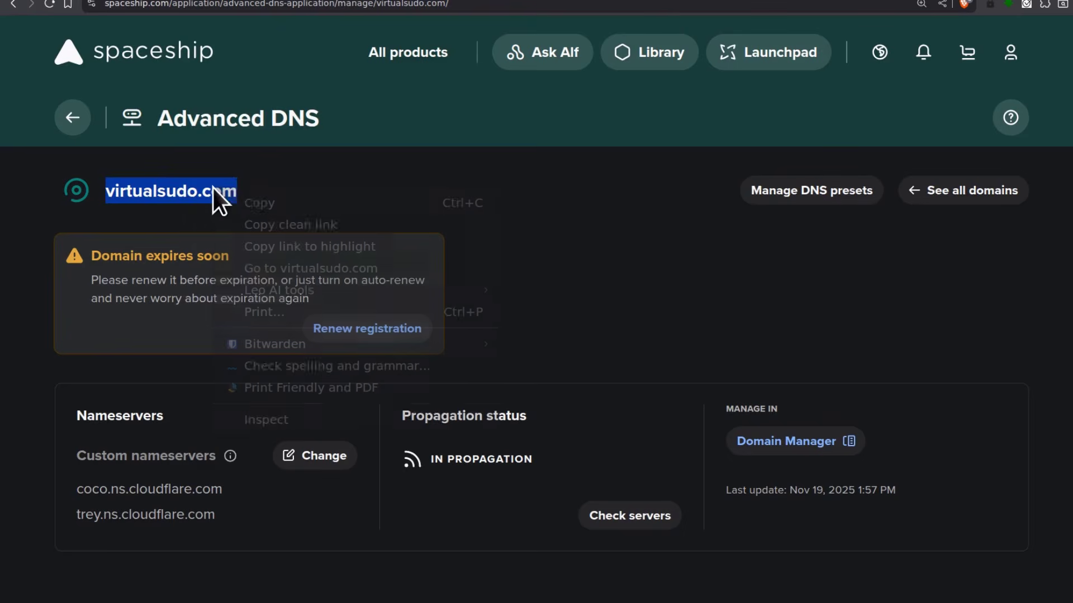
{"action": "left_click", "coordinate": [288, 199]}
{"action": "scroll", "coordinate": [301, 335], "scroll_direction": "down", "scroll_amount": 1}
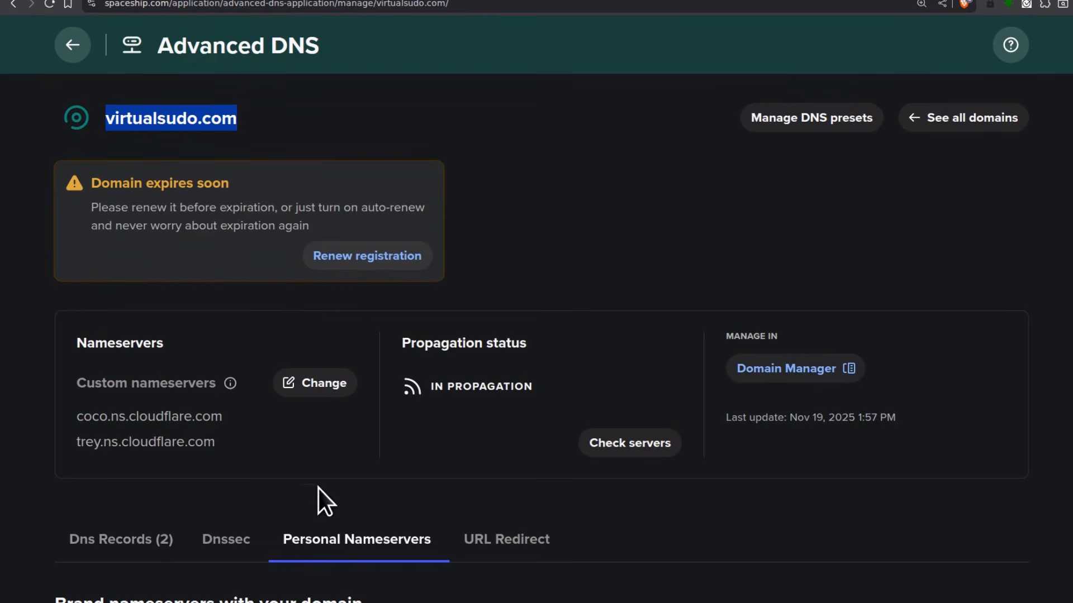
Replace the first custom nameserver with ns1.virtualsudo.com
{"action": "left_click", "coordinate": [317, 383]}
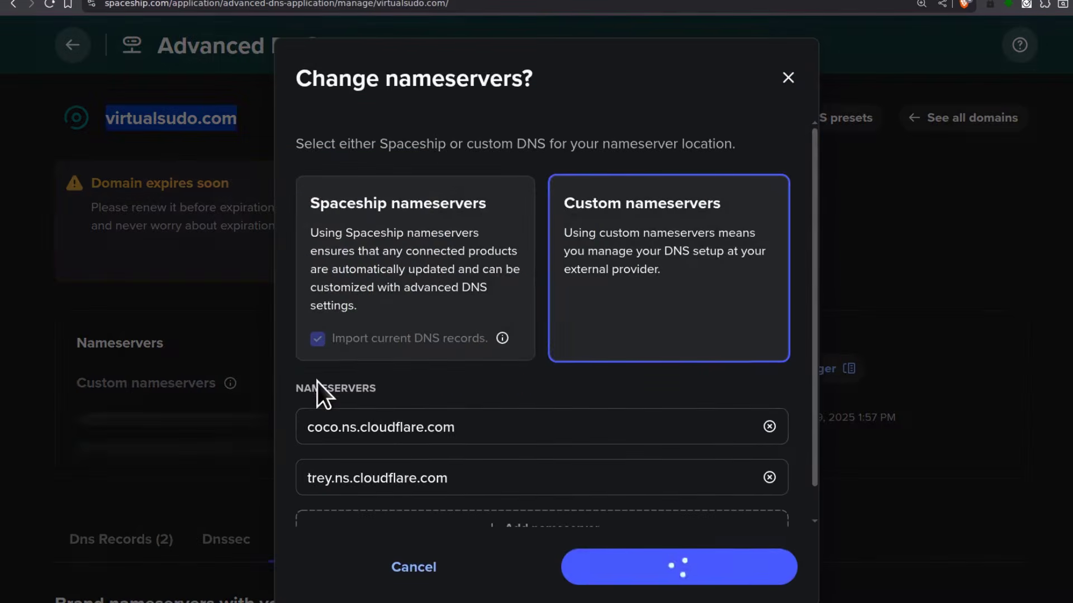
{"action": "left_click", "coordinate": [651, 275]}
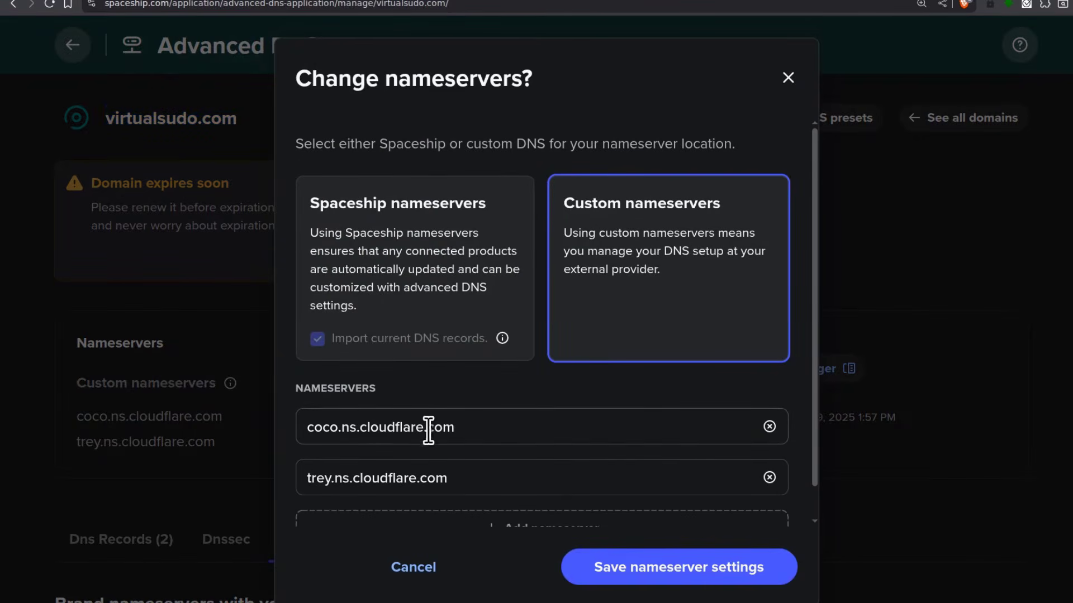
{"action": "left_click", "coordinate": [373, 429]}
{"action": "key", "text": "ctrl+a"}
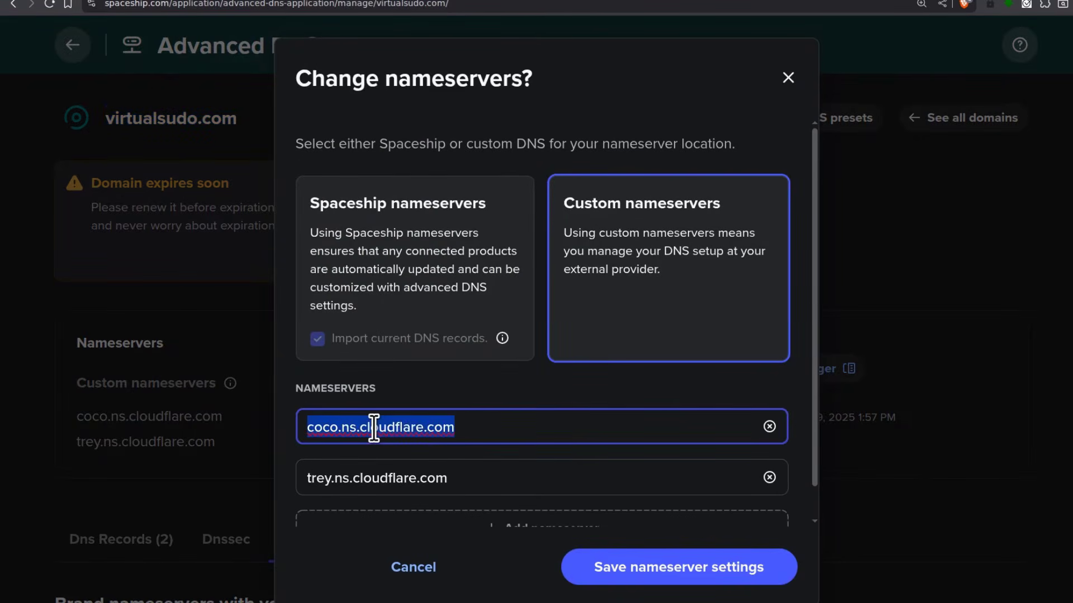
{"action": "type", "text": "ns"}
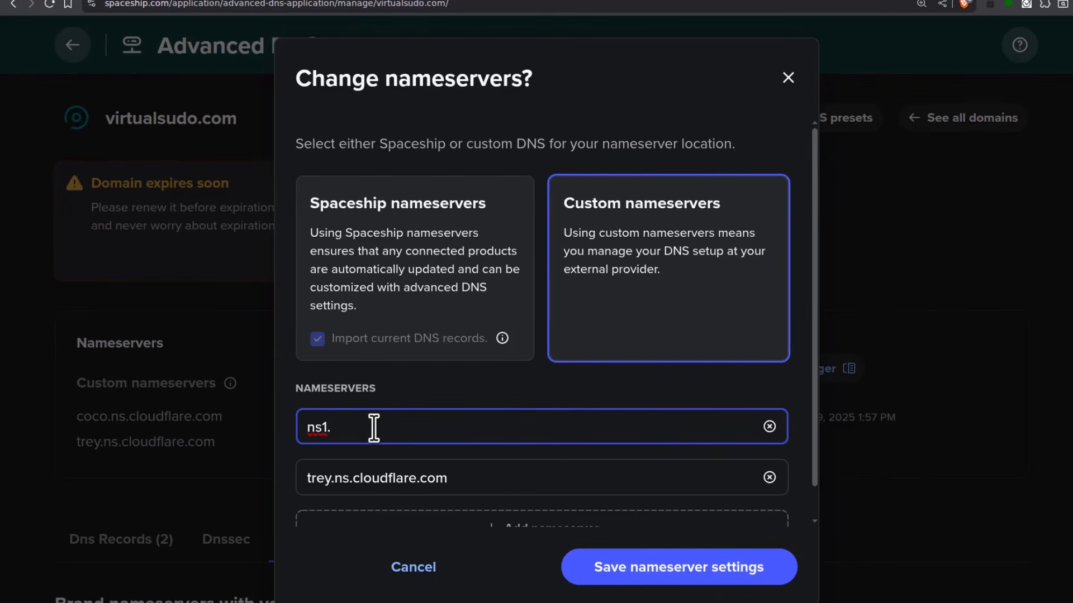
{"action": "type", "text": "1."}
{"action": "key", "text": "ctrl+v"}
{"action": "key", "text": "ctrl+a"}
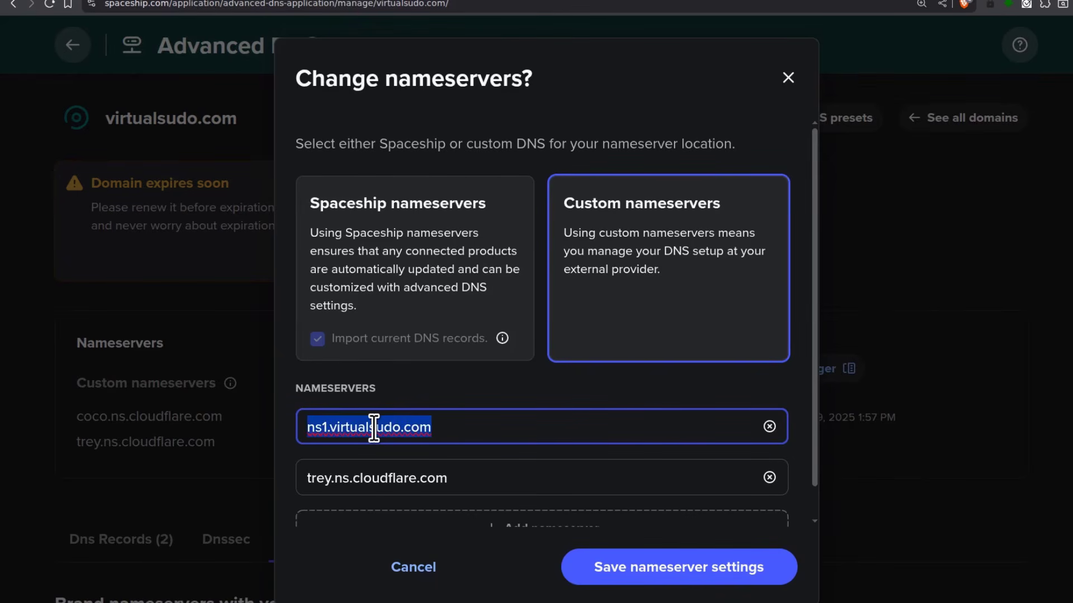
Set the second nameserver to ns2.virtualsudo.com, save, and confirm switching to Custom DNS
{"action": "left_click", "coordinate": [401, 480]}
{"action": "key", "text": "ctrl+a"}
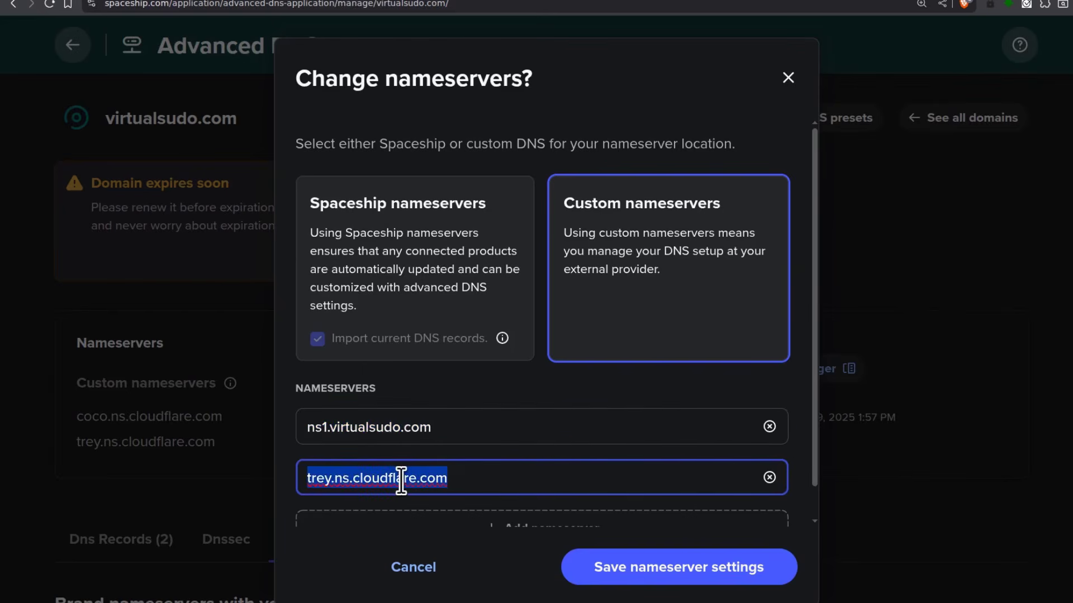
{"action": "key", "text": "ctrl+v"}
{"action": "key", "text": "ctrl+a"}
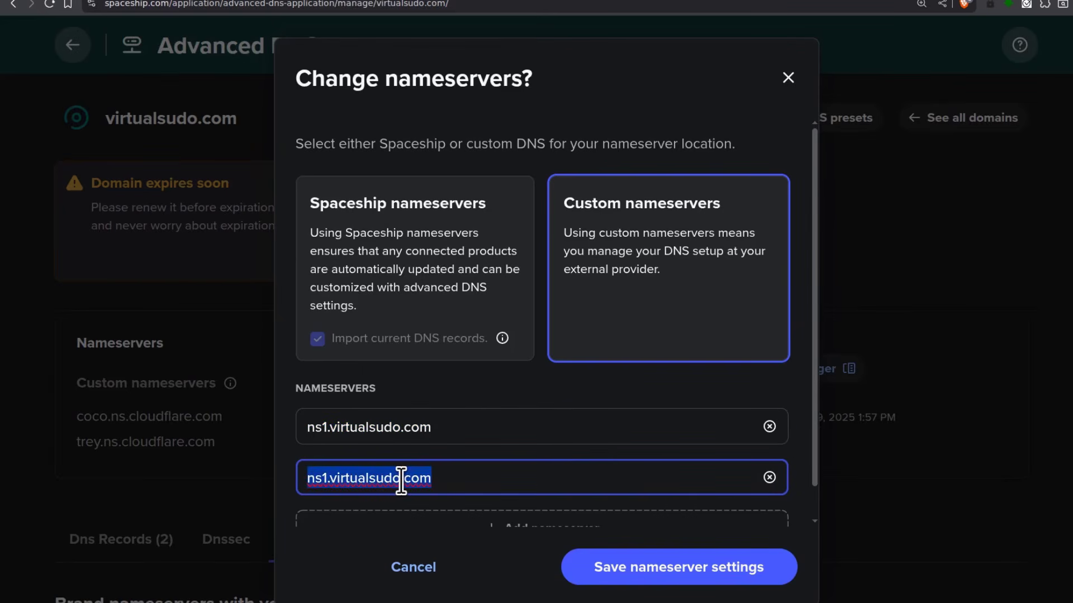
{"action": "key", "text": "Home"}
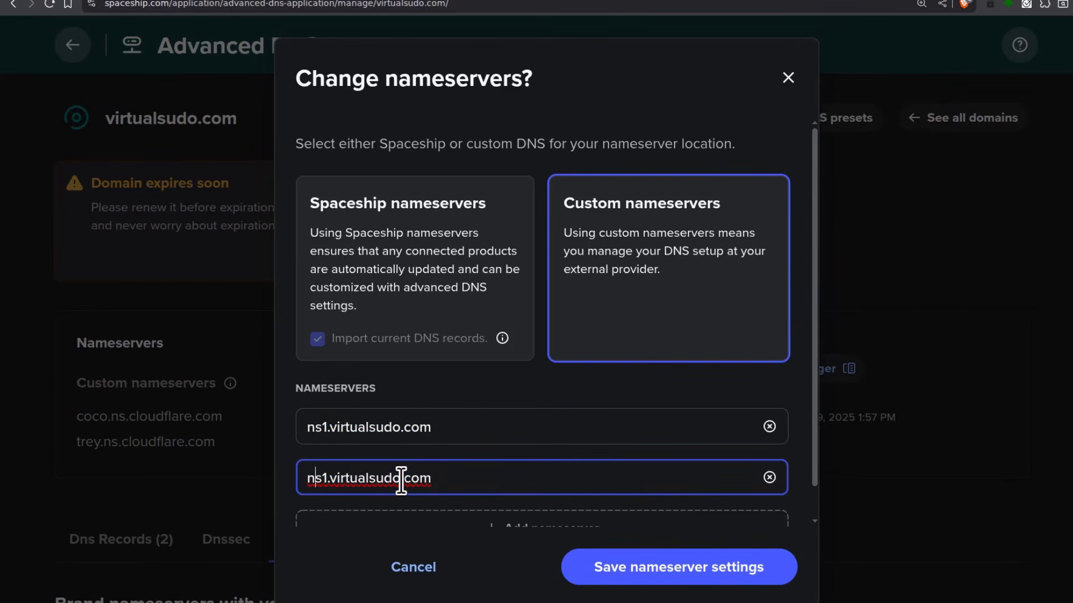
{"action": "key", "text": "Right"}
{"action": "key", "text": "Right"}
{"action": "key", "text": "Right"}
{"action": "key", "text": "BackSpace"}
{"action": "type", "text": "2"}
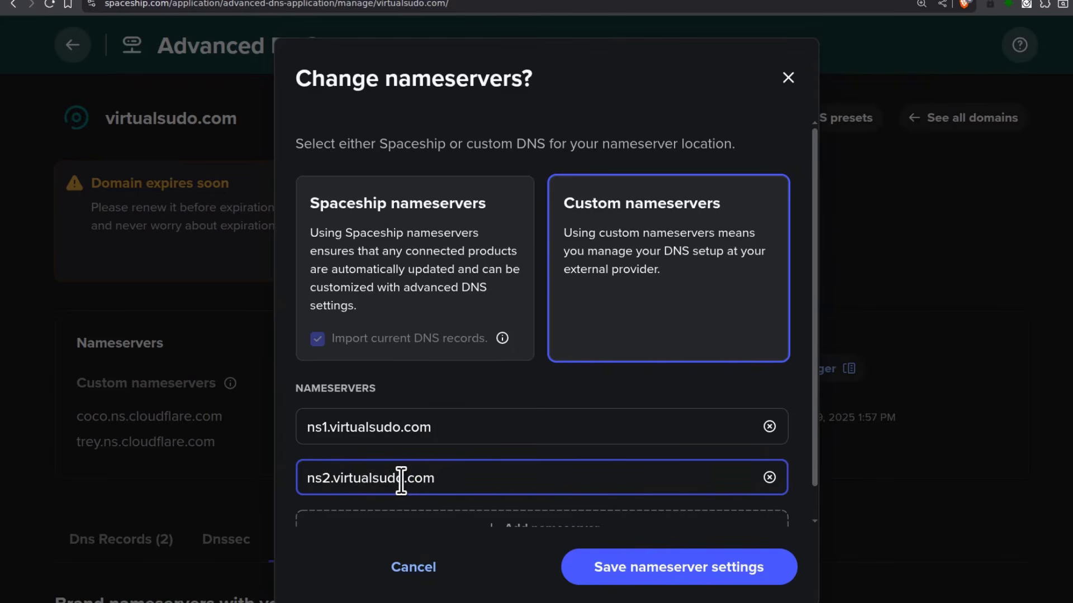
{"action": "scroll", "coordinate": [706, 455], "scroll_direction": "down", "scroll_amount": 1}
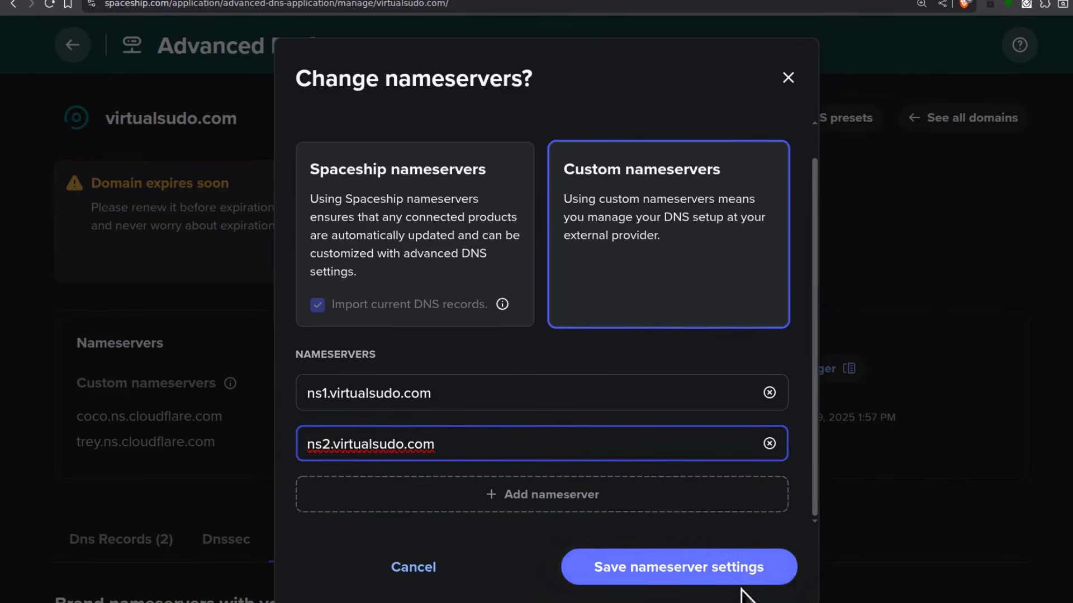
{"action": "left_click", "coordinate": [690, 570]}
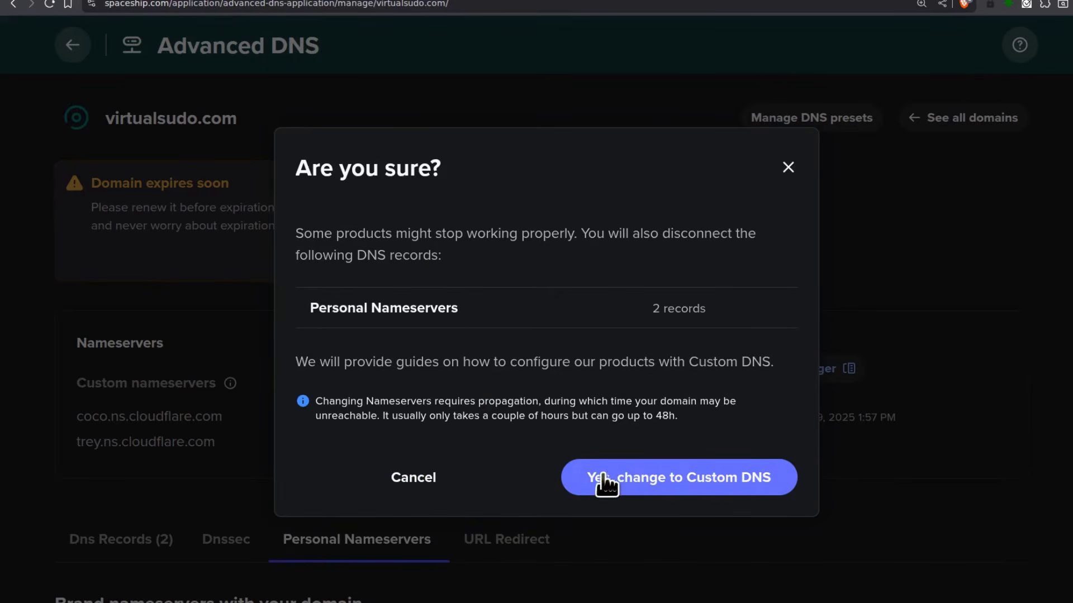
{"action": "left_click", "coordinate": [709, 480]}
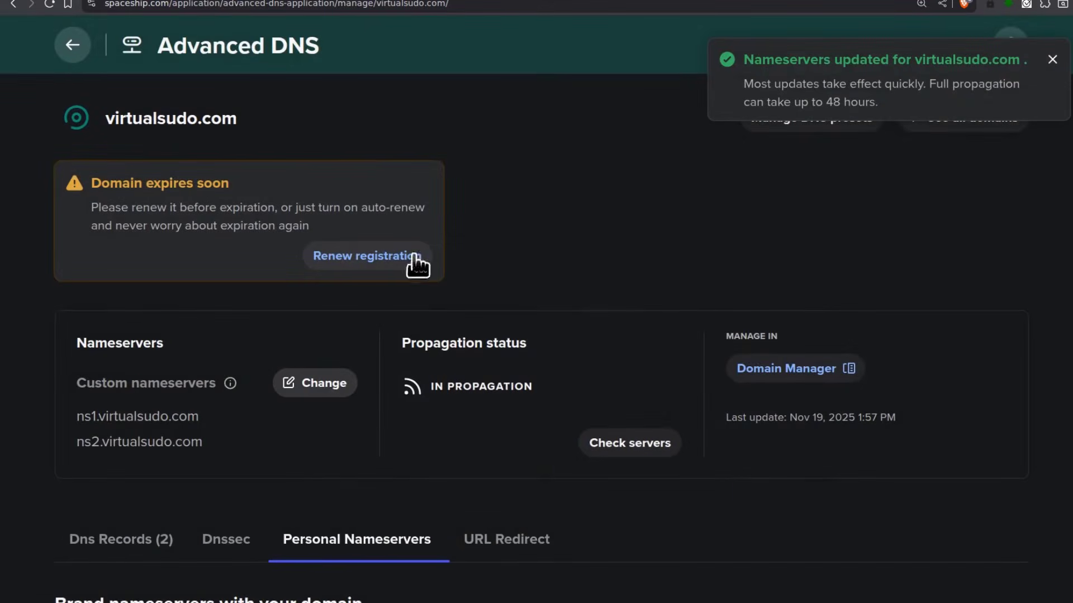
Copy virtualsudo.com from the Spaceship page header and return to the Plesk DNS Settings tab
{"action": "scroll", "coordinate": [257, 448], "scroll_direction": "down", "scroll_amount": 4}
{"action": "scroll", "coordinate": [259, 441], "scroll_direction": "up", "scroll_amount": 4}
{"action": "scroll", "coordinate": [223, 408], "scroll_direction": "down", "scroll_amount": 7}
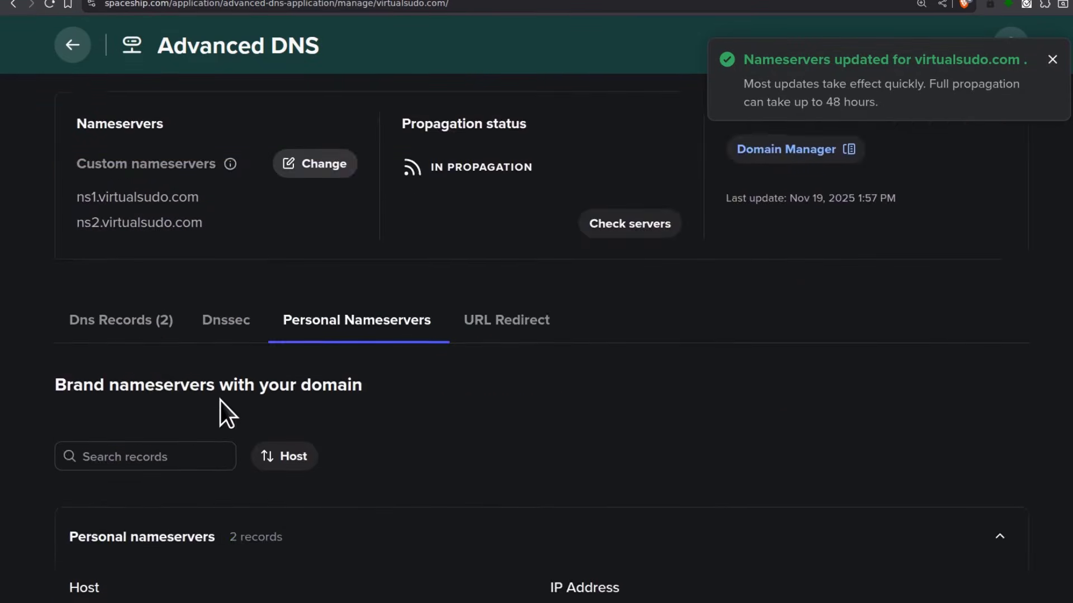
{"action": "scroll", "coordinate": [287, 425], "scroll_direction": "up", "scroll_amount": 5}
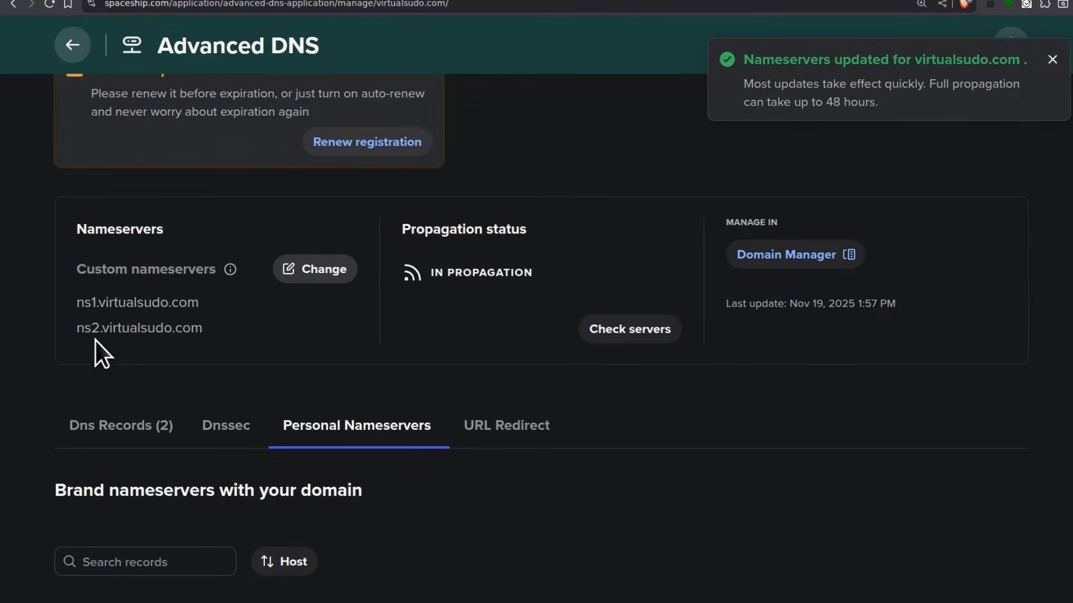
{"action": "left_click_drag", "start_coordinate": [75, 304], "coordinate": [199, 302]}
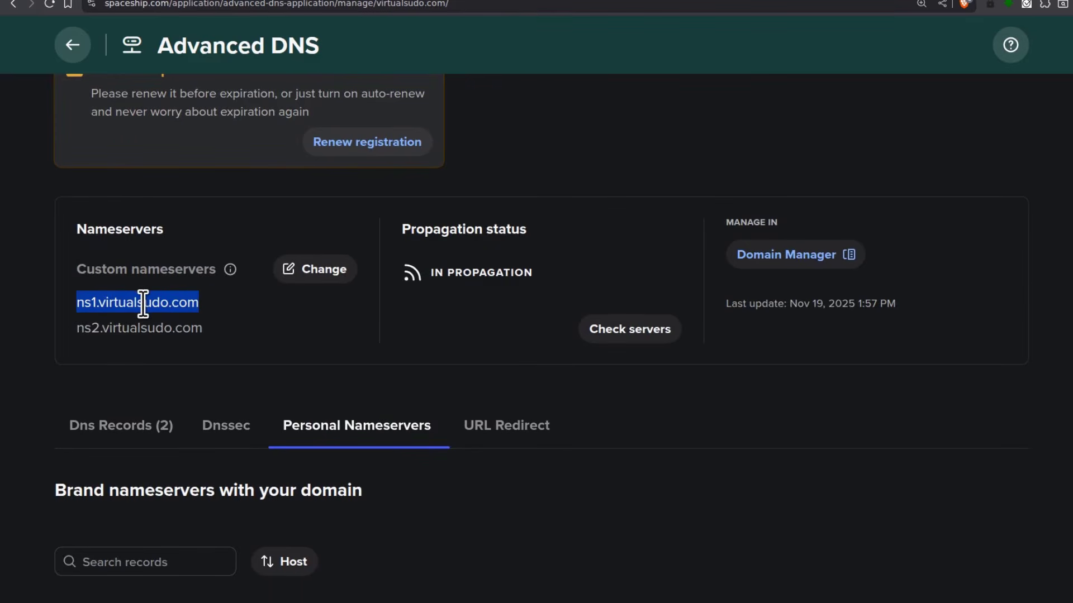
{"action": "scroll", "coordinate": [253, 310], "scroll_direction": "up", "scroll_amount": 3}
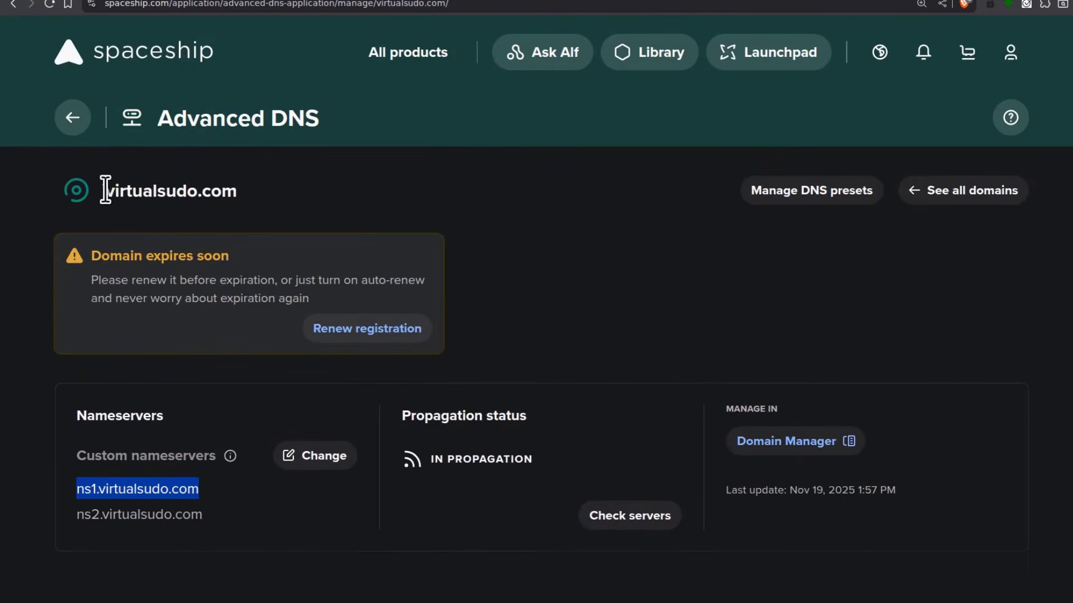
{"action": "left_click_drag", "start_coordinate": [105, 190], "coordinate": [237, 193]}
{"action": "right_click", "coordinate": [206, 194]}
{"action": "left_click", "coordinate": [276, 204]}
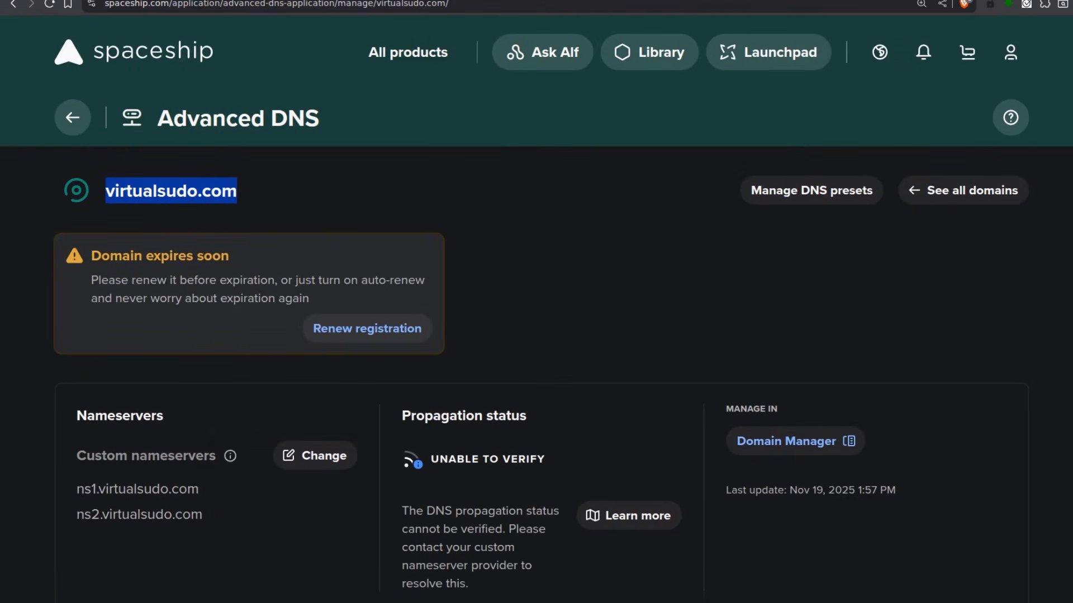
{"action": "key", "text": "ctrl+Tab"}
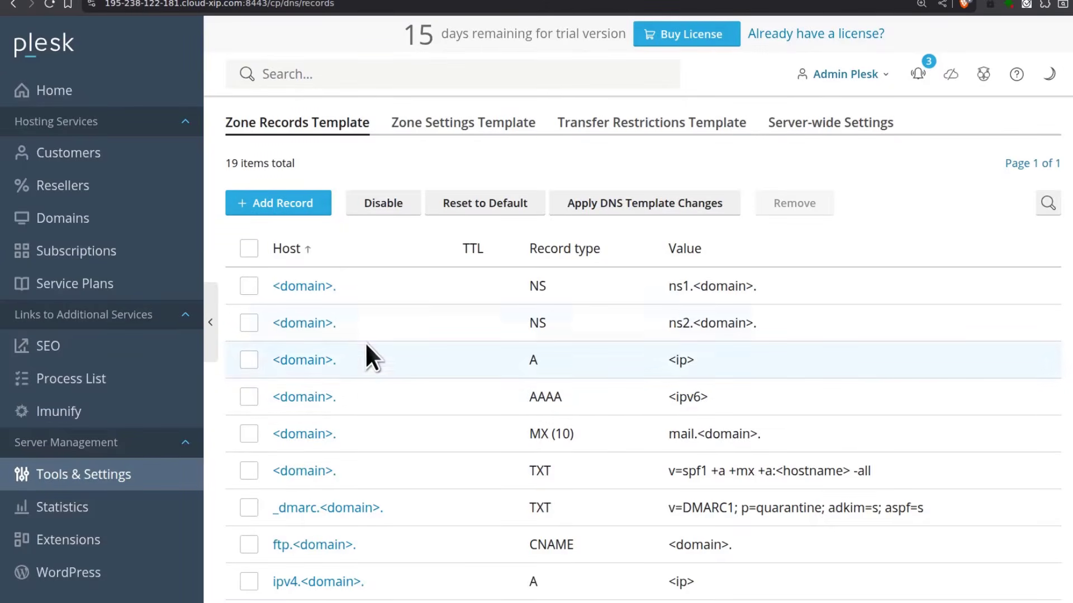
Sort the zone template by Record type and open the first NS record (ns1.<domain>) for editing
{"action": "left_click", "coordinate": [561, 250]}
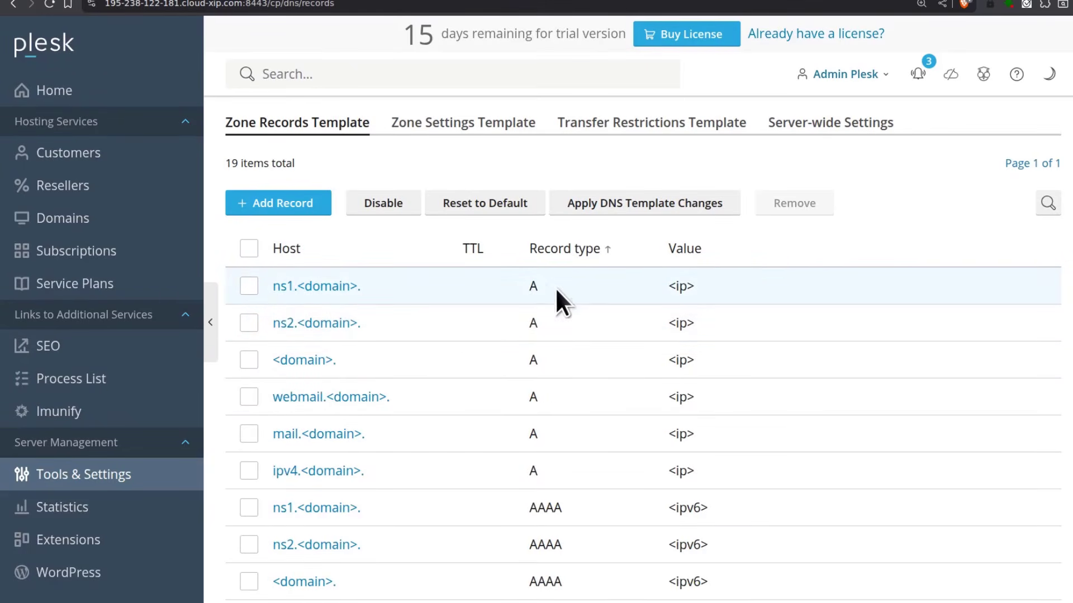
{"action": "scroll", "coordinate": [419, 343], "scroll_direction": "down", "scroll_amount": 7}
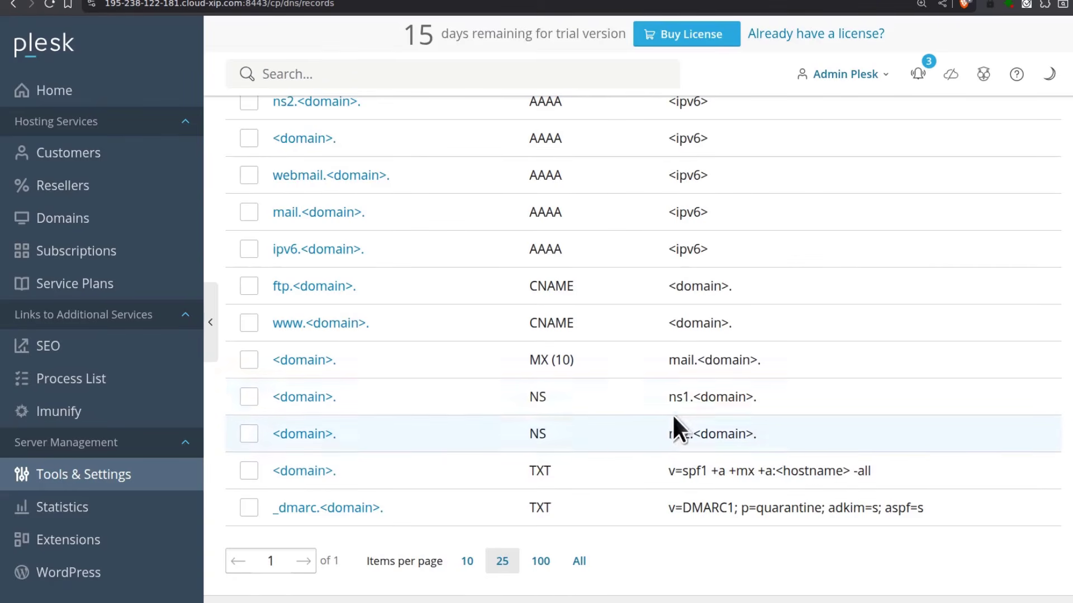
{"action": "left_click_drag", "start_coordinate": [700, 398], "coordinate": [750, 402]}
{"action": "left_click", "coordinate": [694, 397]}
{"action": "left_click", "coordinate": [300, 397]}
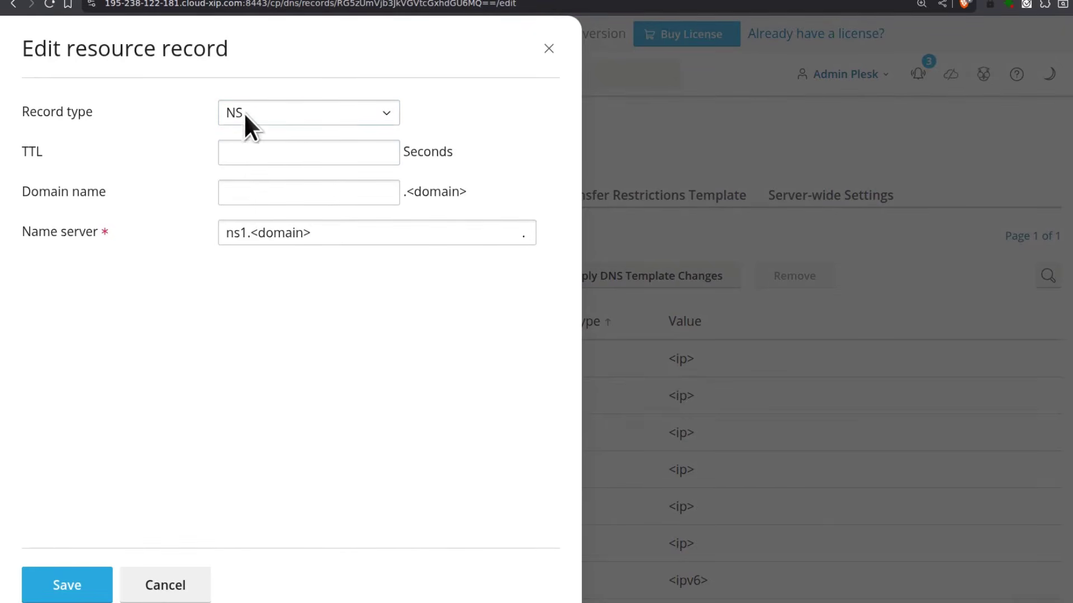
Replace the <domain> placeholder with virtualsudo.com, set the TTL to 60, and save the ns1 record
{"action": "left_click", "coordinate": [252, 230]}
{"action": "left_click_drag", "start_coordinate": [252, 233], "coordinate": [390, 235]}
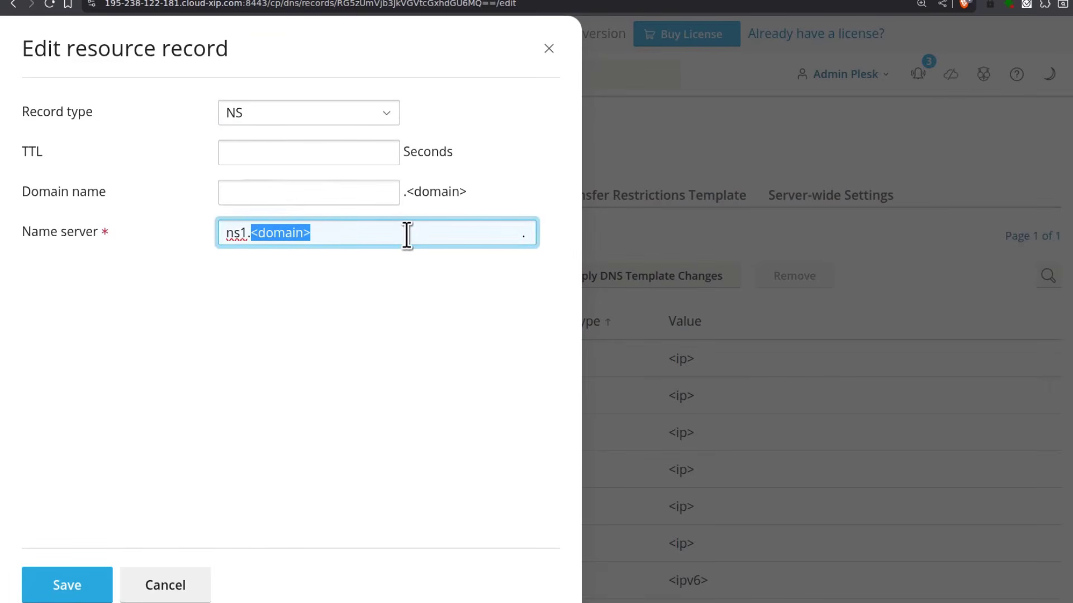
{"action": "type", "text": "virtualsudo.com"}
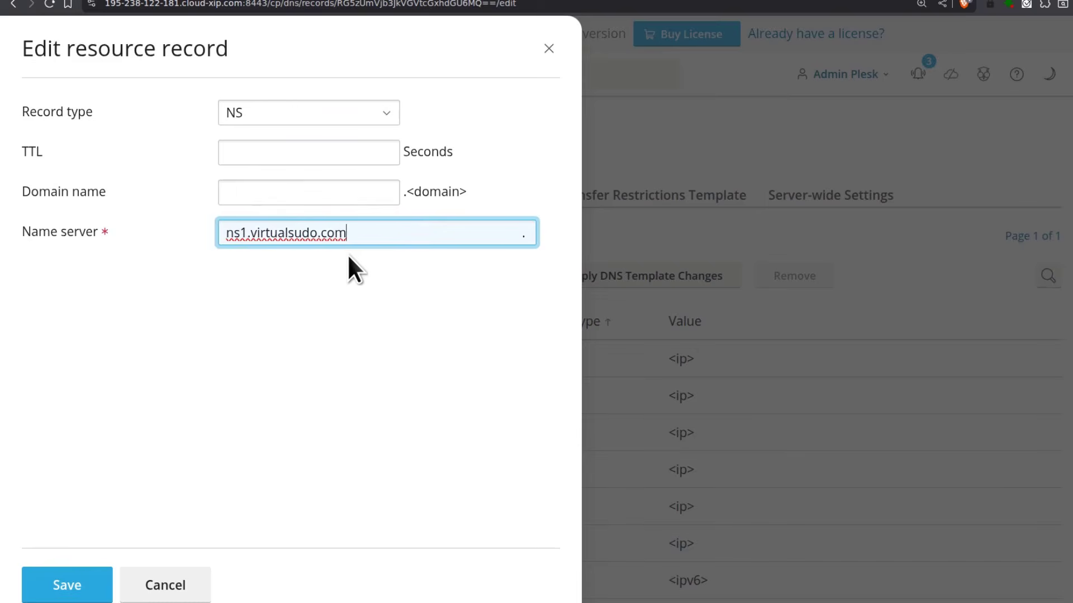
{"action": "left_click", "coordinate": [246, 149]}
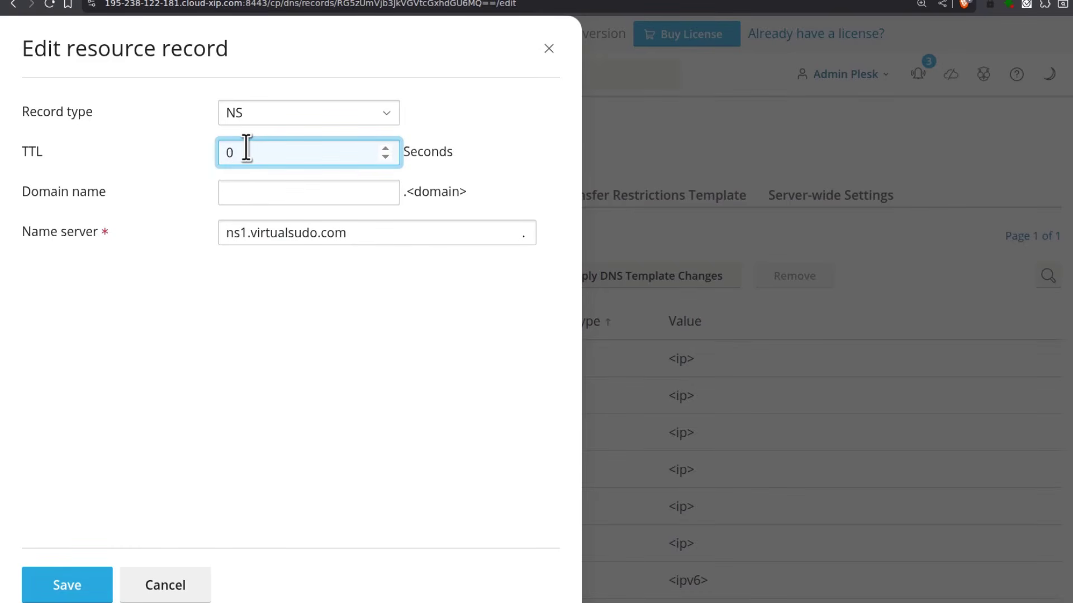
{"action": "key", "text": "BackSpace"}
{"action": "key", "text": "BackSpace"}
{"action": "type", "text": "6"}
{"action": "left_click", "coordinate": [67, 585]}
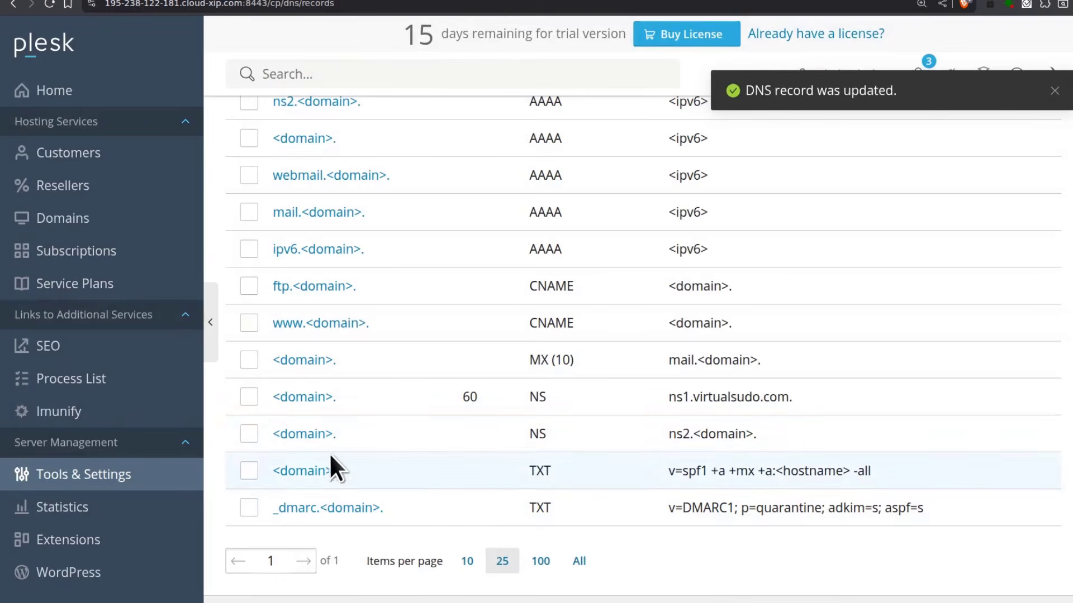
Paste virtualsudo.com over <domain> in the ns2 record, set the TTL to 60, and save
{"action": "left_click", "coordinate": [304, 435]}
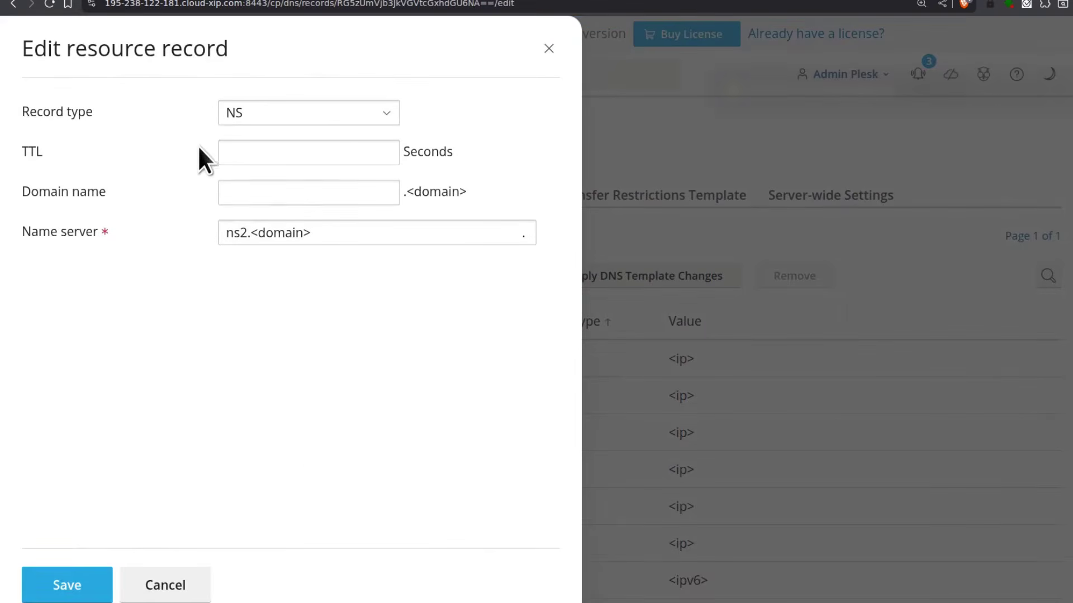
{"action": "left_click_drag", "start_coordinate": [250, 235], "coordinate": [355, 234]}
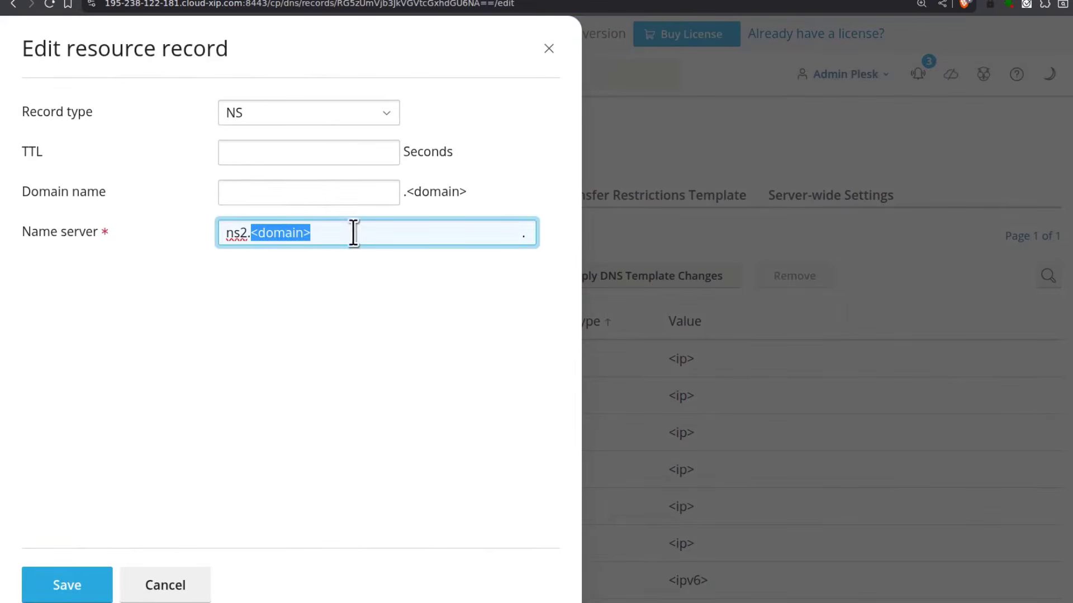
{"action": "right_click", "coordinate": [283, 232]}
{"action": "left_click", "coordinate": [337, 309]}
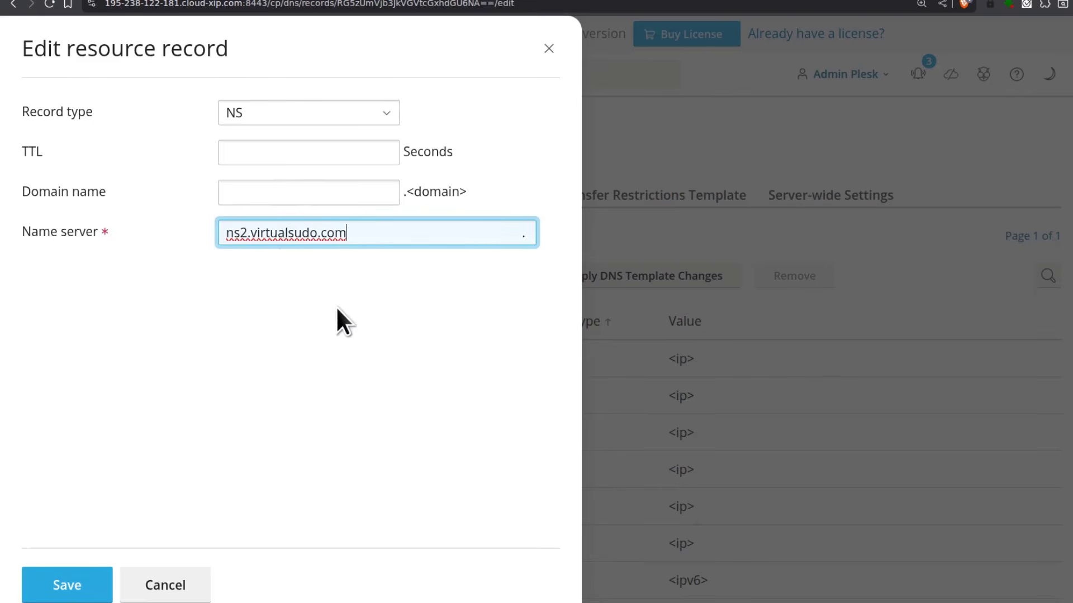
{"action": "left_click", "coordinate": [257, 146]}
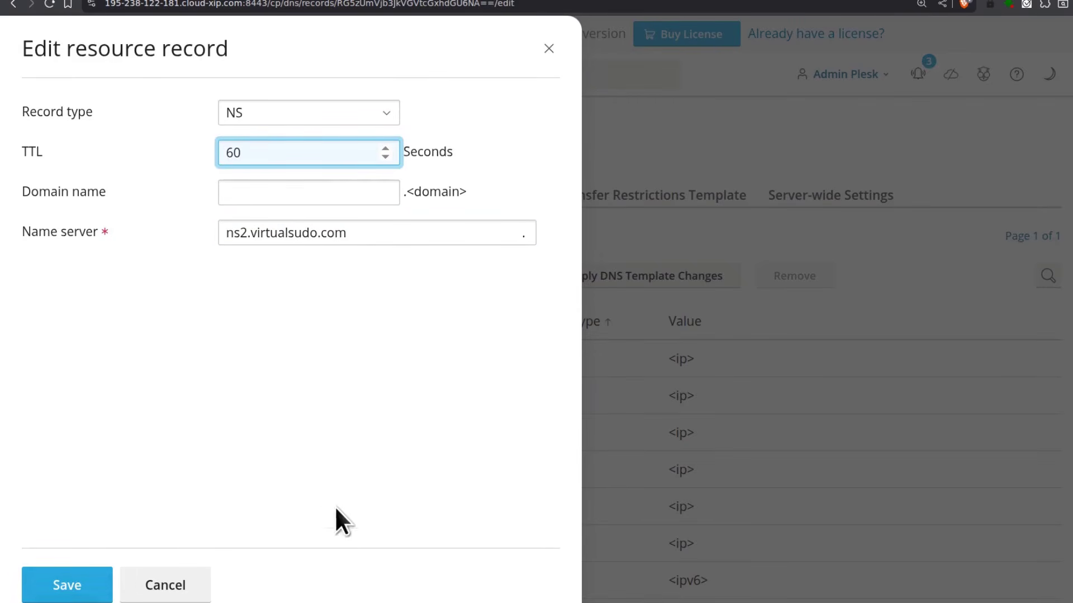
{"action": "left_click", "coordinate": [74, 595]}
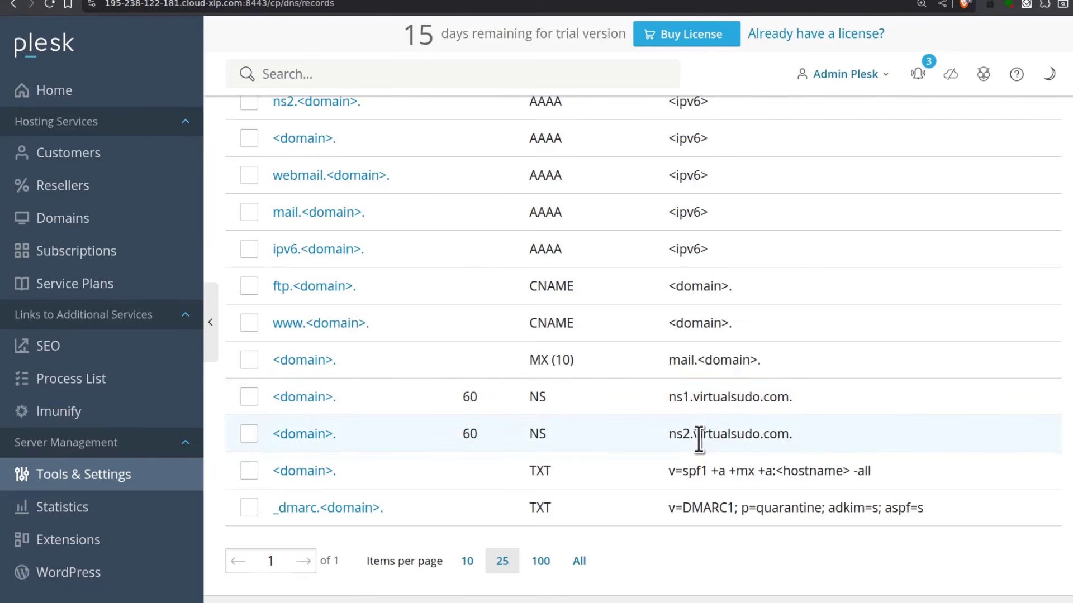
{"action": "scroll", "coordinate": [727, 430], "scroll_direction": "up", "scroll_amount": 9}
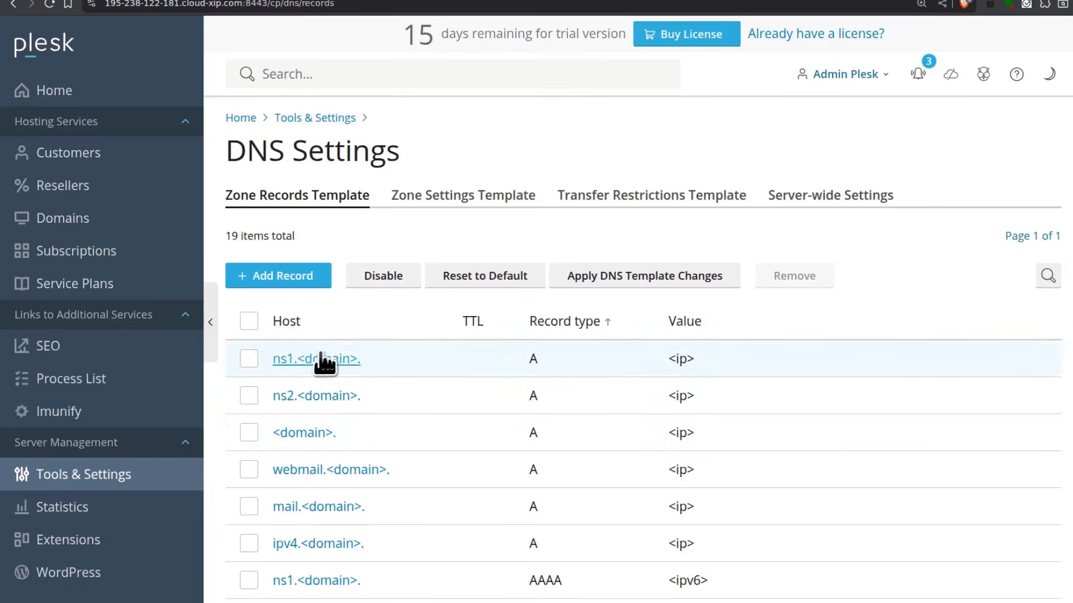
{"action": "scroll", "coordinate": [391, 357], "scroll_direction": "down", "scroll_amount": 1}
{"action": "scroll", "coordinate": [448, 351], "scroll_direction": "down", "scroll_amount": 2}
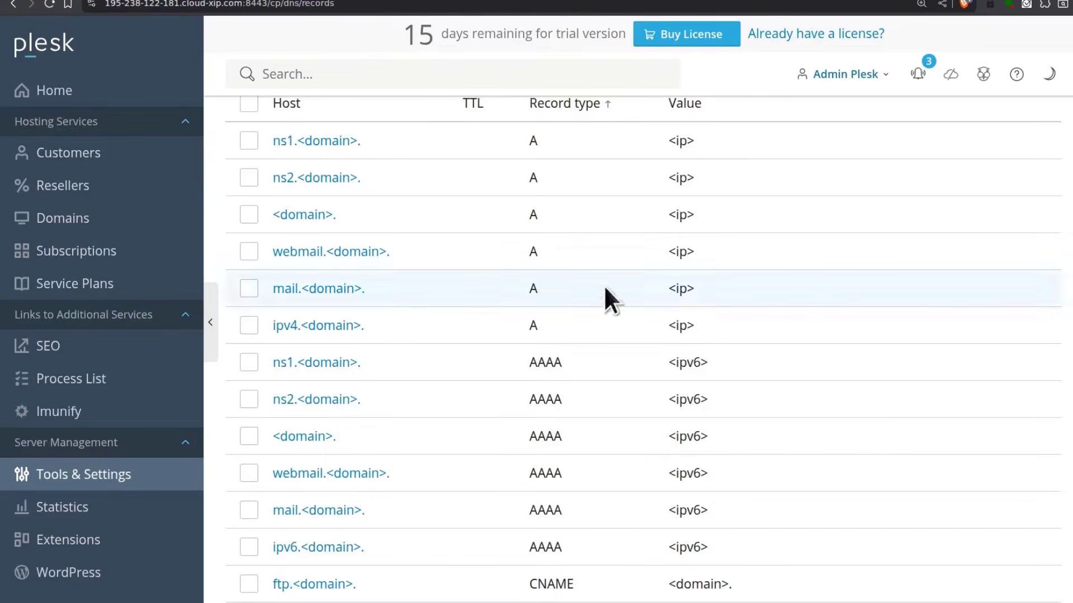
From the Domains list, start adding a new domain as a Blank website
{"action": "scroll", "coordinate": [319, 332], "scroll_direction": "up", "scroll_amount": 3}
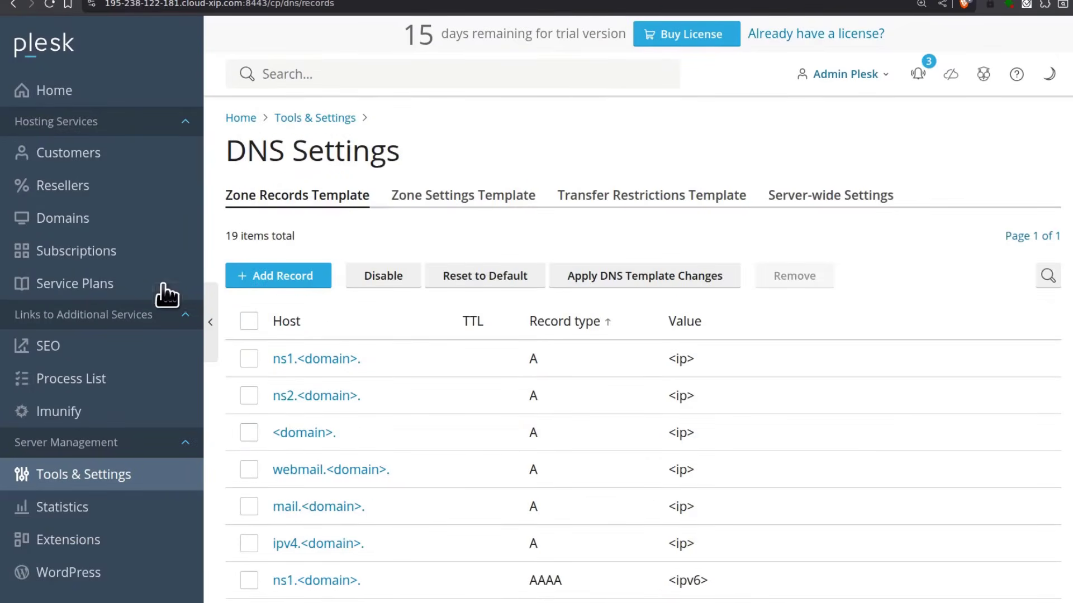
{"action": "left_click", "coordinate": [31, 223]}
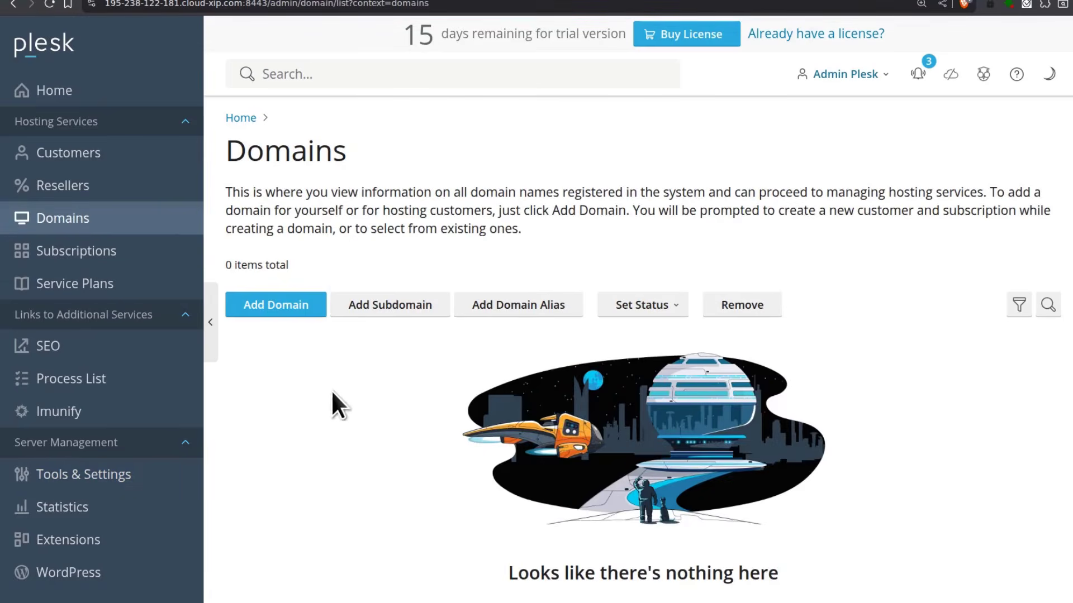
{"action": "scroll", "coordinate": [391, 414], "scroll_direction": "down", "scroll_amount": 1}
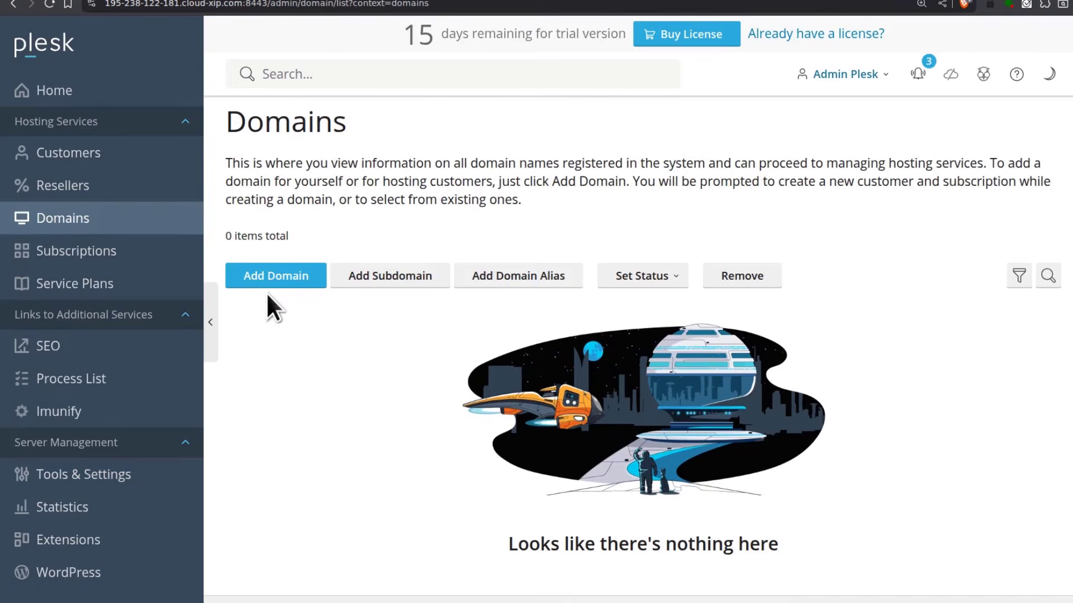
{"action": "left_click", "coordinate": [267, 278]}
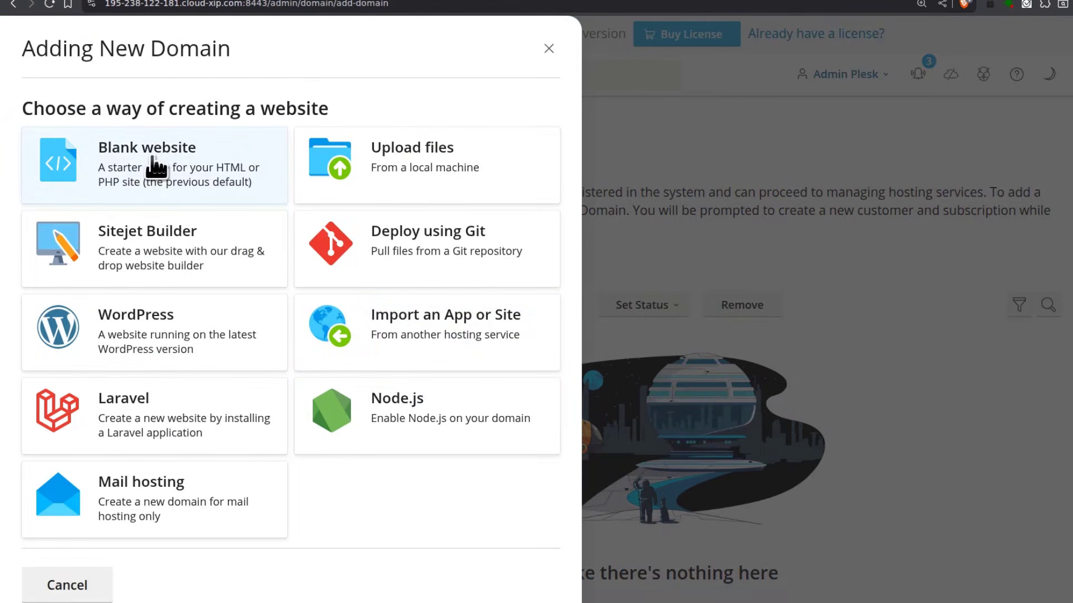
{"action": "left_click", "coordinate": [156, 168]}
Enter virtualsudo.com as the domain name, keep the default webspace options, and create it
{"action": "left_click", "coordinate": [168, 186]}
{"action": "right_click", "coordinate": [91, 183]}
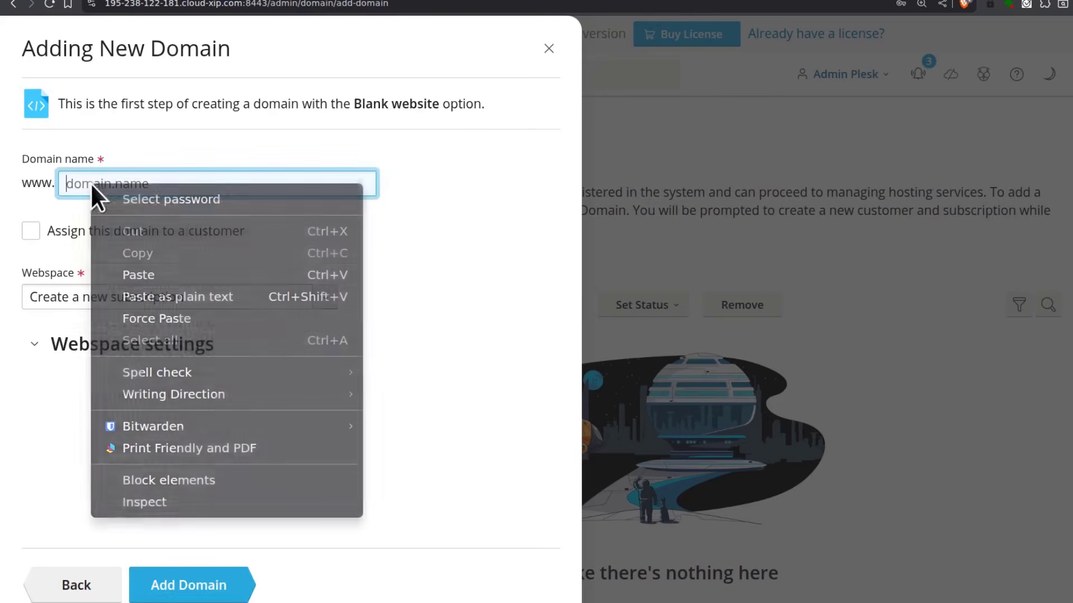
{"action": "left_click", "coordinate": [208, 275]}
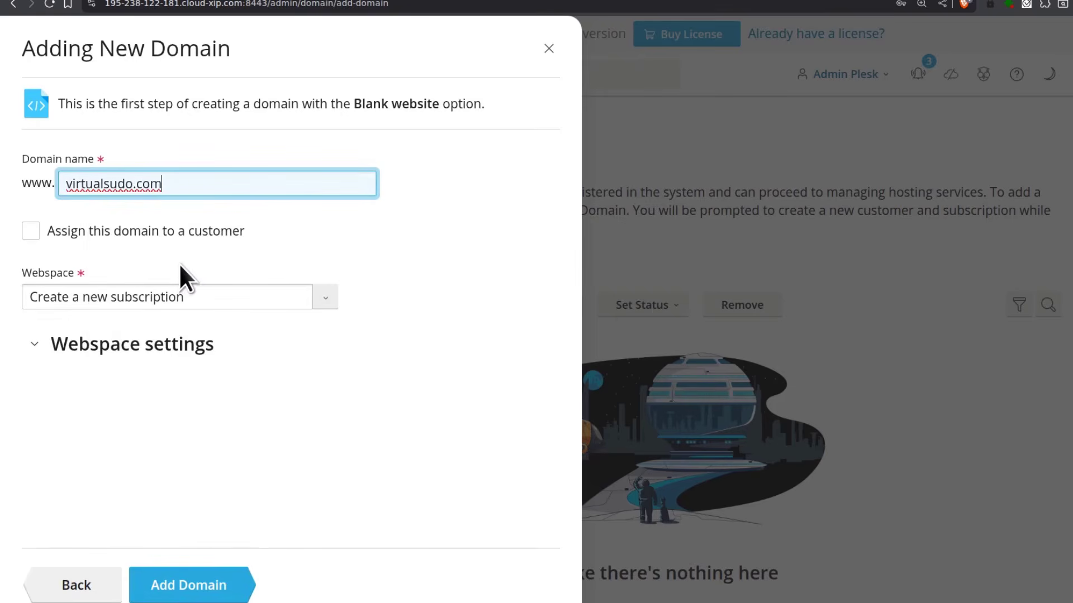
{"action": "left_click", "coordinate": [207, 304]}
{"action": "left_click", "coordinate": [414, 315]}
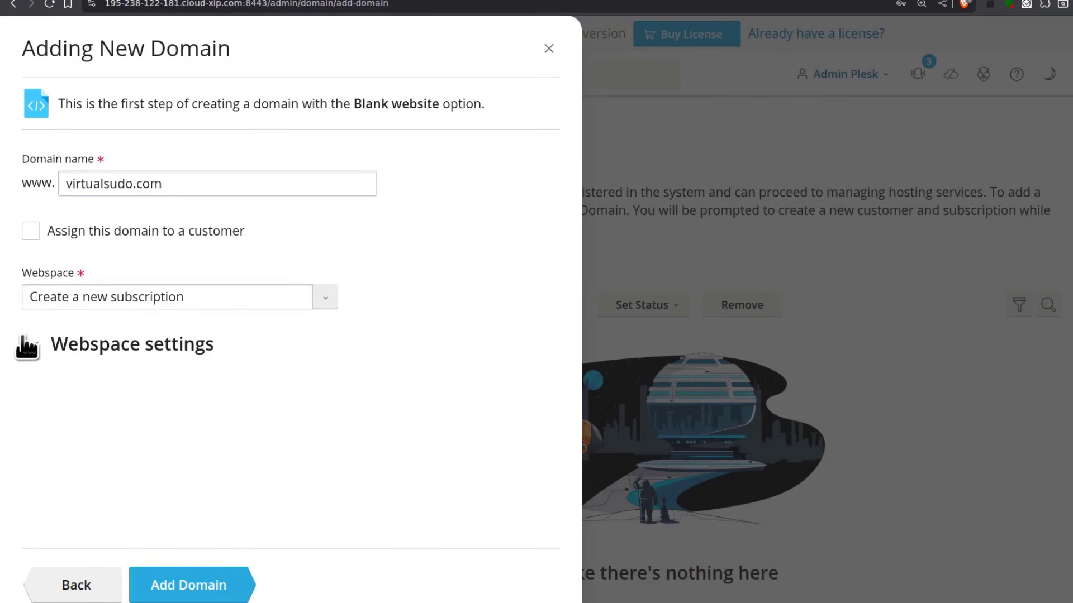
{"action": "left_click", "coordinate": [189, 586]}
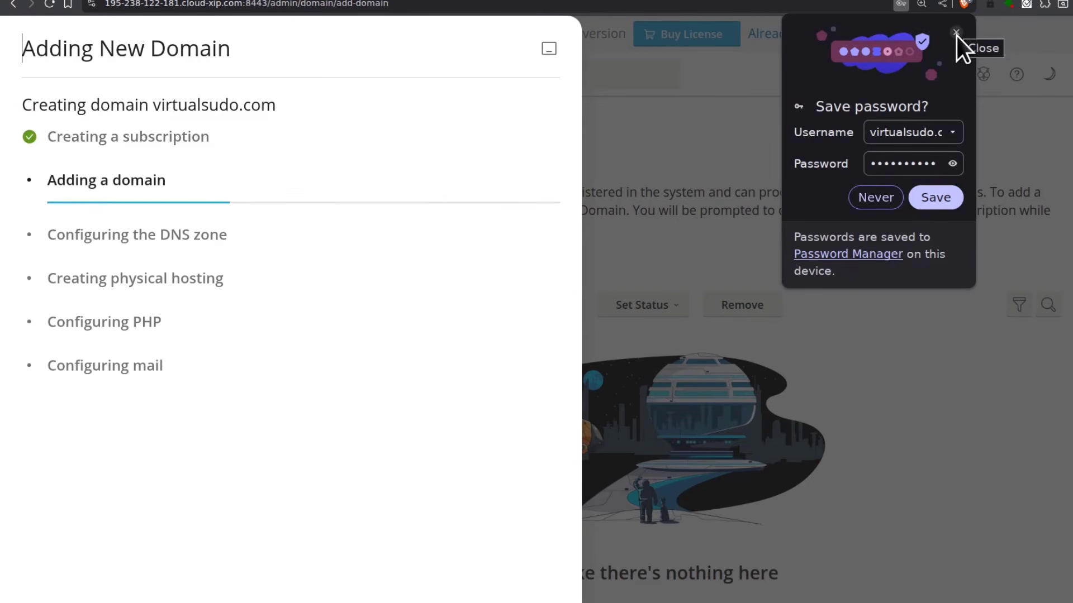
{"action": "left_click", "coordinate": [956, 33]}
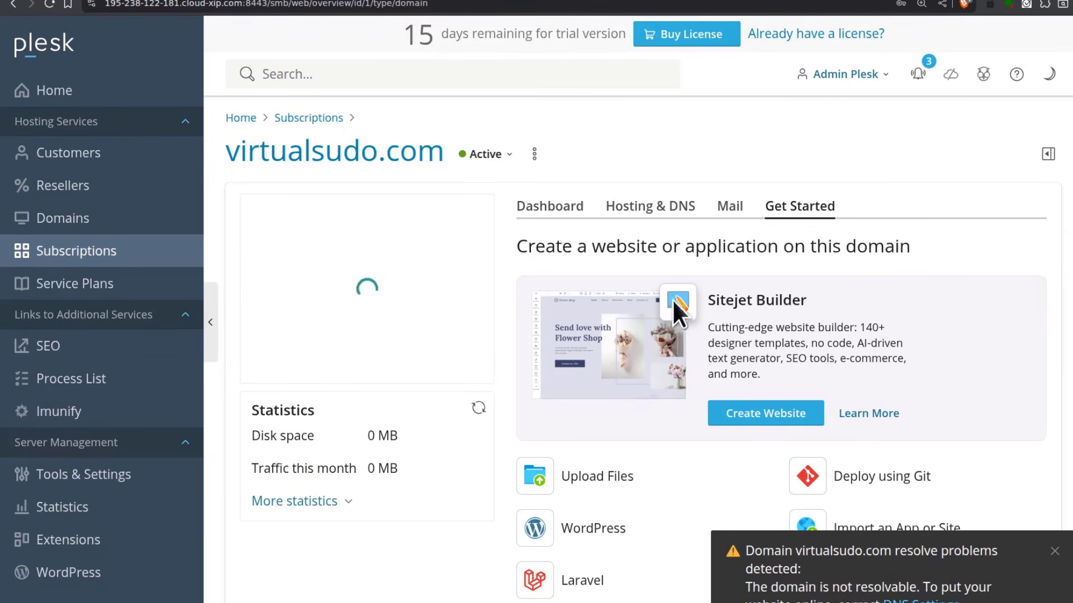
Open the DNS records for virtualsudo.com under Hosting & DNS
{"action": "left_click", "coordinate": [646, 211]}
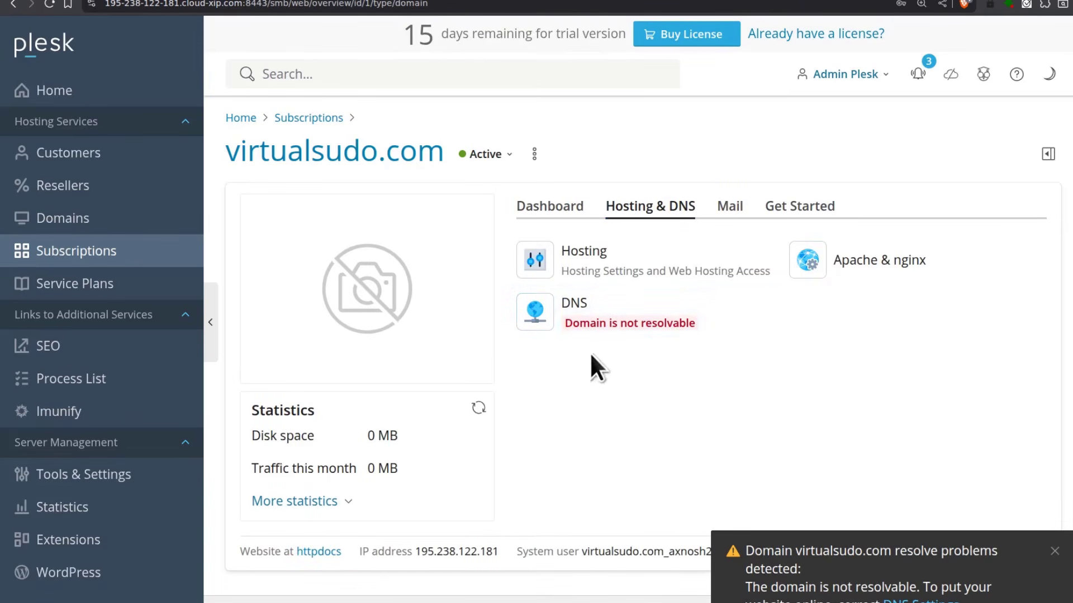
{"action": "left_click", "coordinate": [605, 306]}
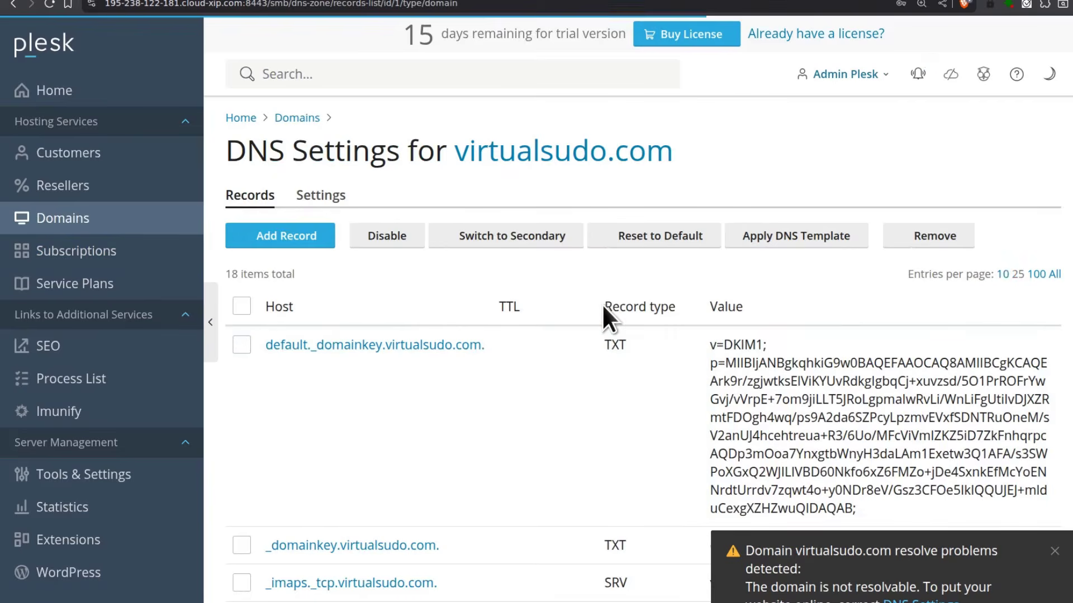
{"action": "scroll", "coordinate": [600, 307], "scroll_direction": "down", "scroll_amount": 10}
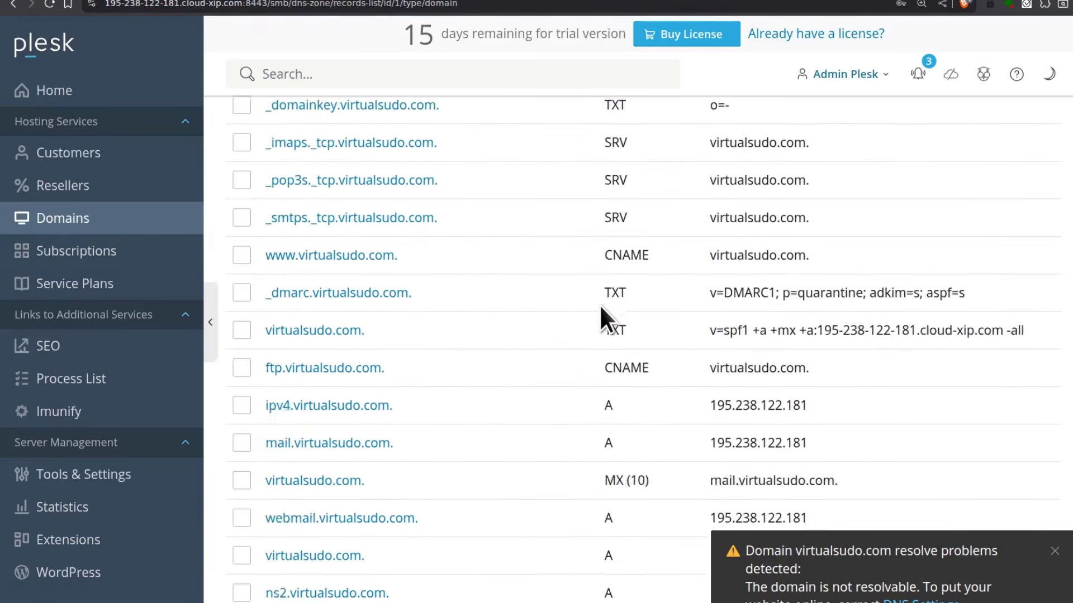
{"action": "scroll", "coordinate": [601, 306], "scroll_direction": "up", "scroll_amount": 5}
{"action": "scroll", "coordinate": [600, 307], "scroll_direction": "up", "scroll_amount": 5}
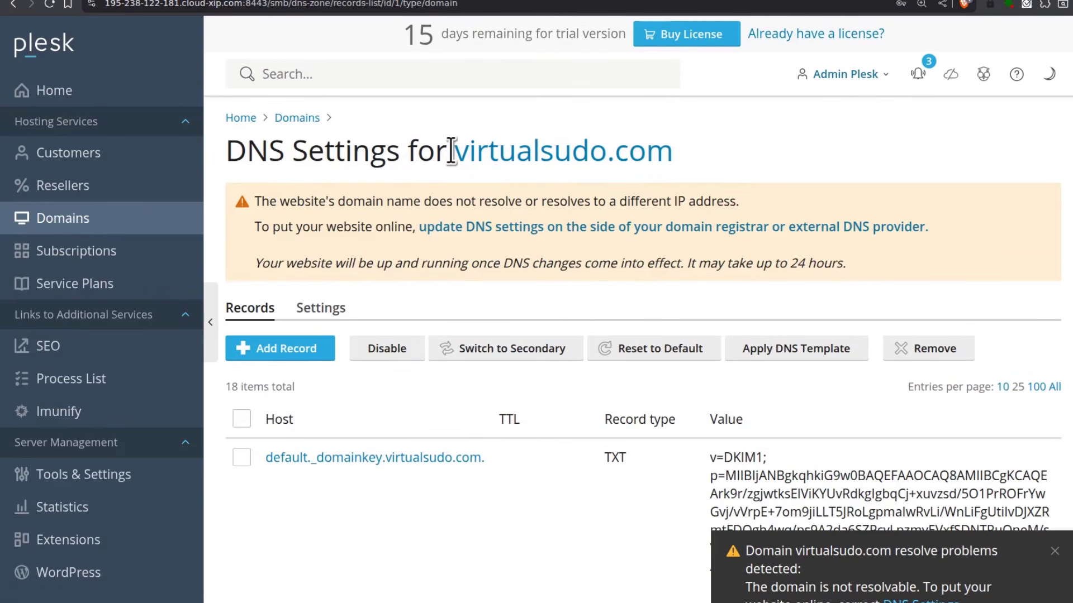
Copy virtualsudo.com from the page title and sort the records by type to review the NS and A entries
{"action": "left_click_drag", "start_coordinate": [676, 150], "coordinate": [496, 159]}
{"action": "right_click", "coordinate": [491, 151]}
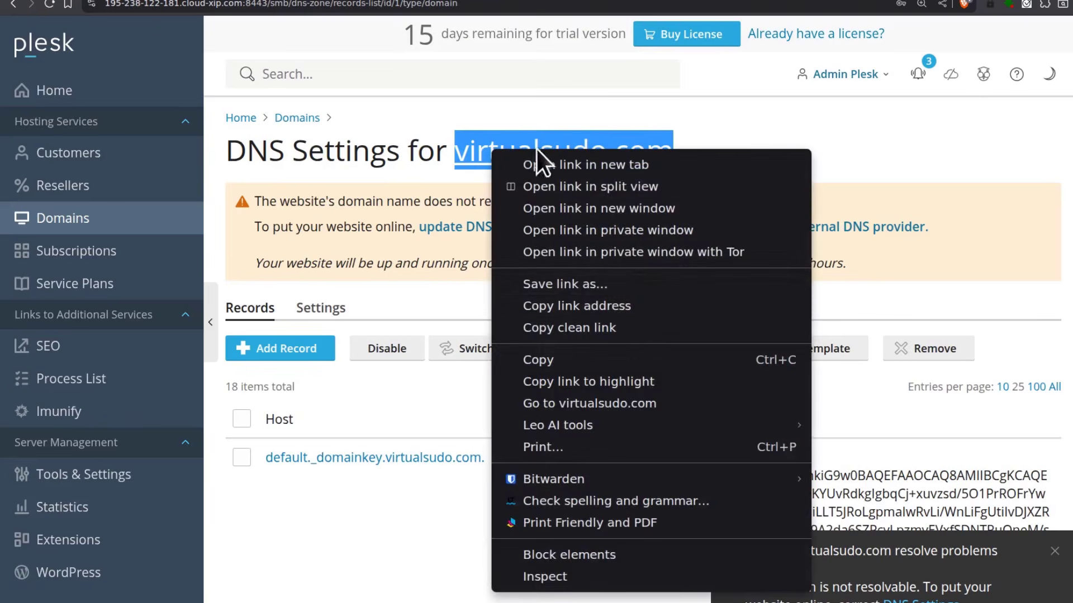
{"action": "left_click", "coordinate": [553, 356]}
{"action": "scroll", "coordinate": [519, 357], "scroll_direction": "down", "scroll_amount": 12}
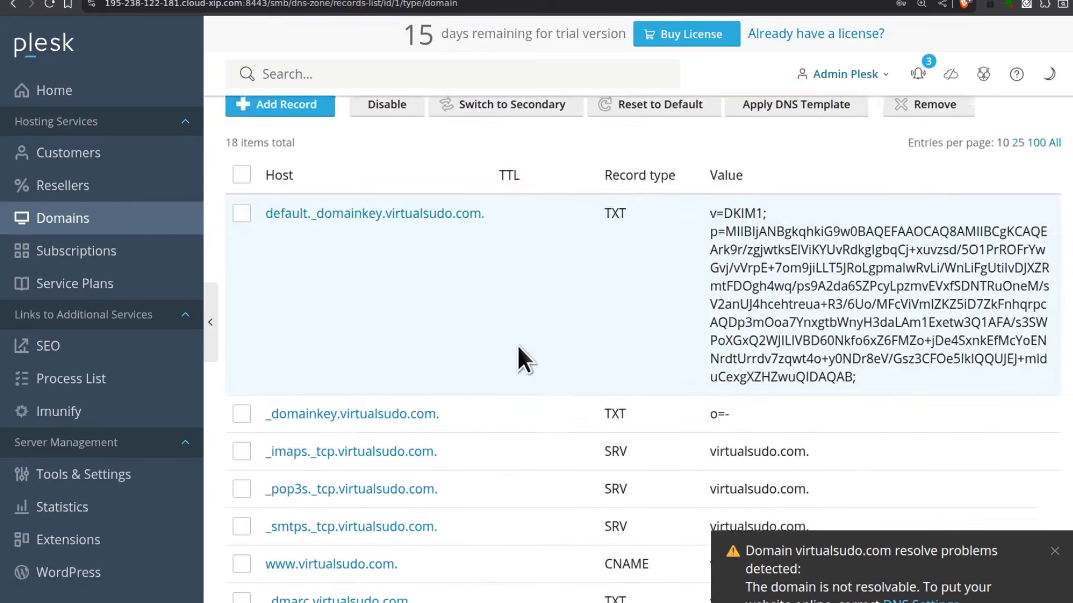
{"action": "scroll", "coordinate": [530, 311], "scroll_direction": "up", "scroll_amount": 3}
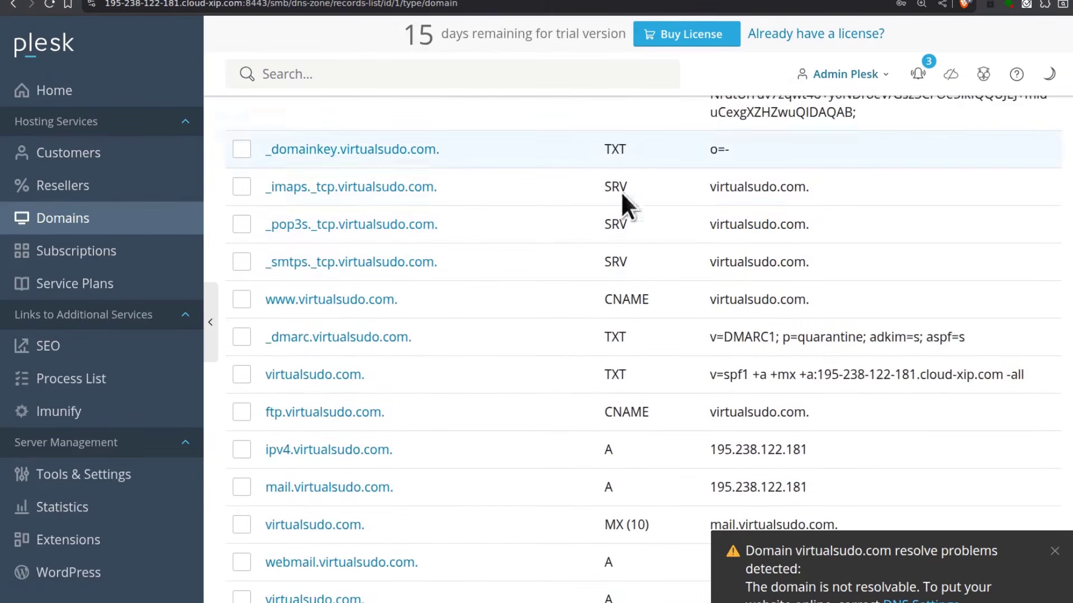
{"action": "scroll", "coordinate": [626, 224], "scroll_direction": "up", "scroll_amount": 6}
{"action": "left_click", "coordinate": [625, 273]}
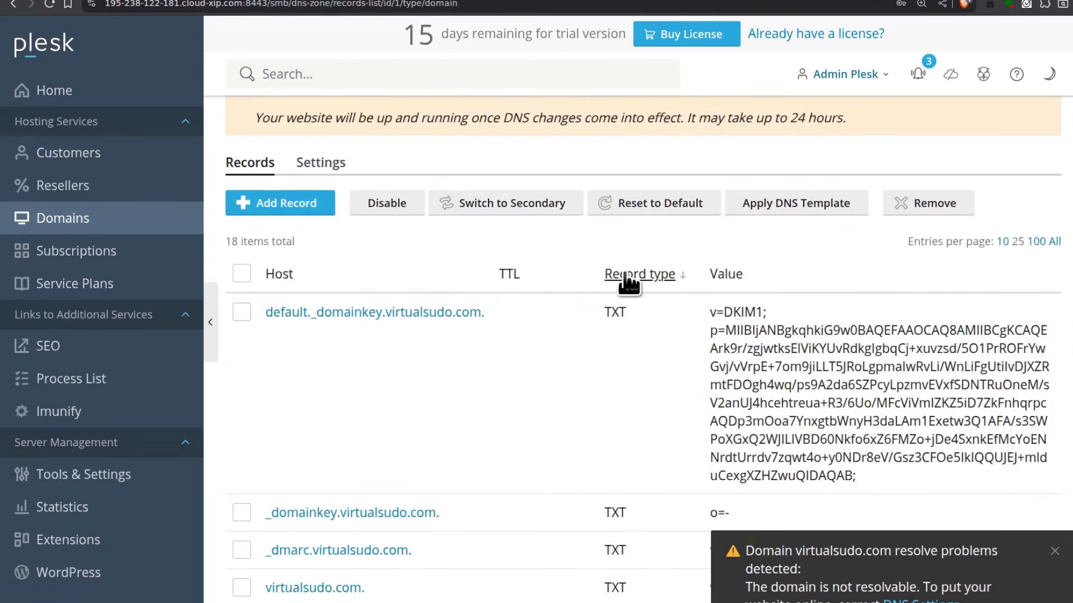
{"action": "scroll", "coordinate": [611, 288], "scroll_direction": "down", "scroll_amount": 8}
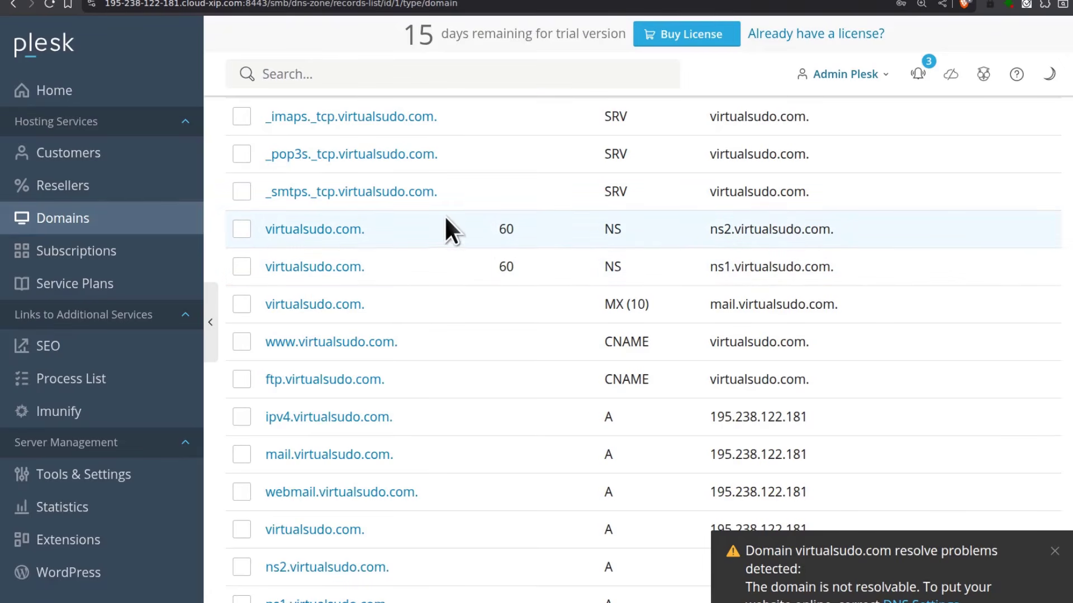
{"action": "scroll", "coordinate": [612, 263], "scroll_direction": "down", "scroll_amount": 1}
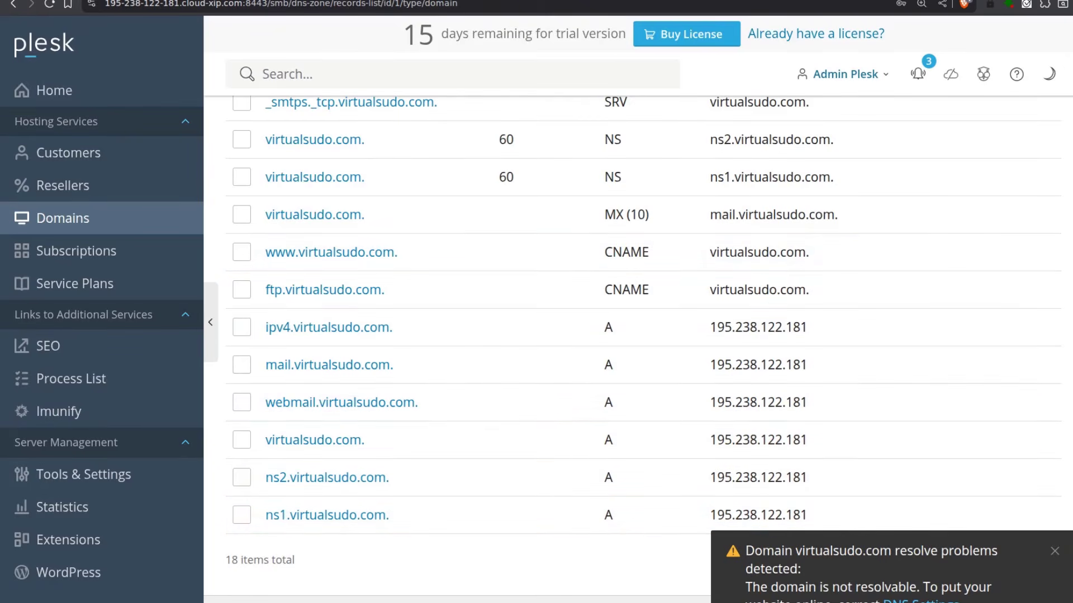
Load dnschecker.org in a new tab and check NS propagation for virtualsudo.com
{"action": "key", "text": "ctrl+t"}
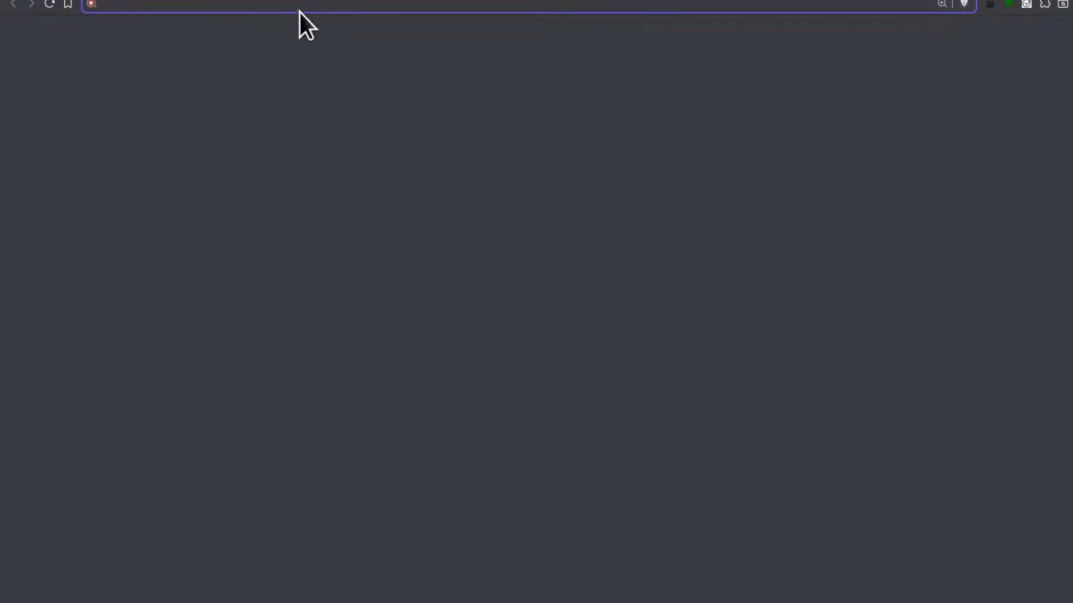
{"action": "type", "text": "d"}
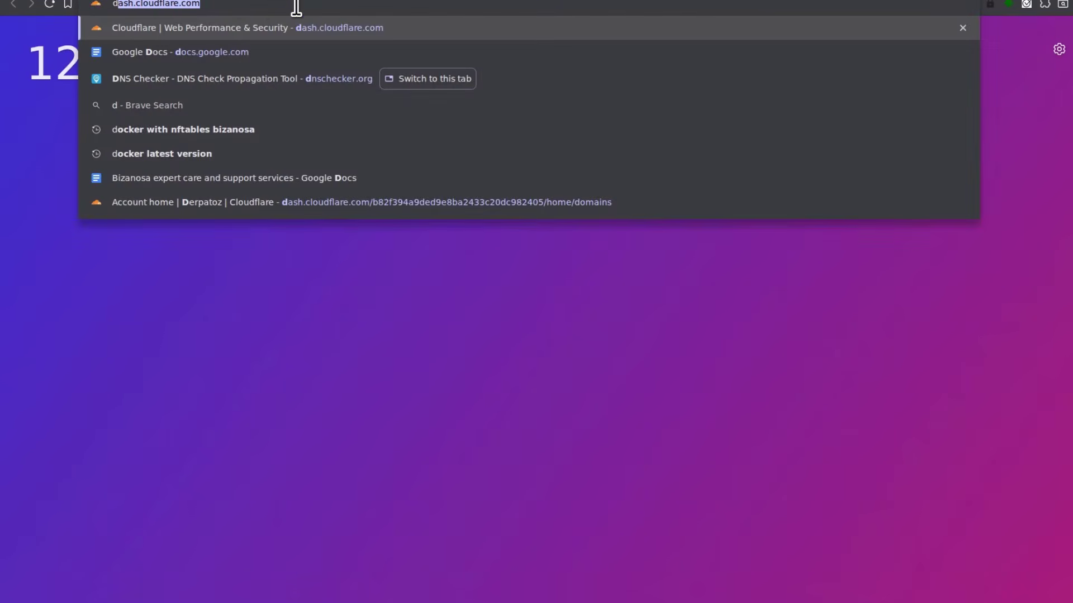
{"action": "type", "text": "n"}
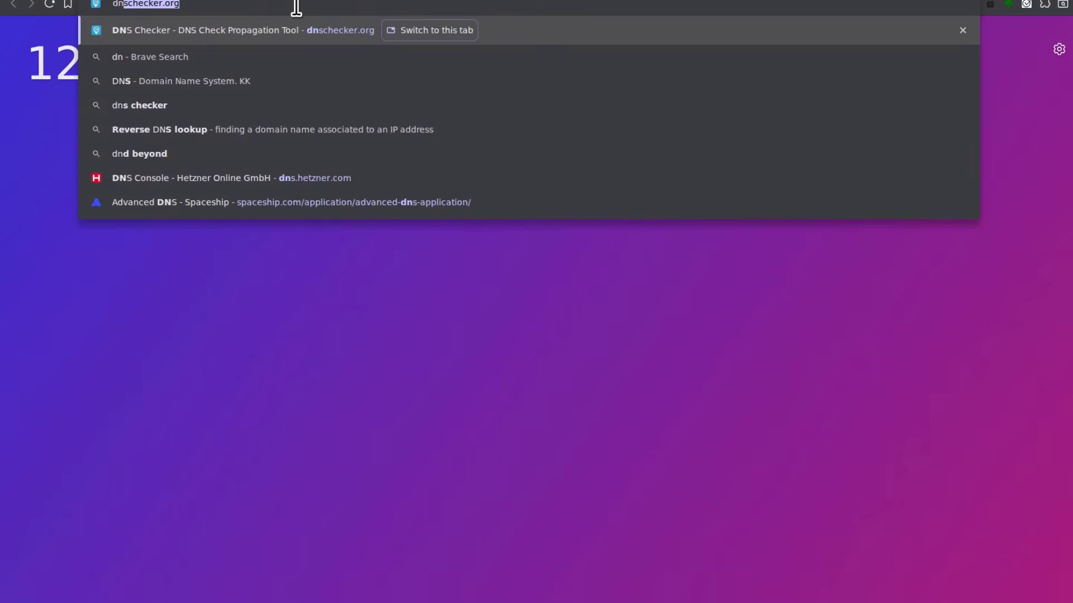
{"action": "key", "text": "Return"}
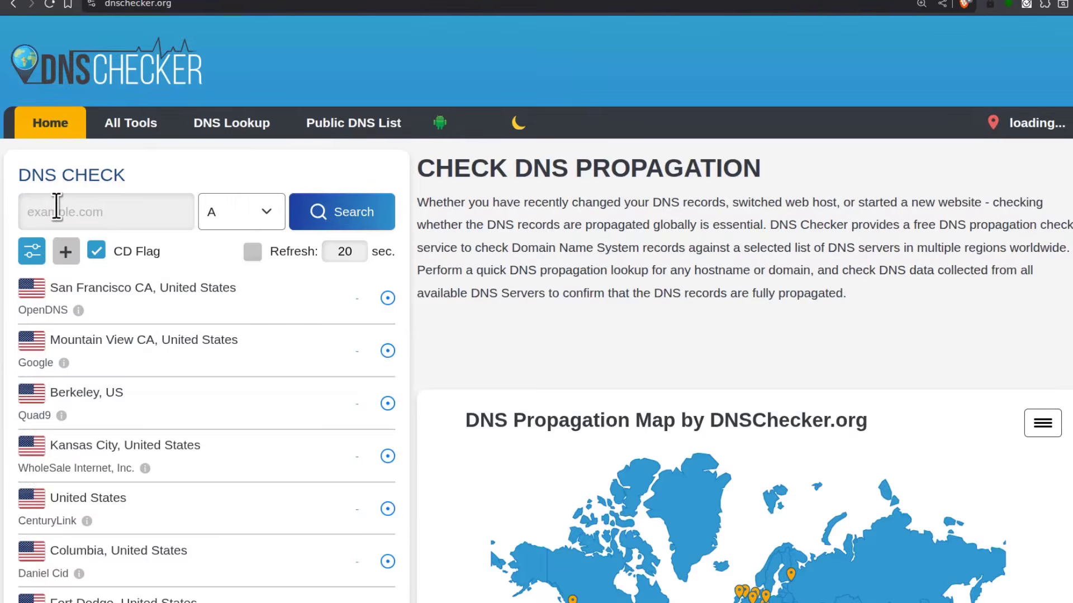
{"action": "right_click", "coordinate": [56, 206]}
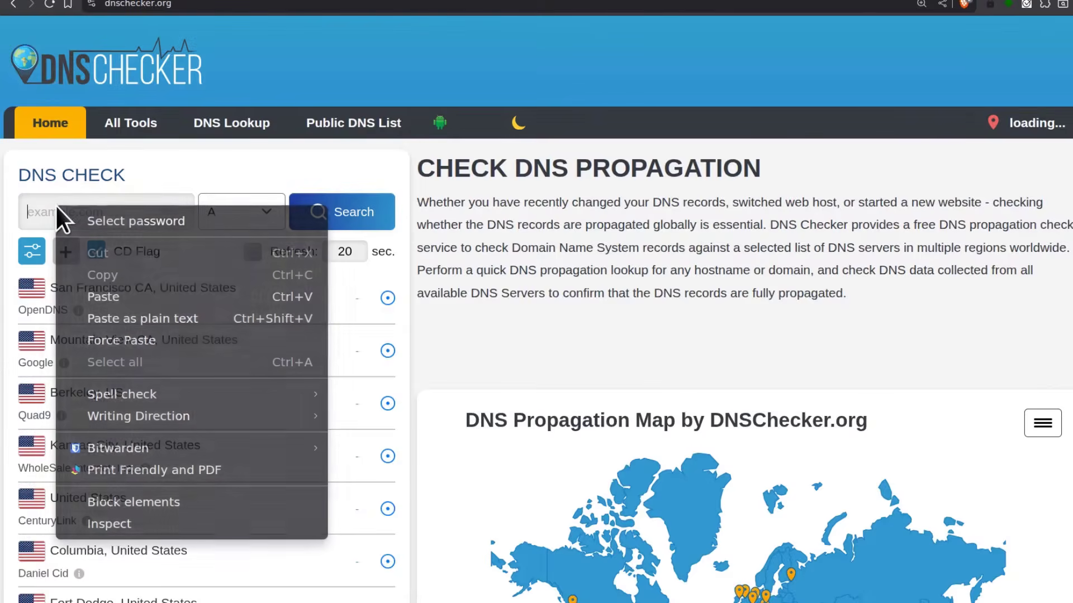
{"action": "left_click", "coordinate": [113, 297]}
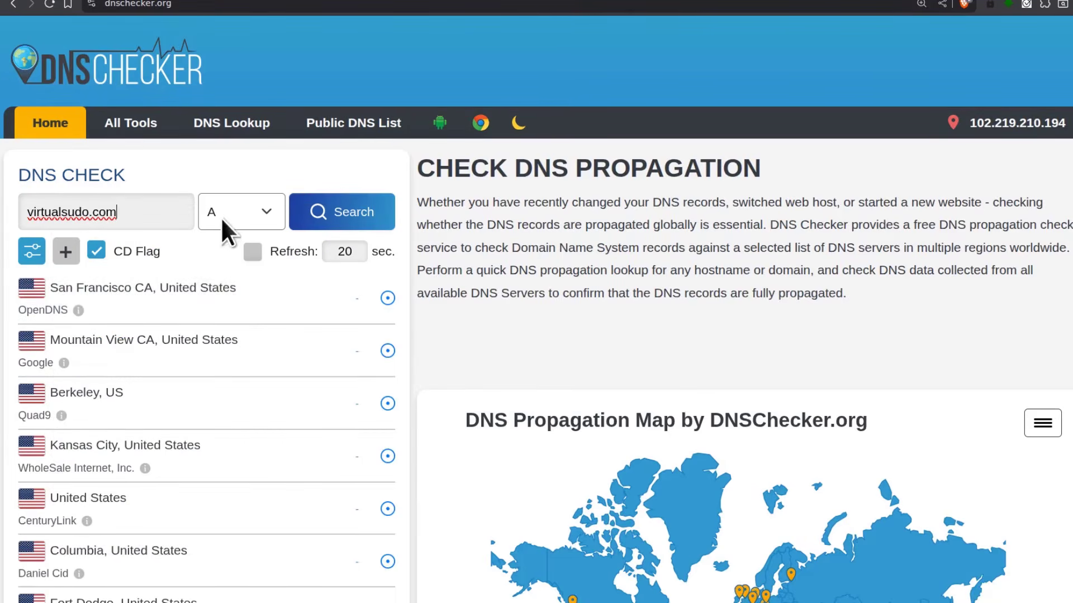
{"action": "left_click", "coordinate": [263, 213]}
{"action": "left_click", "coordinate": [226, 317]}
{"action": "left_click", "coordinate": [333, 219]}
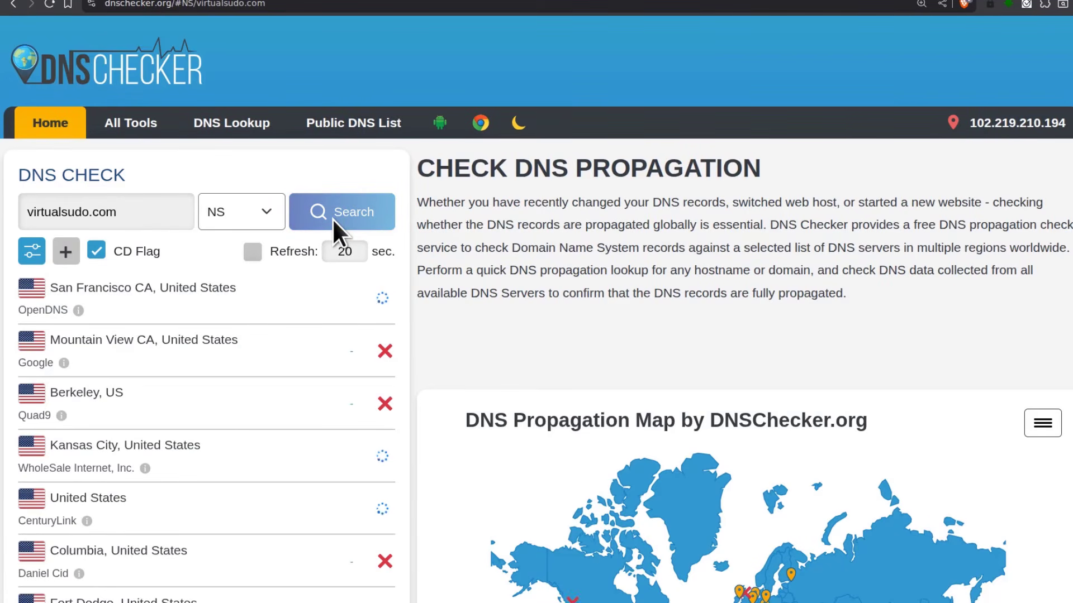
Review the results, rerun the NS lookup for virtualsudo.com, then open a blank tab
{"action": "scroll", "coordinate": [329, 312], "scroll_direction": "down", "scroll_amount": 15}
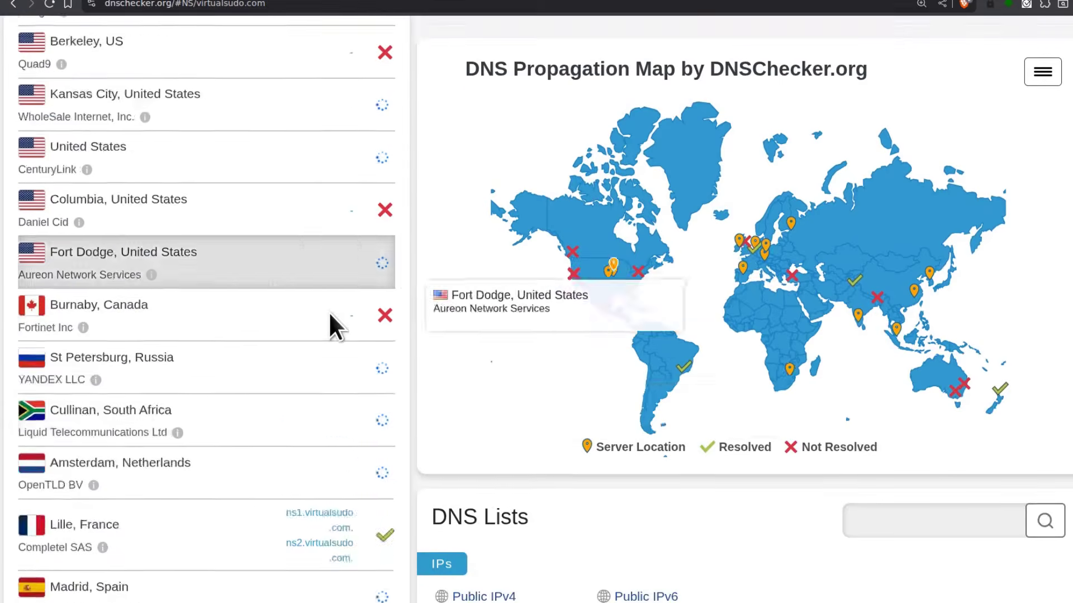
{"action": "scroll", "coordinate": [327, 311], "scroll_direction": "up", "scroll_amount": 4}
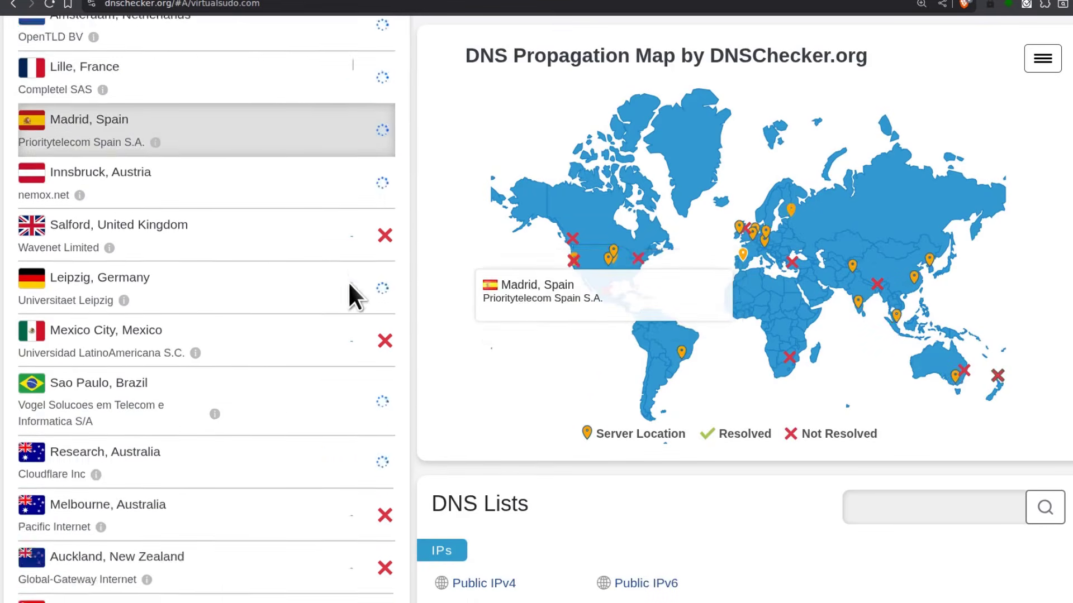
{"action": "scroll", "coordinate": [347, 280], "scroll_direction": "down", "scroll_amount": 15}
{"action": "scroll", "coordinate": [347, 280], "scroll_direction": "up", "scroll_amount": 15}
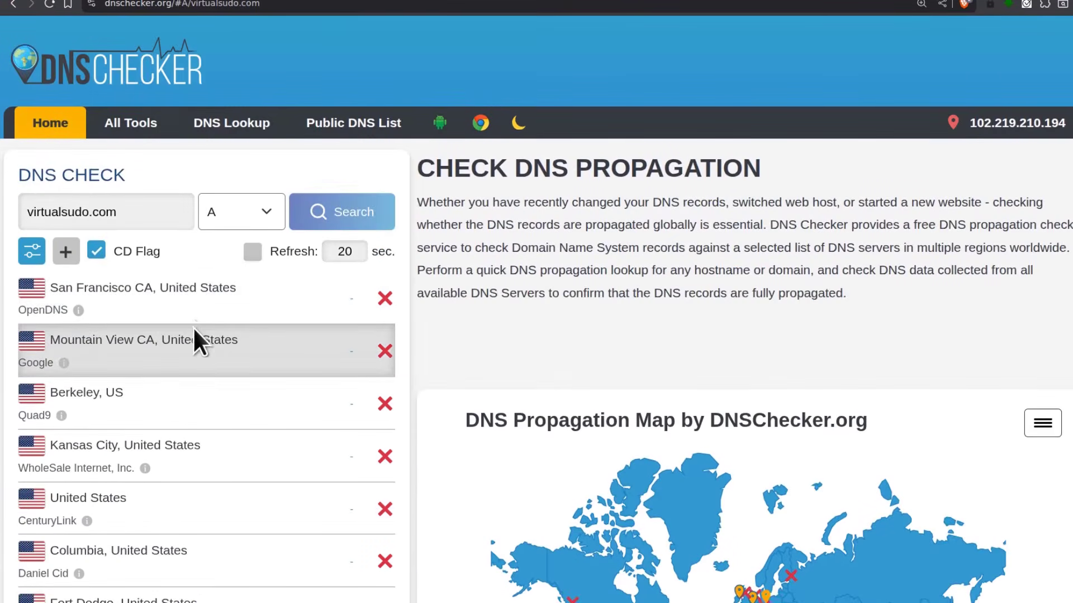
{"action": "scroll", "coordinate": [287, 323], "scroll_direction": "down", "scroll_amount": 12}
{"action": "scroll", "coordinate": [284, 310], "scroll_direction": "down", "scroll_amount": 15}
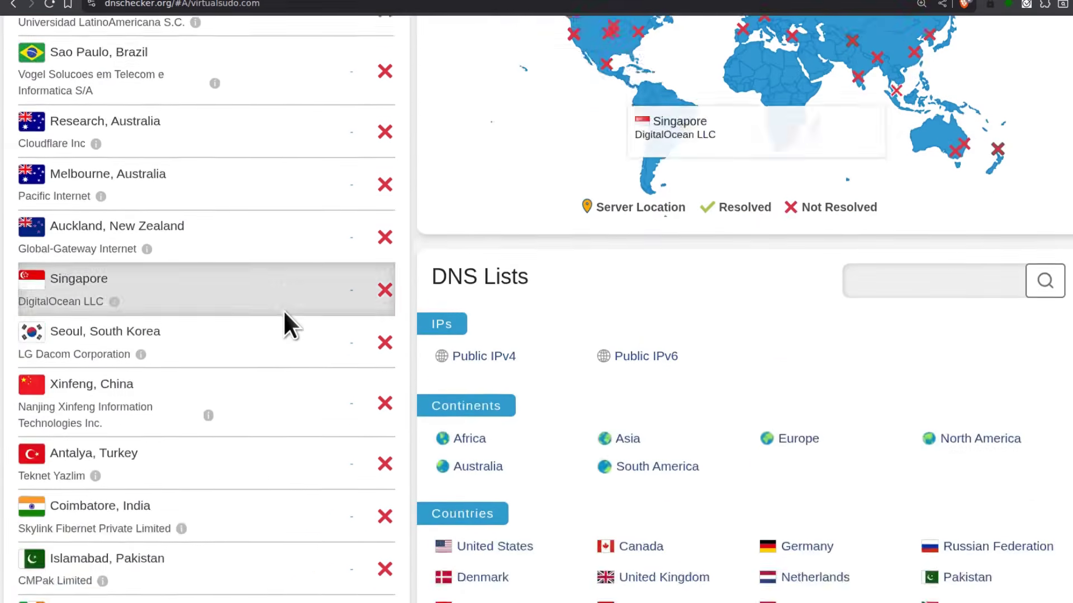
{"action": "scroll", "coordinate": [297, 298], "scroll_direction": "up", "scroll_amount": 17}
{"action": "scroll", "coordinate": [297, 297], "scroll_direction": "up", "scroll_amount": 8}
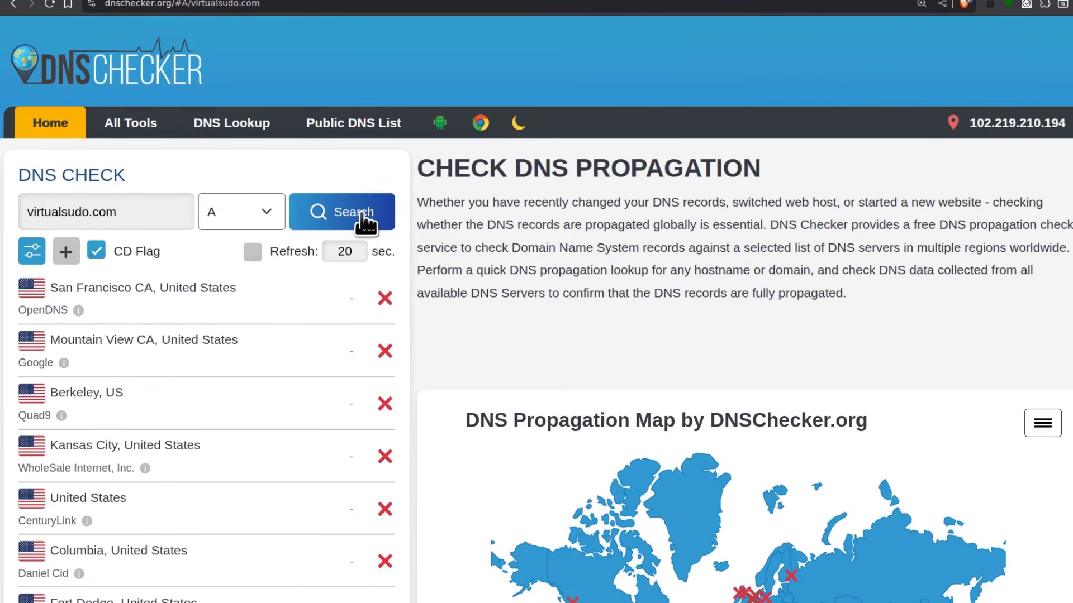
{"action": "left_click", "coordinate": [267, 207]}
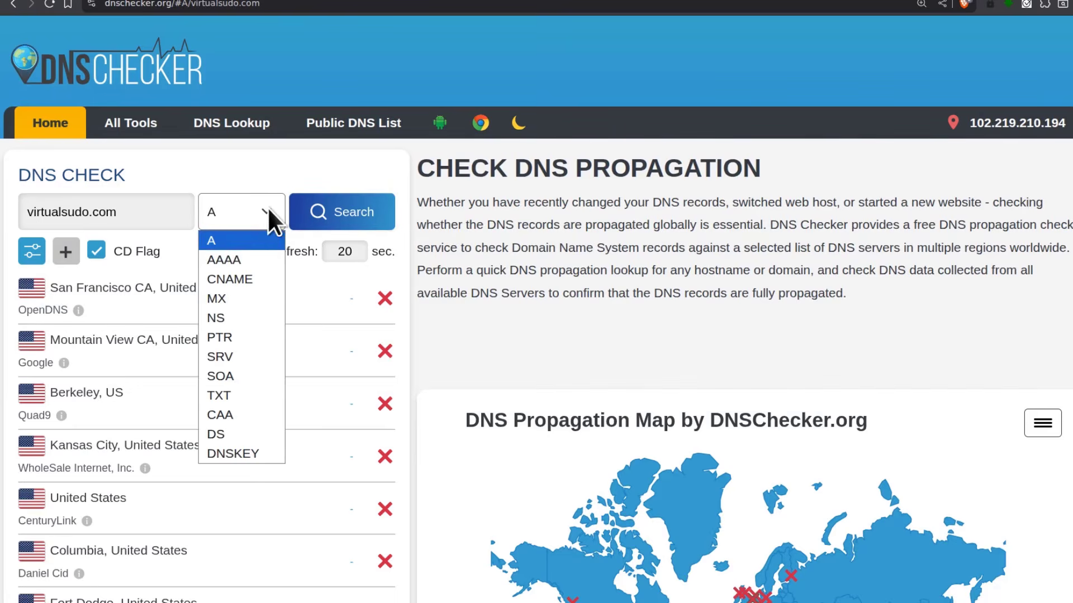
{"action": "left_click", "coordinate": [217, 321]}
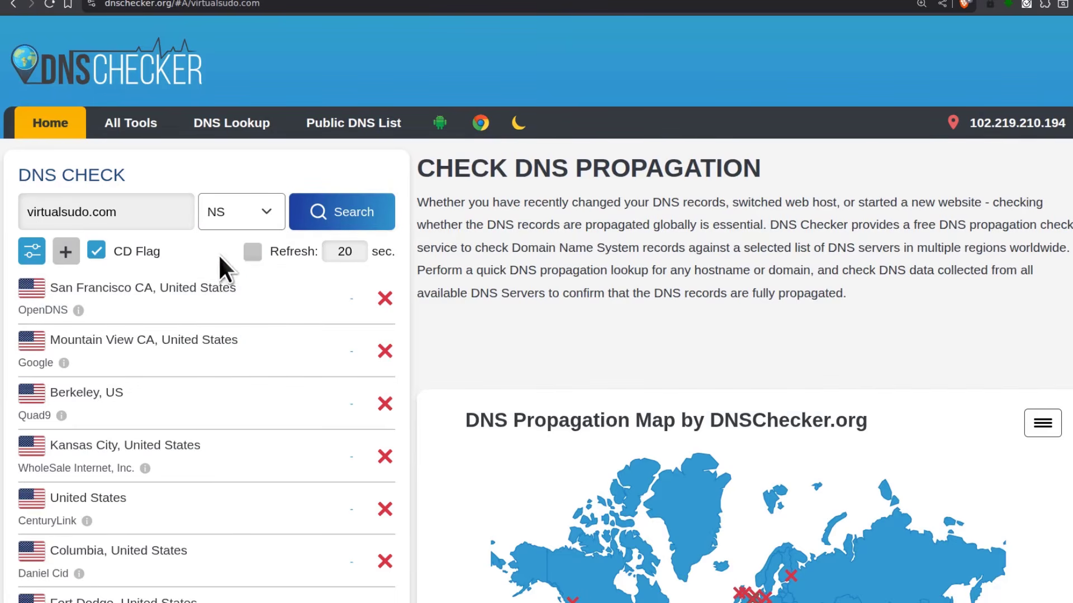
{"action": "left_click", "coordinate": [371, 233]}
{"action": "scroll", "coordinate": [727, 336], "scroll_direction": "down", "scroll_amount": 5}
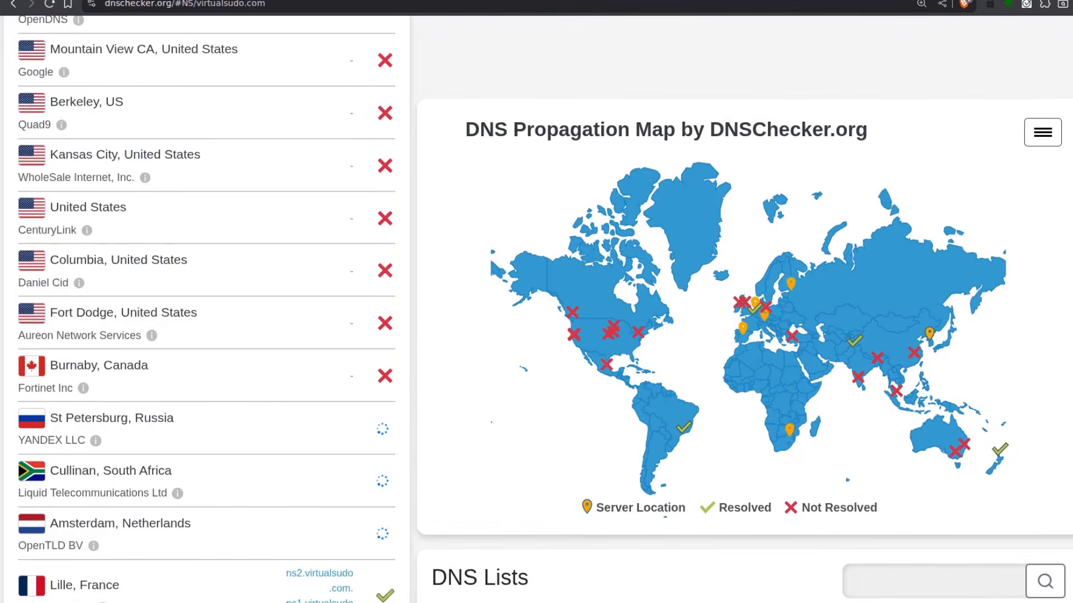
{"action": "key", "text": "ctrl+t"}
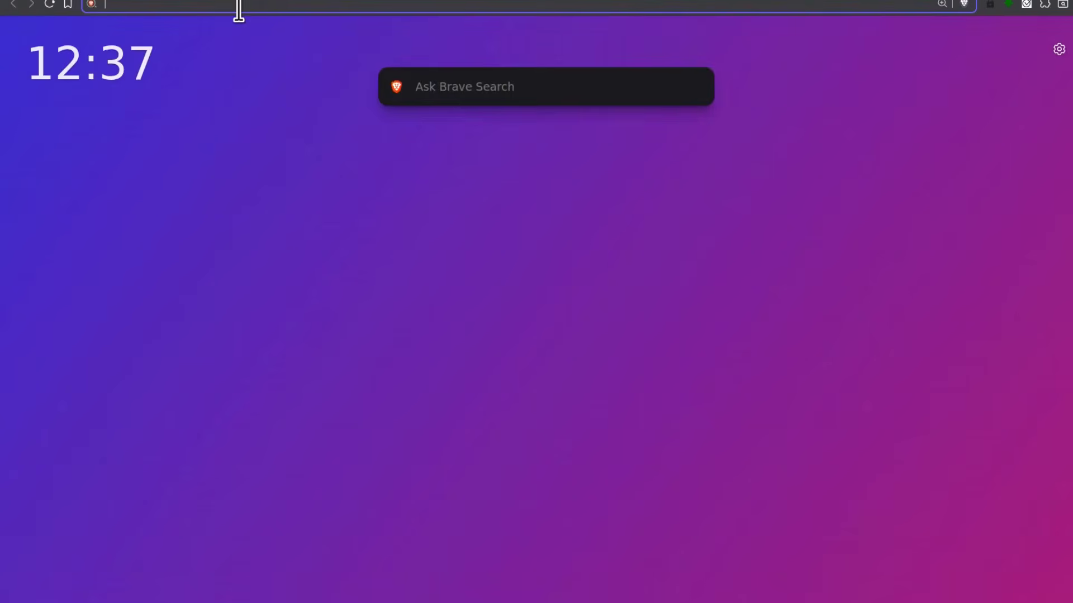
Search the web for the MxToolbox DNS check and open its DNS Check page
{"action": "type", "text": ",x"}
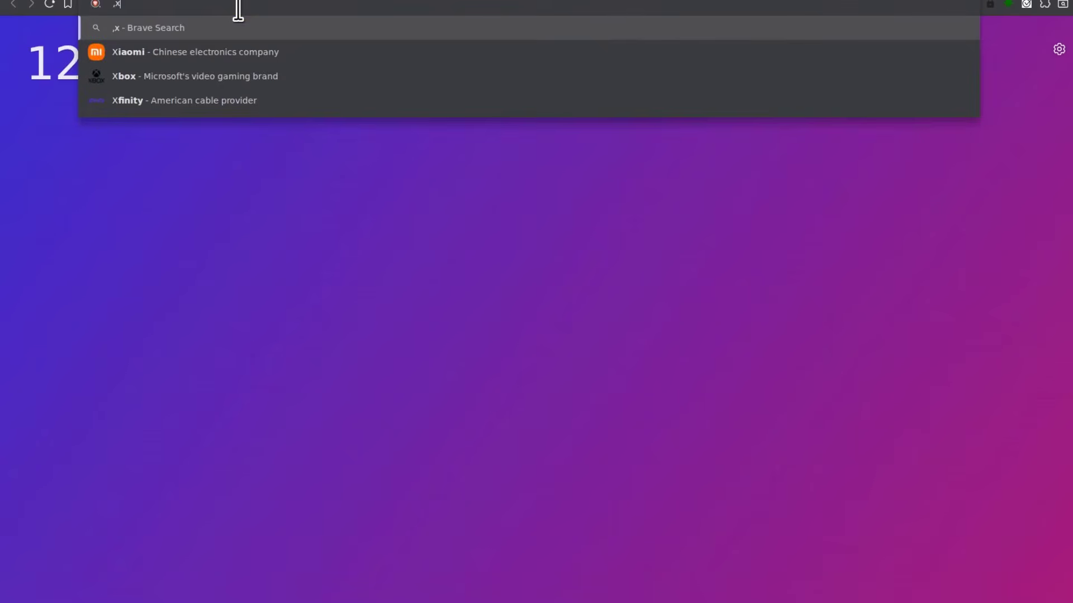
{"action": "type", "text": "too"}
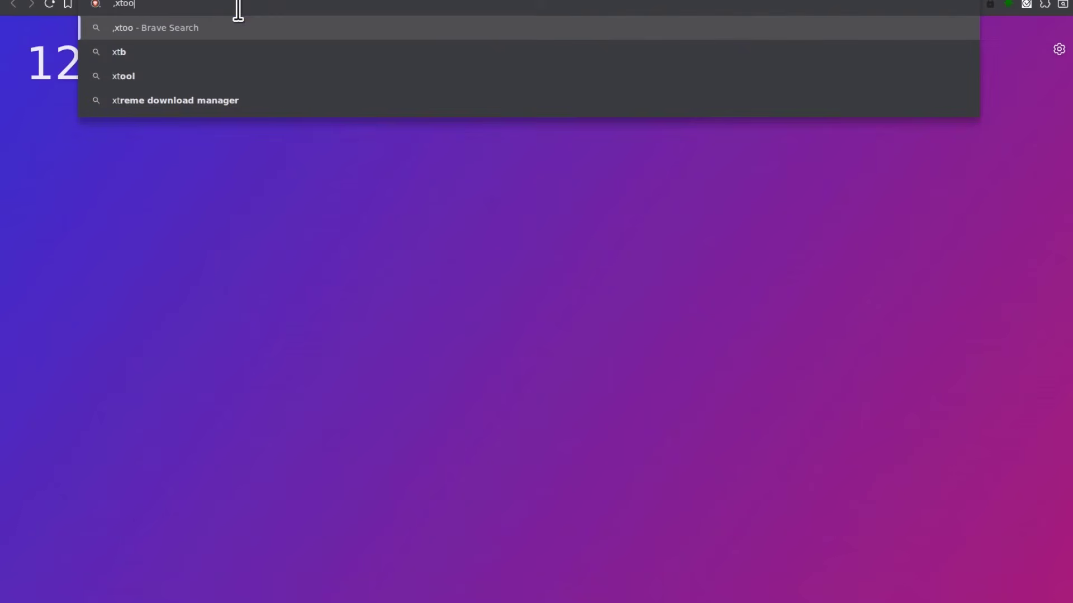
{"action": "type", "text": "lbox dns check"}
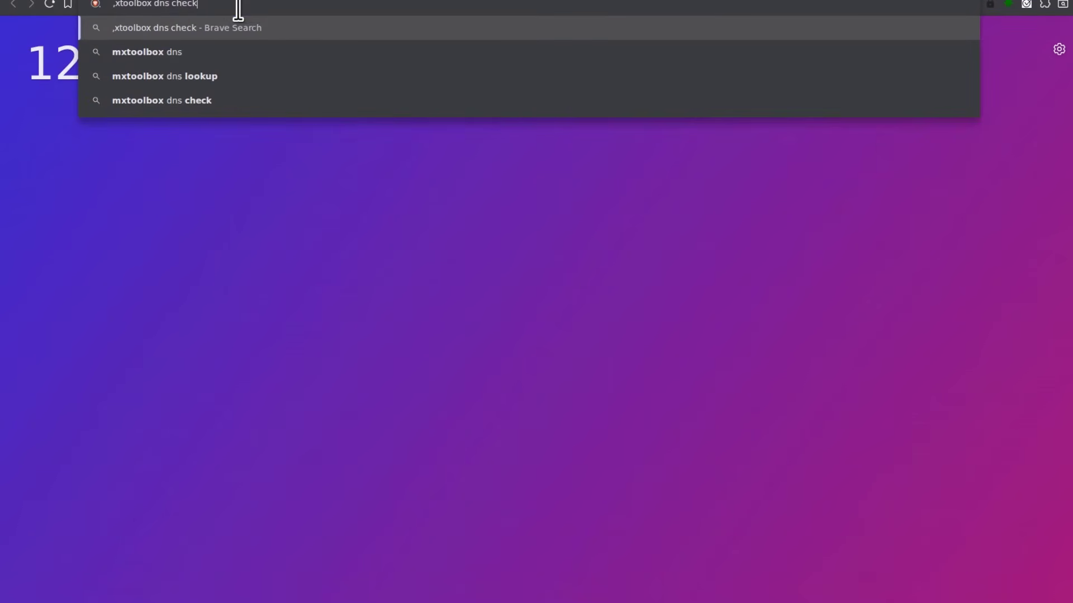
{"action": "key", "text": "Return"}
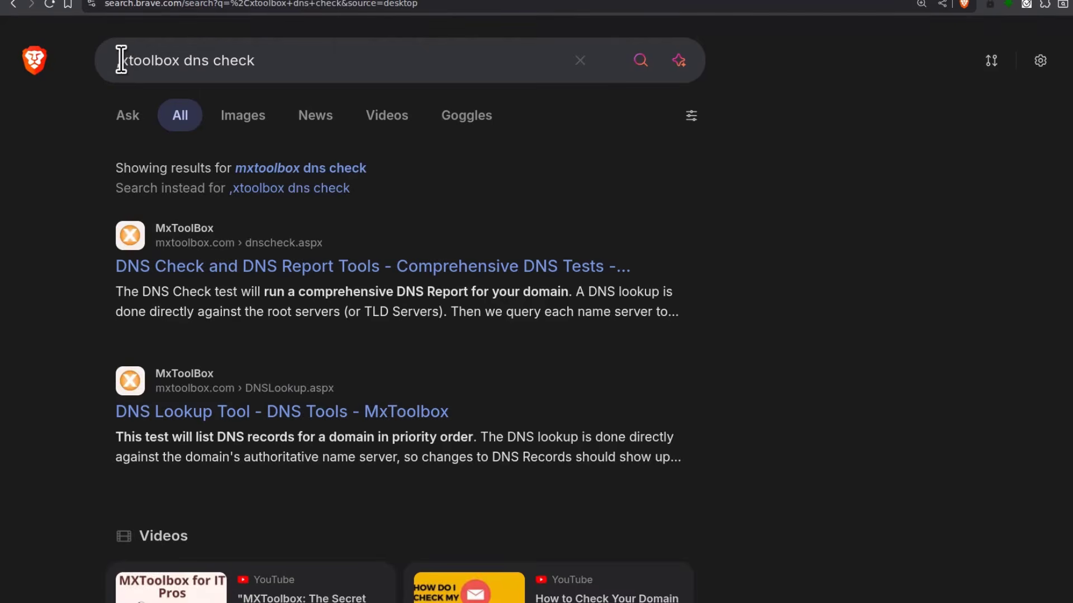
{"action": "left_click", "coordinate": [219, 273]}
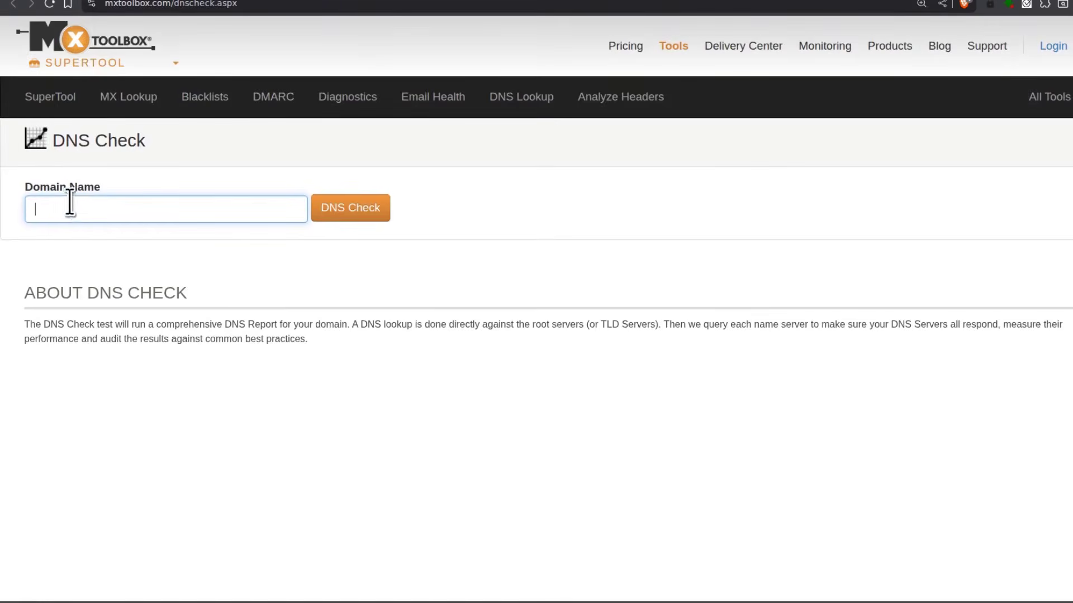
Run the DNS check on virtualsudo.com twice and review the name-server no-response report
{"action": "right_click", "coordinate": [71, 207]}
{"action": "left_click", "coordinate": [114, 285]}
{"action": "left_click", "coordinate": [365, 211]}
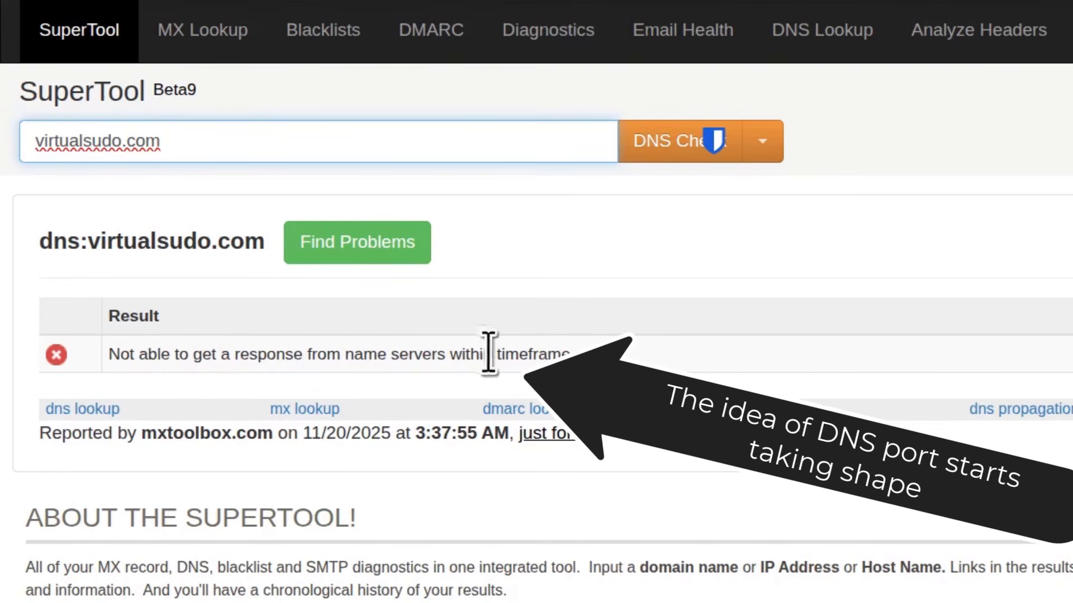
{"action": "left_click", "coordinate": [679, 143]}
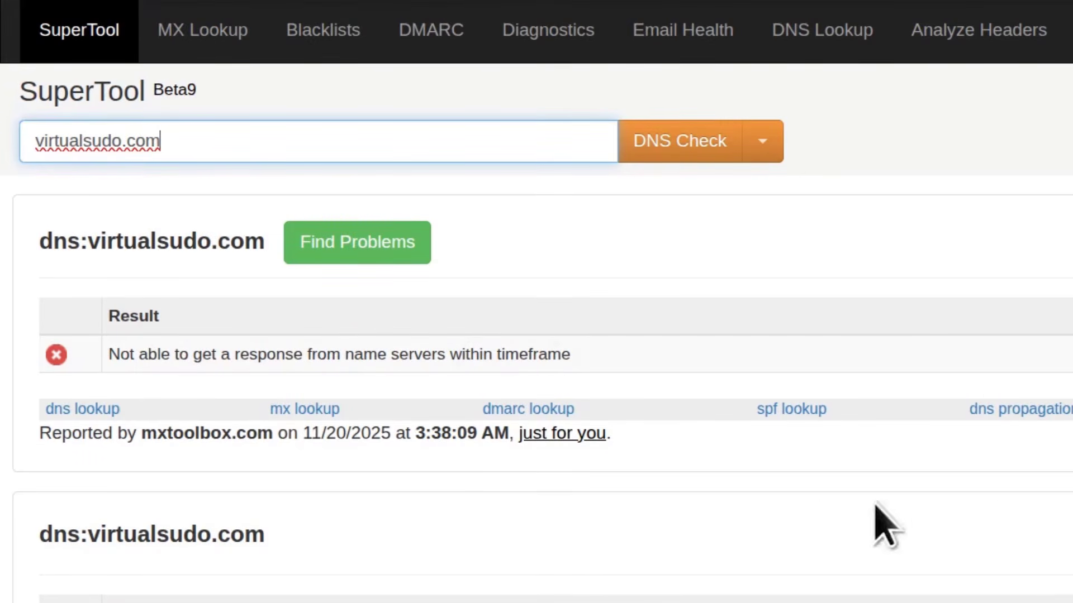
{"action": "scroll", "coordinate": [599, 522], "scroll_direction": "down", "scroll_amount": 4}
{"action": "left_click", "coordinate": [600, 502]}
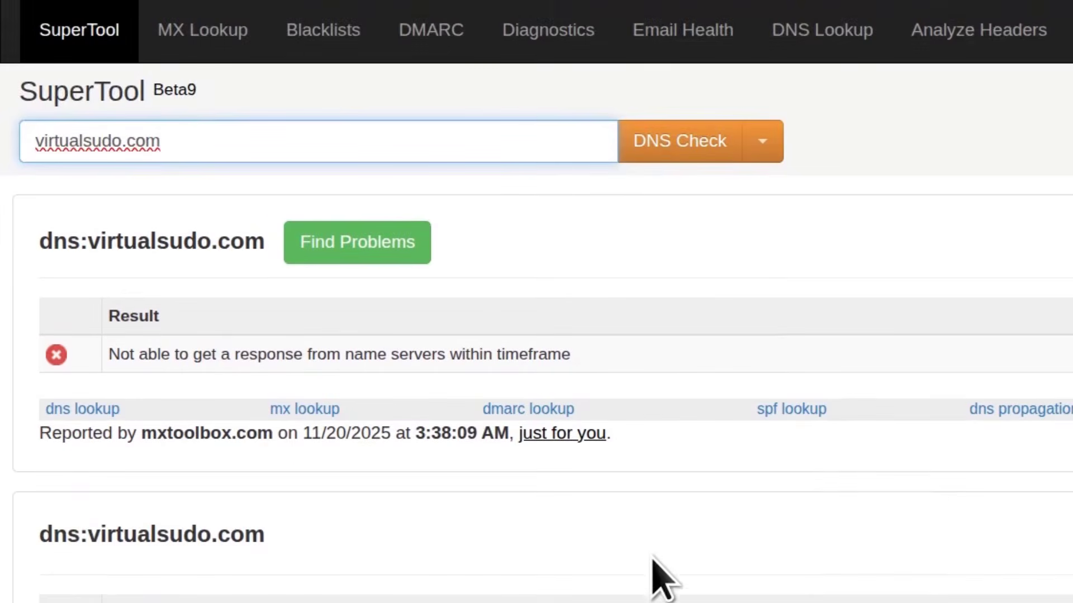
{"action": "left_click", "coordinate": [783, 235]}
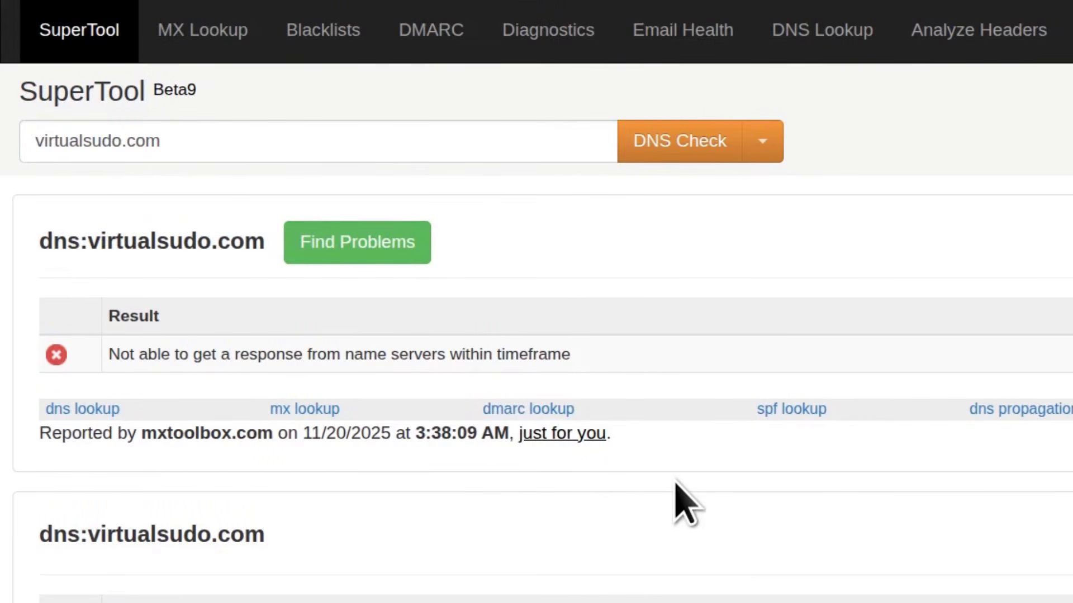
{"action": "scroll", "coordinate": [673, 503], "scroll_direction": "down", "scroll_amount": 2}
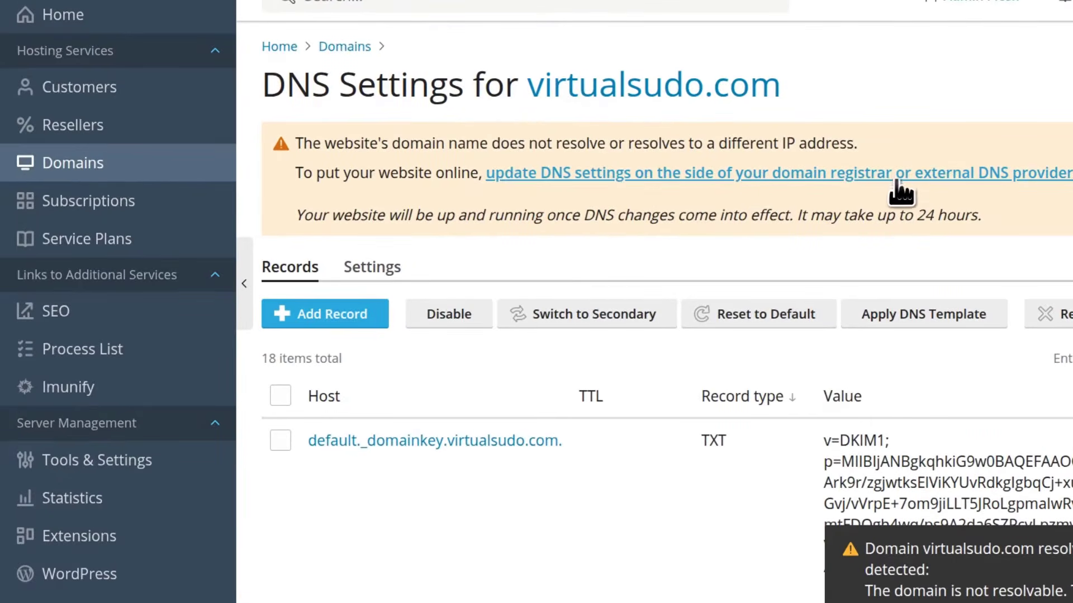
Open the registrar DNS instructions and review the ns1 and ns2.virtualsudo.com glue records
{"action": "left_click", "coordinate": [651, 176]}
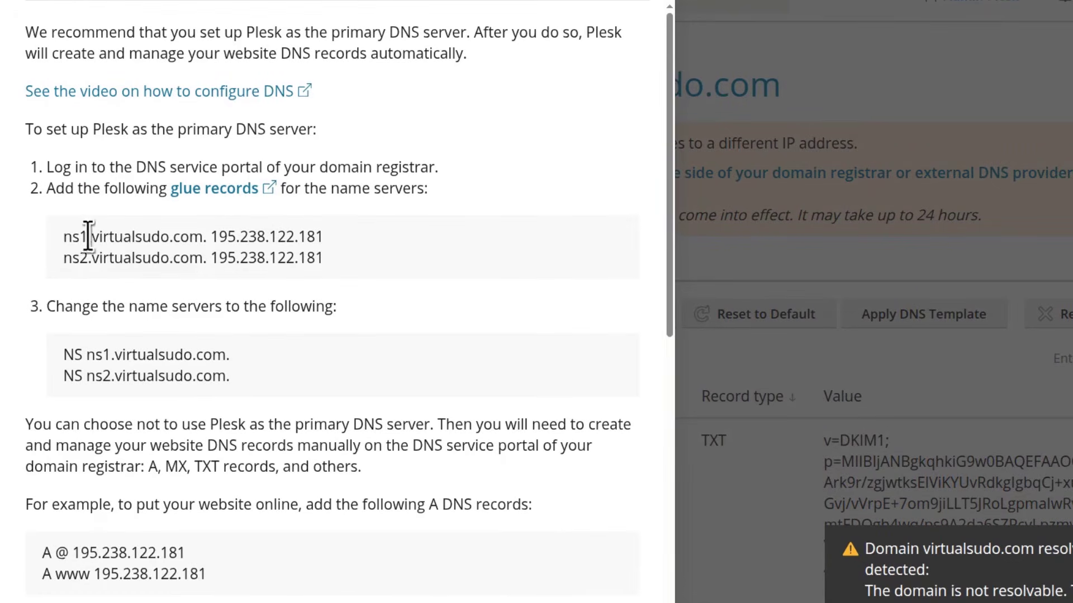
{"action": "left_click_drag", "start_coordinate": [65, 236], "coordinate": [193, 237]}
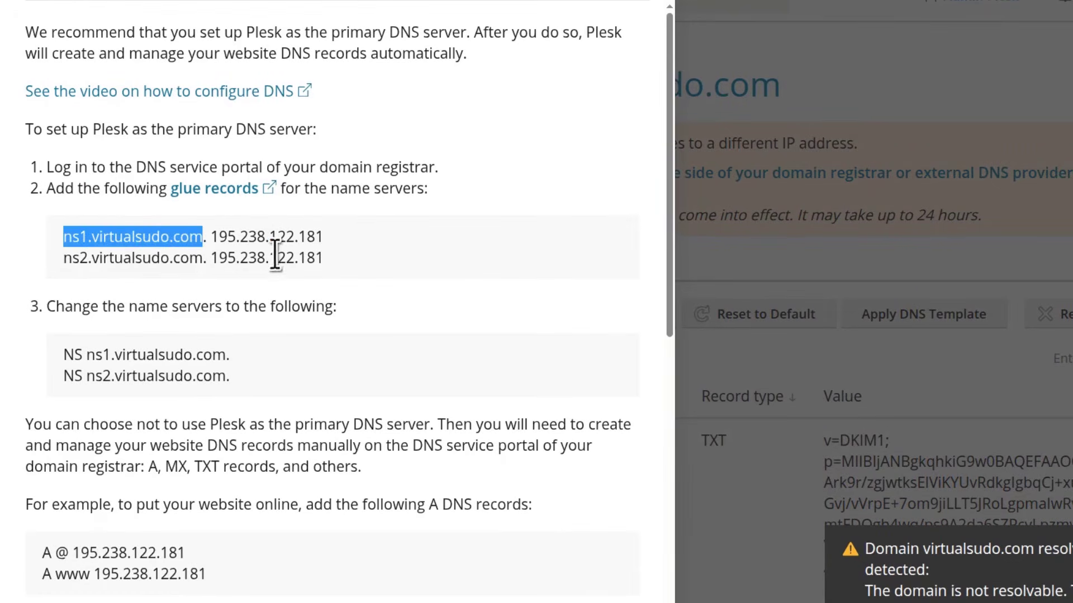
{"action": "left_click", "coordinate": [427, 222]}
{"action": "scroll", "coordinate": [215, 330], "scroll_direction": "down", "scroll_amount": 2}
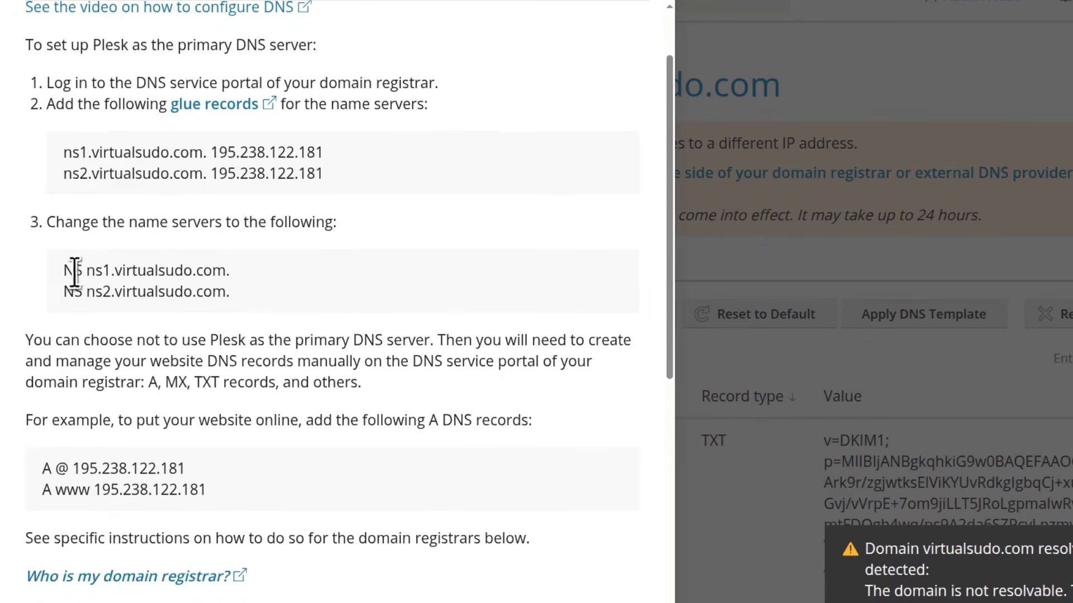
{"action": "scroll", "coordinate": [356, 343], "scroll_direction": "down", "scroll_amount": 4}
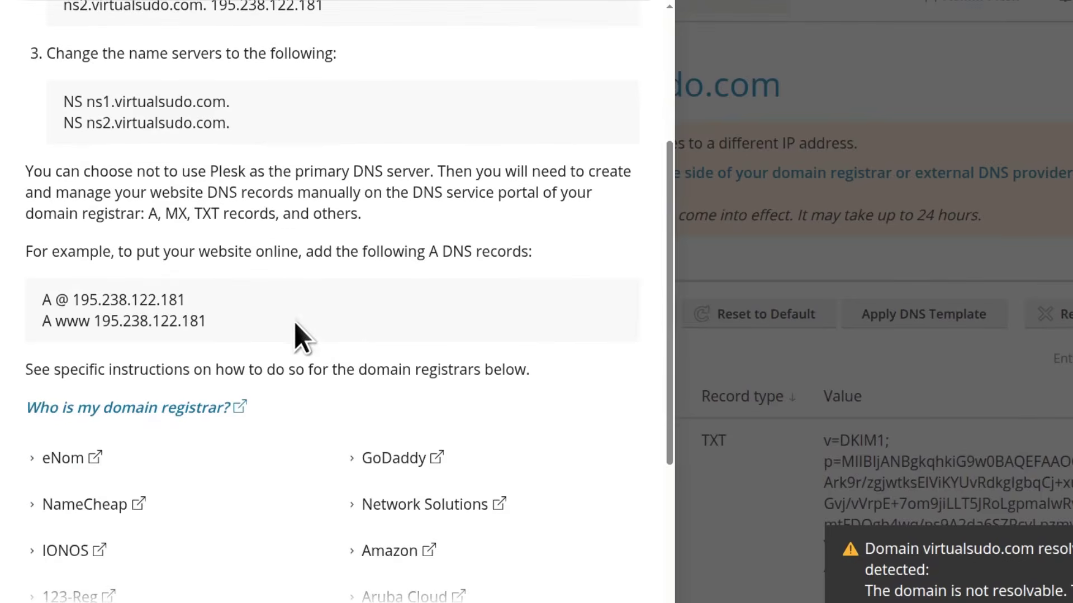
{"action": "scroll", "coordinate": [224, 282], "scroll_direction": "up", "scroll_amount": 6}
{"action": "left_click_drag", "start_coordinate": [62, 237], "coordinate": [192, 234]}
{"action": "left_click_drag", "start_coordinate": [72, 259], "coordinate": [130, 265]}
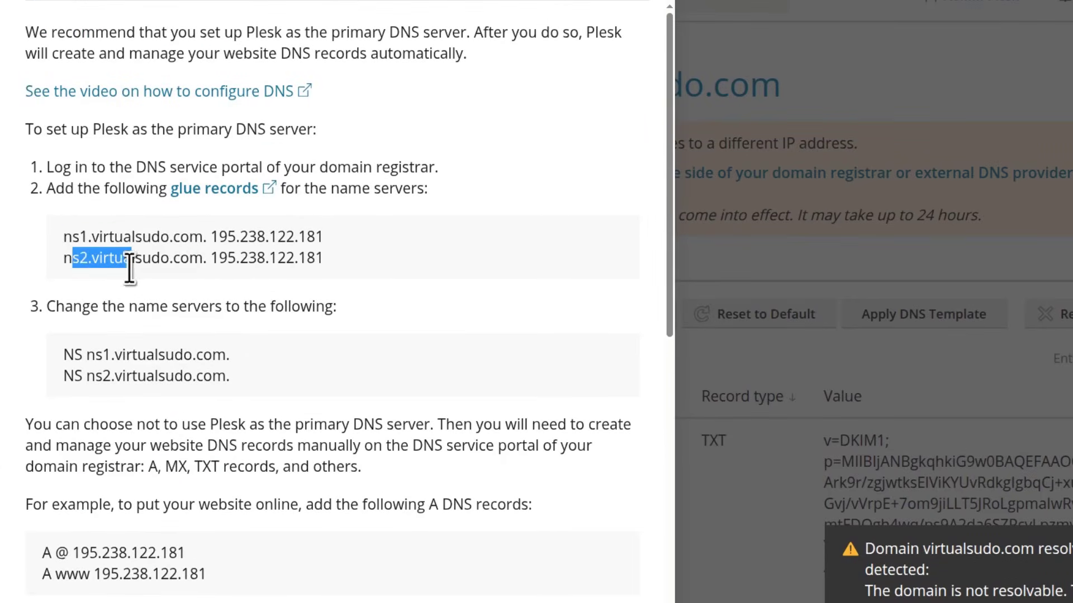
{"action": "left_click", "coordinate": [82, 344]}
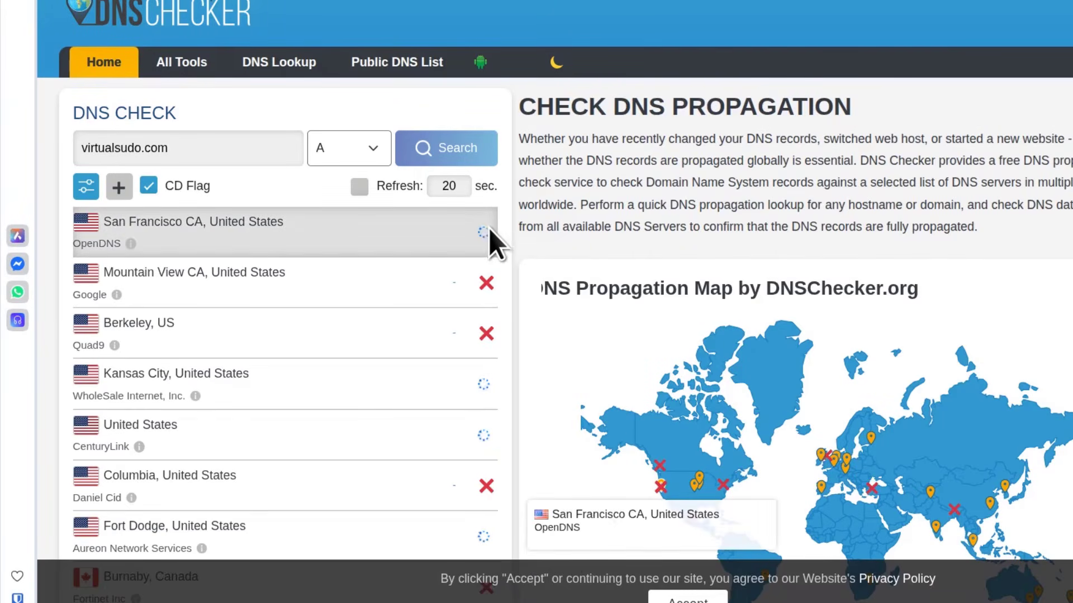
Rerun the NS lookup for virtualsudo.com and scan resolvers like Sao Paulo returning ns1/ns2
{"action": "scroll", "coordinate": [471, 359], "scroll_direction": "down", "scroll_amount": 8}
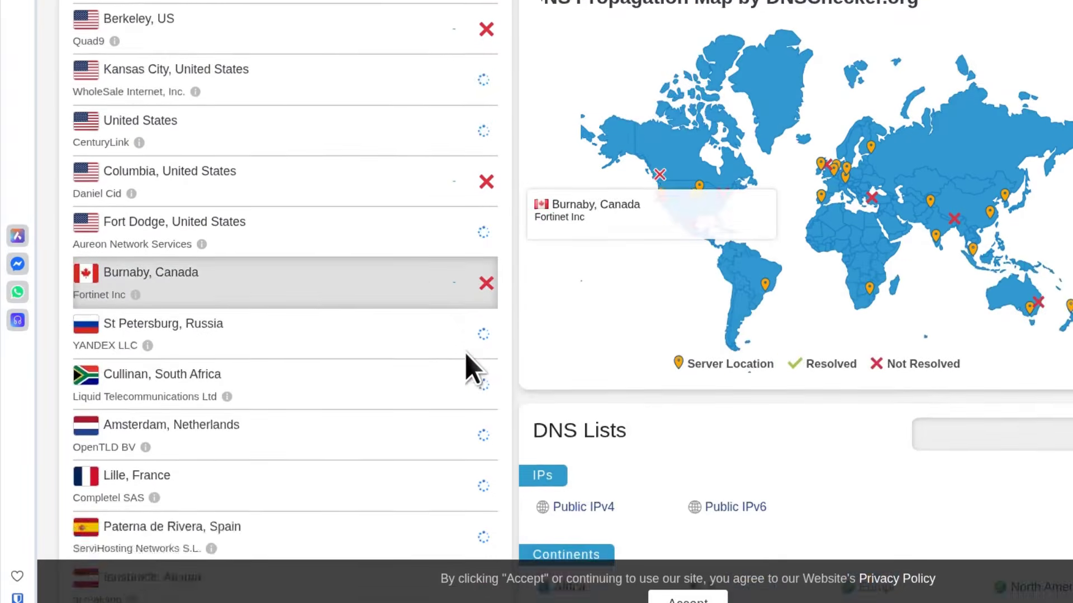
{"action": "scroll", "coordinate": [463, 351], "scroll_direction": "down", "scroll_amount": 10}
{"action": "scroll", "coordinate": [461, 346], "scroll_direction": "up", "scroll_amount": 20}
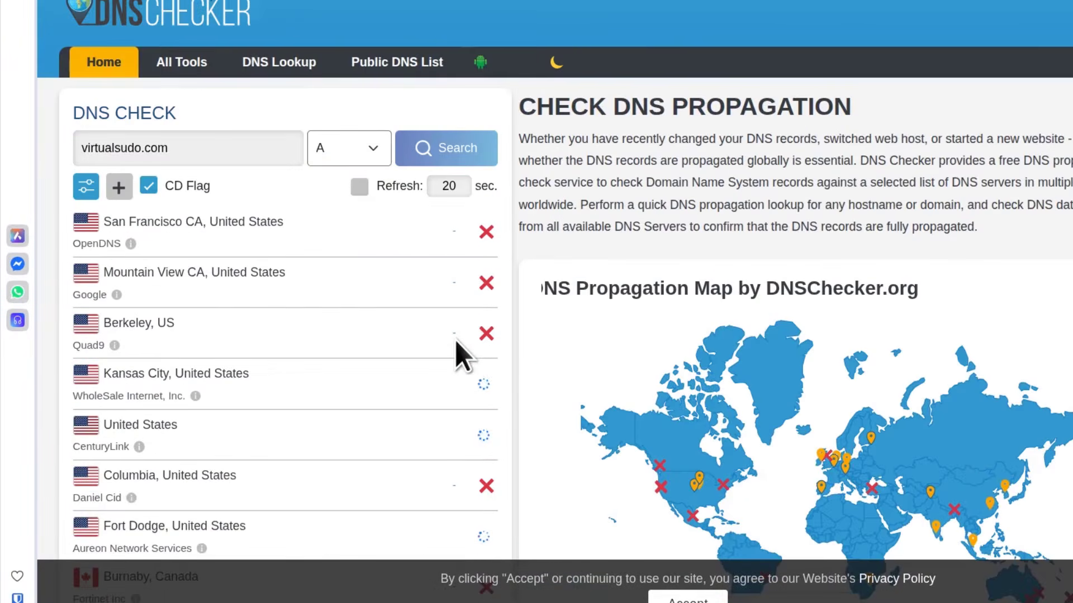
{"action": "left_click", "coordinate": [369, 152]}
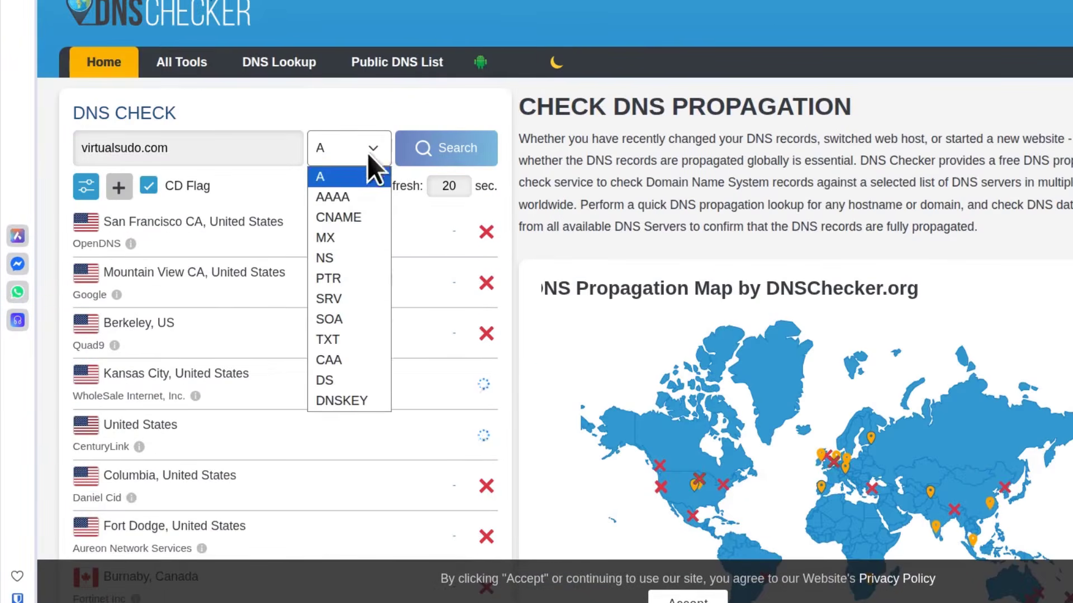
{"action": "left_click", "coordinate": [330, 259]}
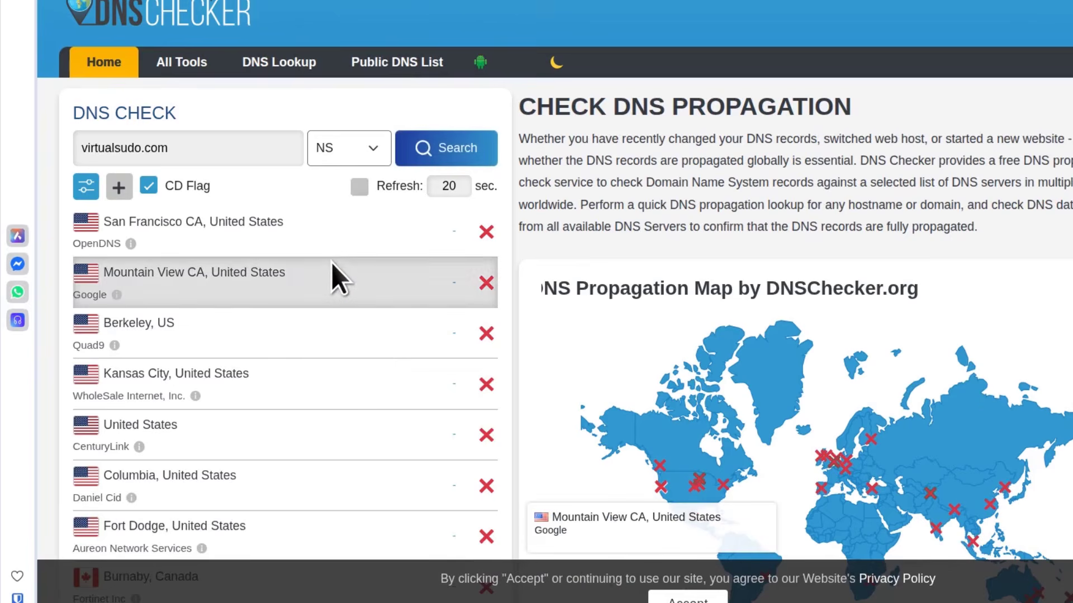
{"action": "left_click", "coordinate": [460, 149]}
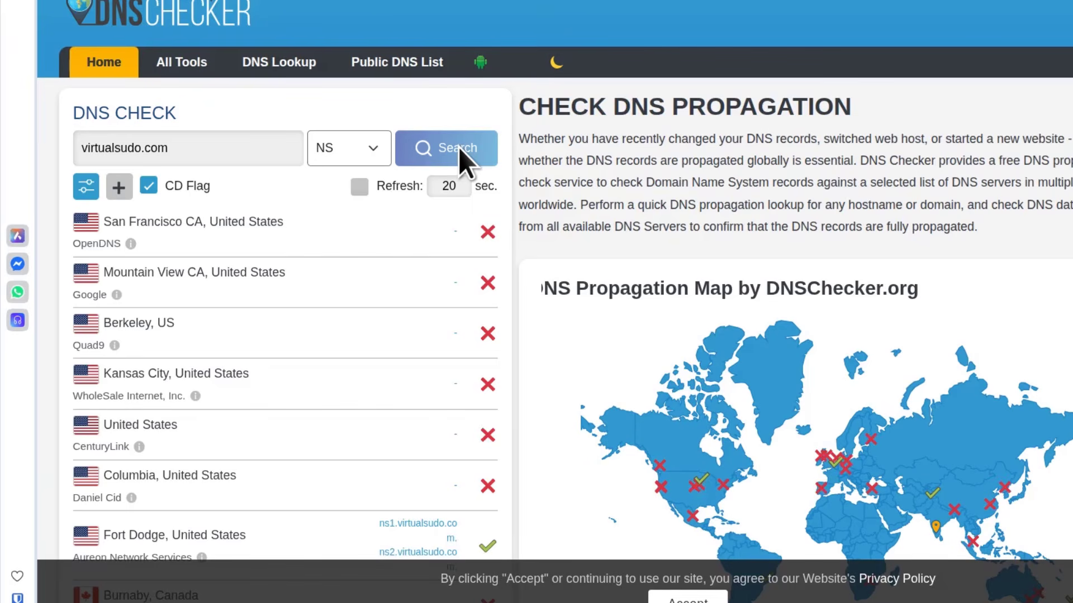
{"action": "scroll", "coordinate": [440, 354], "scroll_direction": "down", "scroll_amount": 7}
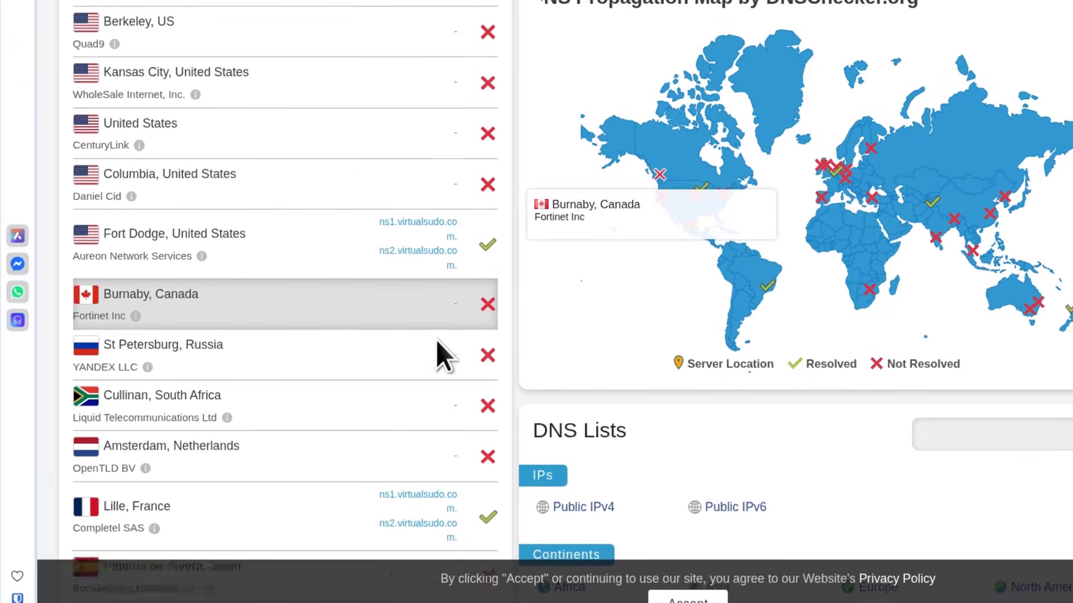
{"action": "scroll", "coordinate": [413, 275], "scroll_direction": "down", "scroll_amount": 10}
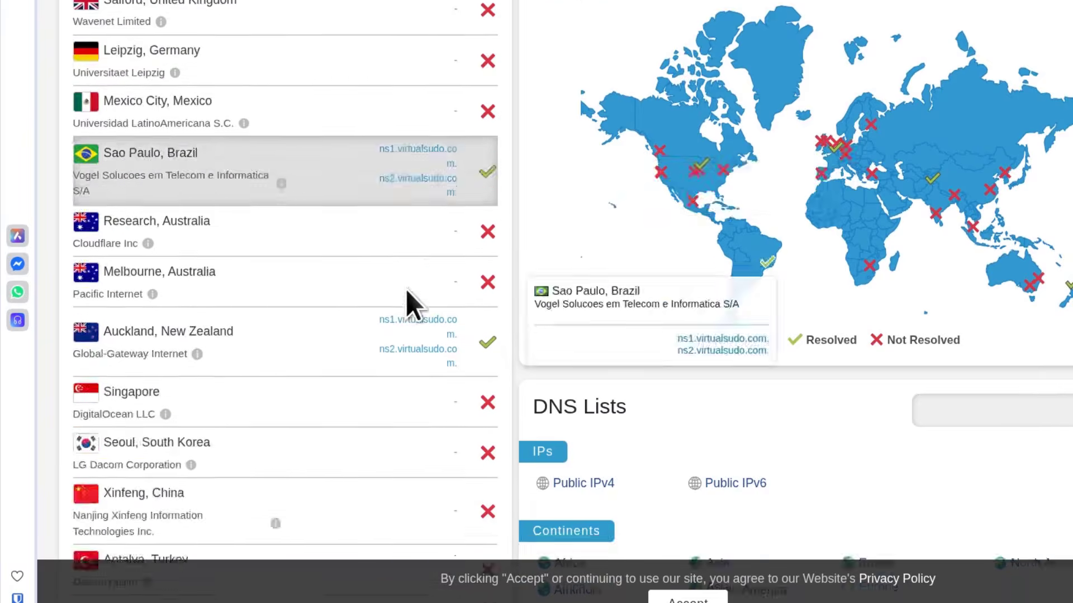
{"action": "scroll", "coordinate": [407, 299], "scroll_direction": "up", "scroll_amount": 17}
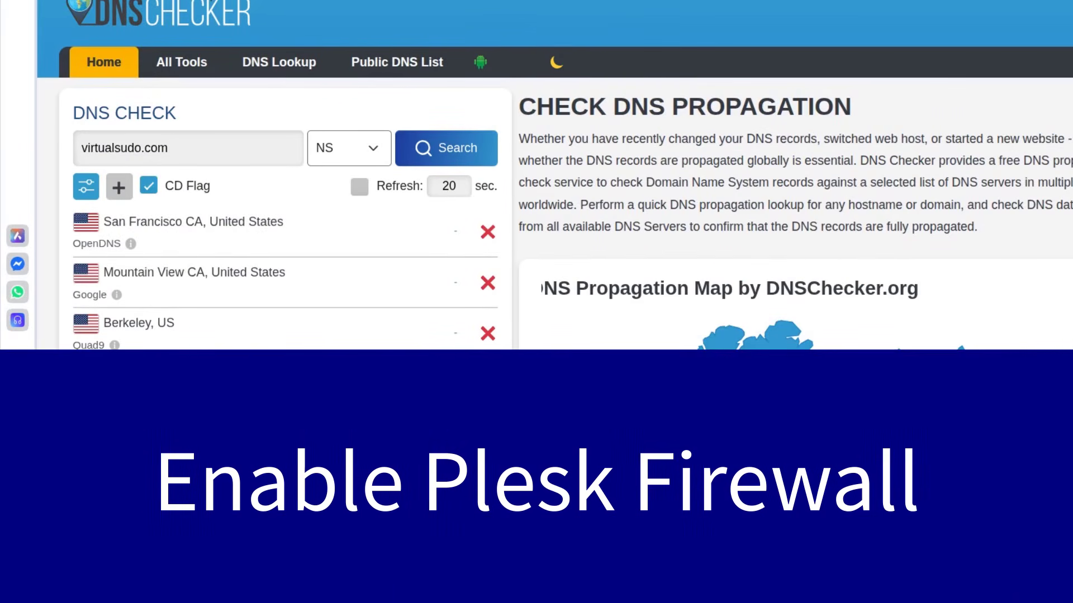
Return to the Plesk home dashboard and scroll down to the Advisor widget
{"action": "key", "text": "alt+Tab"}
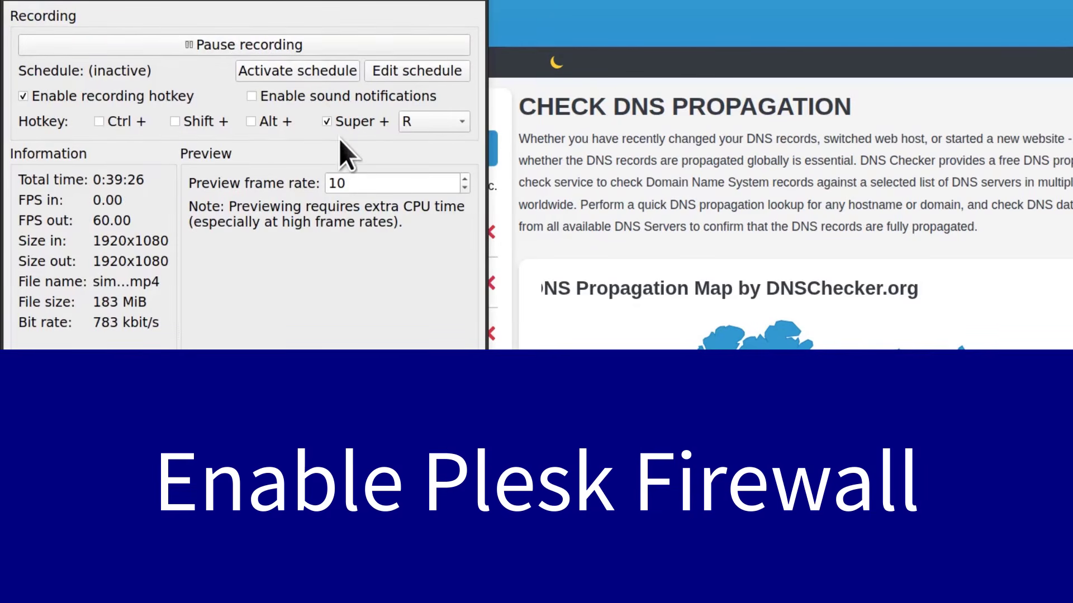
{"action": "key", "text": "alt+Tab"}
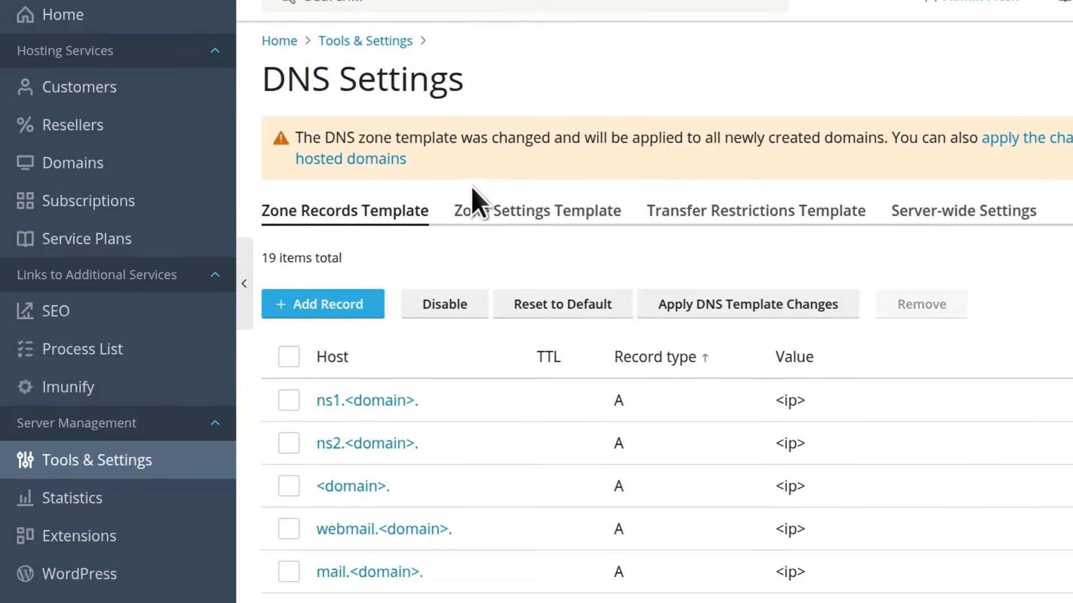
{"action": "scroll", "coordinate": [471, 187], "scroll_direction": "up", "scroll_amount": 1}
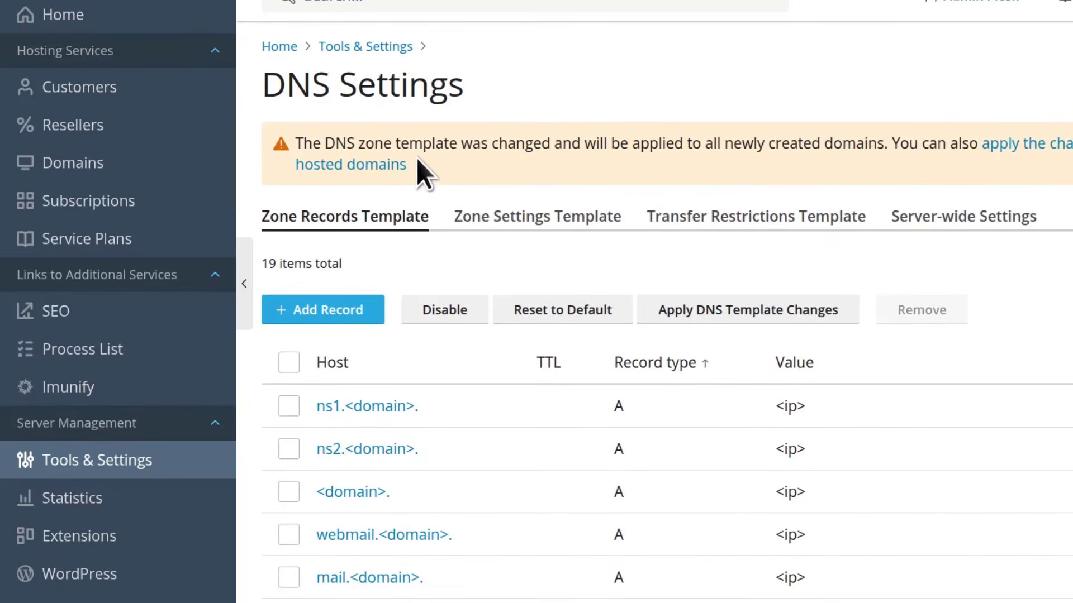
{"action": "scroll", "coordinate": [266, 256], "scroll_direction": "down", "scroll_amount": 5}
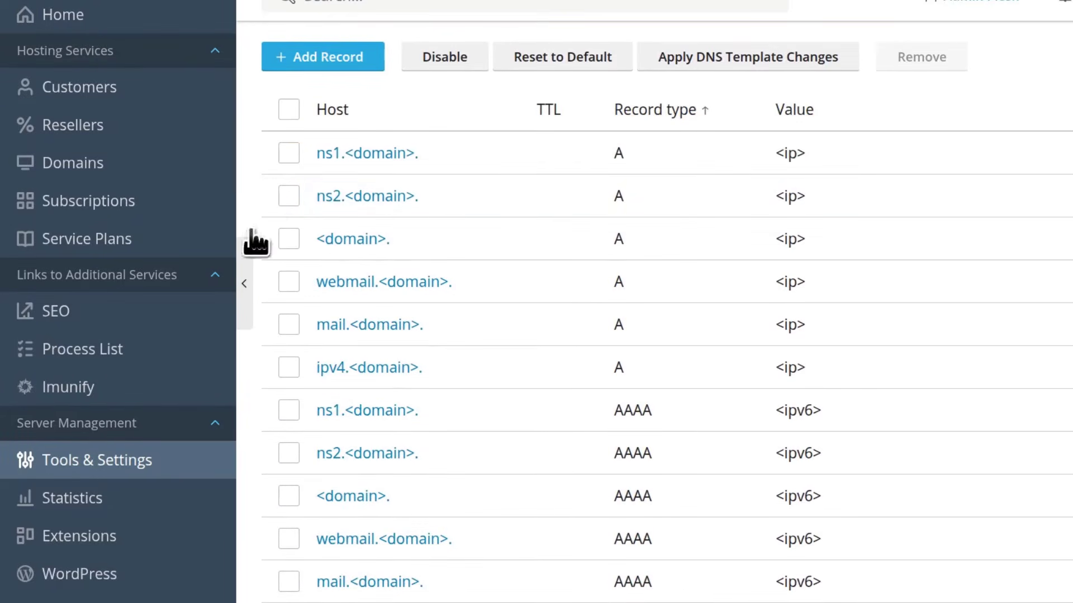
{"action": "scroll", "coordinate": [212, 302], "scroll_direction": "up", "scroll_amount": 5}
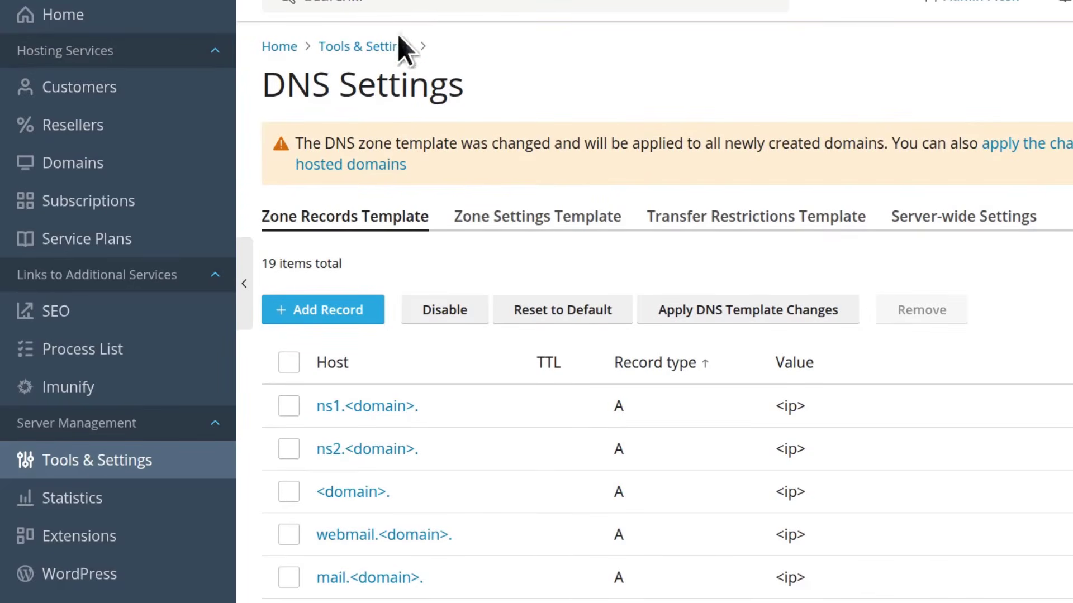
{"action": "left_click", "coordinate": [67, 22]}
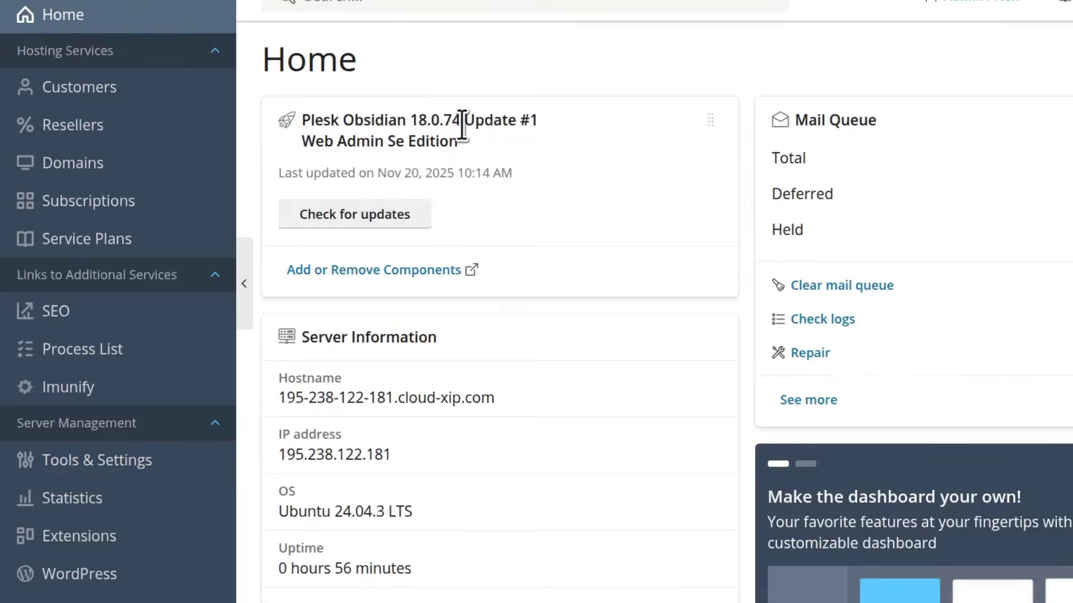
{"action": "scroll", "coordinate": [471, 135], "scroll_direction": "down", "scroll_amount": 9}
{"action": "scroll", "coordinate": [471, 133], "scroll_direction": "down", "scroll_amount": 7}
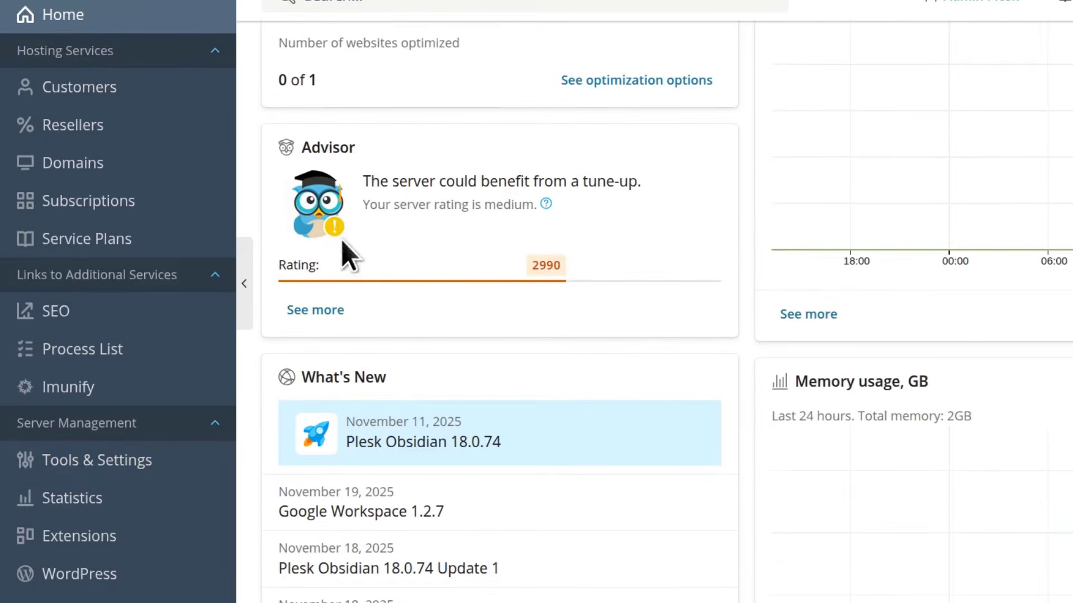
Open the full Advisor recommendations and start installing the Plesk Firewall
{"action": "left_click", "coordinate": [317, 310]}
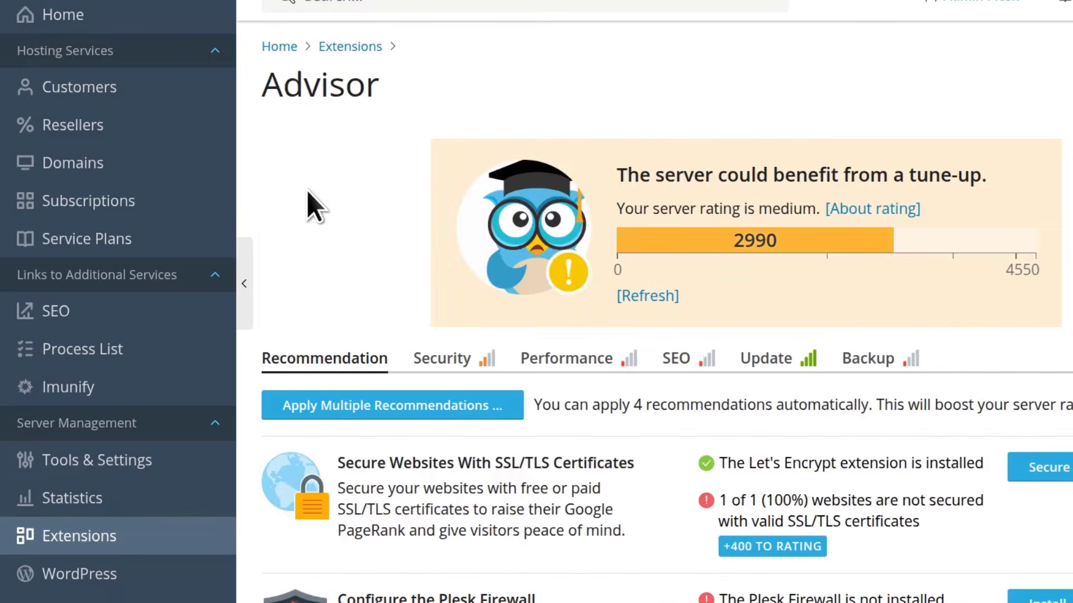
{"action": "scroll", "coordinate": [496, 354], "scroll_direction": "down", "scroll_amount": 5}
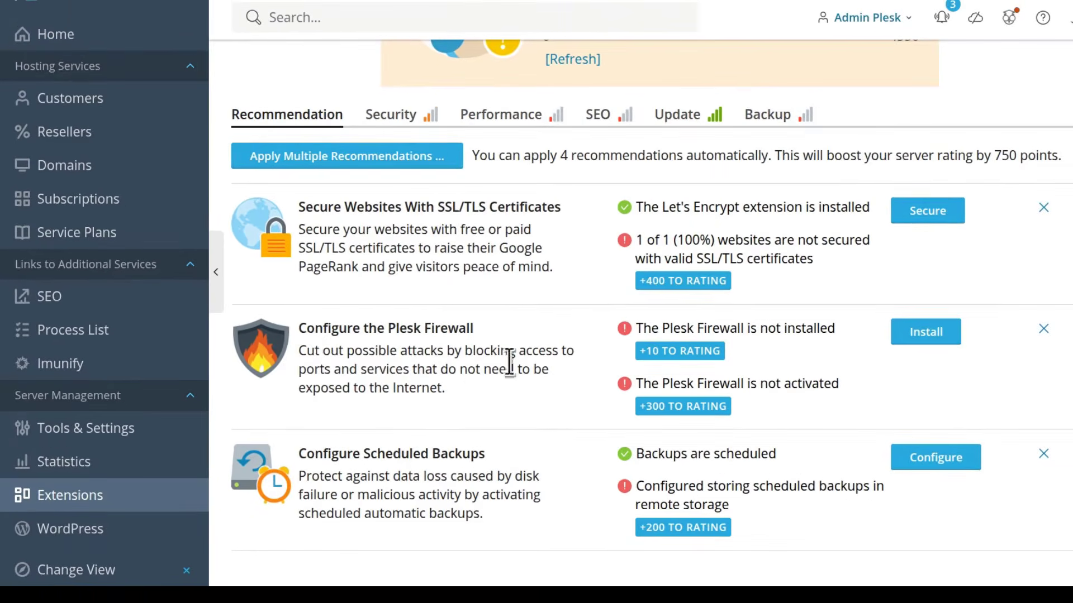
{"action": "left_click", "coordinate": [935, 330]}
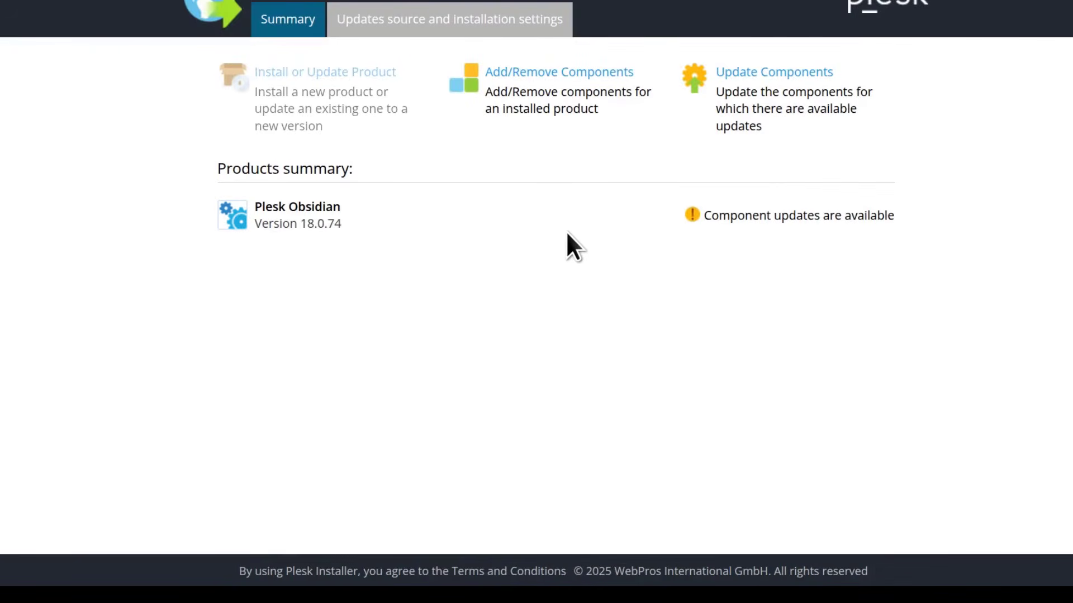
Mark Plesk Firewall under Plesk extensions for installation and let the installer finish
{"action": "left_click", "coordinate": [525, 69]}
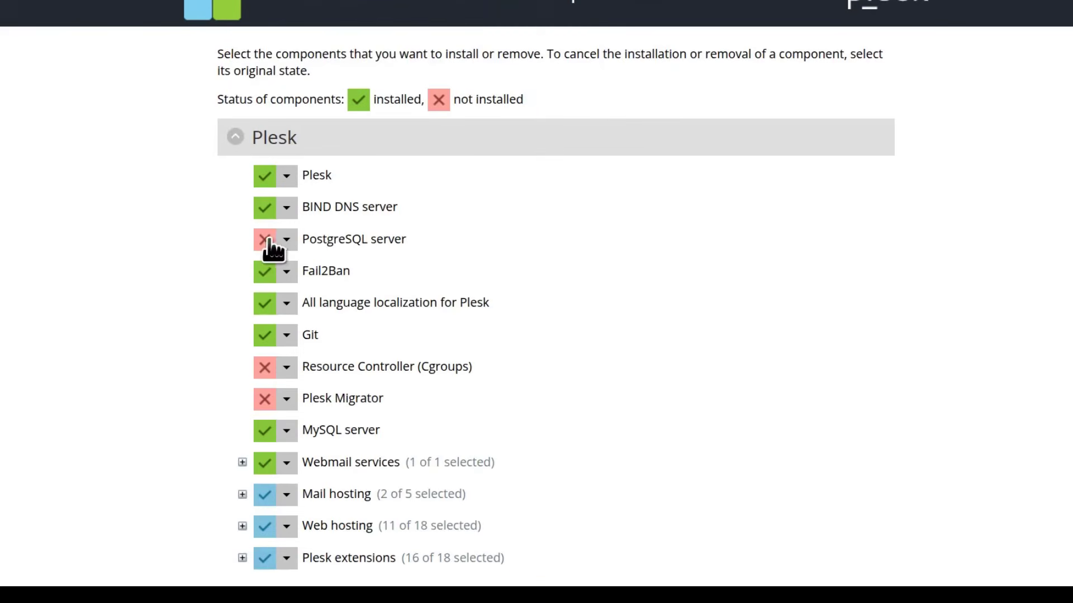
{"action": "scroll", "coordinate": [269, 237], "scroll_direction": "down", "scroll_amount": 2}
{"action": "scroll", "coordinate": [274, 208], "scroll_direction": "down", "scroll_amount": 1}
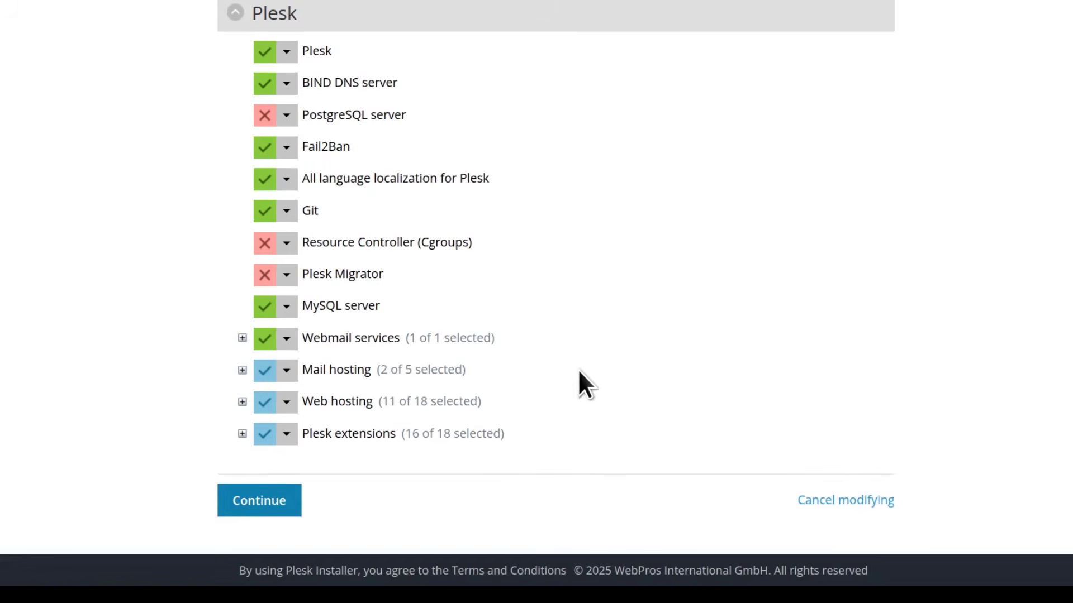
{"action": "left_click", "coordinate": [241, 433]}
{"action": "scroll", "coordinate": [744, 233], "scroll_direction": "down", "scroll_amount": 4}
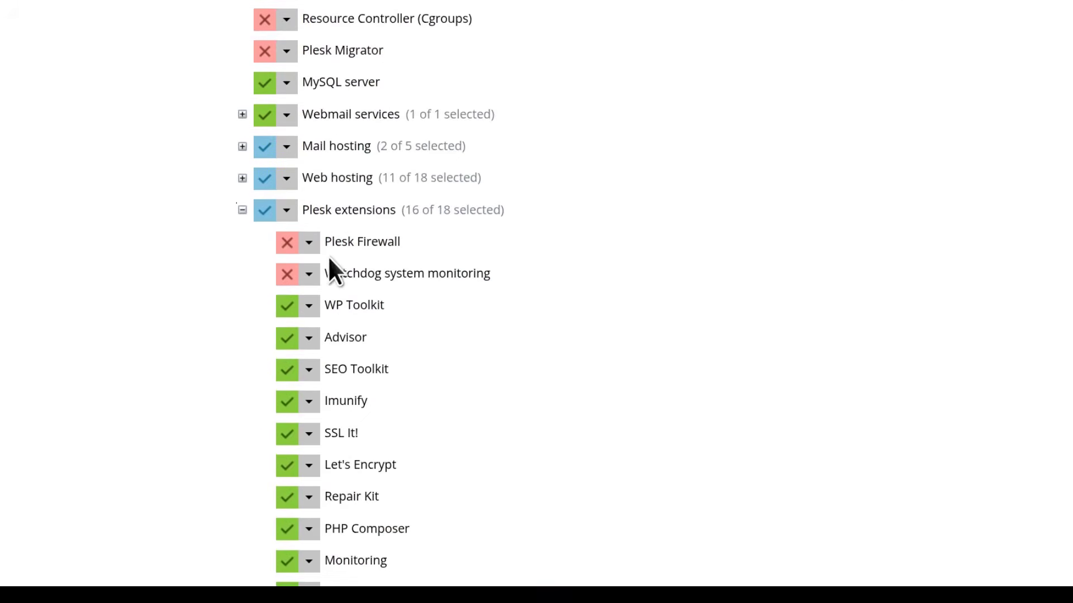
{"action": "left_click", "coordinate": [309, 243]}
{"action": "left_click", "coordinate": [303, 270]}
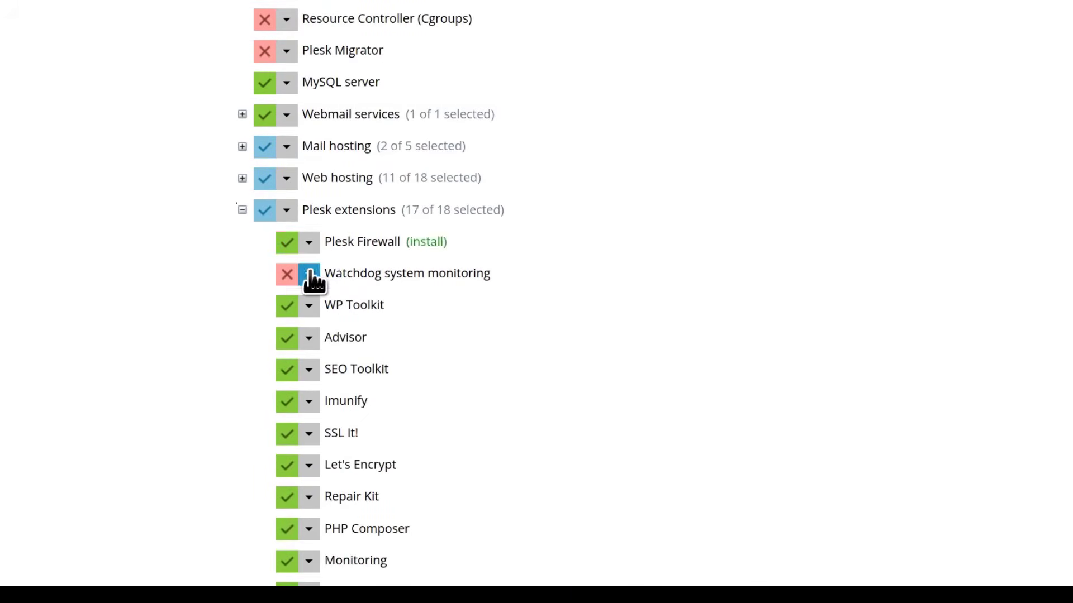
{"action": "scroll", "coordinate": [423, 302], "scroll_direction": "down", "scroll_amount": 6}
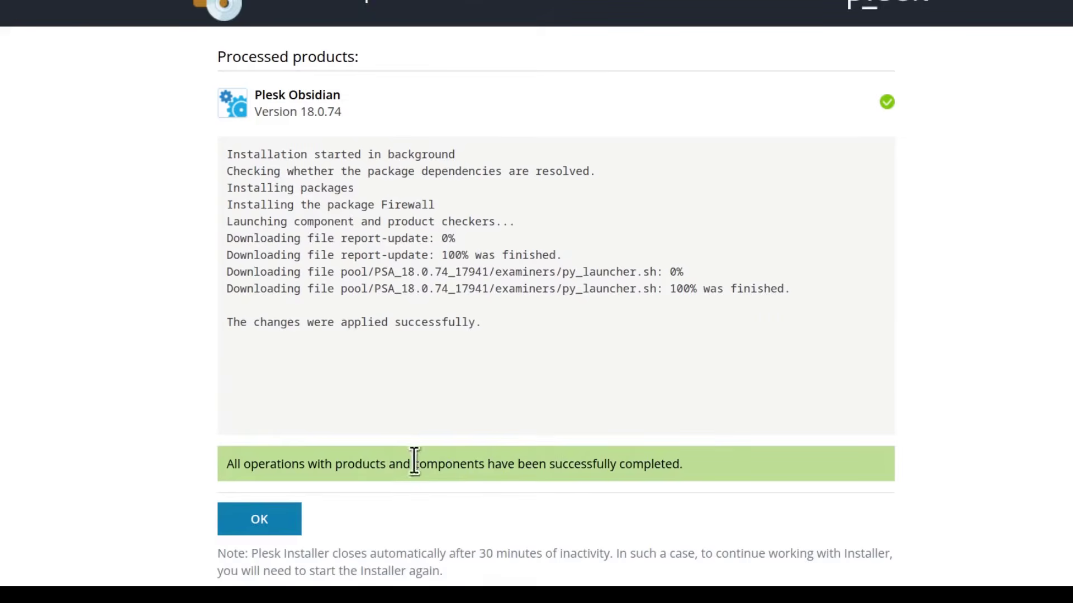
{"action": "scroll", "coordinate": [391, 451], "scroll_direction": "down", "scroll_amount": 2}
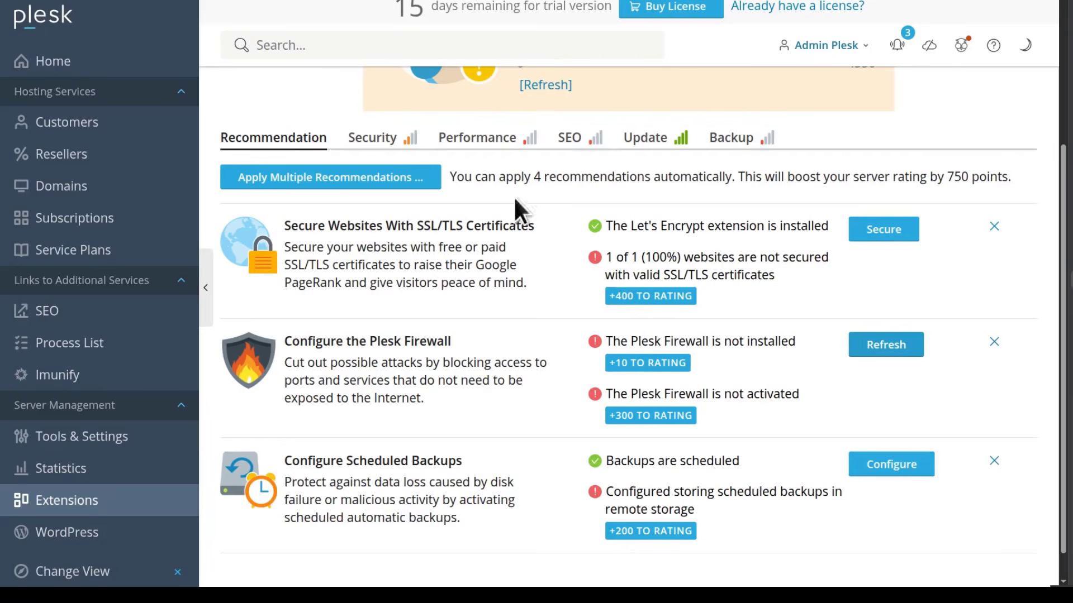
Activate the newly installed Plesk Firewall and view its list of 23 firewall rules
{"action": "left_click", "coordinate": [886, 343]}
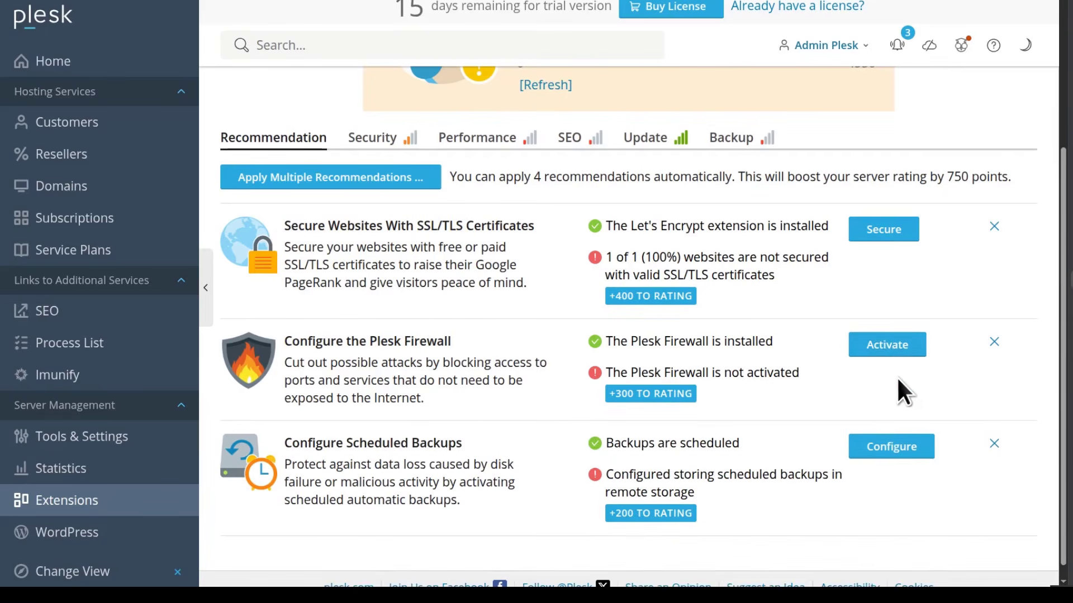
{"action": "left_click", "coordinate": [884, 343]}
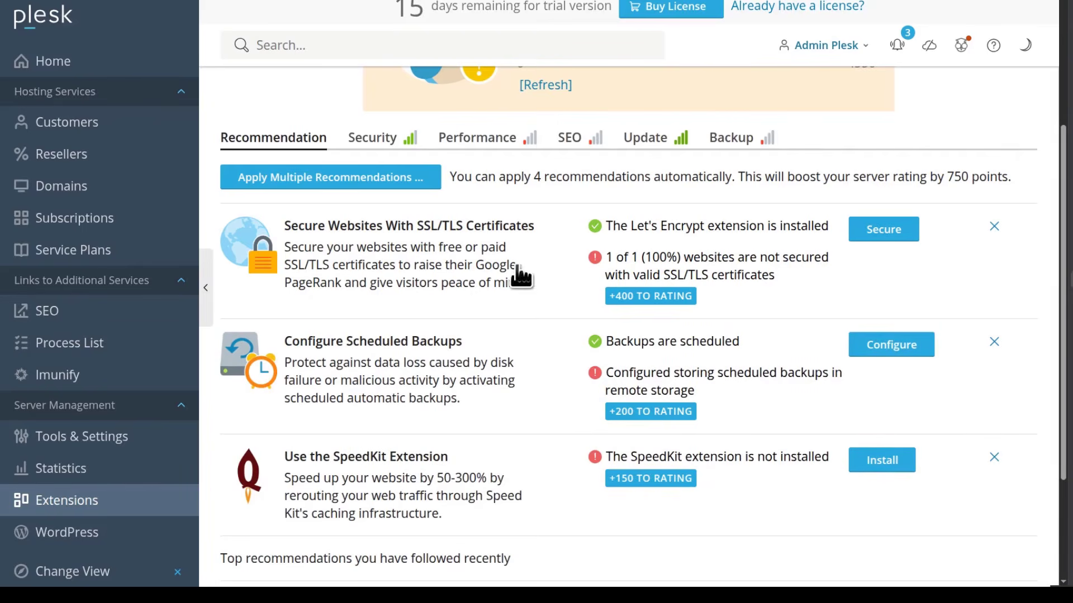
{"action": "scroll", "coordinate": [441, 362], "scroll_direction": "down", "scroll_amount": 3}
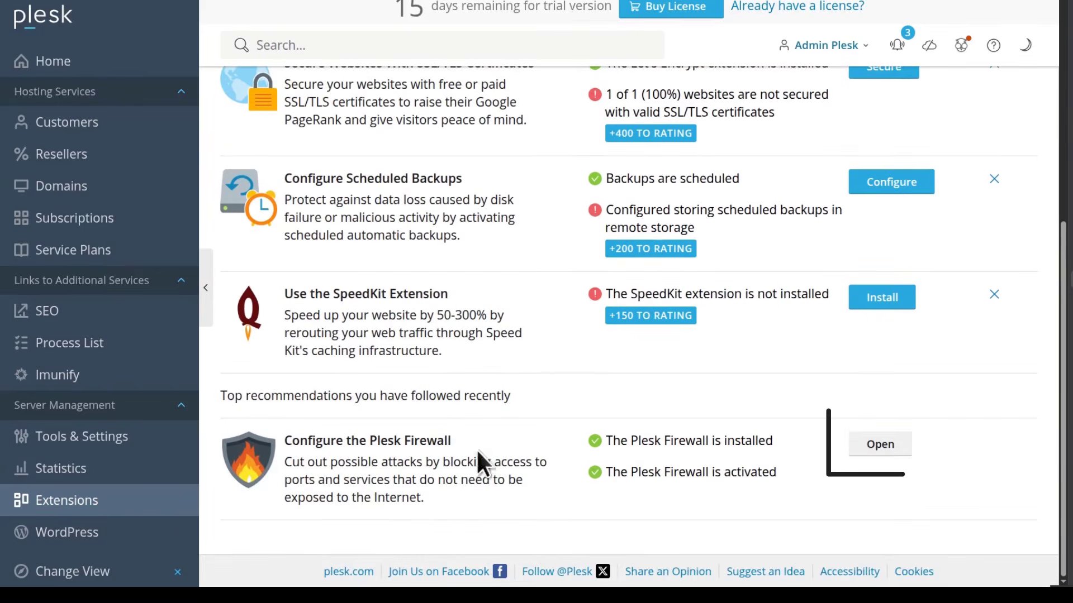
{"action": "left_click", "coordinate": [880, 444]}
{"action": "scroll", "coordinate": [299, 280], "scroll_direction": "down", "scroll_amount": 6}
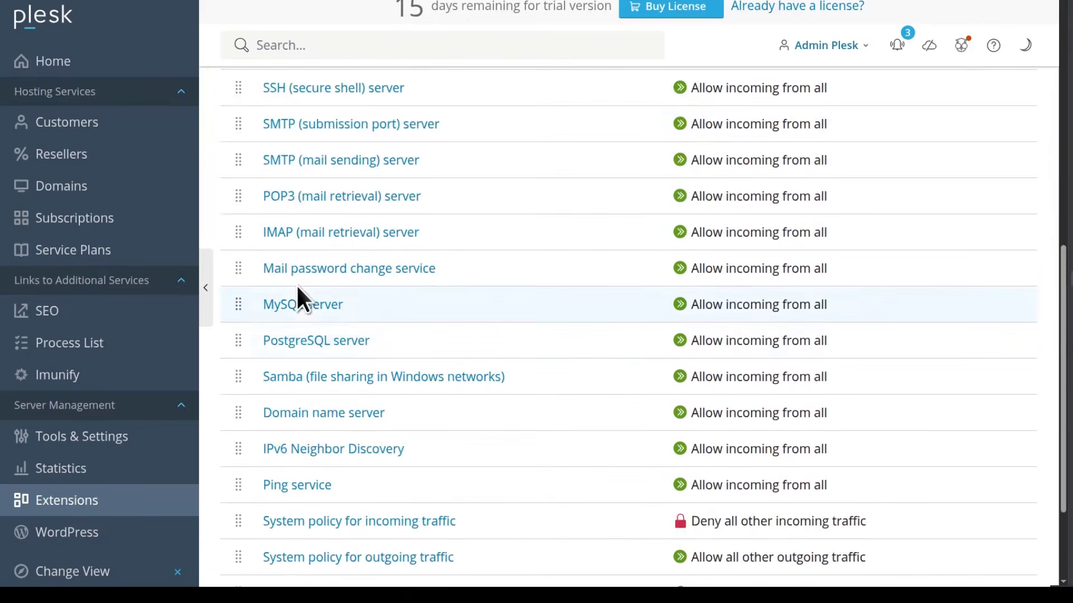
{"action": "scroll", "coordinate": [297, 288], "scroll_direction": "down", "scroll_amount": 3}
{"action": "scroll", "coordinate": [432, 304], "scroll_direction": "up", "scroll_amount": 9}
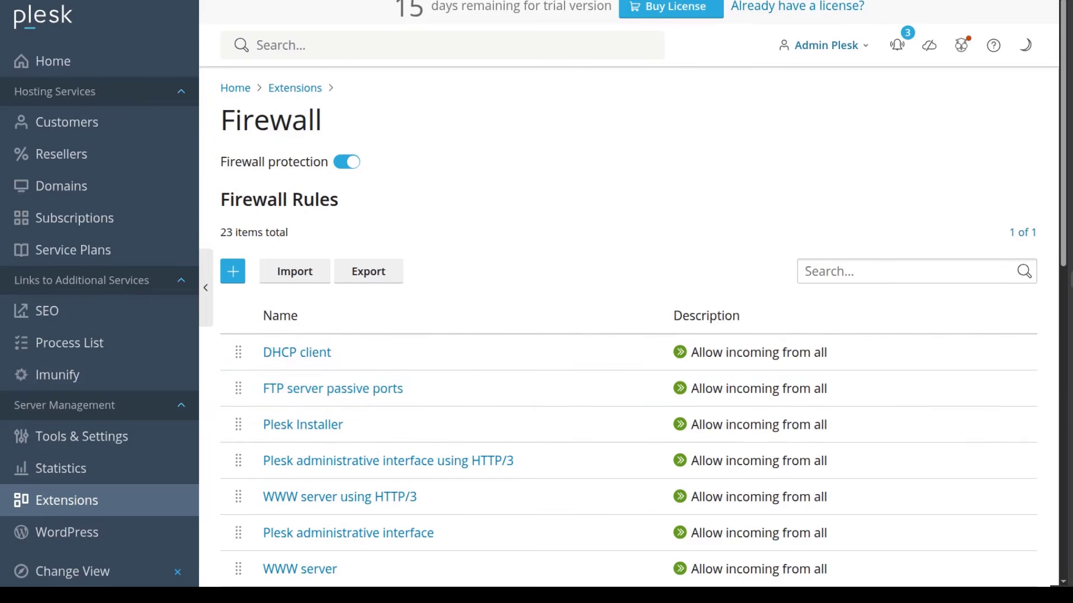
Rerun the NS lookup for virtualsudo.com, confirming ns1/ns2.virtualsudo.com resolve worldwide
{"action": "left_click", "coordinate": [1071, 323]}
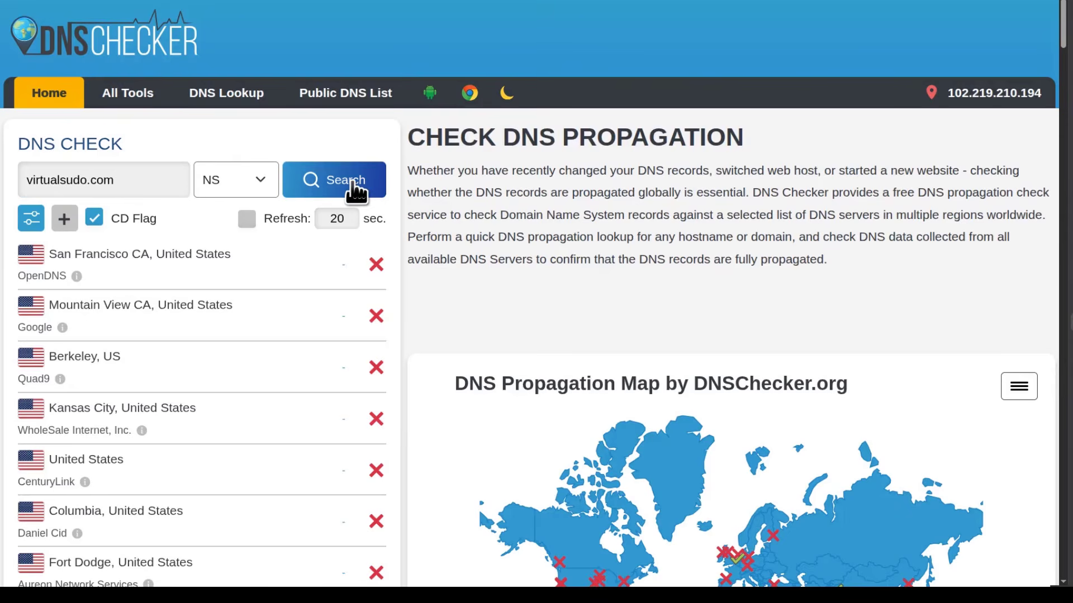
{"action": "left_click", "coordinate": [352, 190]}
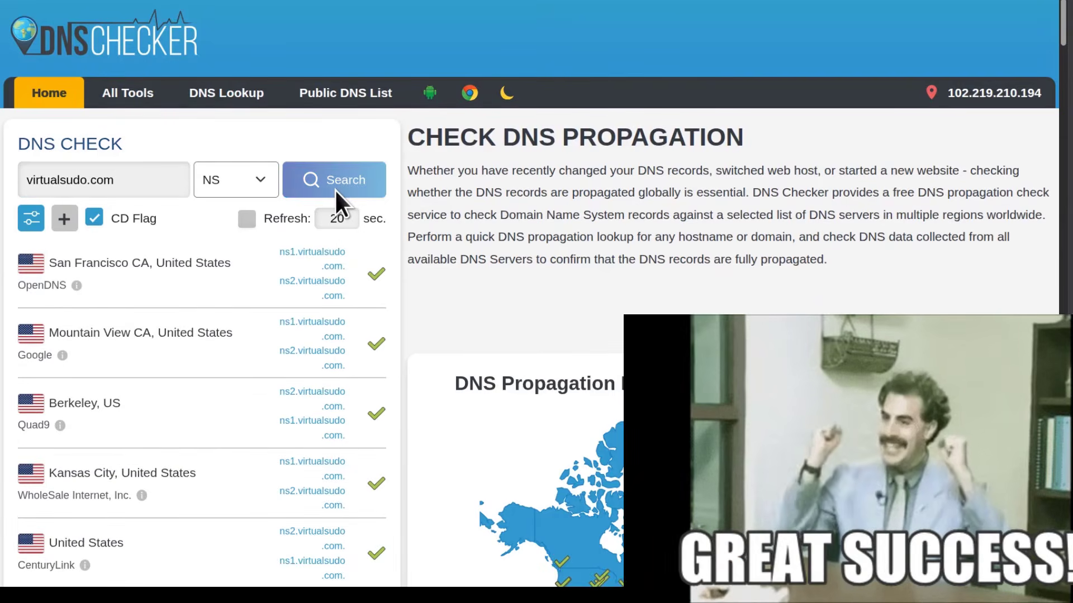
{"action": "scroll", "coordinate": [317, 294], "scroll_direction": "down", "scroll_amount": 6}
{"action": "scroll", "coordinate": [310, 290], "scroll_direction": "up", "scroll_amount": 7}
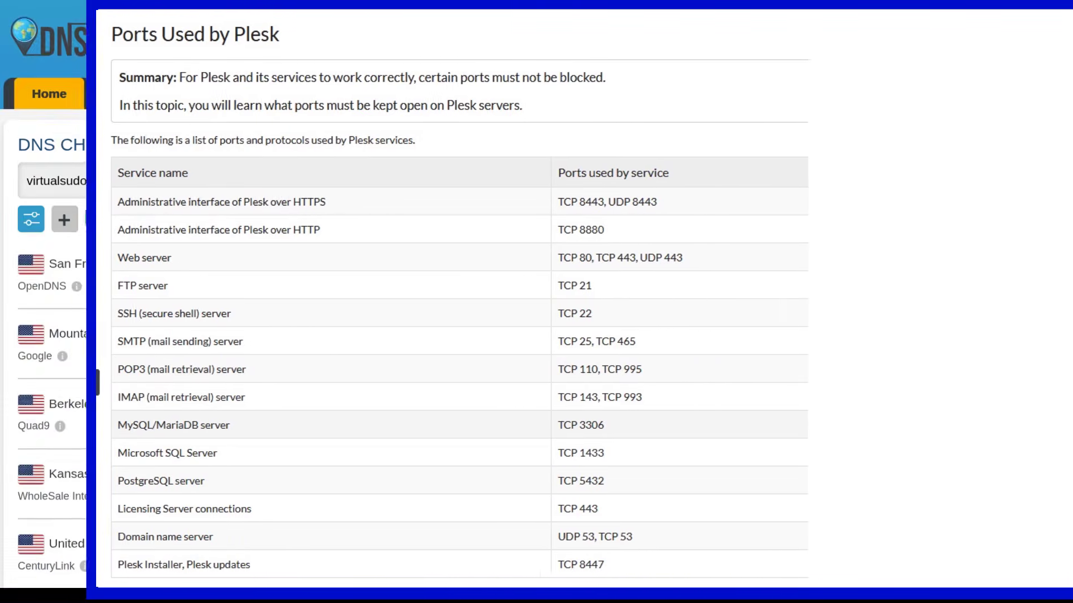
{"action": "scroll", "coordinate": [319, 350], "scroll_direction": "down", "scroll_amount": 5}
{"action": "scroll", "coordinate": [310, 346], "scroll_direction": "down", "scroll_amount": 7}
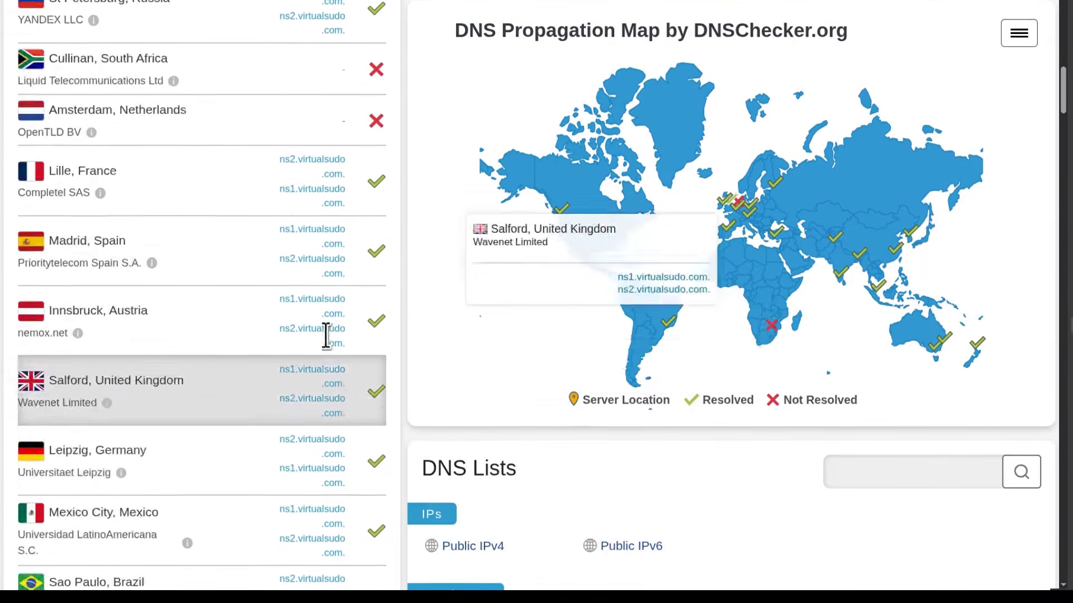
{"action": "scroll", "coordinate": [325, 331], "scroll_direction": "up", "scroll_amount": 12}
Check A records for virtualsudo.com, confirming they resolve to 195.238.122.181
{"action": "left_click", "coordinate": [260, 184]}
{"action": "left_click", "coordinate": [215, 218]}
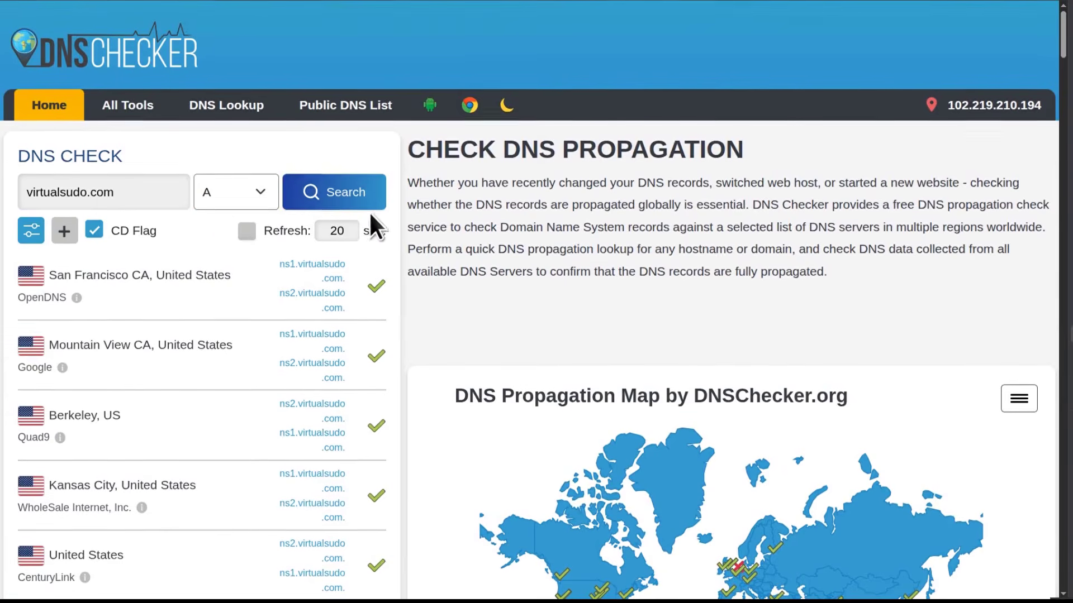
{"action": "left_click", "coordinate": [346, 195]}
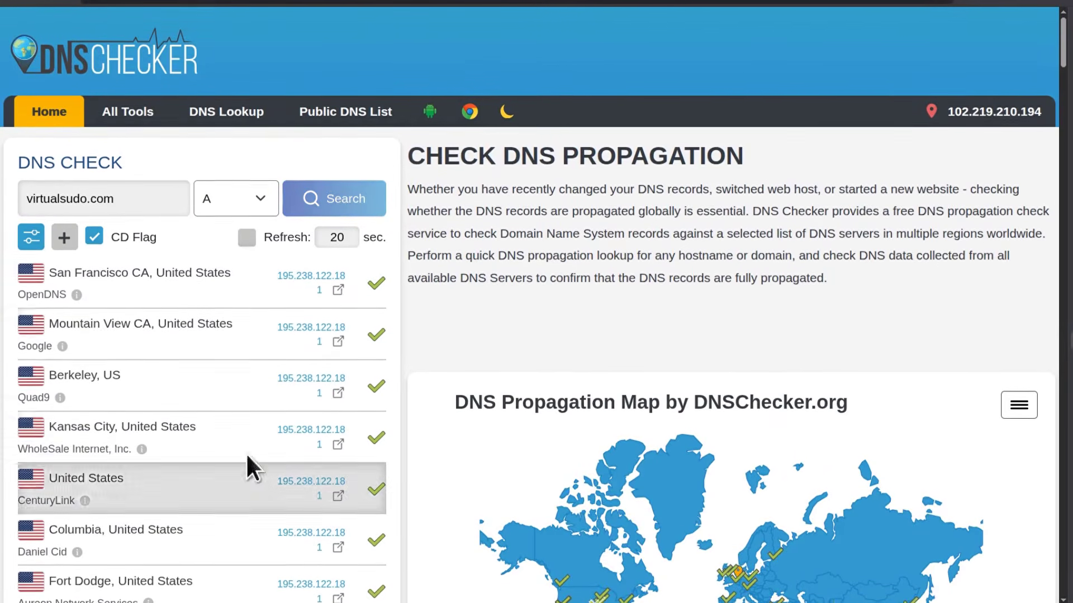
Visit virtualsudo.com and proceed past the 'Your connection is not private' warning to its Plesk default page
{"action": "double_click", "coordinate": [68, 197]}
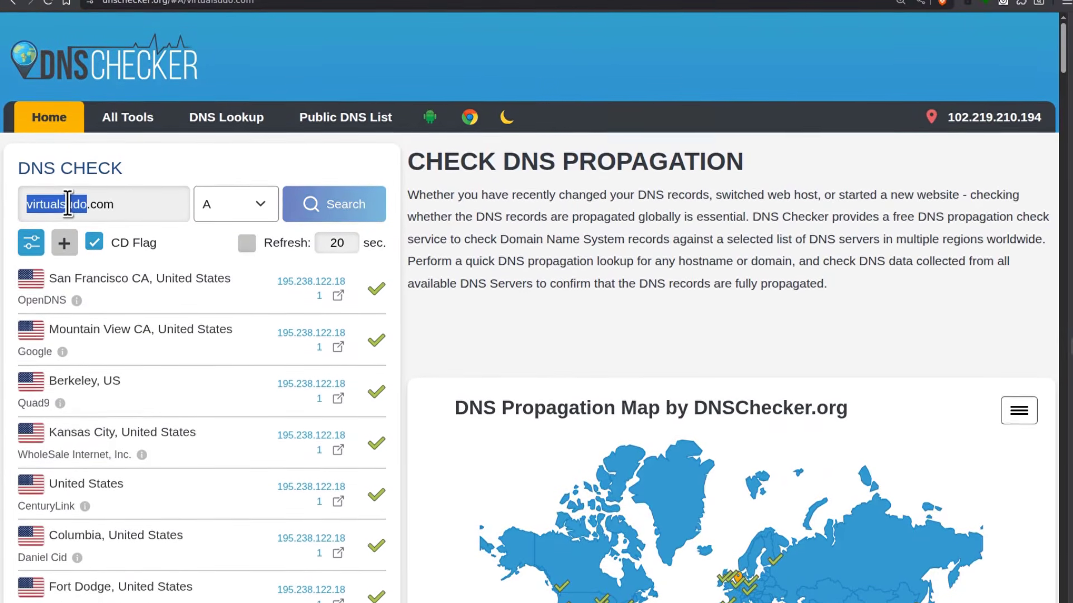
{"action": "right_click", "coordinate": [69, 202]}
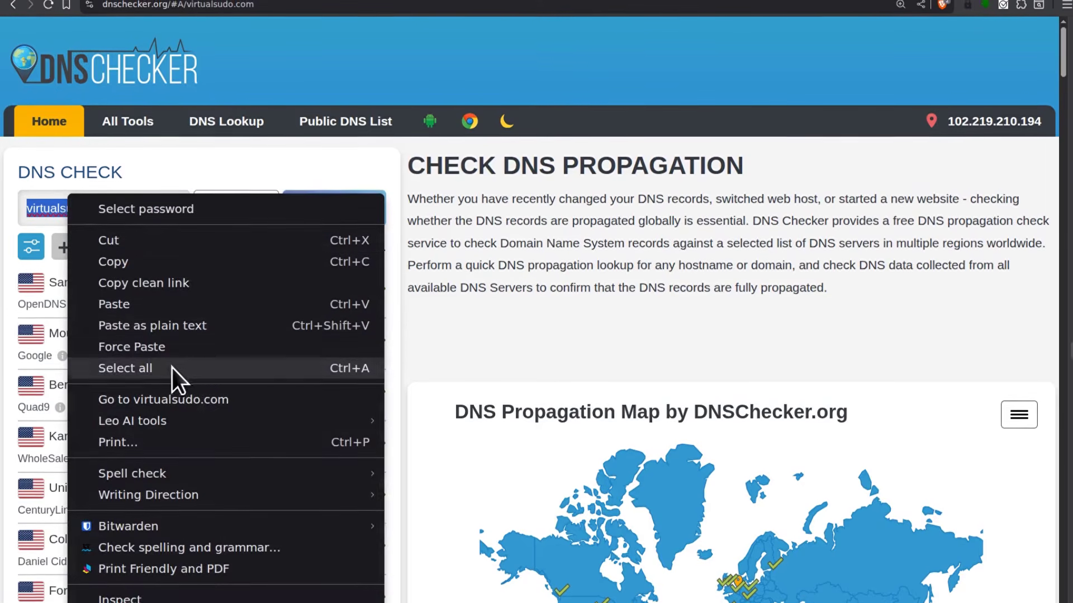
{"action": "left_click", "coordinate": [130, 402]}
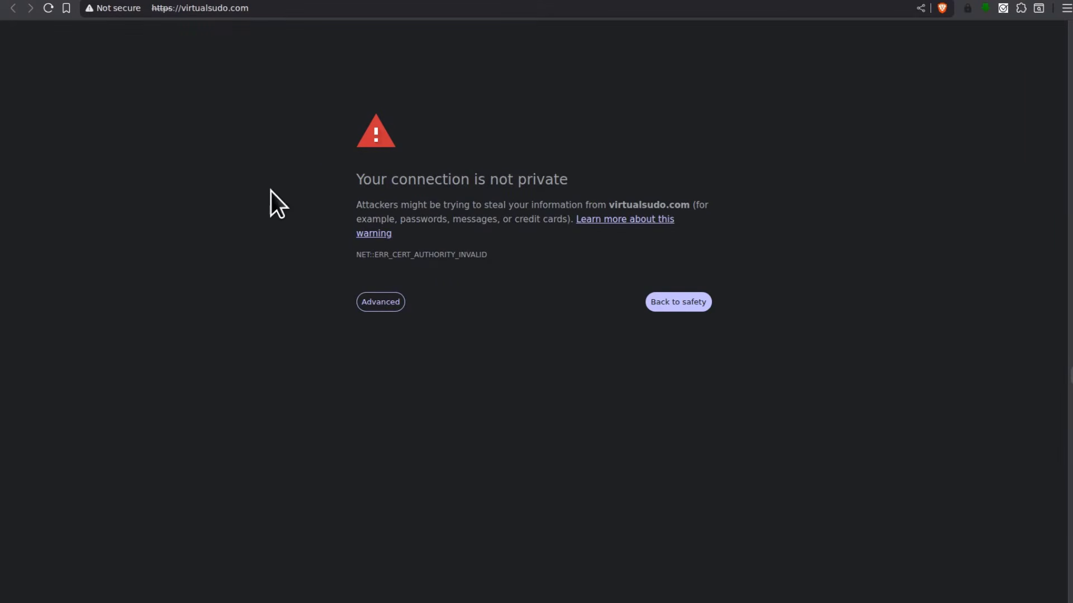
{"action": "left_click", "coordinate": [390, 304]}
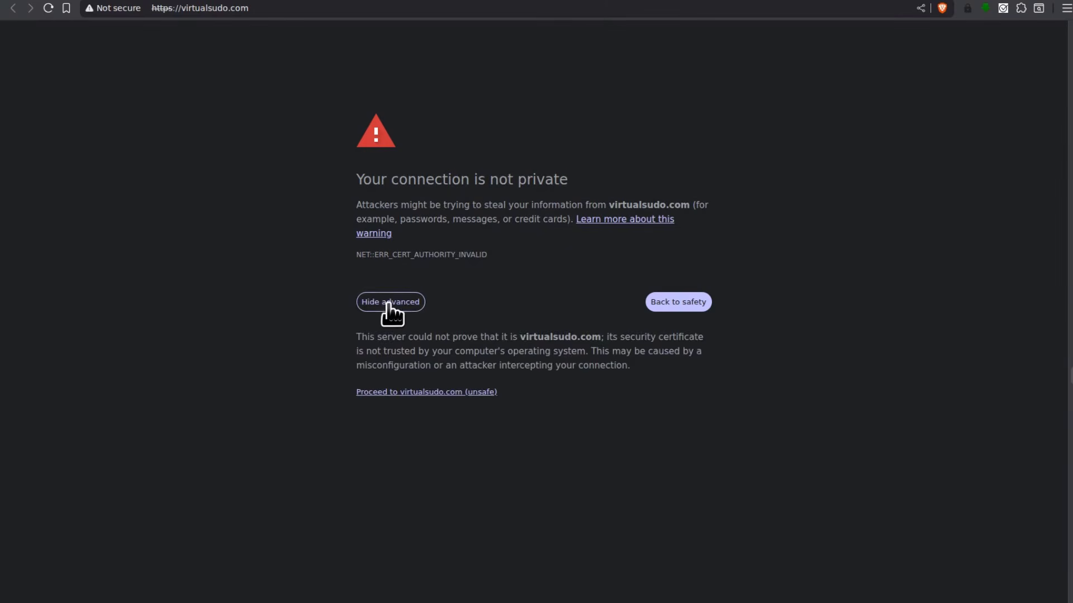
{"action": "left_click", "coordinate": [405, 393]}
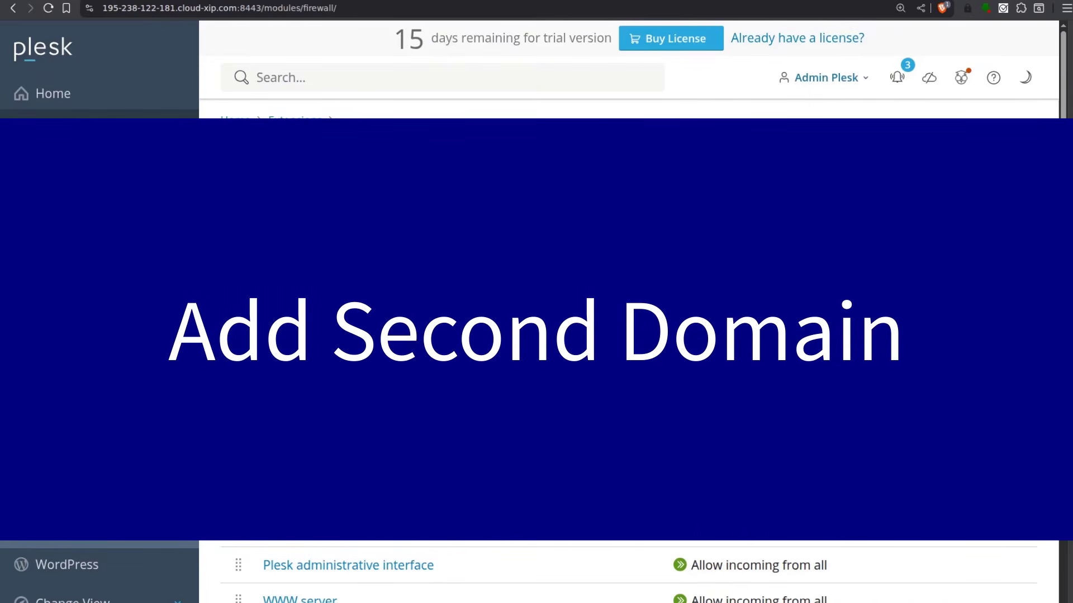
Go to Domain Manager from Launchpad and open the ikokazi.com details panel, expiring Jun 9, 2026
{"action": "scroll", "coordinate": [629, 335], "scroll_direction": "down", "scroll_amount": 6}
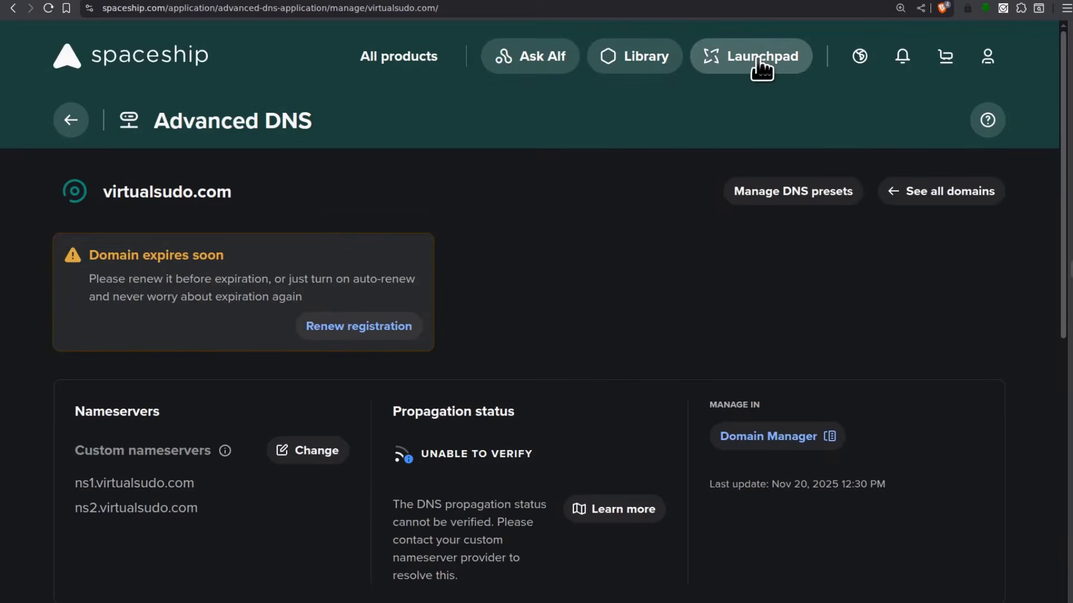
{"action": "left_click", "coordinate": [760, 61]}
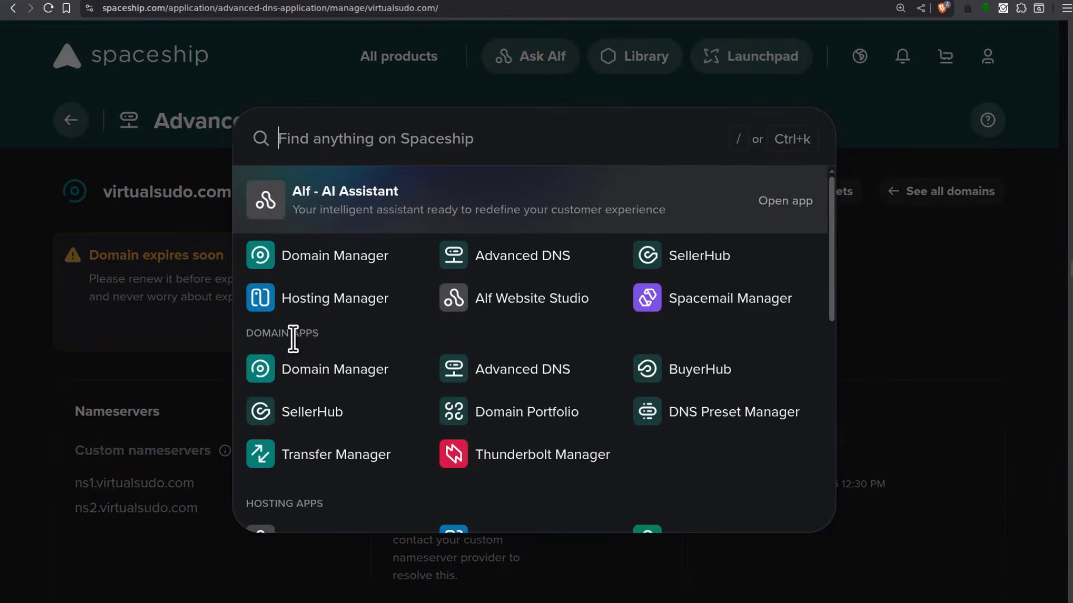
{"action": "left_click", "coordinate": [315, 382]}
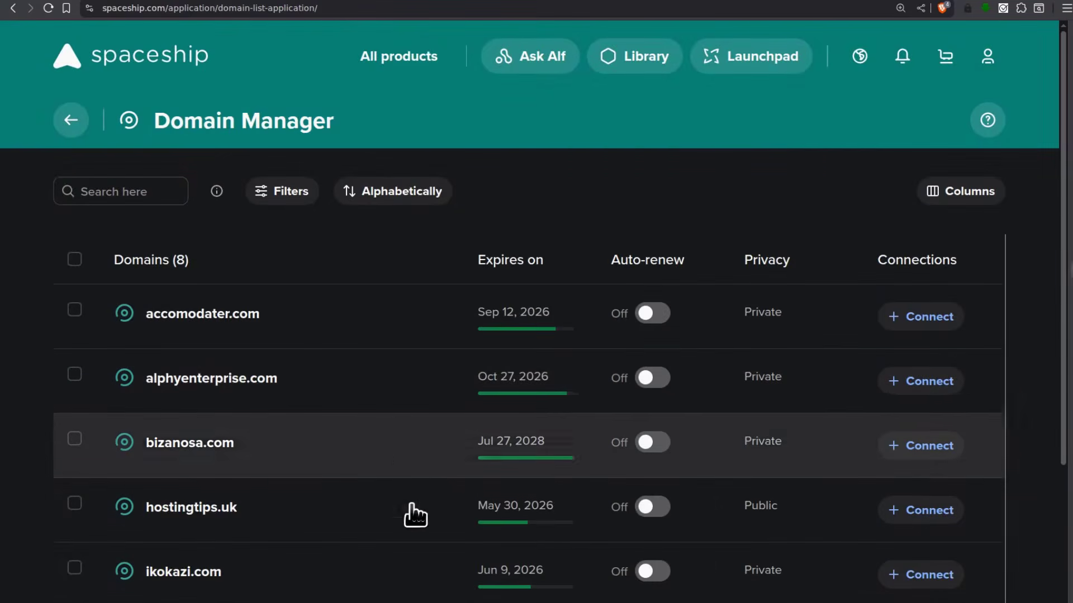
{"action": "scroll", "coordinate": [280, 455], "scroll_direction": "down", "scroll_amount": 4}
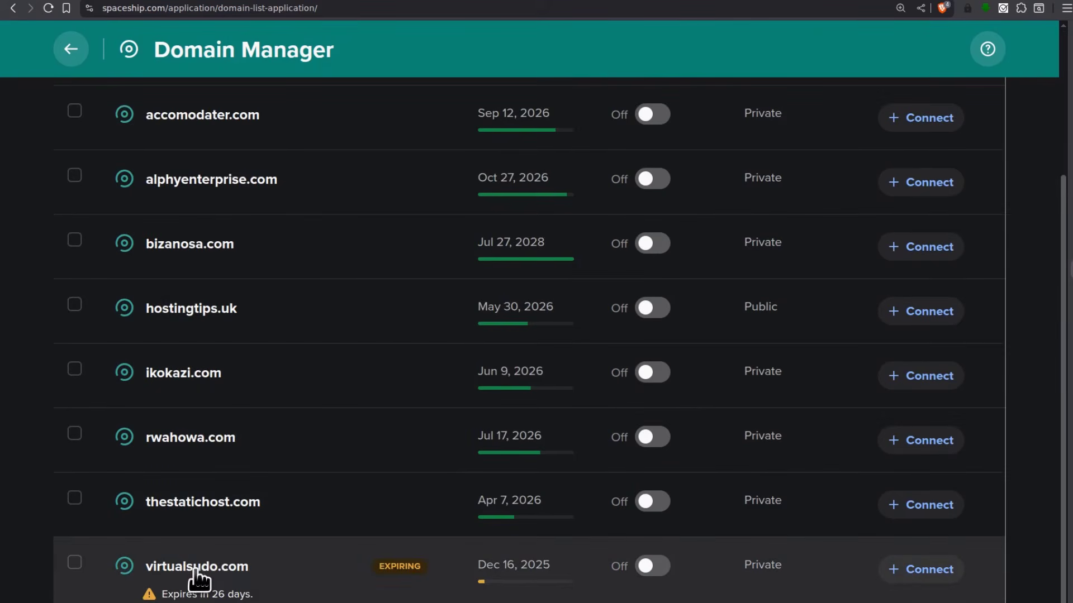
{"action": "left_click", "coordinate": [175, 374]}
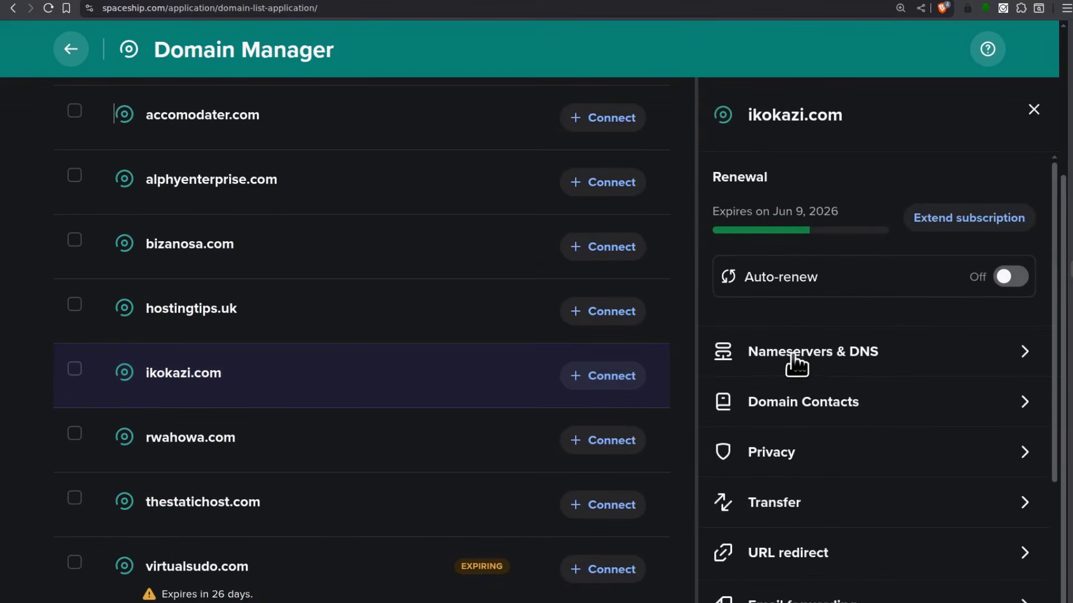
In ikokazi.com's Nameservers & DNS settings, switch the nameserver type to Custom nameservers
{"action": "left_click", "coordinate": [813, 361]}
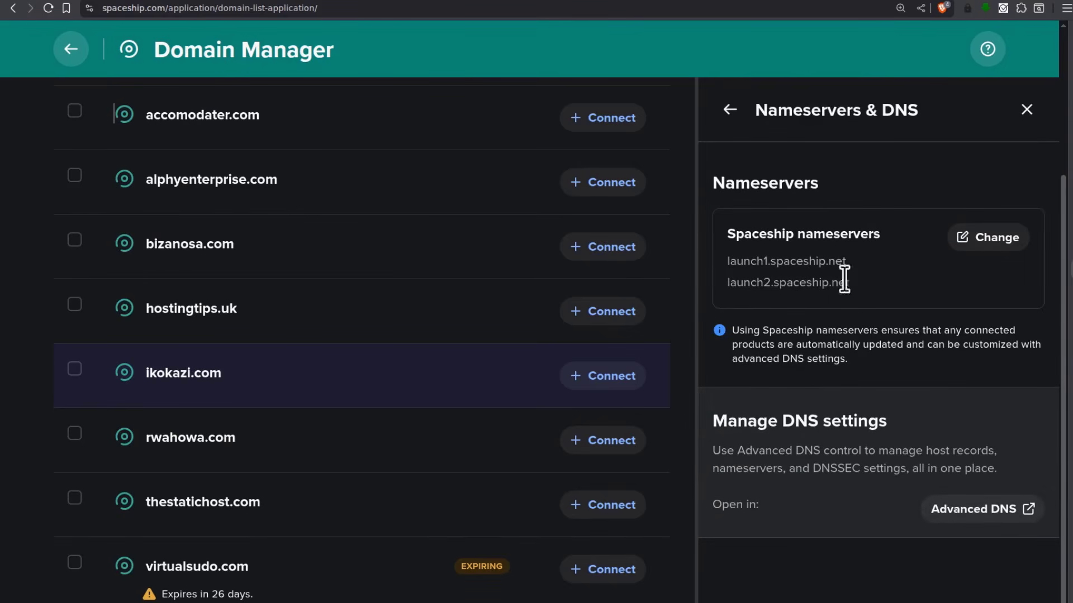
{"action": "left_click_drag", "start_coordinate": [725, 232], "coordinate": [855, 232]}
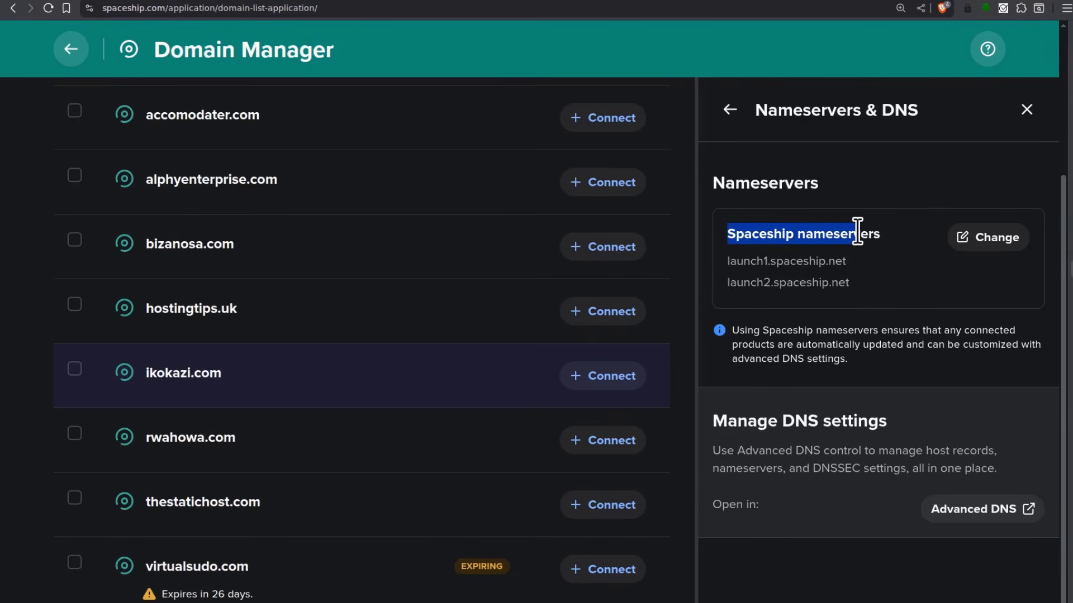
{"action": "left_click", "coordinate": [904, 202]}
{"action": "left_click", "coordinate": [1002, 246]}
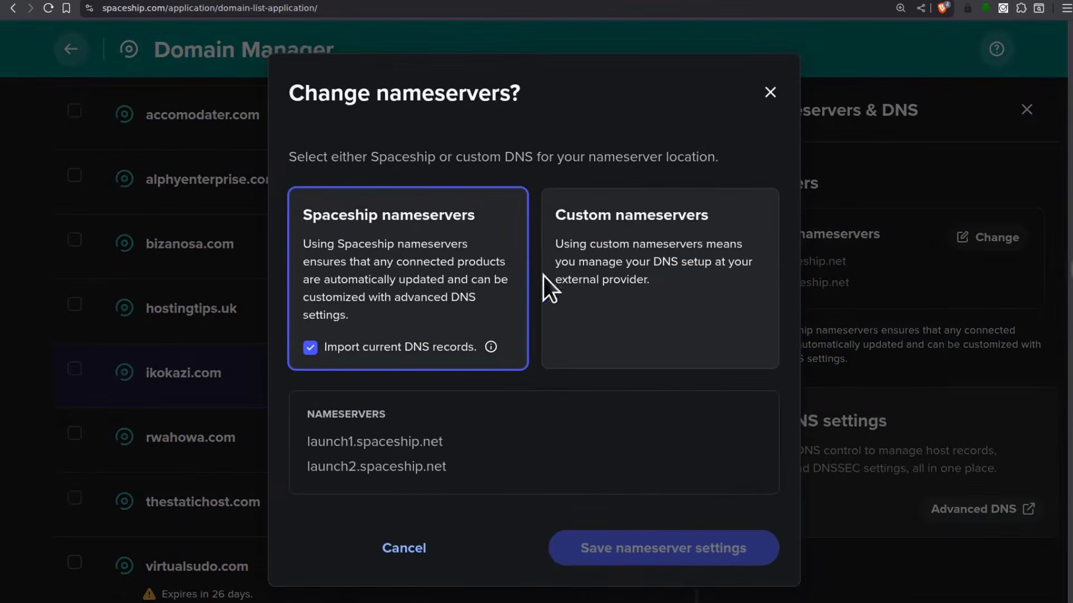
{"action": "left_click", "coordinate": [671, 234]}
Enter ns1.virtualsudo.com and ns2.virtualsudo.com, save, and confirm the change to Custom DNS
{"action": "left_click", "coordinate": [341, 422]}
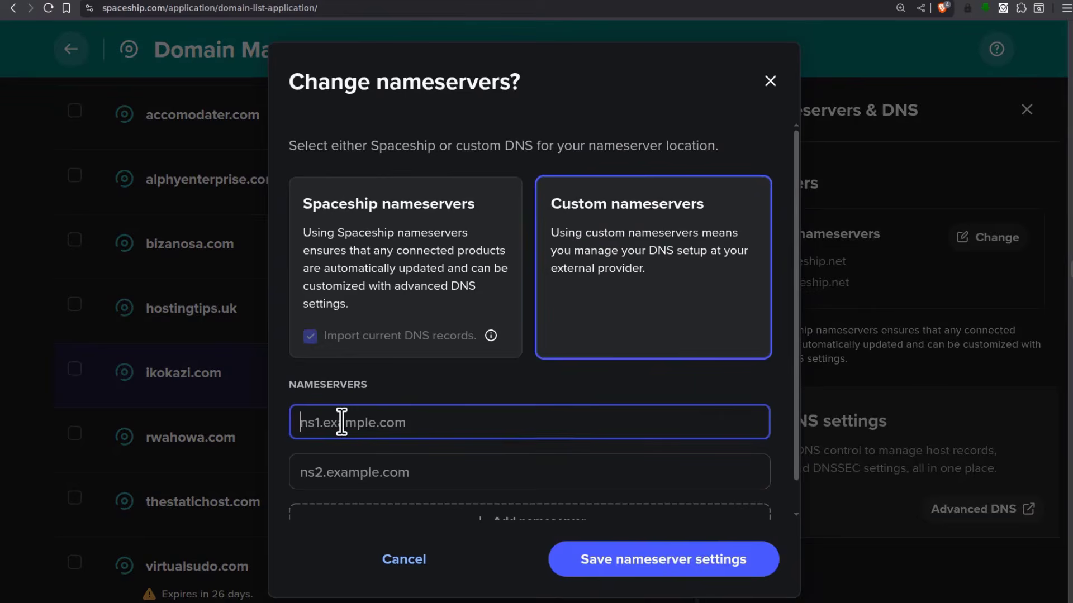
{"action": "type", "text": "ns1"}
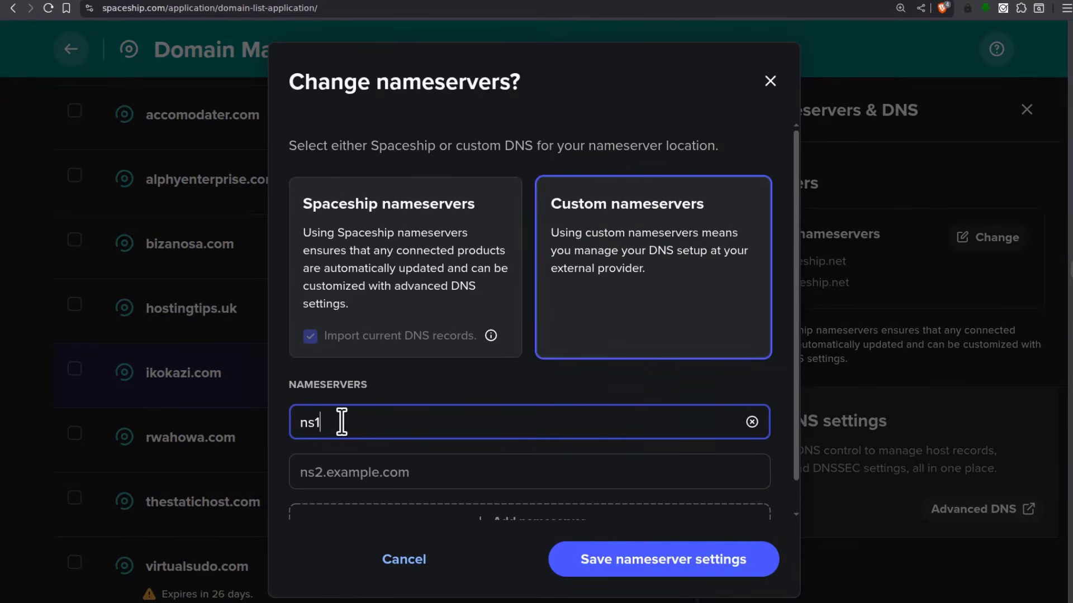
{"action": "type", "text": ".virtualsudo.com"}
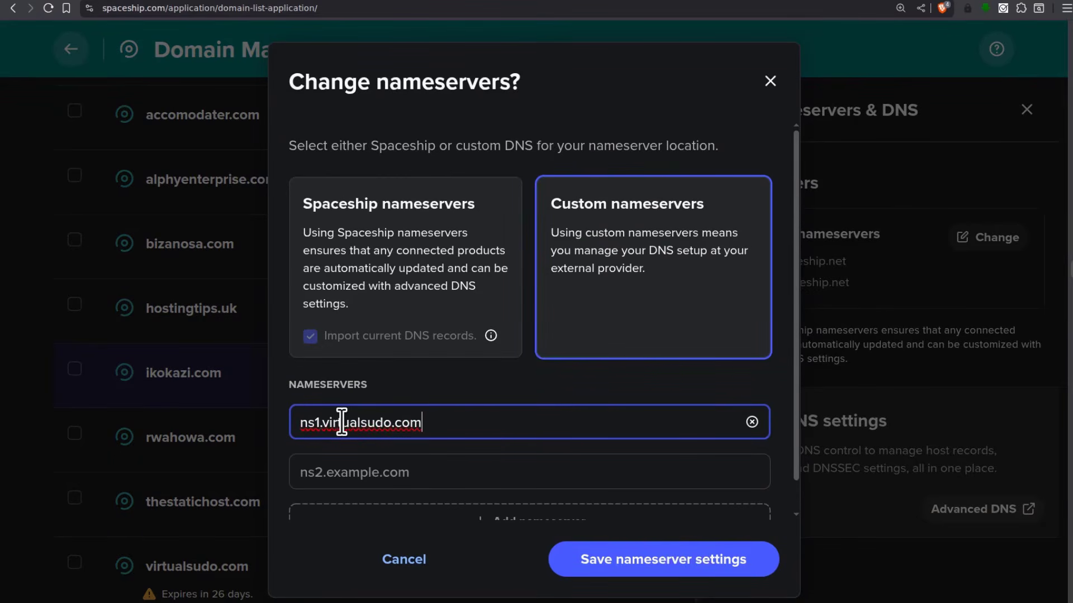
{"action": "left_click", "coordinate": [347, 473]}
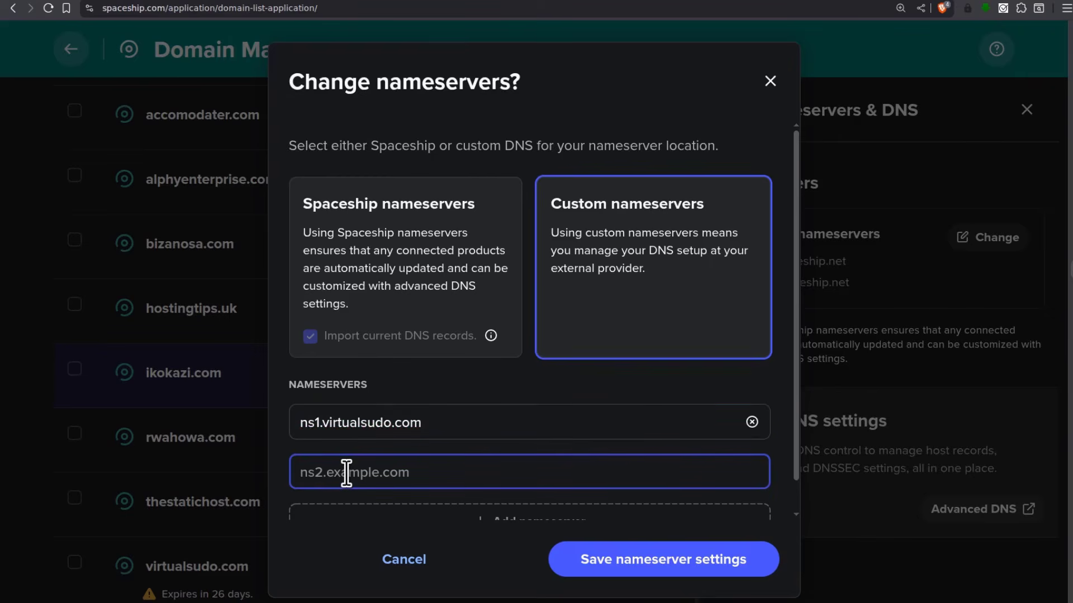
{"action": "type", "text": "ns2.virtualsudo.com"}
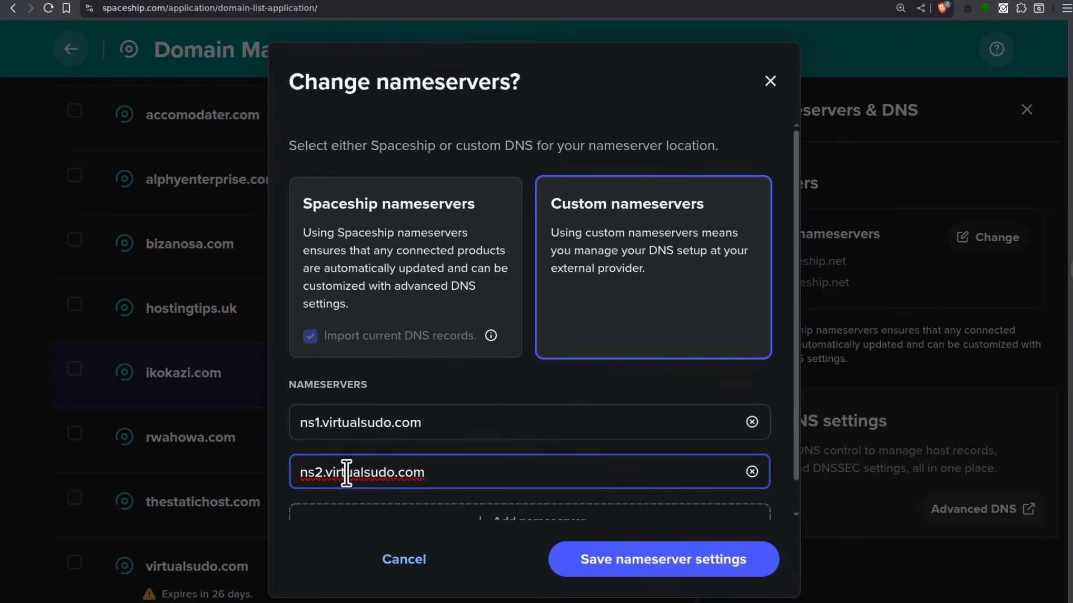
{"action": "left_click", "coordinate": [663, 559]}
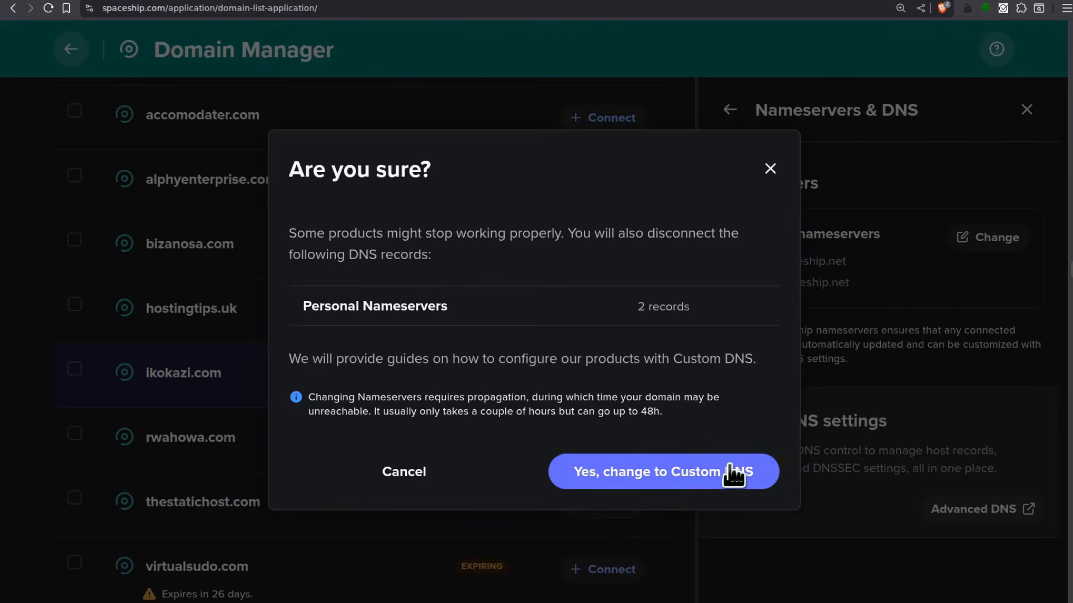
{"action": "left_click", "coordinate": [661, 475]}
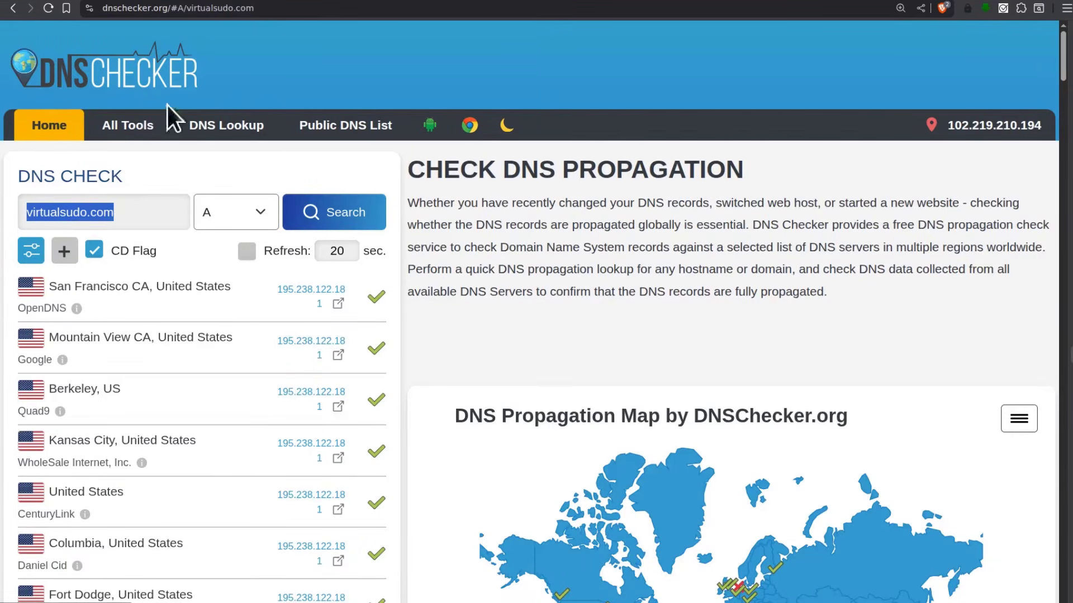
Run an NS lookup for ikokazi.com; a few resolvers already return ns1/ns2.virtualsudo.com
{"action": "right_click", "coordinate": [62, 207]}
{"action": "left_click", "coordinate": [109, 308]}
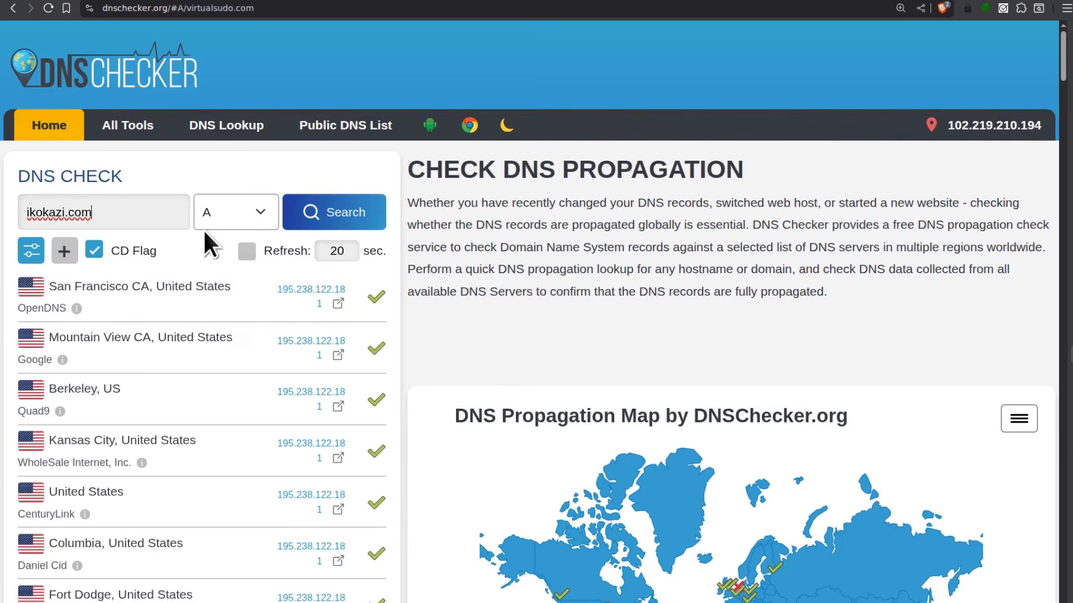
{"action": "left_click", "coordinate": [267, 210]}
{"action": "left_click", "coordinate": [235, 313]}
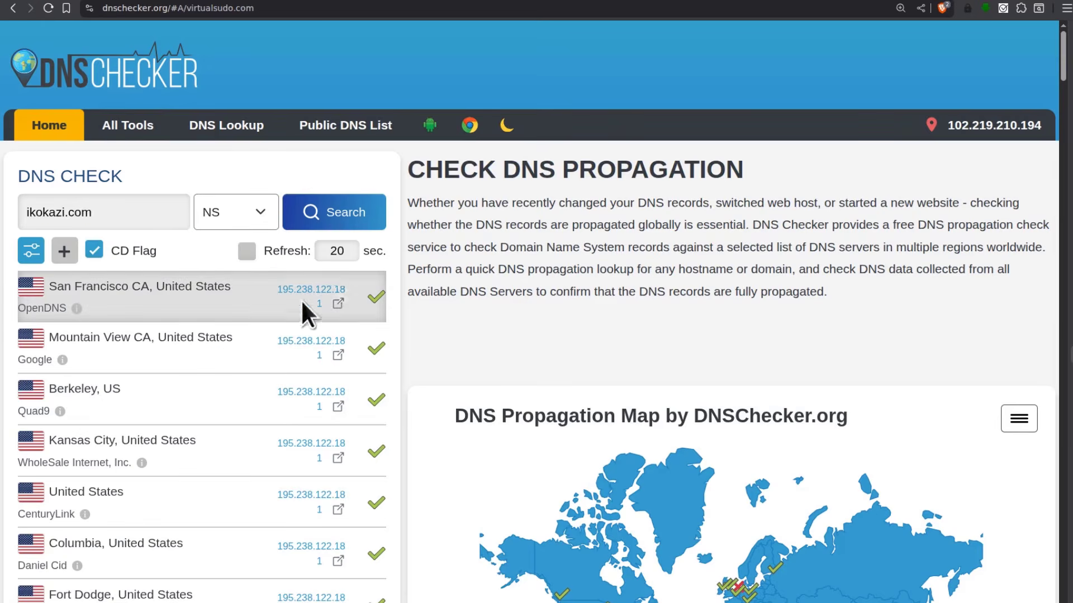
{"action": "left_click", "coordinate": [349, 206]}
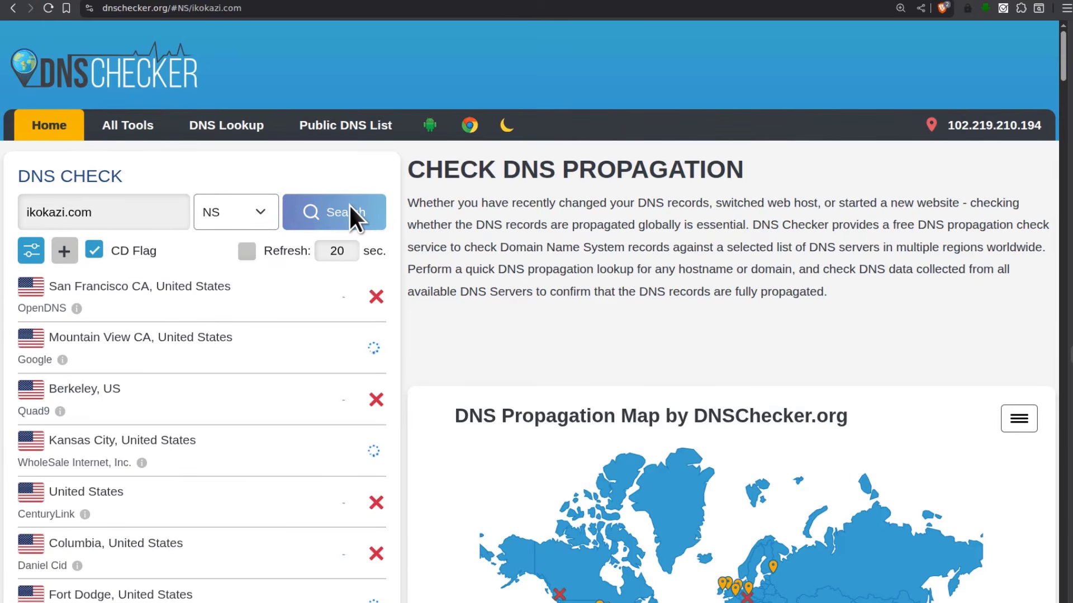
{"action": "scroll", "coordinate": [317, 394], "scroll_direction": "down", "scroll_amount": 10}
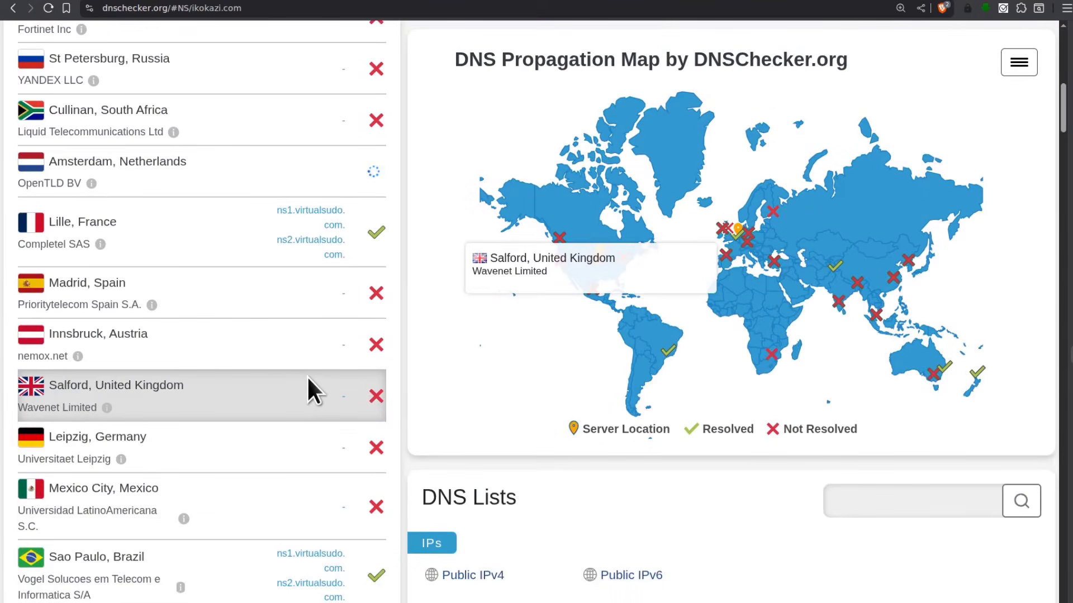
{"action": "scroll", "coordinate": [318, 263], "scroll_direction": "down", "scroll_amount": 3}
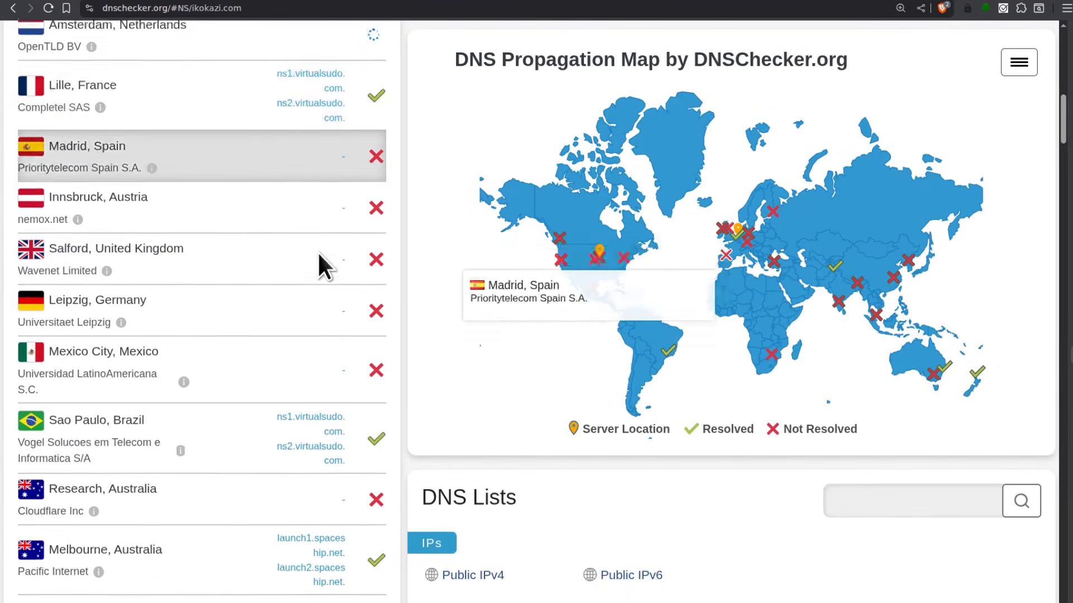
{"action": "scroll", "coordinate": [318, 252], "scroll_direction": "down", "scroll_amount": 12}
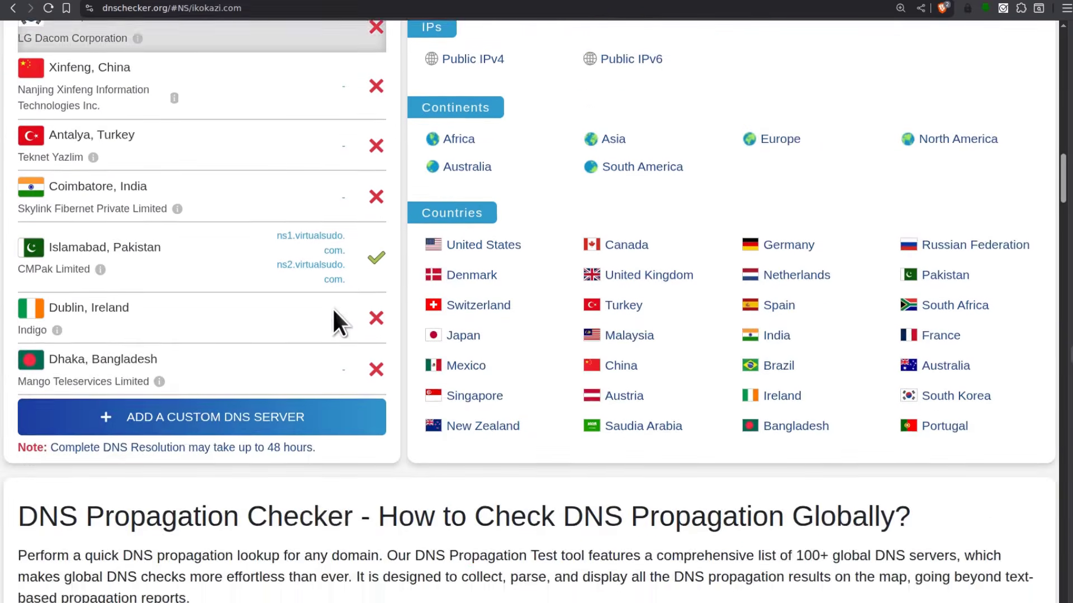
{"action": "scroll", "coordinate": [333, 309], "scroll_direction": "up", "scroll_amount": 20}
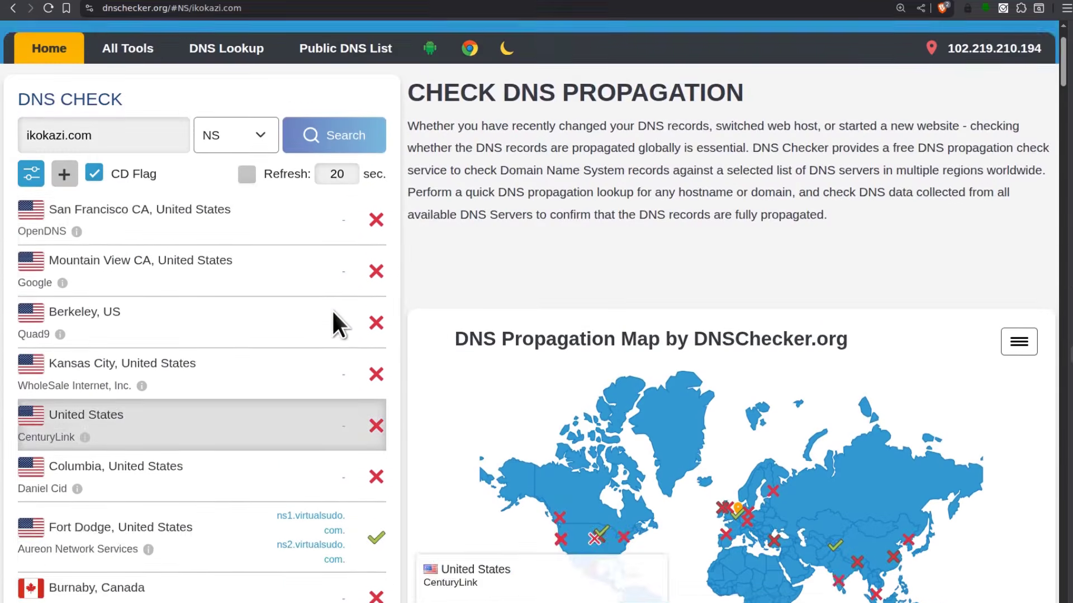
{"action": "scroll", "coordinate": [306, 332], "scroll_direction": "down", "scroll_amount": 6}
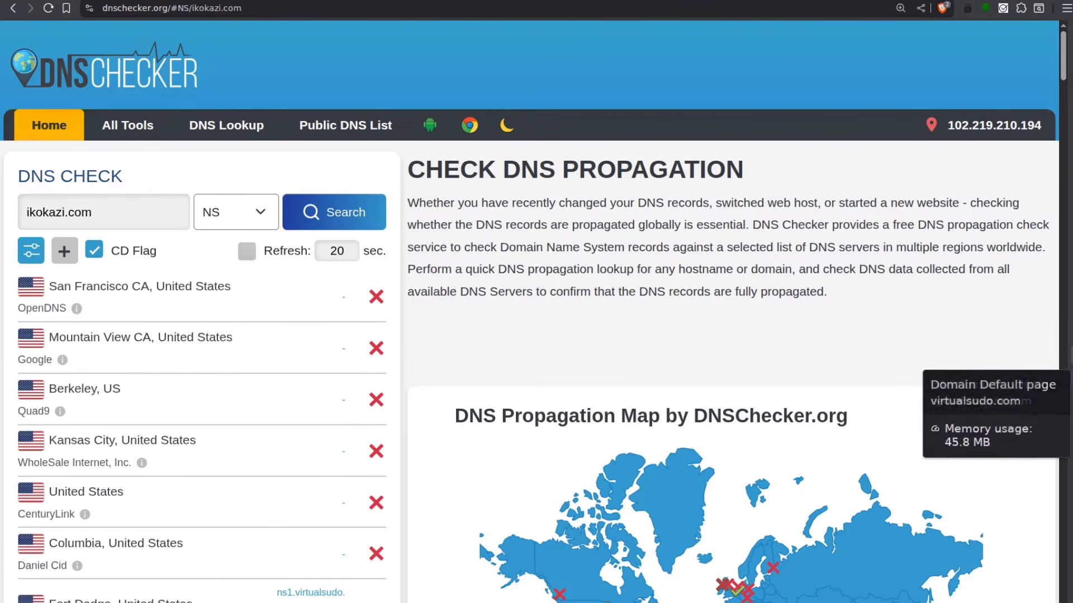
{"action": "left_click", "coordinate": [1071, 376]}
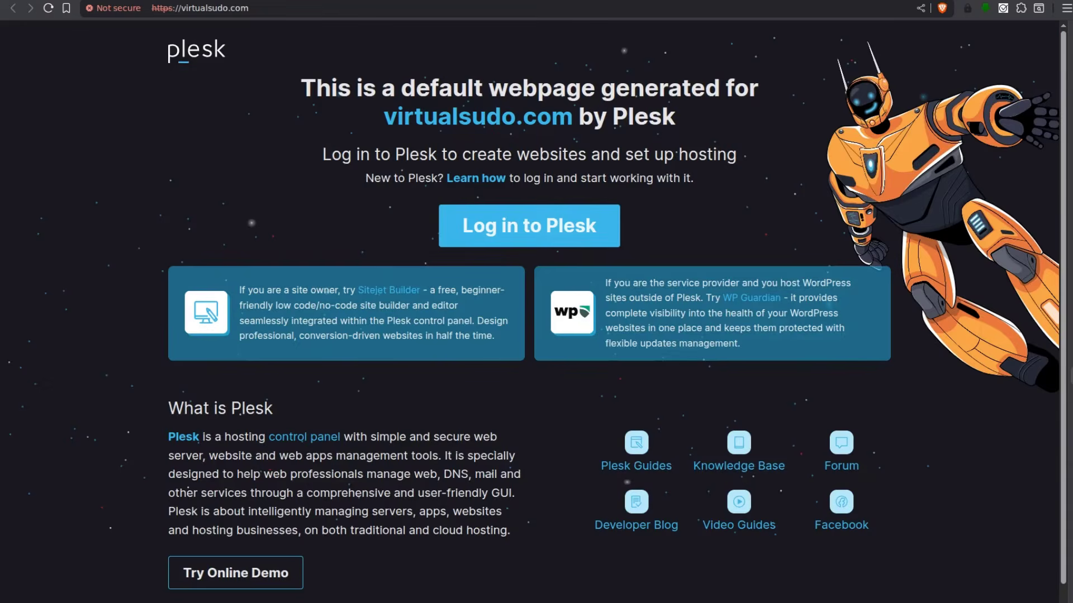
From Plesk's Domains list, showing only virtualsudo.com, start Add Domain to reach the website-type chooser
{"action": "left_click", "coordinate": [1071, 343]}
{"action": "left_click", "coordinate": [1071, 312]}
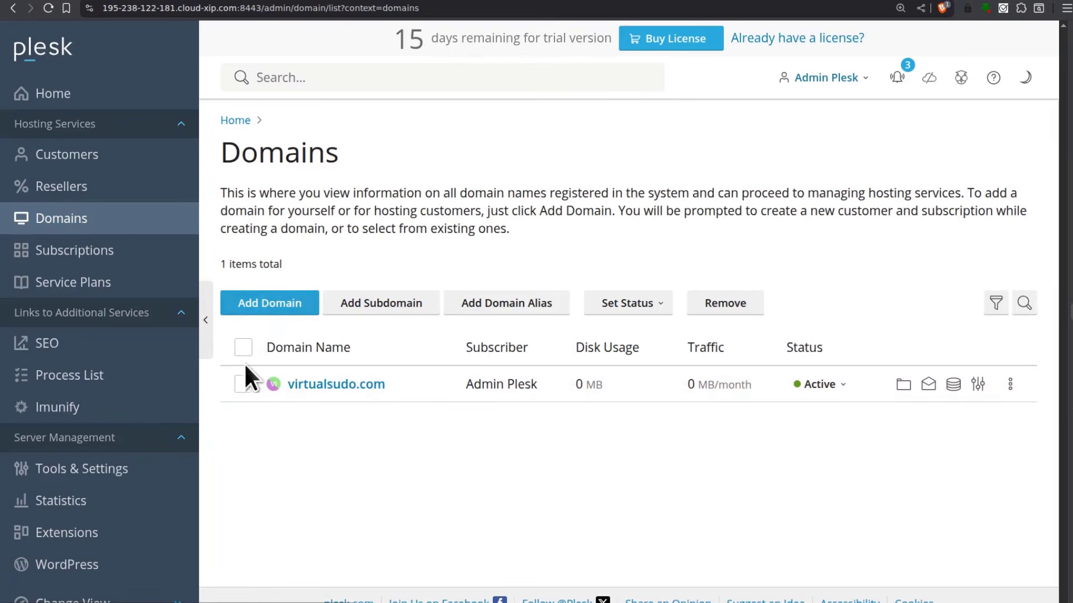
{"action": "left_click", "coordinate": [260, 304]}
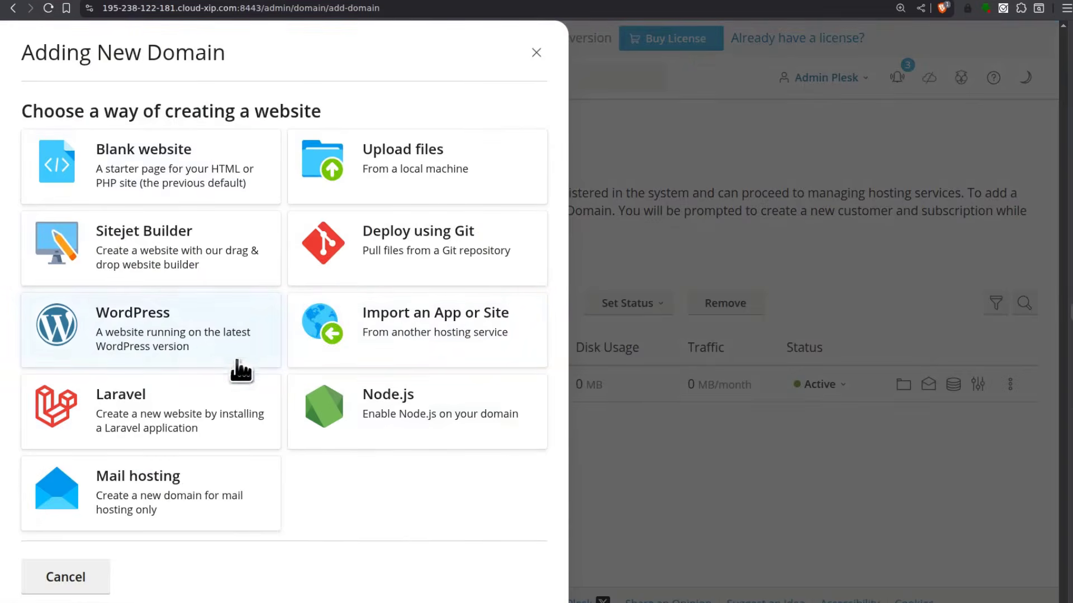
Add ikokazi.com as a WordPress site with its own webspace subscription, keeping the default credentials
{"action": "left_click", "coordinate": [120, 324]}
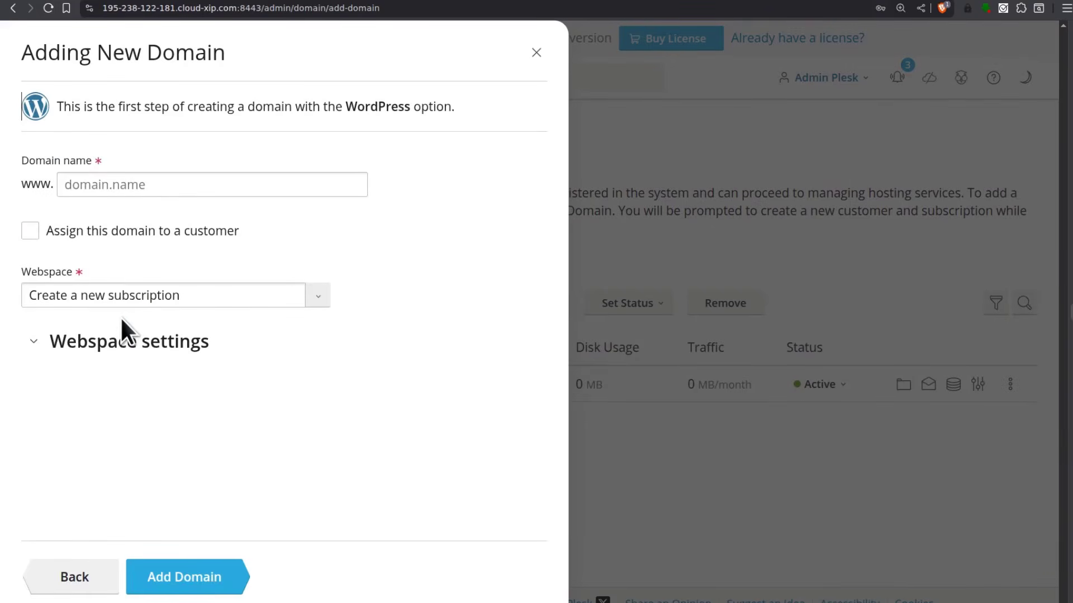
{"action": "left_click", "coordinate": [120, 185]}
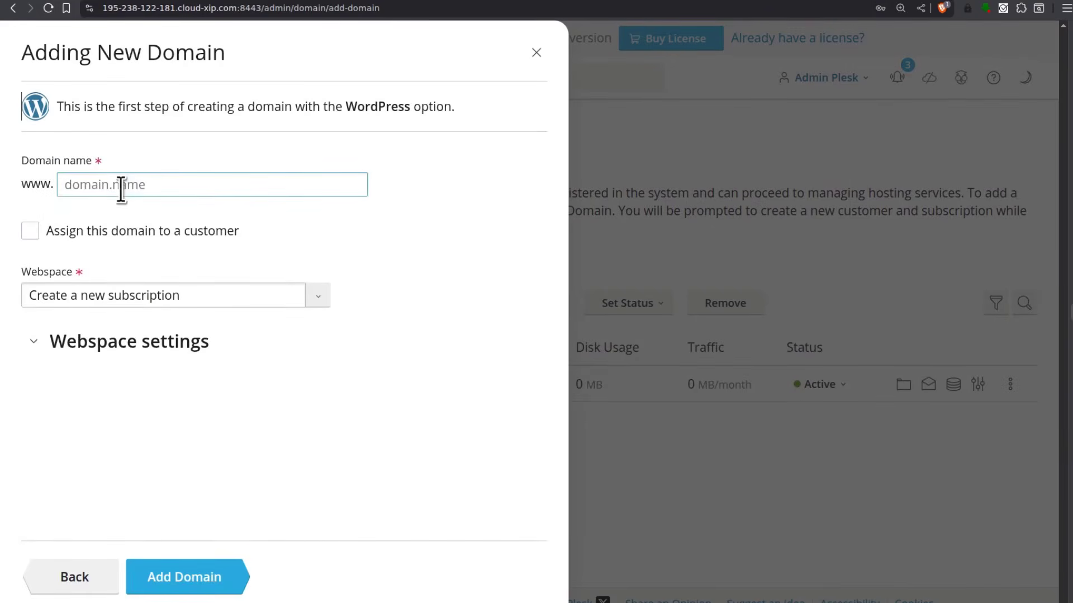
{"action": "right_click", "coordinate": [120, 184]}
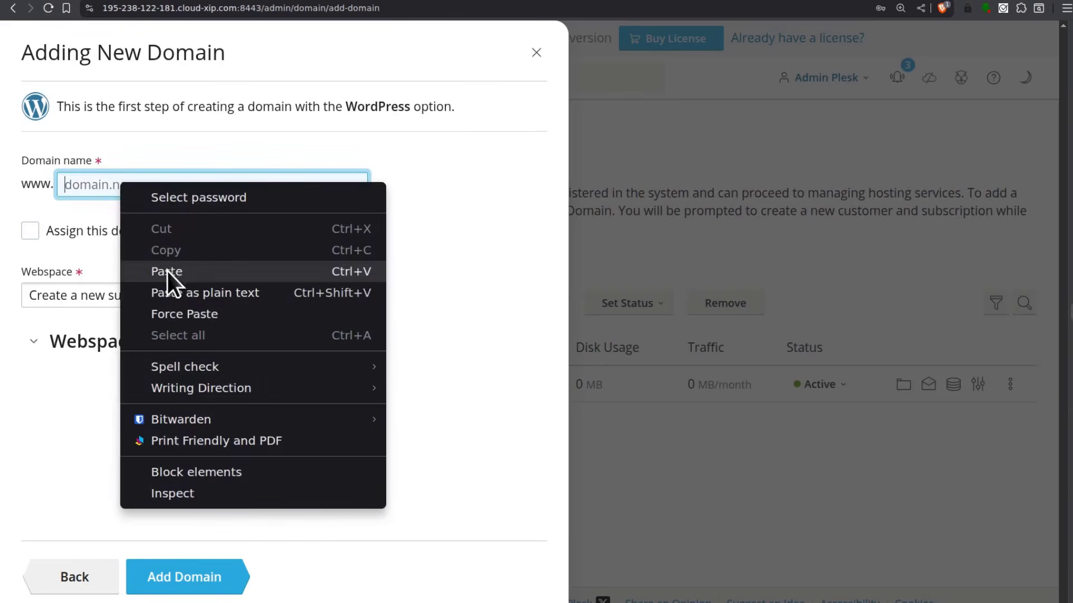
{"action": "left_click", "coordinate": [166, 271]}
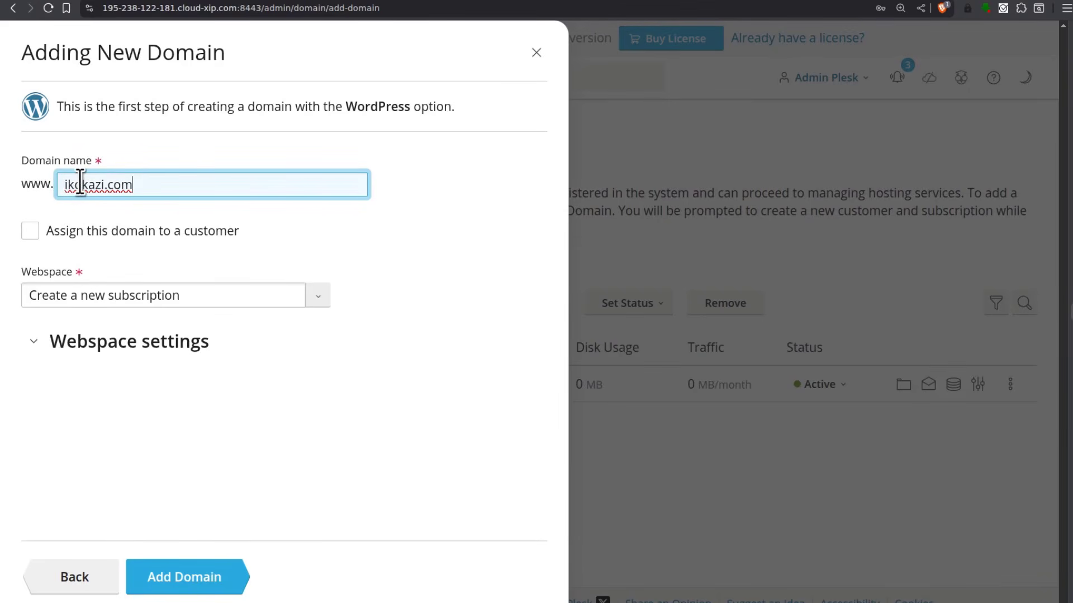
{"action": "left_click", "coordinate": [81, 296]}
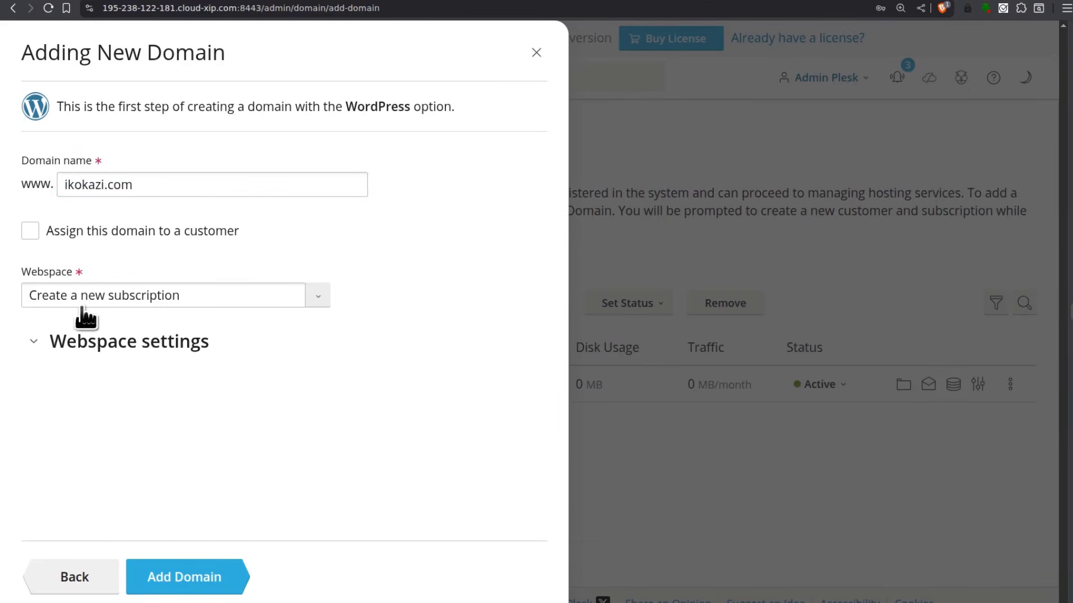
{"action": "left_click", "coordinate": [43, 342]}
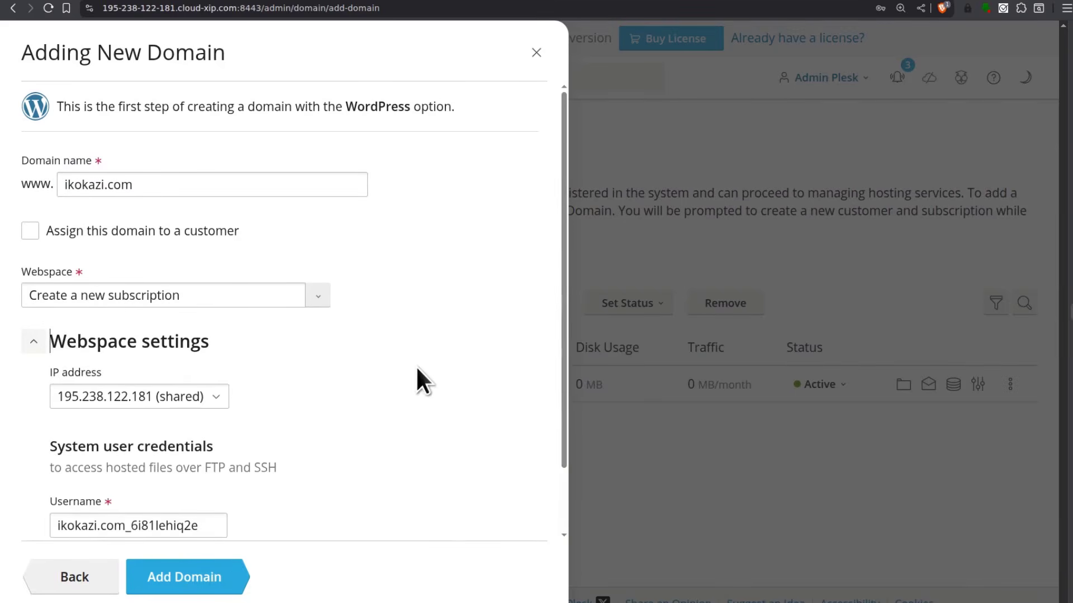
{"action": "scroll", "coordinate": [425, 369], "scroll_direction": "down", "scroll_amount": 2}
{"action": "left_click", "coordinate": [123, 508]}
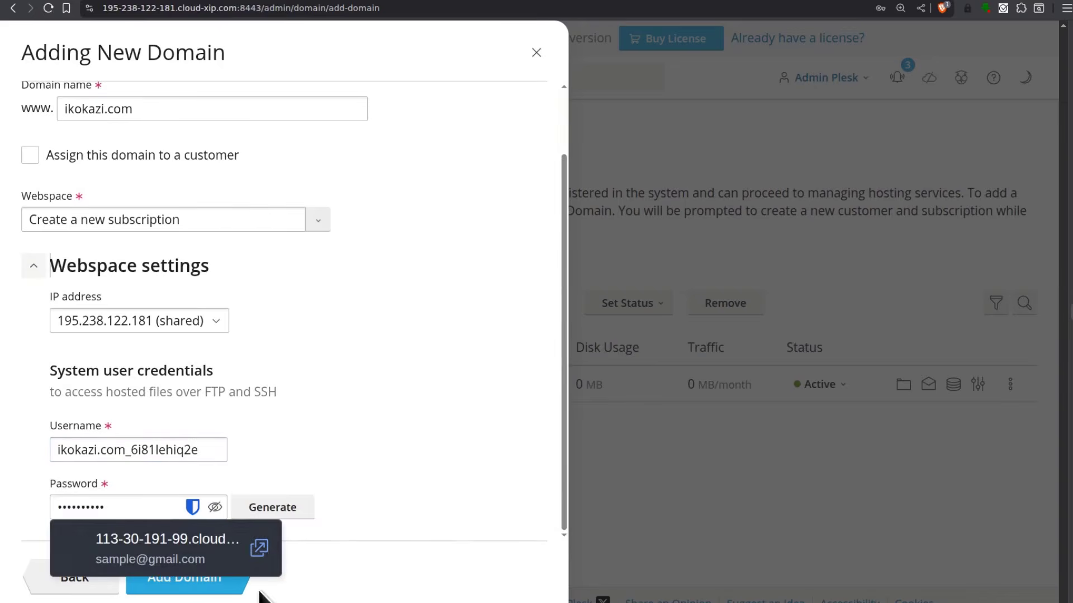
{"action": "left_click", "coordinate": [358, 474]}
{"action": "left_click", "coordinate": [216, 587]}
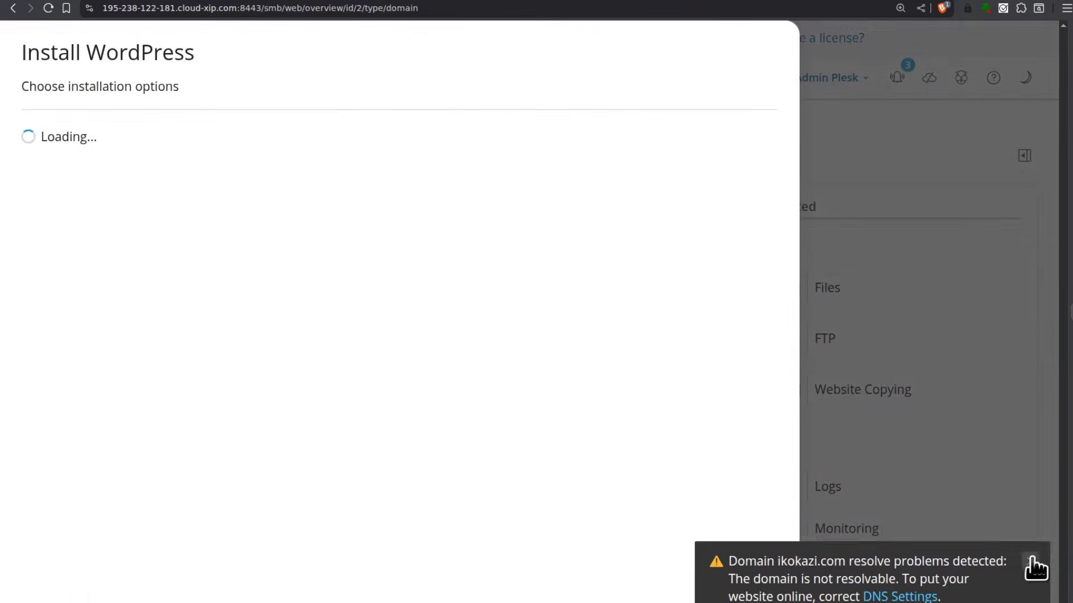
Install WordPress on ikokazi.com over https with the site title 'Exquisite Goods'
{"action": "left_click", "coordinate": [1029, 560]}
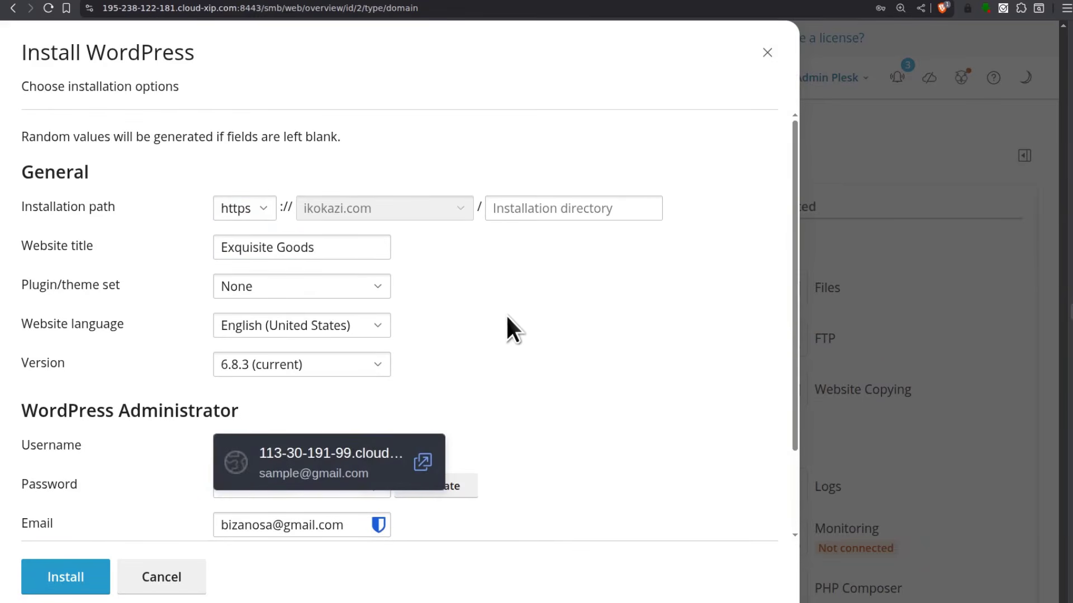
{"action": "left_click", "coordinate": [219, 246]}
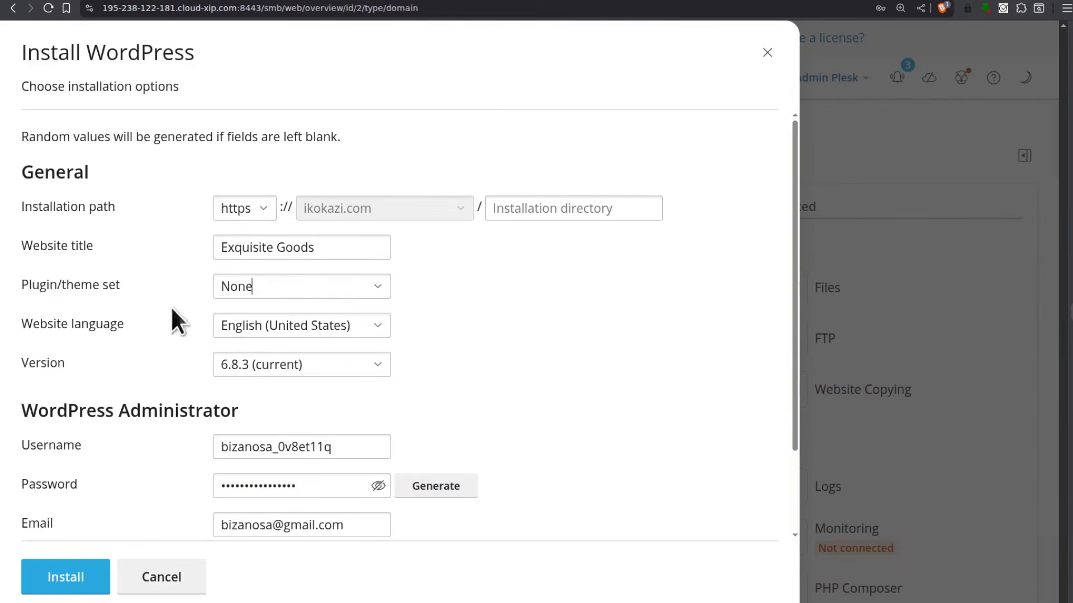
{"action": "scroll", "coordinate": [413, 447], "scroll_direction": "down", "scroll_amount": 2}
{"action": "left_click", "coordinate": [38, 582]}
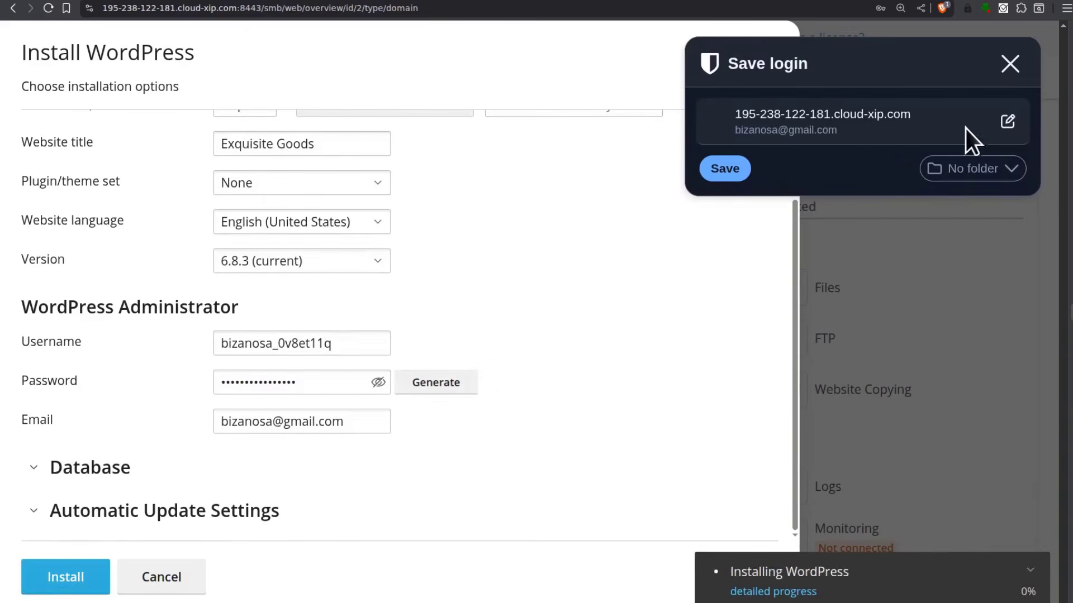
{"action": "left_click", "coordinate": [1010, 64]}
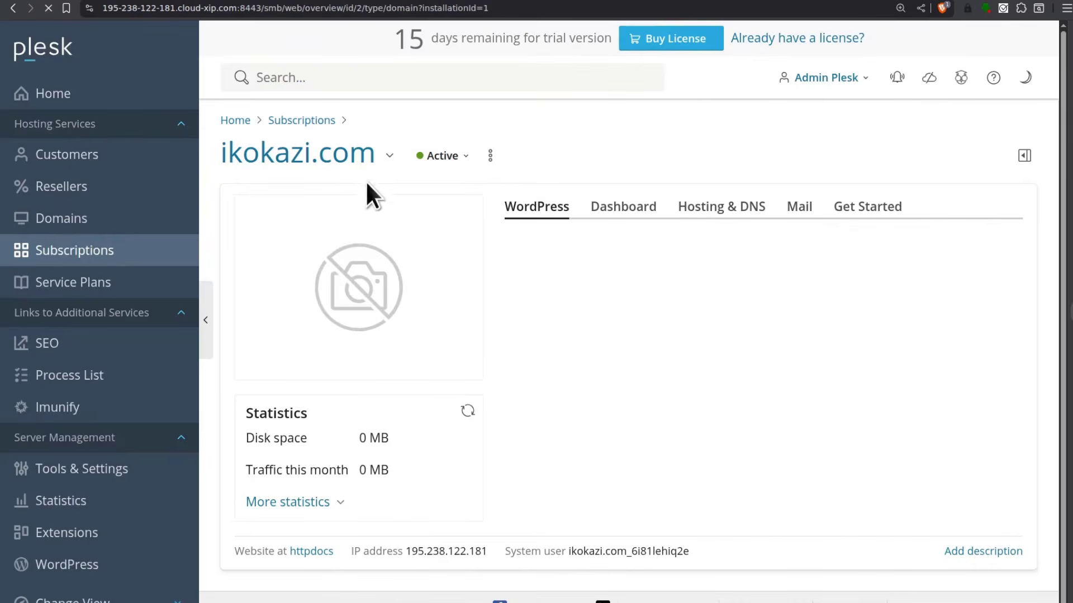
Open the Exquisite Goods site on ikokazi.com in a new browser tab from the WordPress overview
{"action": "scroll", "coordinate": [614, 307], "scroll_direction": "down", "scroll_amount": 3}
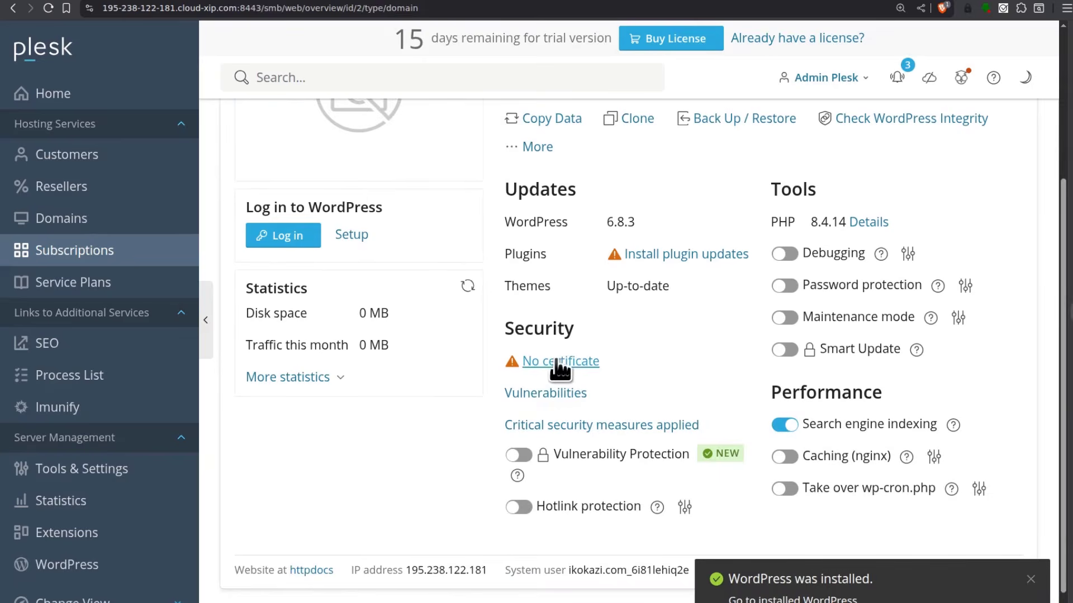
{"action": "scroll", "coordinate": [633, 385], "scroll_direction": "down", "scroll_amount": 1}
{"action": "scroll", "coordinate": [631, 384], "scroll_direction": "up", "scroll_amount": 4}
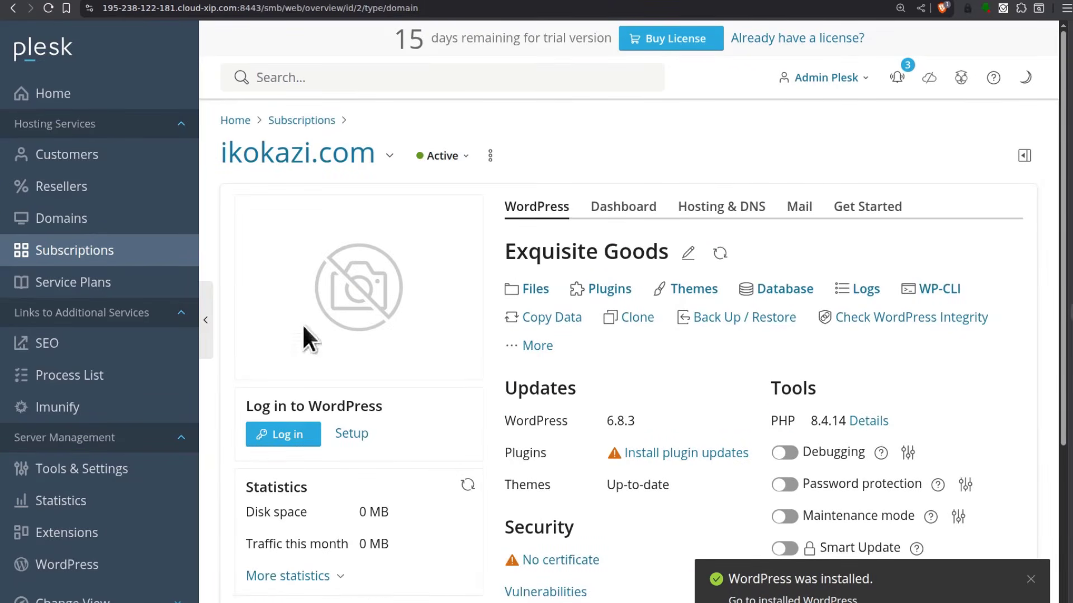
{"action": "mouse_move", "coordinate": [330, 290]}
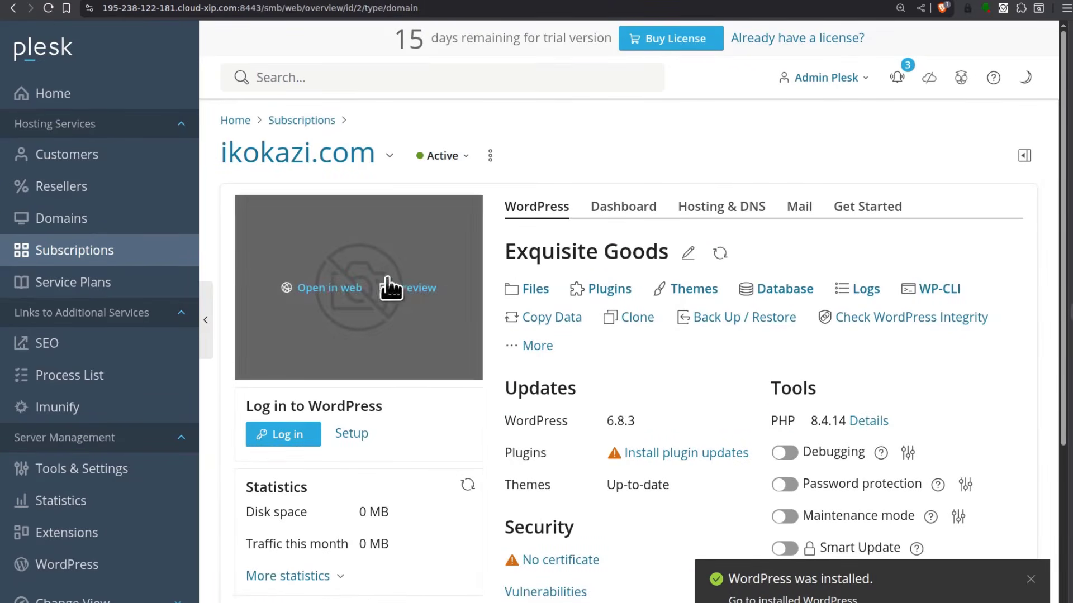
{"action": "left_click", "coordinate": [330, 290]}
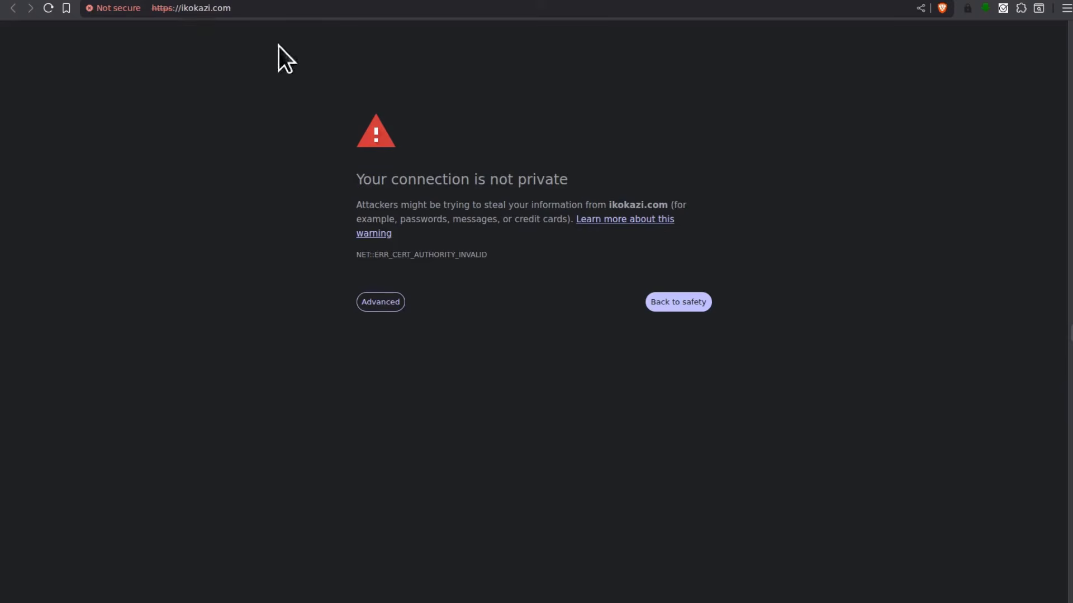
Proceed past the certificate warning to load the ikokazi.com blog, then return to the Plesk tab
{"action": "left_click", "coordinate": [253, 7]}
{"action": "left_click", "coordinate": [252, 8]}
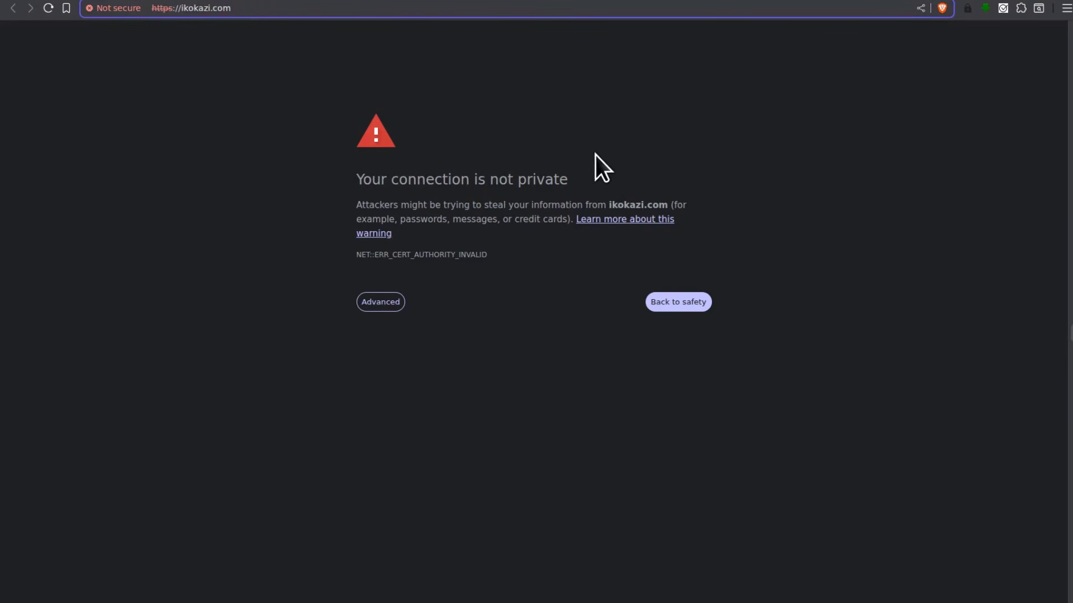
{"action": "left_click", "coordinate": [376, 304]}
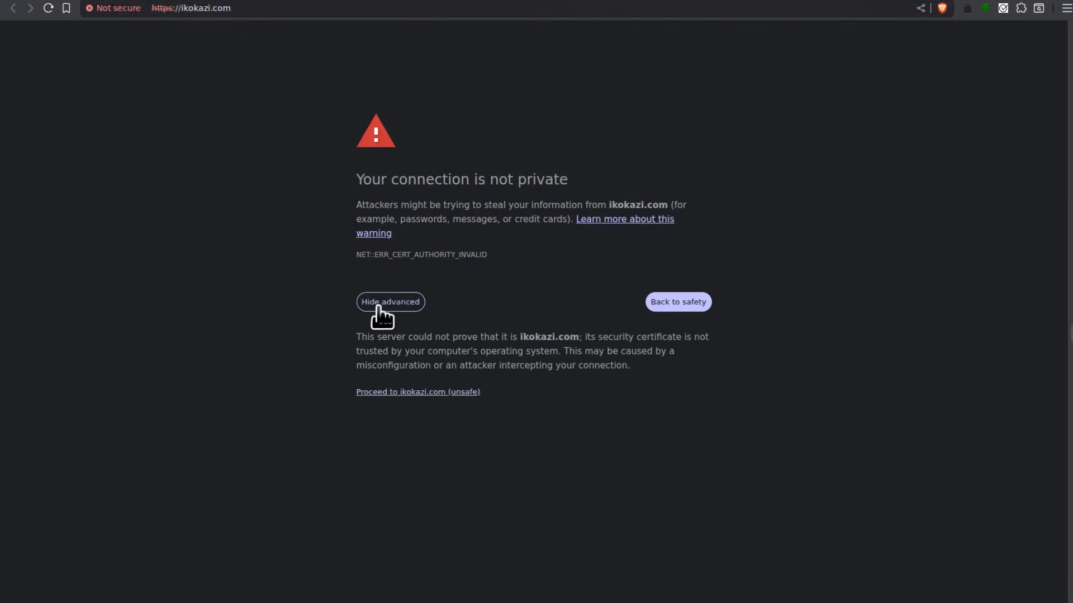
{"action": "left_click", "coordinate": [391, 392]}
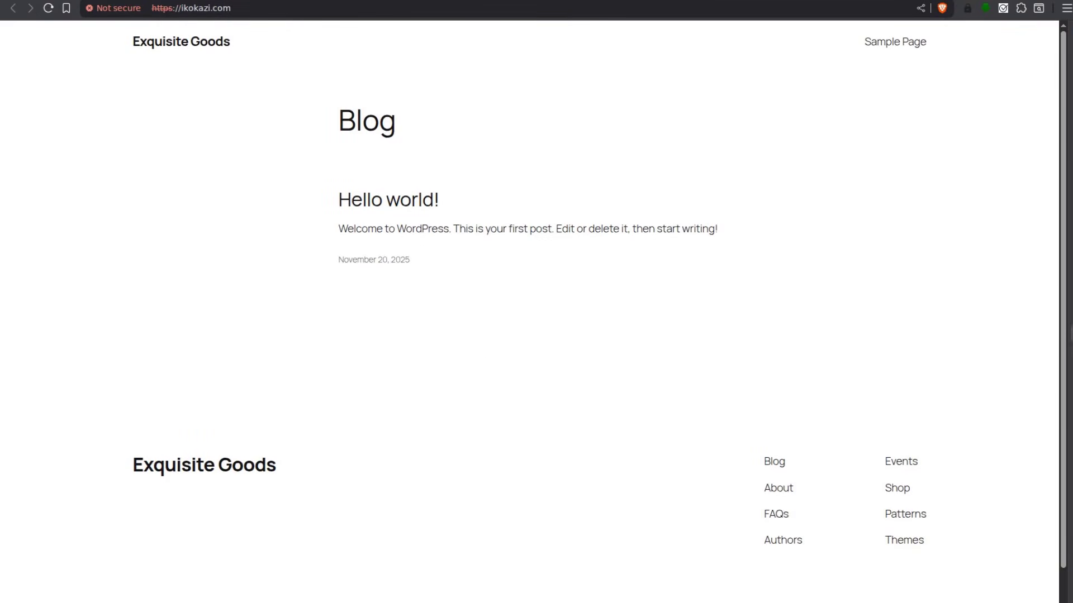
{"action": "key", "text": "ctrl+shift+Tab"}
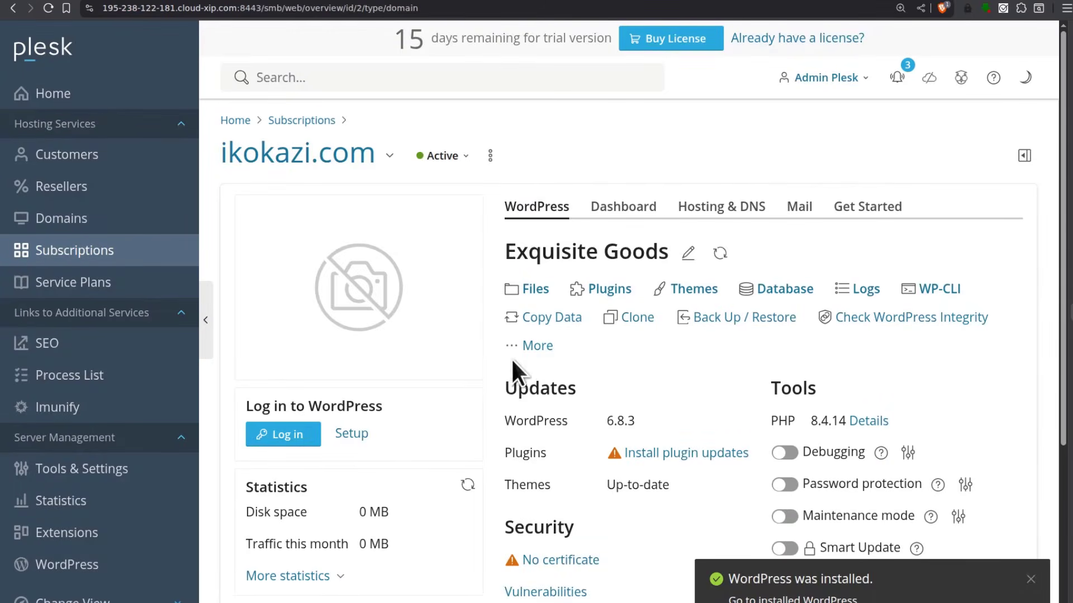
From ikokazi.com's missing-certificate notice, start installing a free Let's Encrypt SSL/TLS certificate
{"action": "scroll", "coordinate": [592, 369], "scroll_direction": "down", "scroll_amount": 1}
{"action": "scroll", "coordinate": [588, 363], "scroll_direction": "down", "scroll_amount": 2}
{"action": "scroll", "coordinate": [371, 371], "scroll_direction": "up", "scroll_amount": 3}
{"action": "scroll", "coordinate": [626, 340], "scroll_direction": "down", "scroll_amount": 1}
{"action": "scroll", "coordinate": [625, 340], "scroll_direction": "down", "scroll_amount": 2}
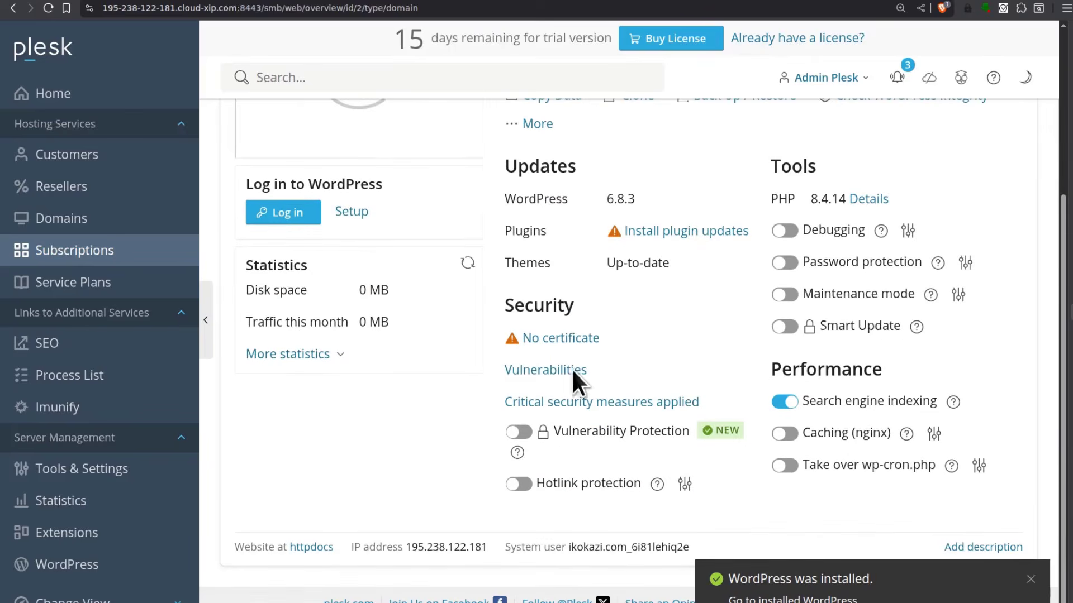
{"action": "left_click", "coordinate": [548, 337]}
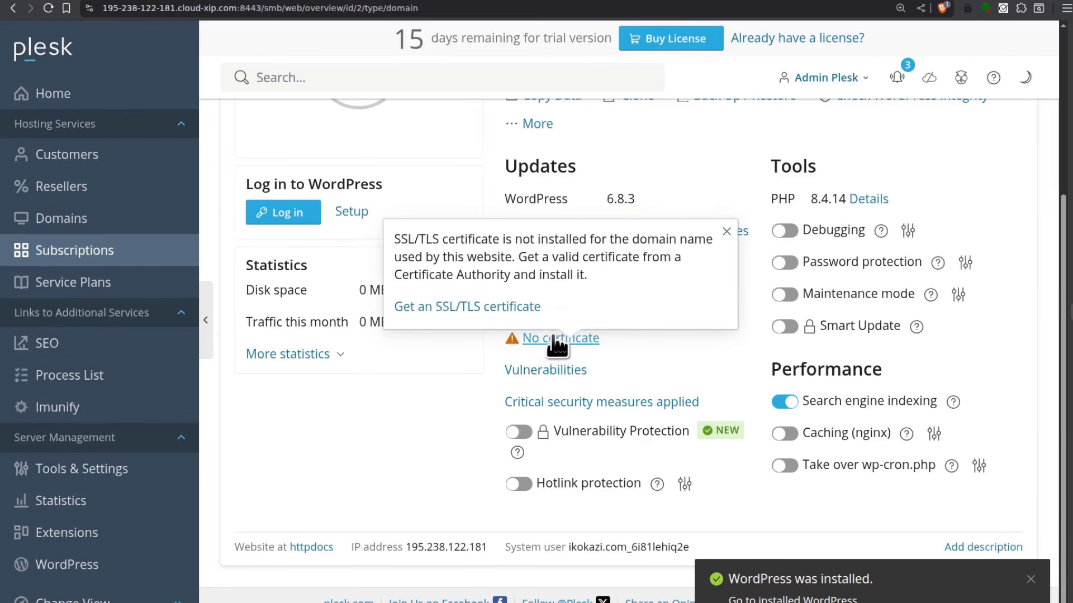
{"action": "left_click", "coordinate": [462, 307]}
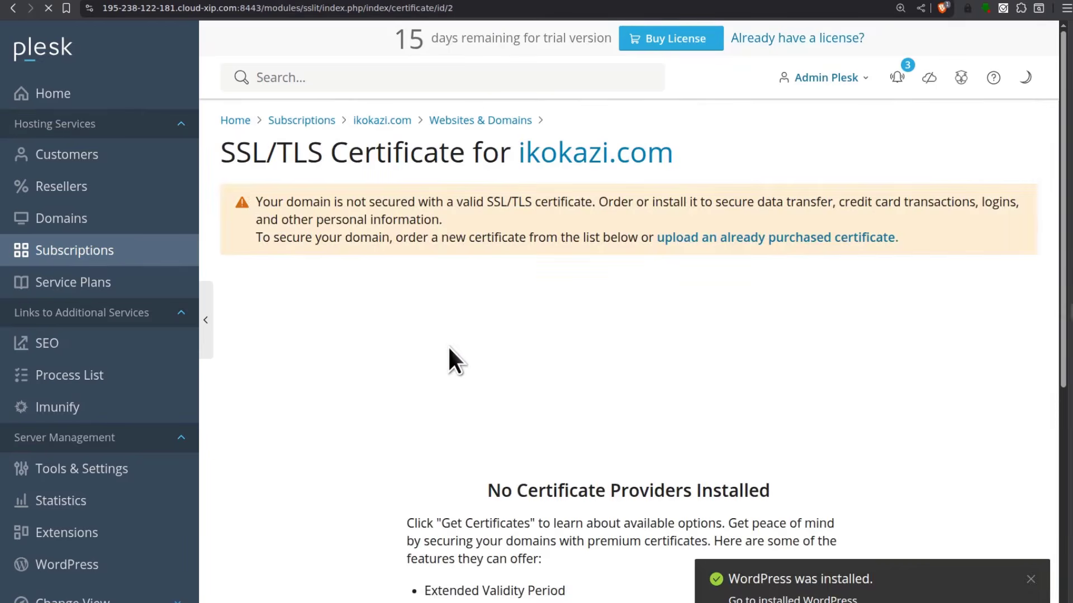
{"action": "scroll", "coordinate": [510, 273], "scroll_direction": "down", "scroll_amount": 6}
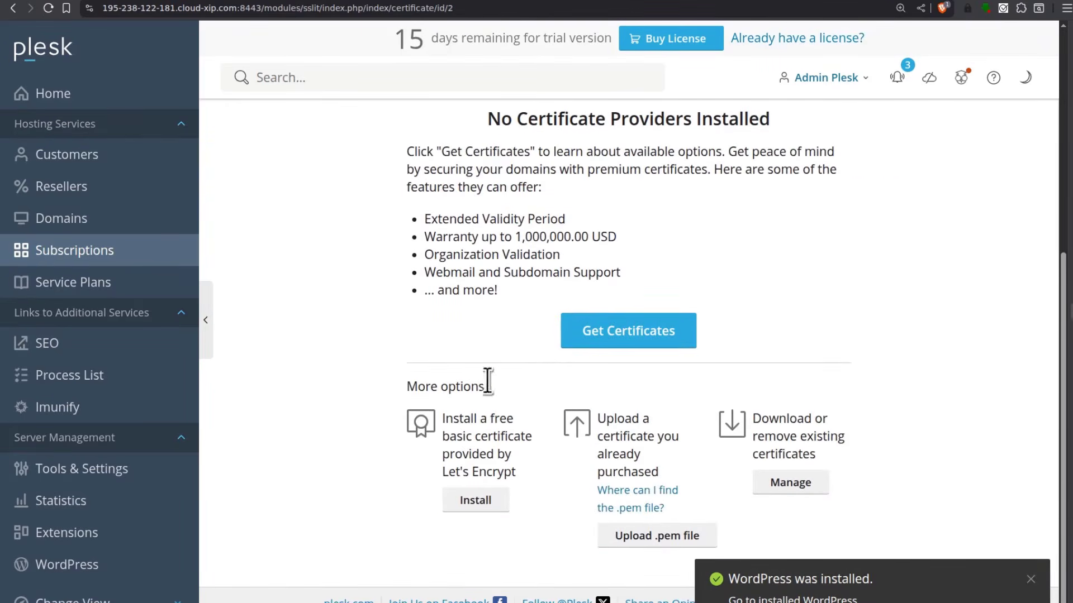
{"action": "left_click", "coordinate": [478, 501]}
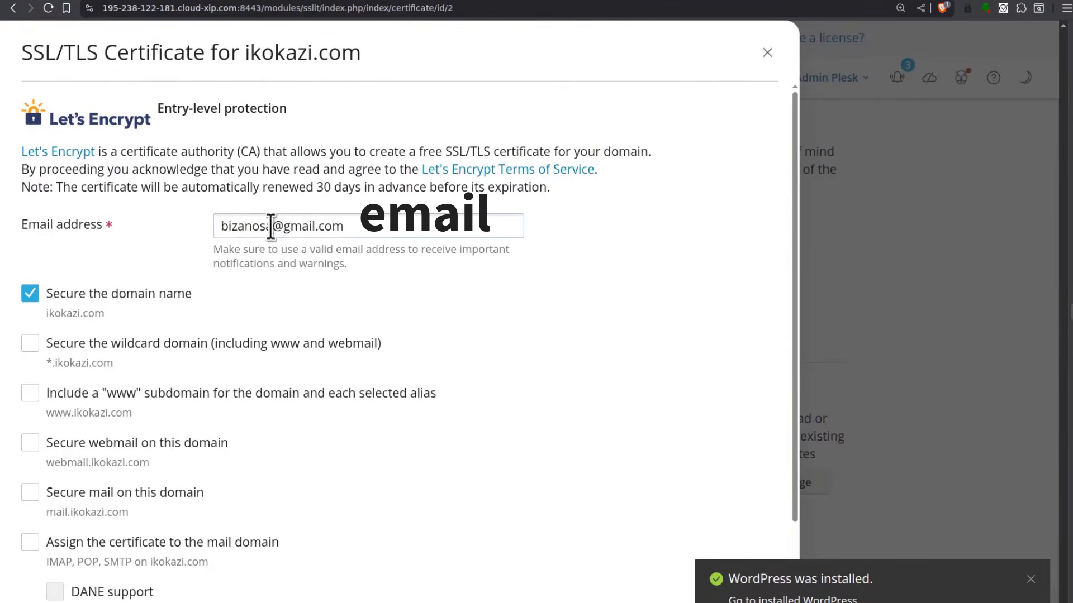
Issue a free Let's Encrypt wildcard certificate for ikokazi.com, also assigned to the mail domain
{"action": "scroll", "coordinate": [342, 106], "scroll_direction": "down", "scroll_amount": 2}
{"action": "scroll", "coordinate": [293, 218], "scroll_direction": "up", "scroll_amount": 2}
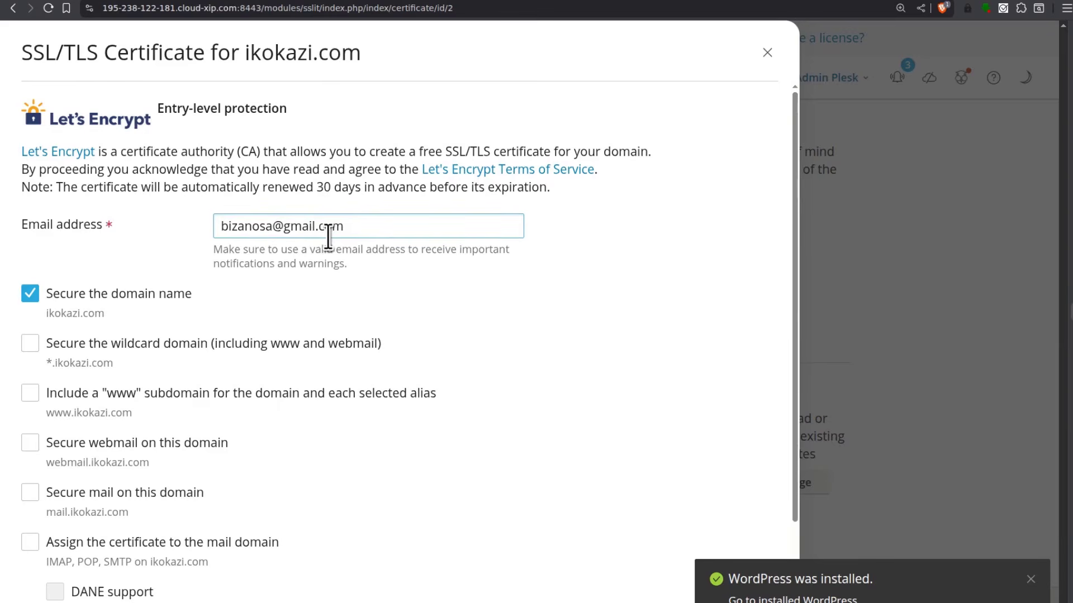
{"action": "scroll", "coordinate": [328, 237], "scroll_direction": "down", "scroll_amount": 2}
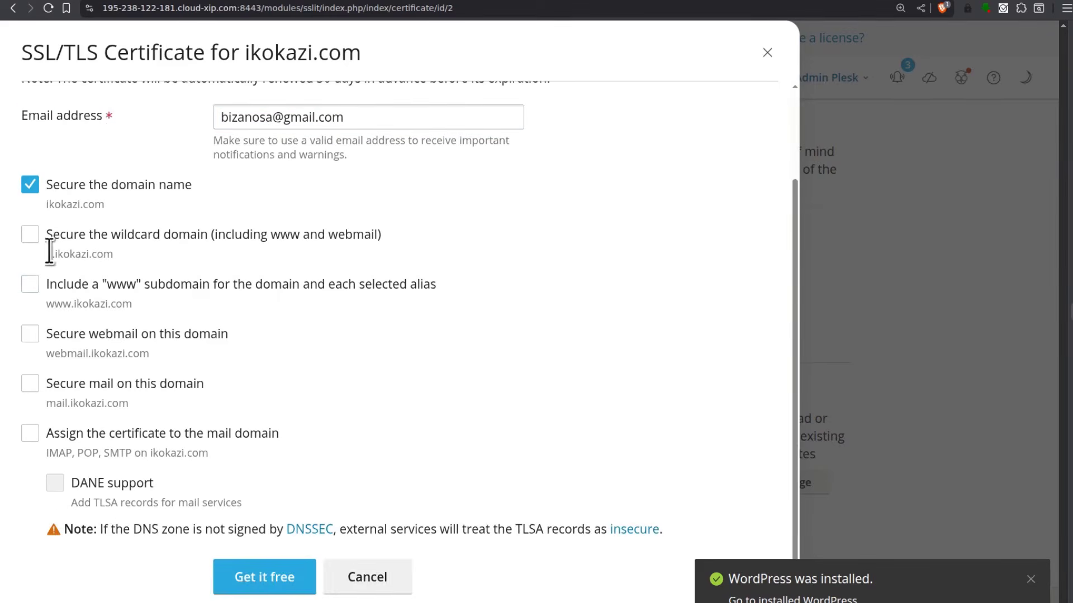
{"action": "left_click", "coordinate": [30, 235]}
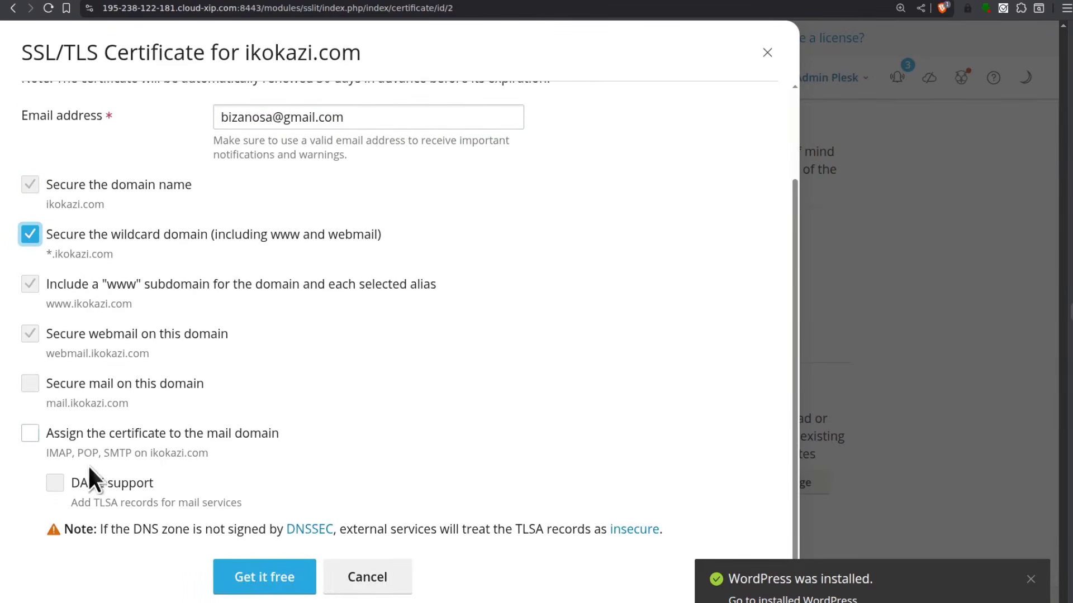
{"action": "left_click", "coordinate": [31, 434]}
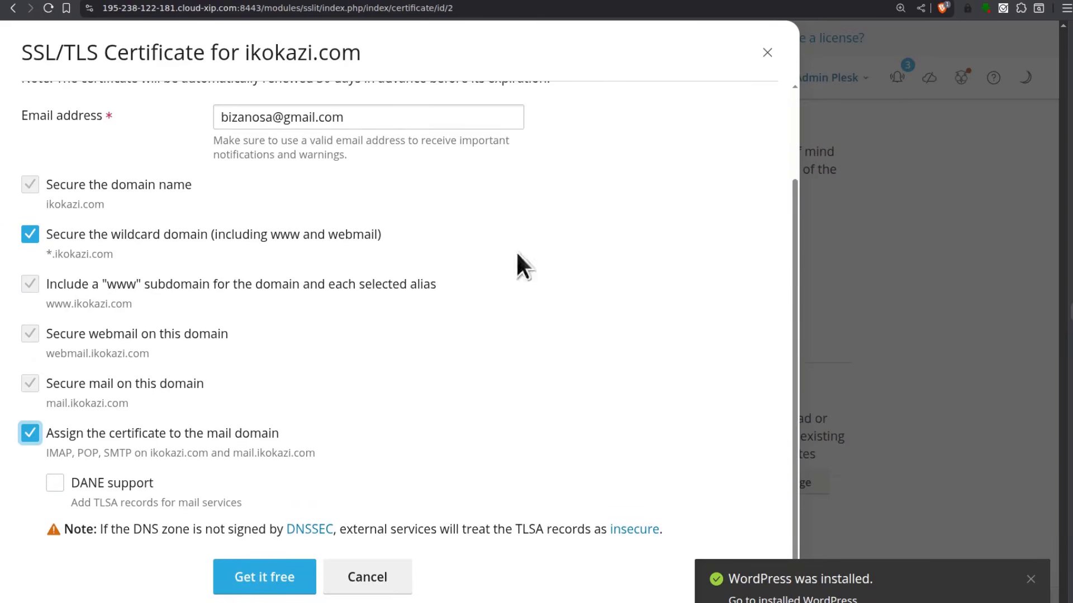
{"action": "left_click", "coordinate": [269, 580]}
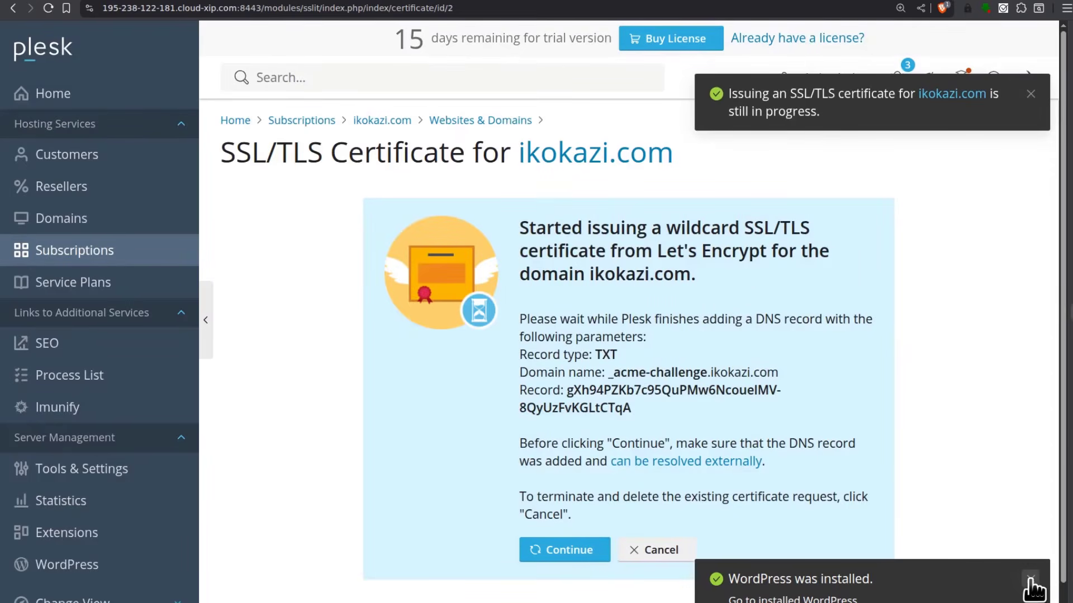
{"action": "left_click", "coordinate": [1030, 580]}
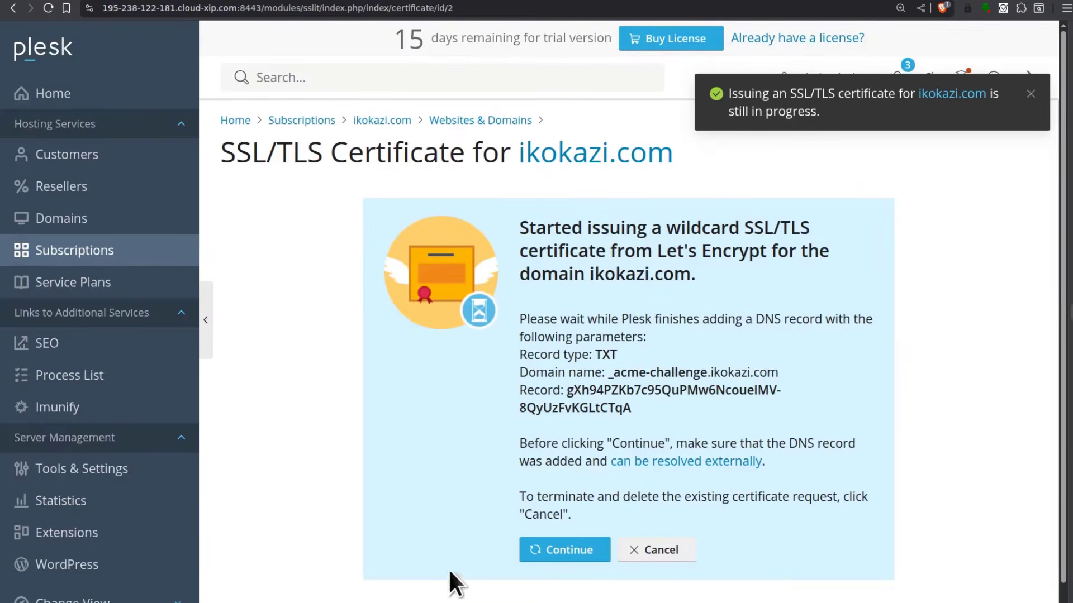
{"action": "left_click", "coordinate": [553, 550]}
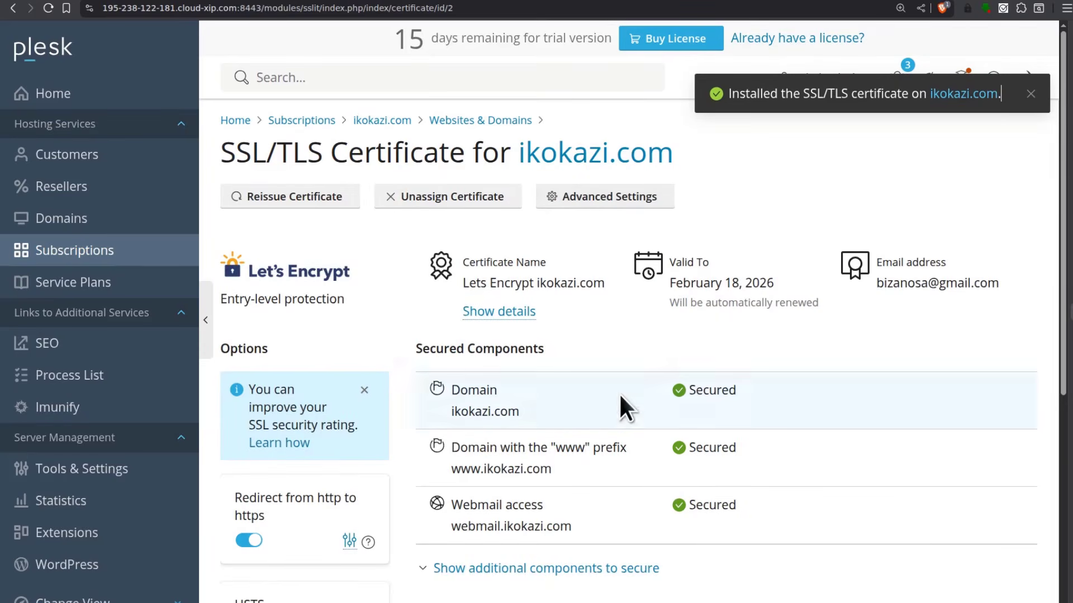
Copy the ikokazi.com domain name and load it in a new private browsing window
{"action": "left_click_drag", "start_coordinate": [689, 151], "coordinate": [514, 146]}
{"action": "right_click", "coordinate": [565, 150]}
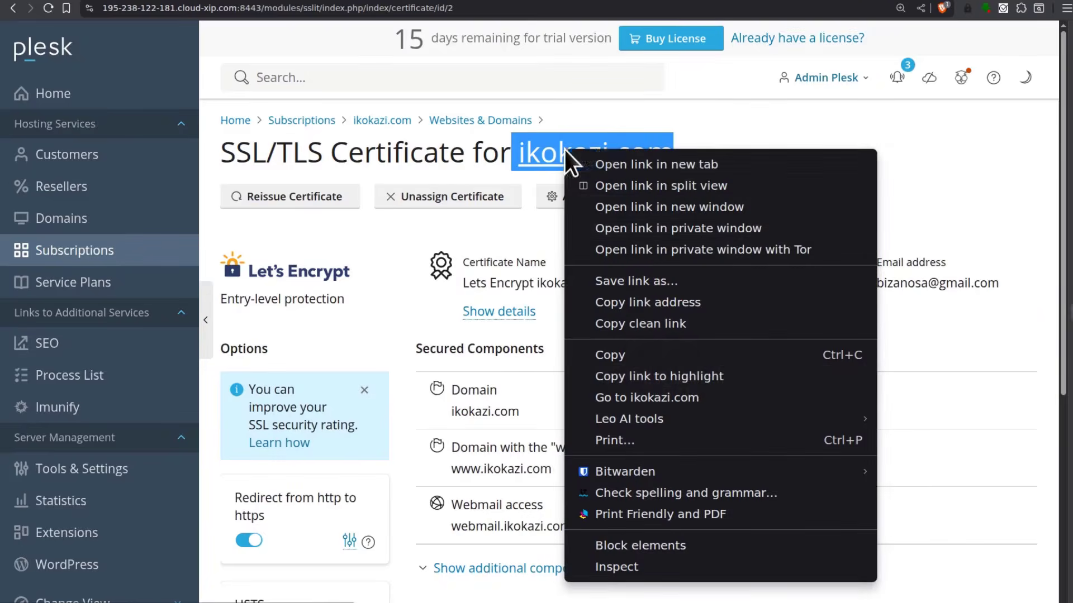
{"action": "left_click", "coordinate": [626, 356]}
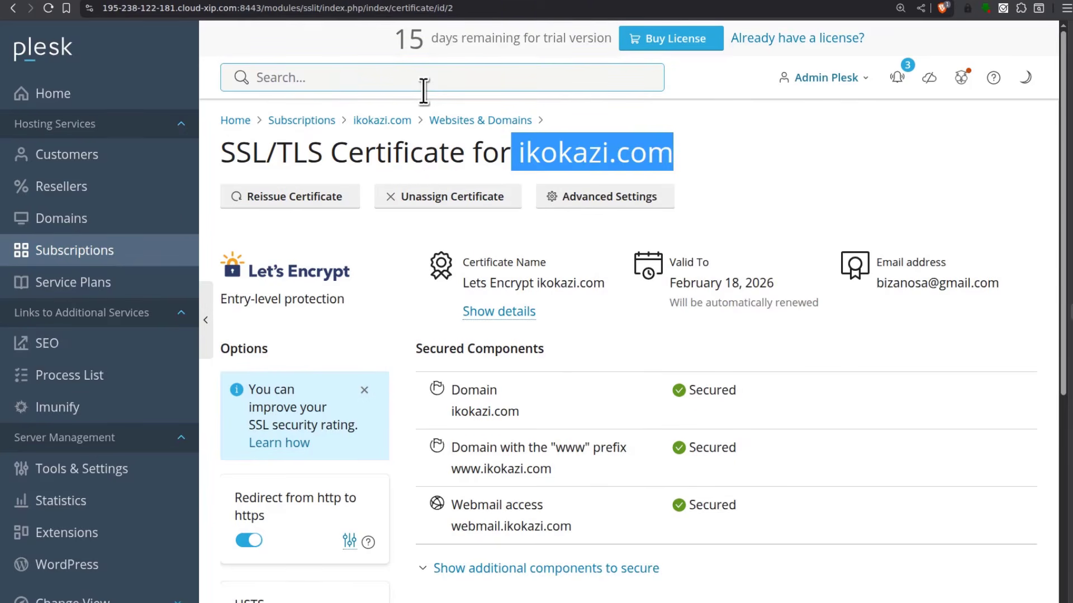
{"action": "key", "text": "ctrl+shift+n"}
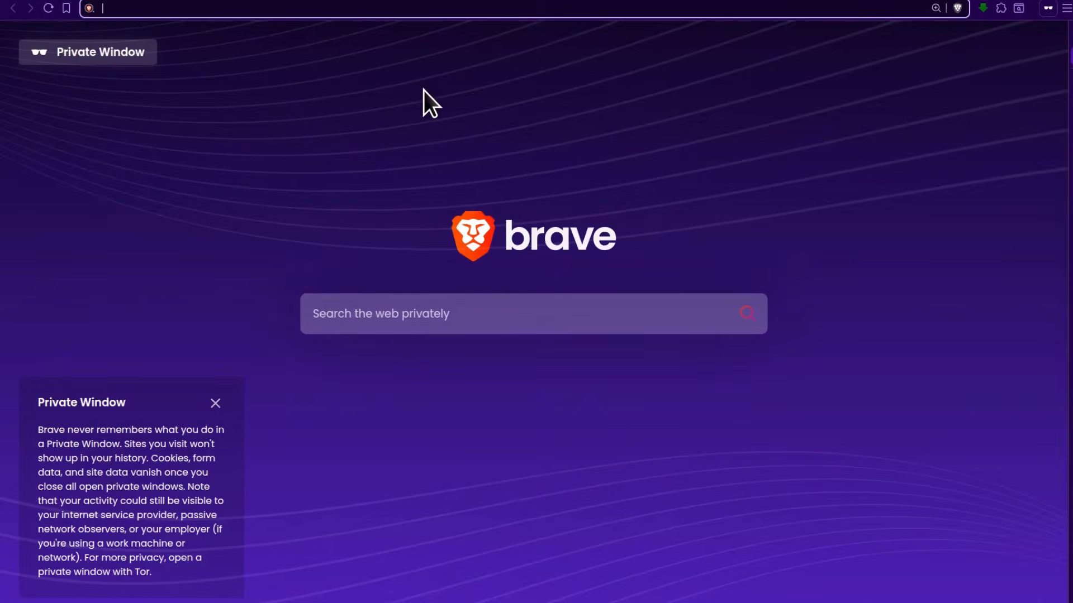
{"action": "key", "text": "ctrl+v"}
{"action": "key", "text": "Return"}
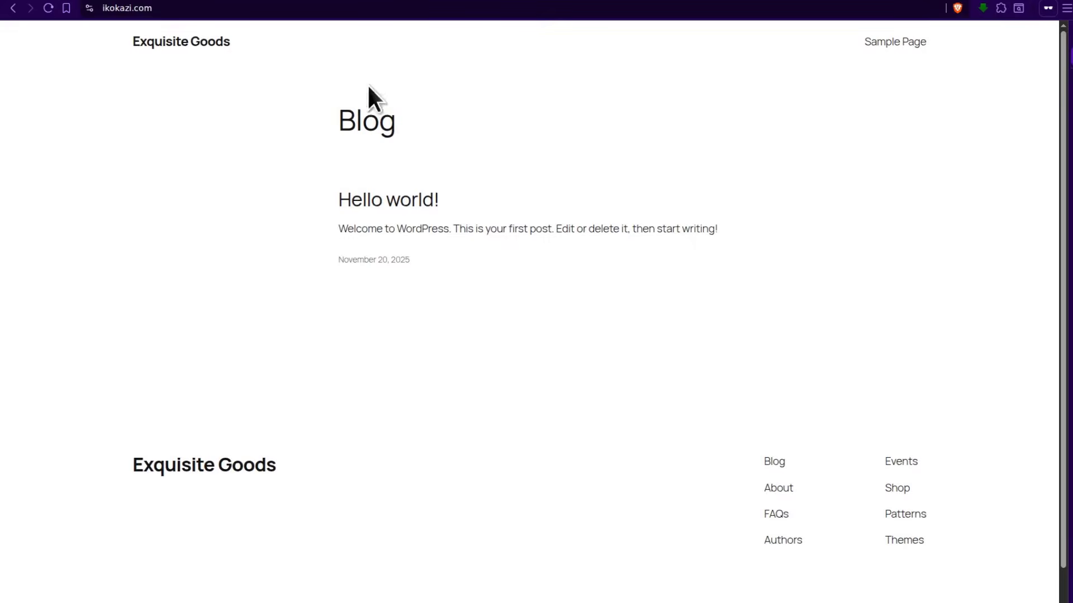
Confirm the site reports 'Connection is secure', then return to ikokazi.com in Spaceship
{"action": "left_click", "coordinate": [89, 8]}
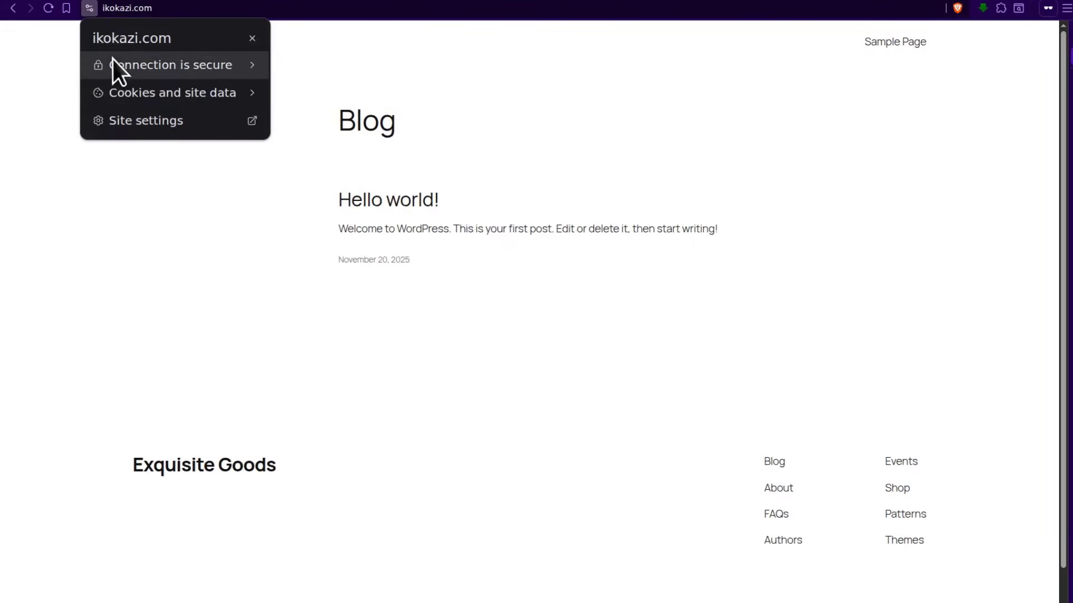
{"action": "left_click", "coordinate": [183, 67]}
{"action": "left_click", "coordinate": [463, 275]}
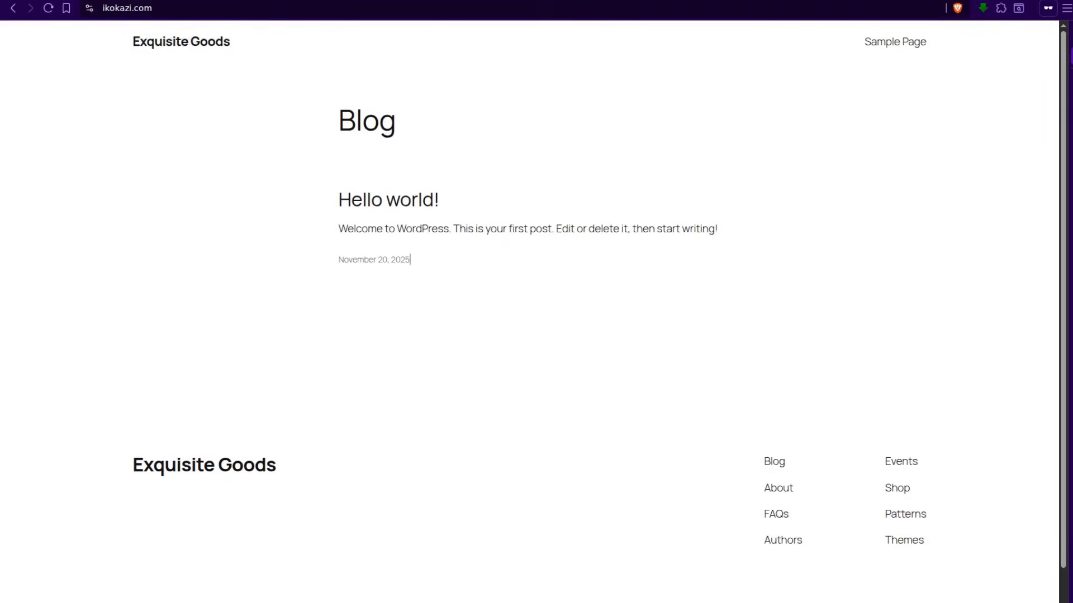
{"action": "key", "text": "alt+Tab"}
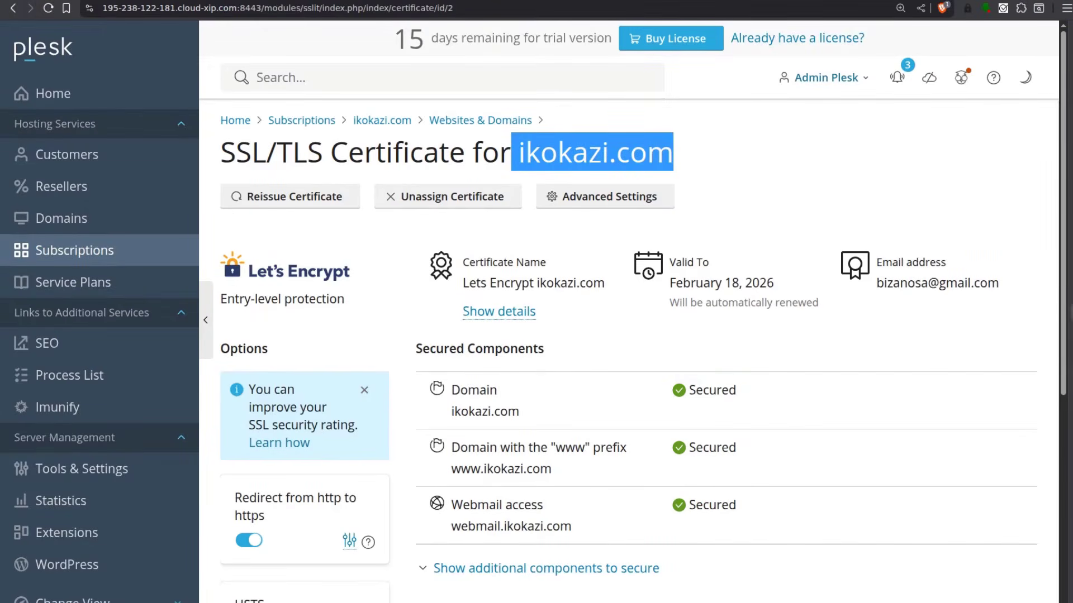
{"action": "key", "text": "alt+Tab"}
{"action": "left_click", "coordinate": [179, 375]}
Review ikokazi.com's custom nameservers ns1.virtualsudo.com and ns2.virtualsudo.com, then go to Plesk's virtualsudo.com DNS settings
{"action": "left_click", "coordinate": [811, 358]}
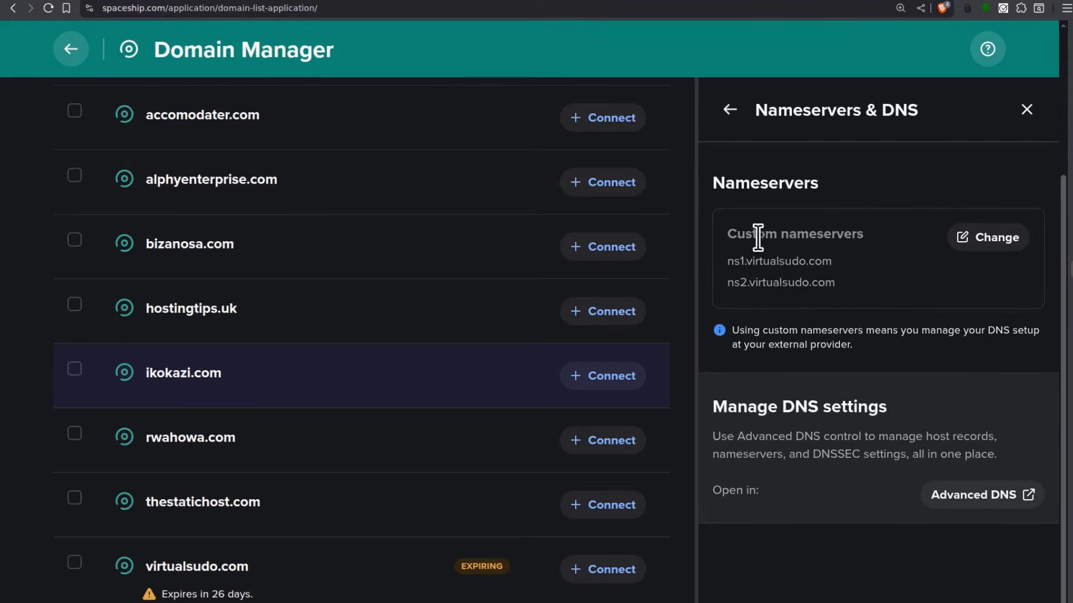
{"action": "left_click_drag", "start_coordinate": [723, 259], "coordinate": [846, 266]}
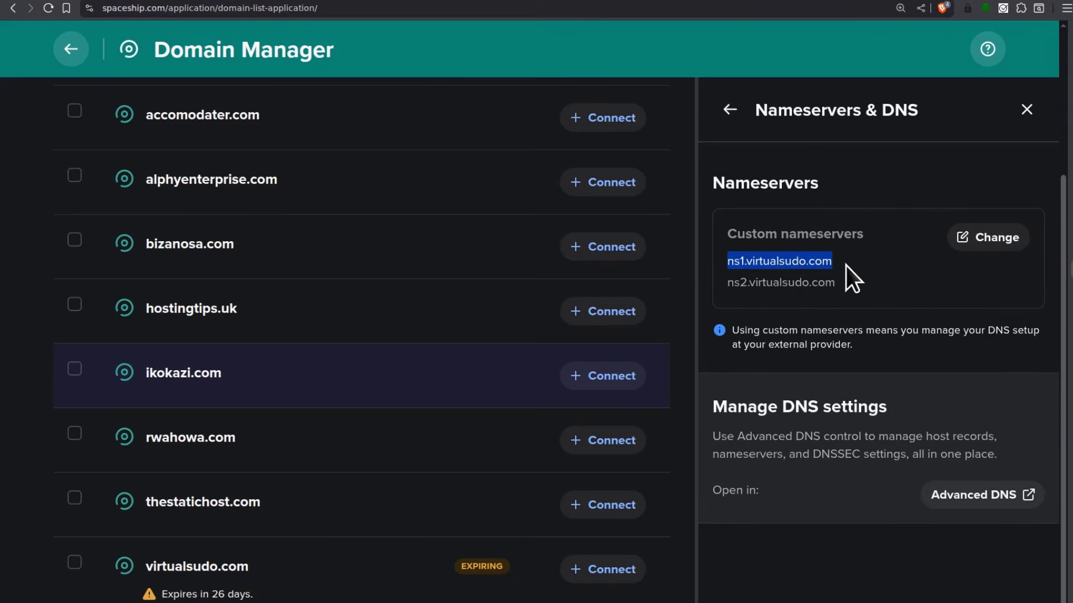
{"action": "left_click", "coordinate": [744, 285]}
{"action": "left_click_drag", "start_coordinate": [726, 260], "coordinate": [861, 299]}
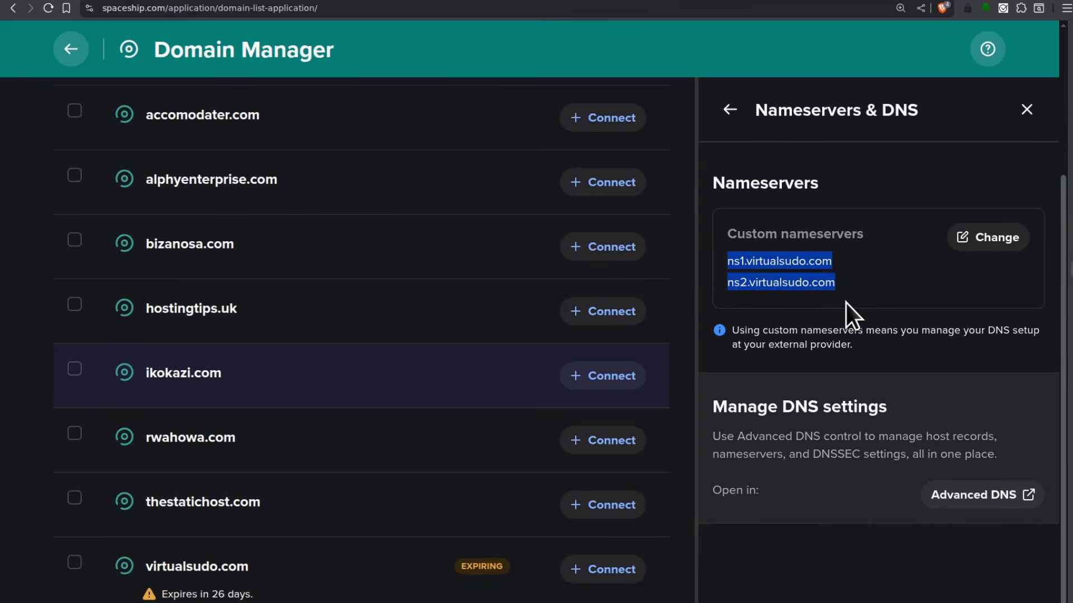
{"action": "left_click", "coordinate": [829, 297]}
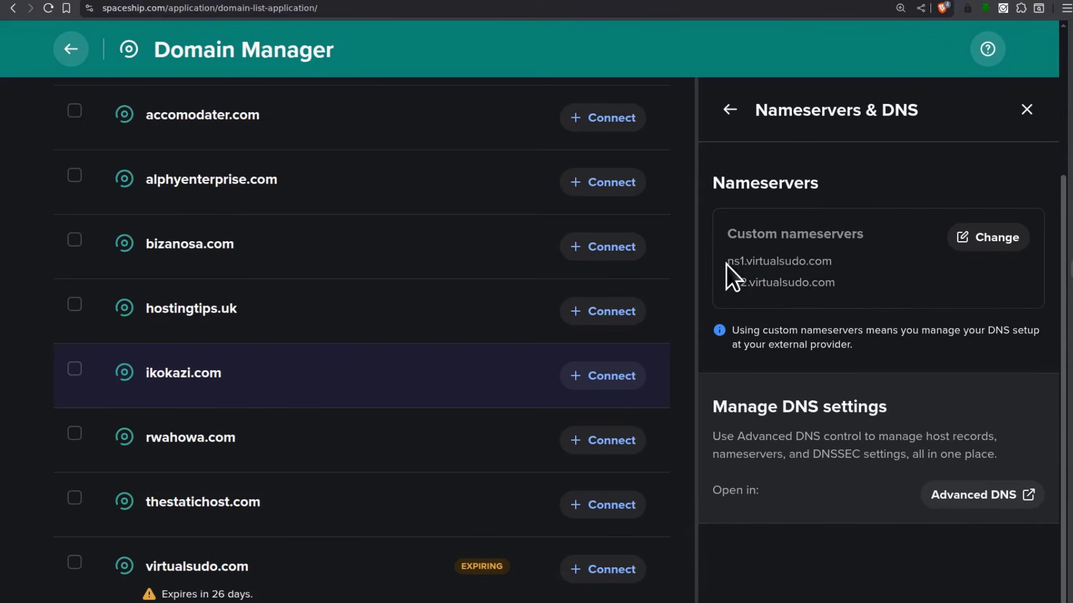
{"action": "left_click_drag", "start_coordinate": [727, 259], "coordinate": [834, 258]}
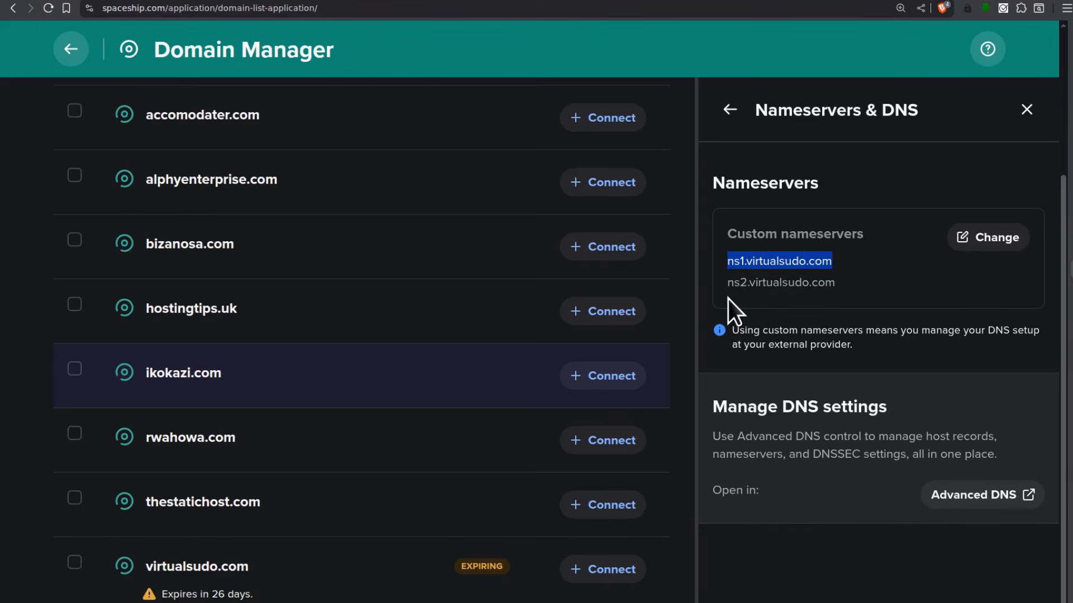
{"action": "left_click_drag", "start_coordinate": [841, 262], "coordinate": [728, 257]}
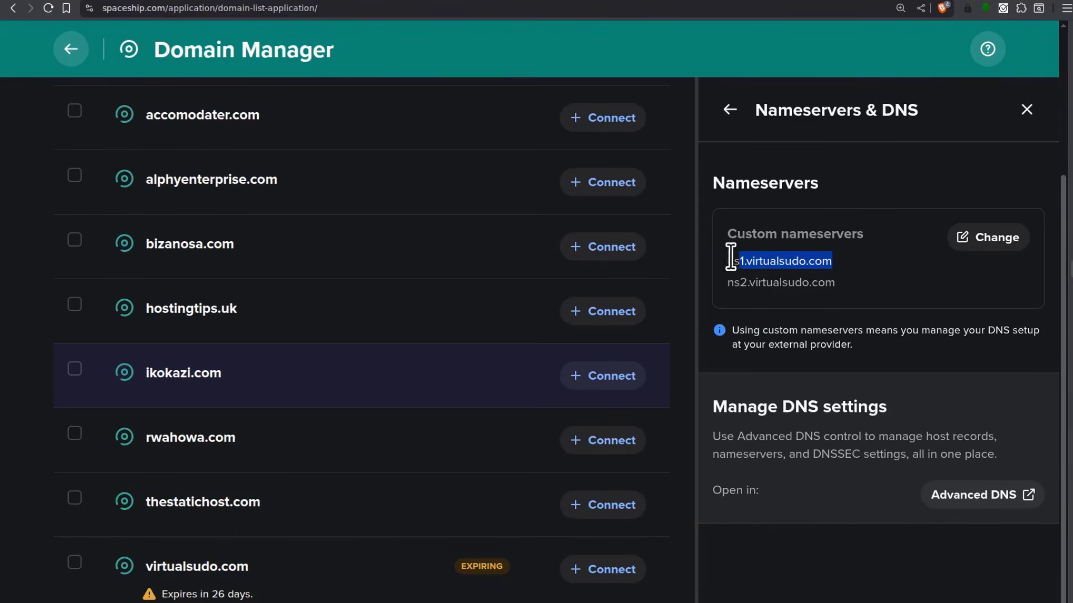
{"action": "left_click", "coordinate": [727, 282]}
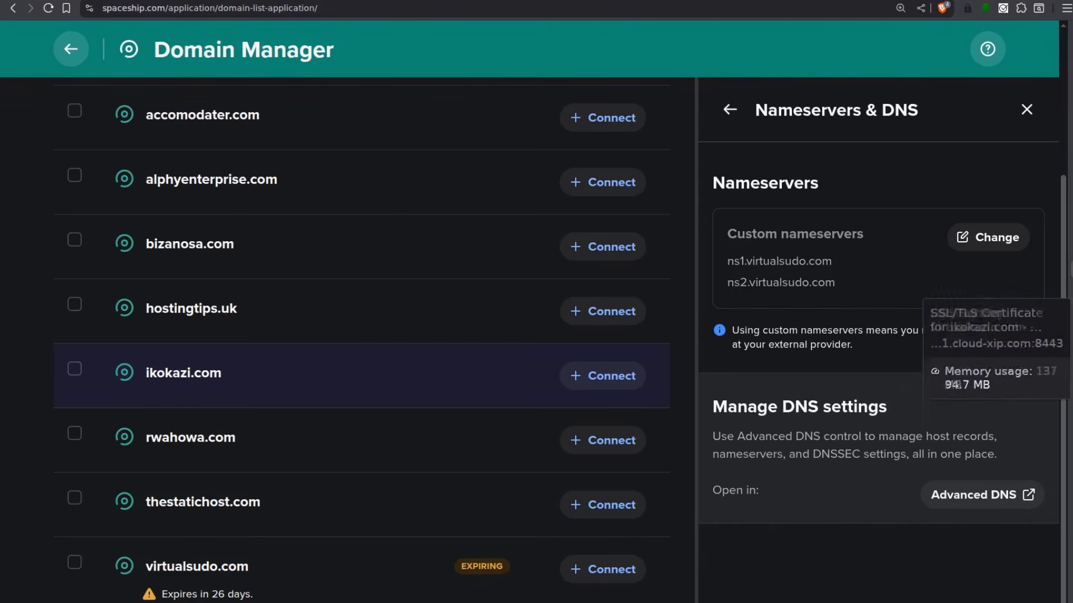
{"action": "left_click", "coordinate": [1071, 294]}
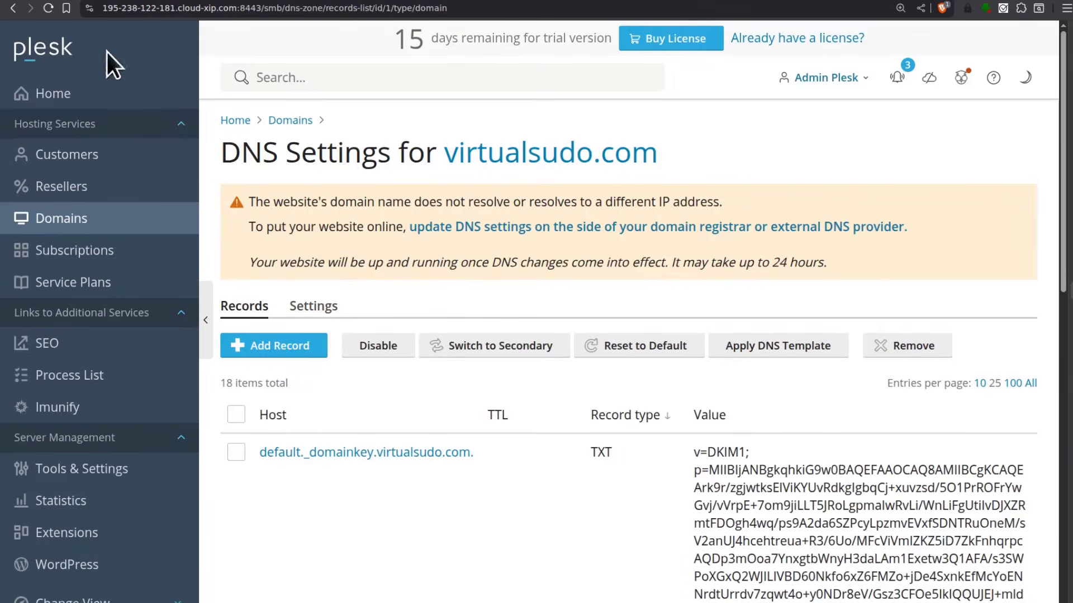
{"action": "left_click", "coordinate": [48, 8]}
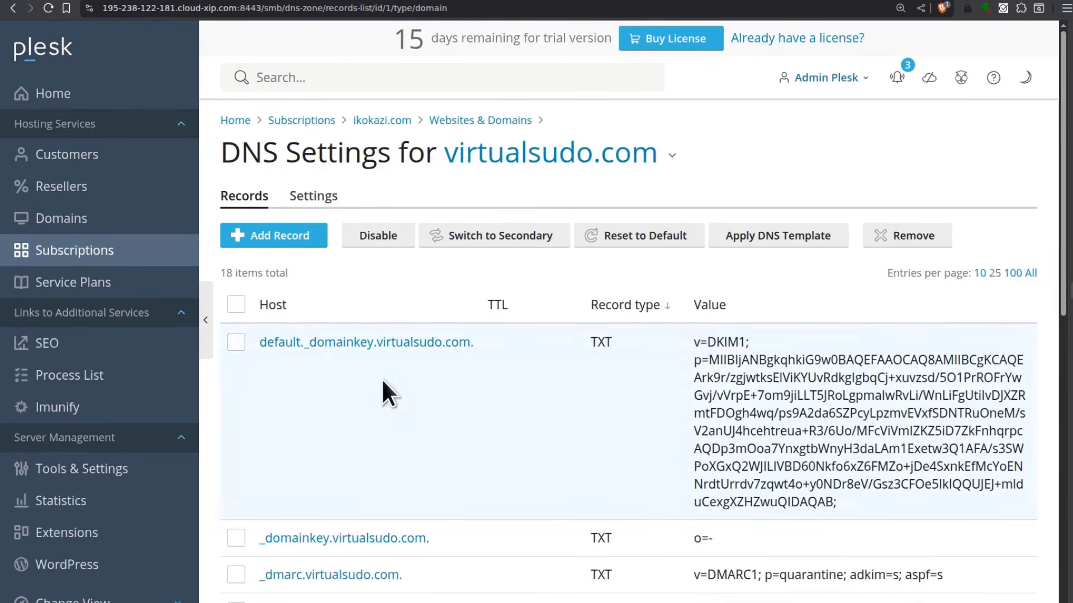
{"action": "scroll", "coordinate": [487, 361], "scroll_direction": "down", "scroll_amount": 10}
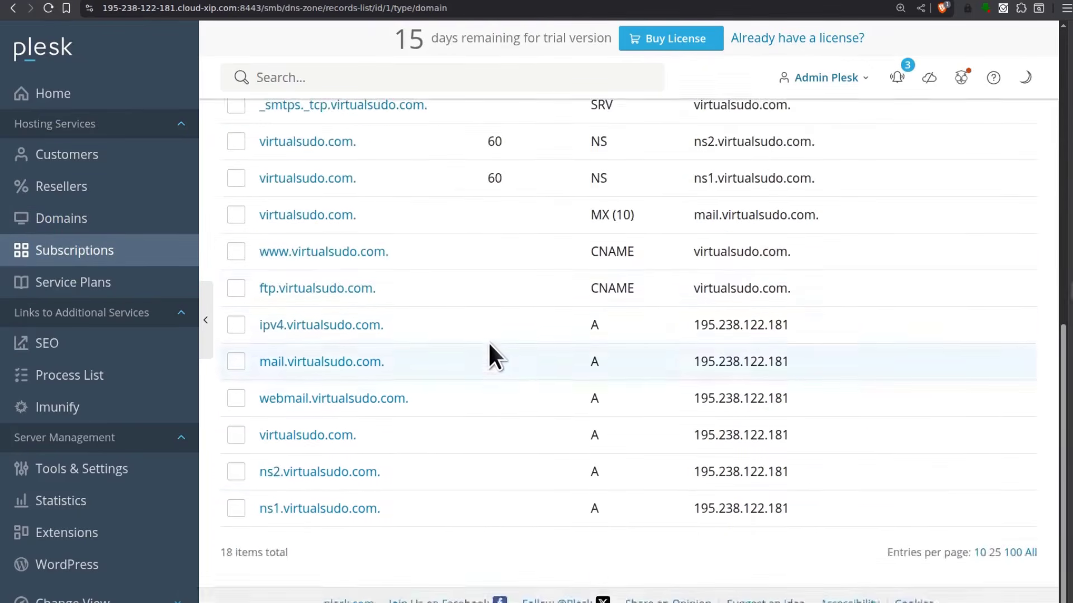
{"action": "left_click", "coordinate": [1069, 335]}
{"action": "left_click", "coordinate": [1070, 292]}
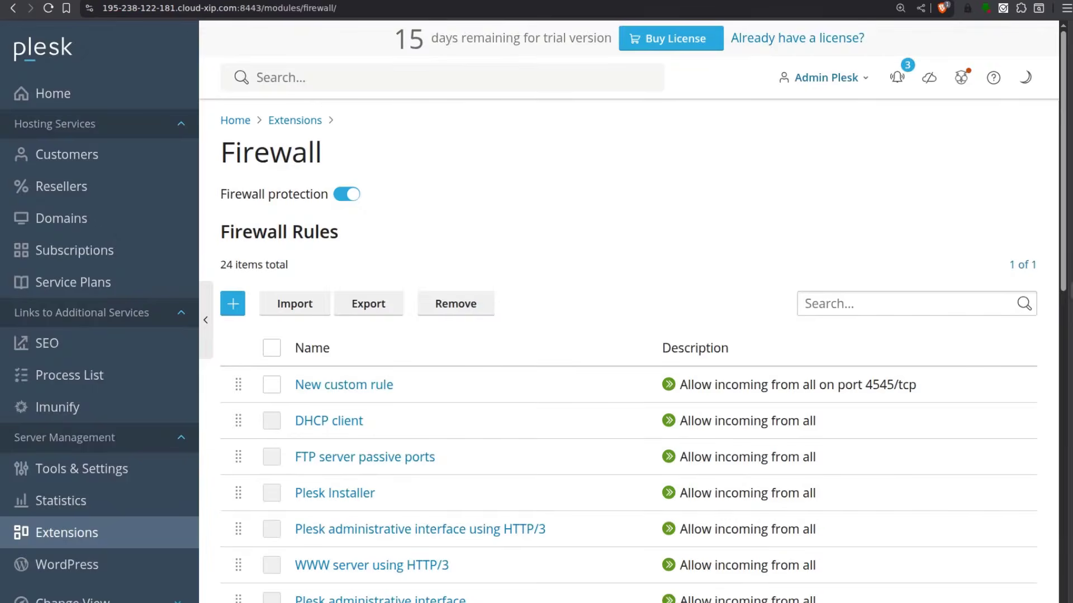
{"action": "left_click", "coordinate": [1070, 226]}
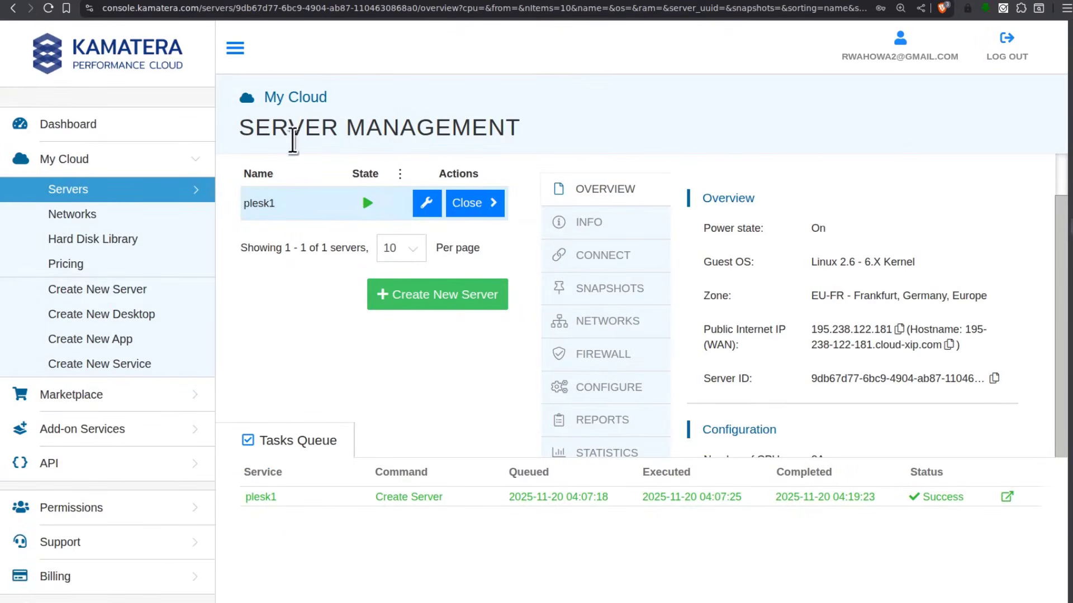
Go to the Kamatera dashboard and back to the Servers list
{"action": "left_click", "coordinate": [72, 126]}
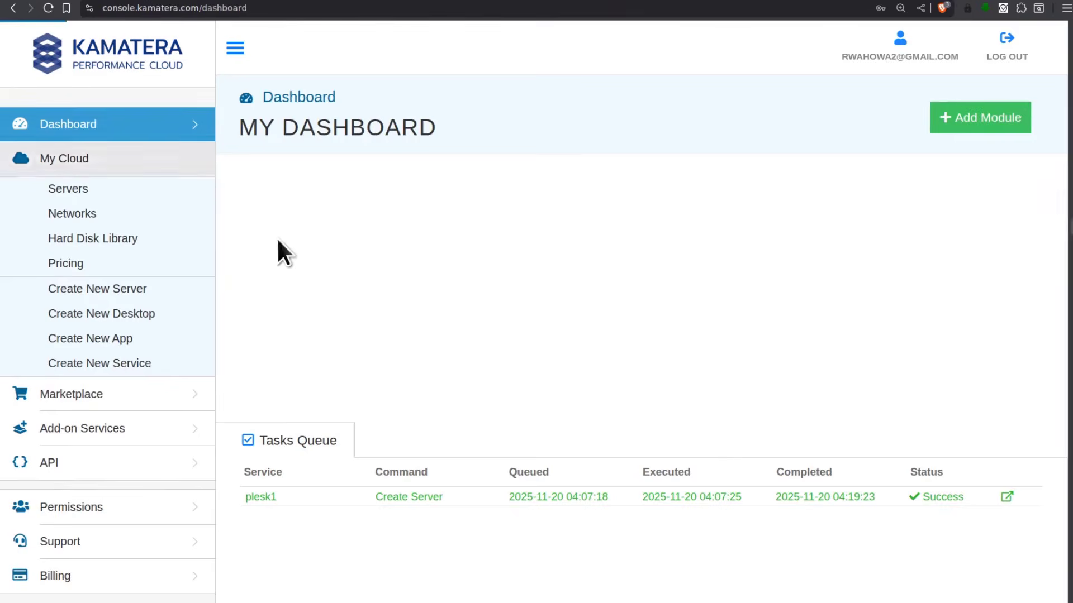
{"action": "left_click", "coordinate": [76, 191]}
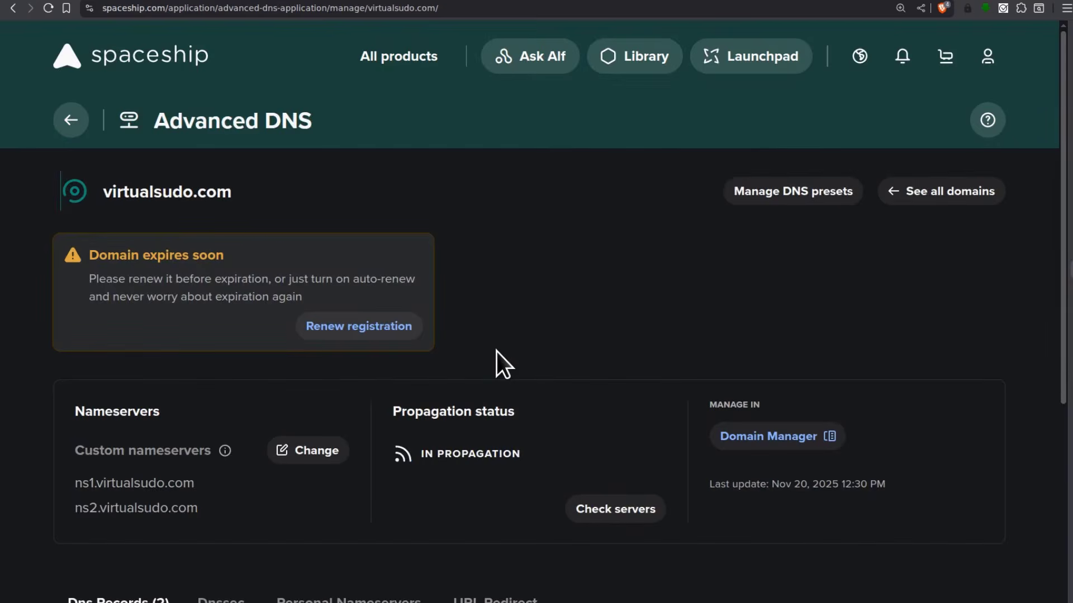
Verify that virtualsudo.com's personal nameservers ns1 and ns2 both point to 195.238.122.181
{"action": "scroll", "coordinate": [521, 335], "scroll_direction": "down", "scroll_amount": 5}
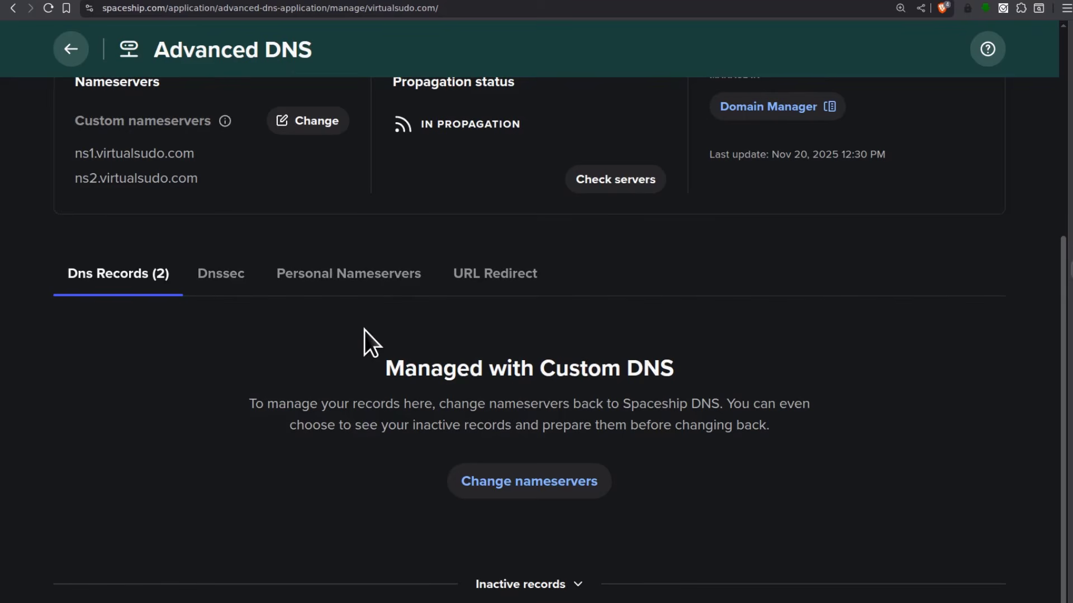
{"action": "left_click", "coordinate": [344, 282]}
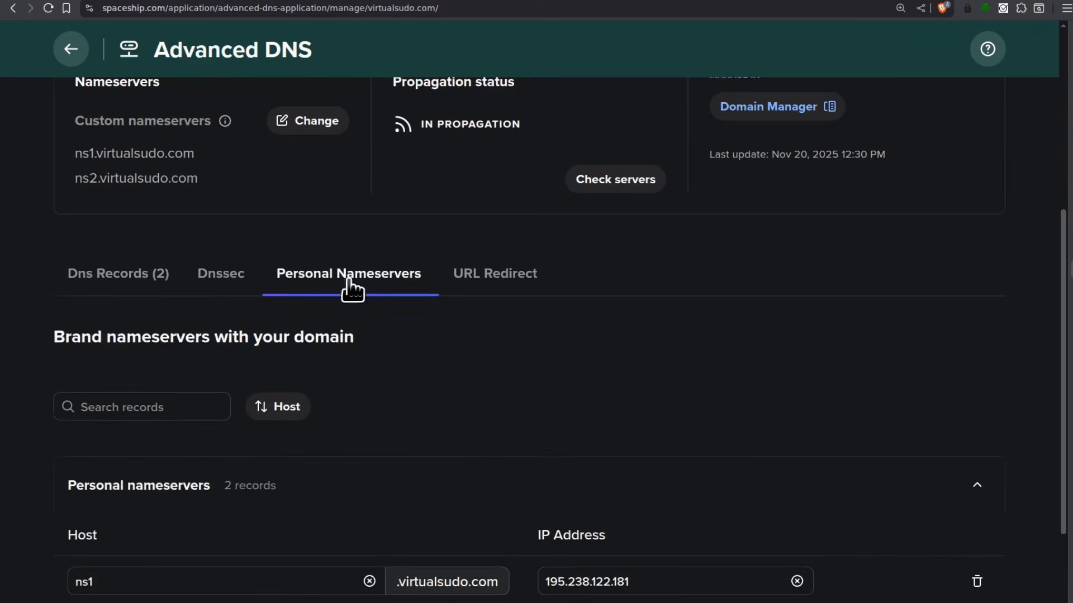
{"action": "scroll", "coordinate": [483, 405], "scroll_direction": "down", "scroll_amount": 2}
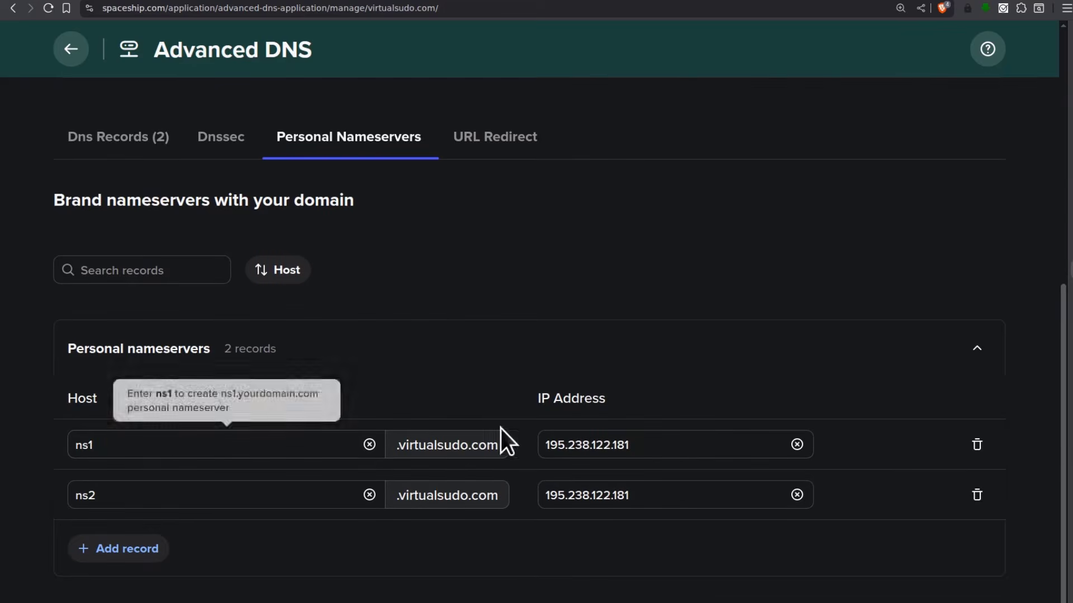
{"action": "scroll", "coordinate": [352, 435], "scroll_direction": "up", "scroll_amount": 8}
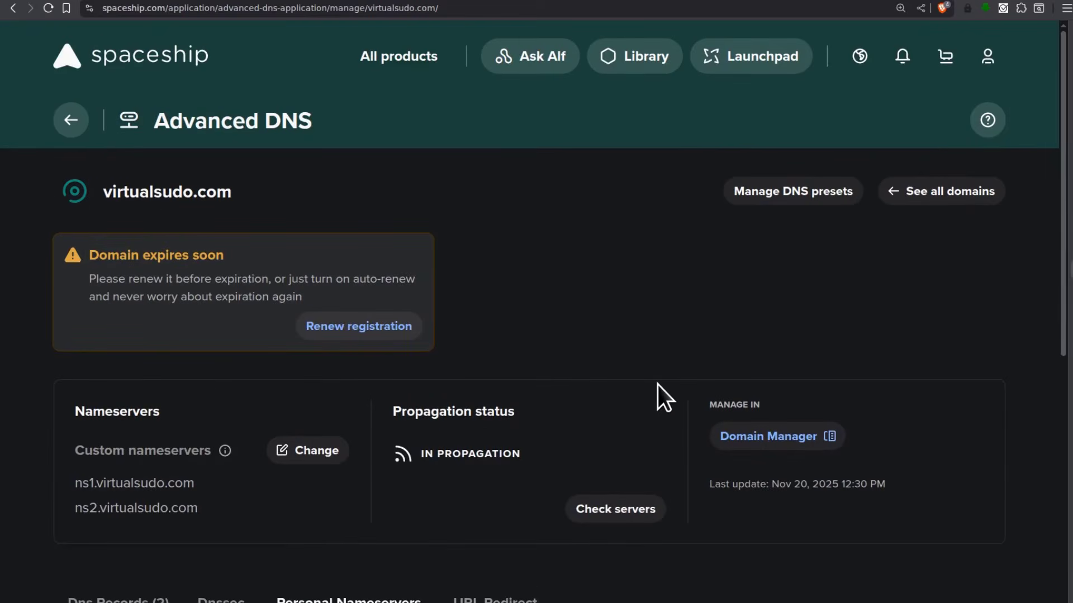
{"action": "scroll", "coordinate": [588, 464], "scroll_direction": "down", "scroll_amount": 5}
{"action": "scroll", "coordinate": [373, 448], "scroll_direction": "up", "scroll_amount": 5}
{"action": "left_click_drag", "start_coordinate": [102, 191], "coordinate": [243, 194]}
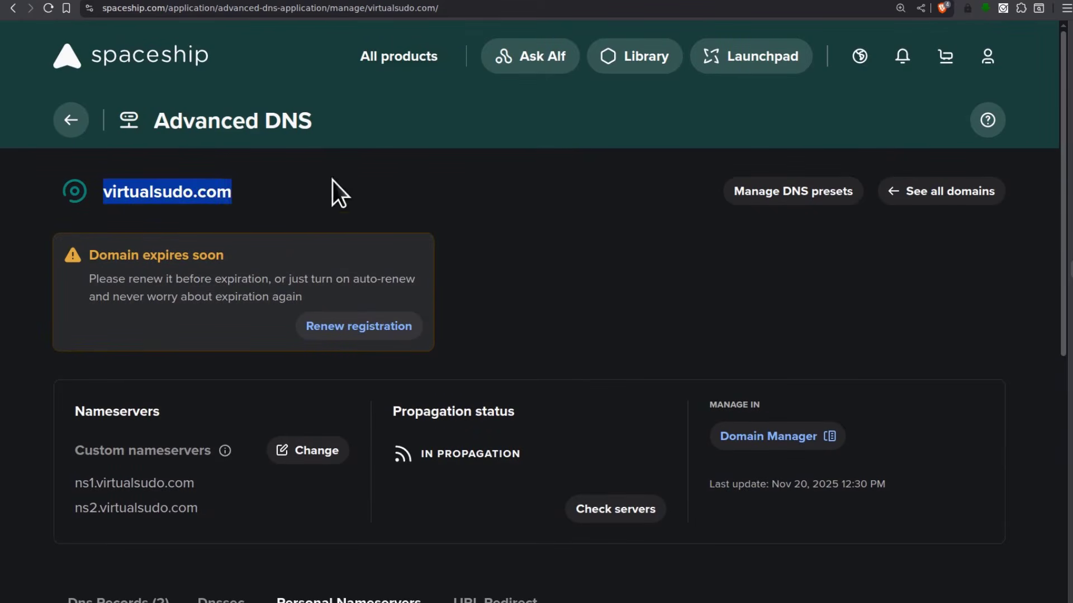
{"action": "left_click", "coordinate": [607, 316]}
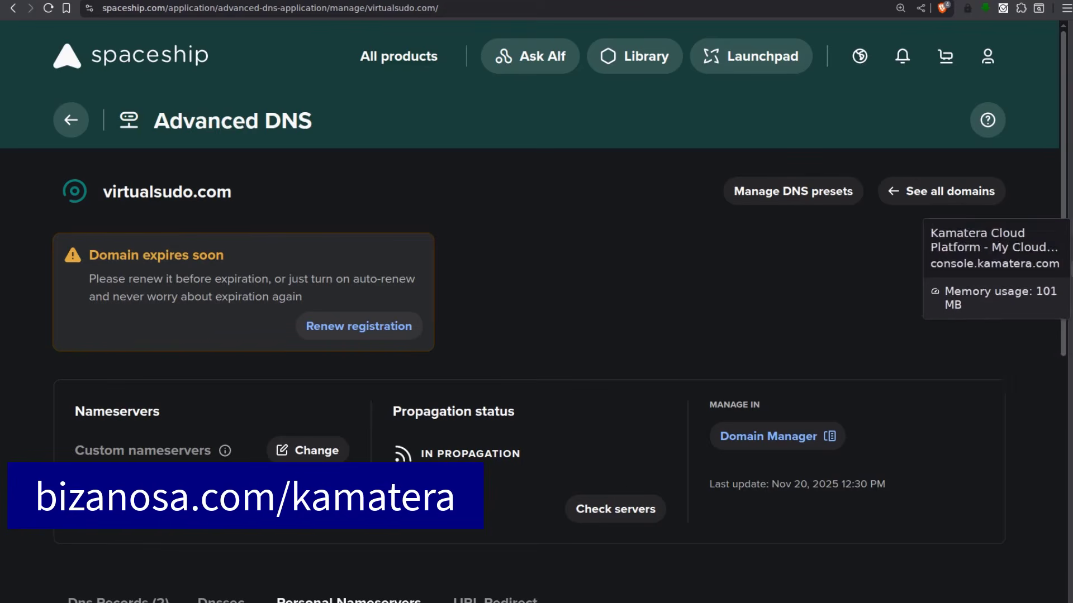
{"action": "left_click", "coordinate": [1071, 226]}
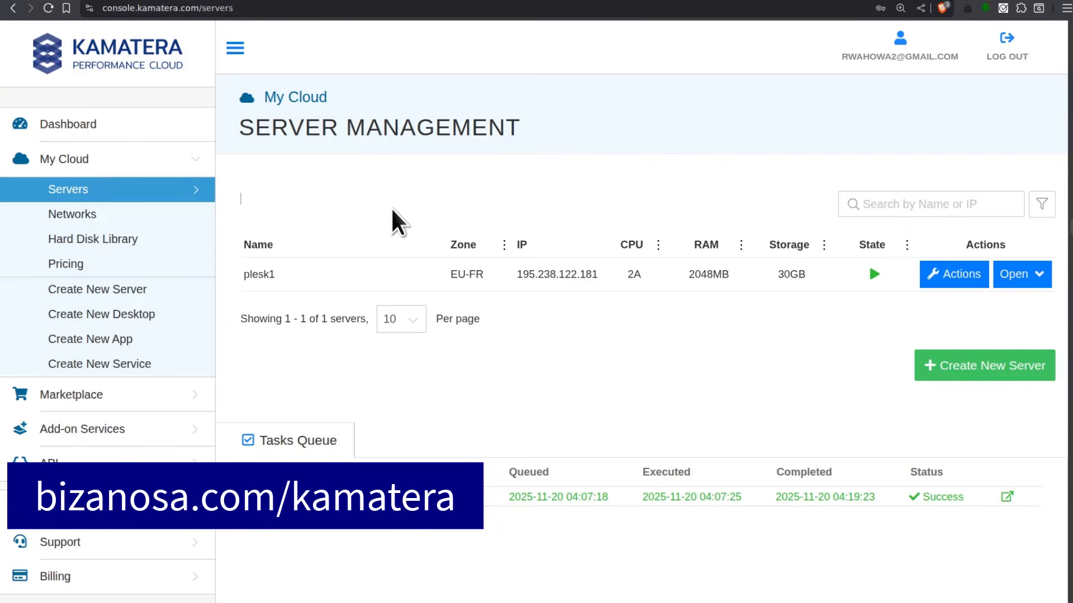